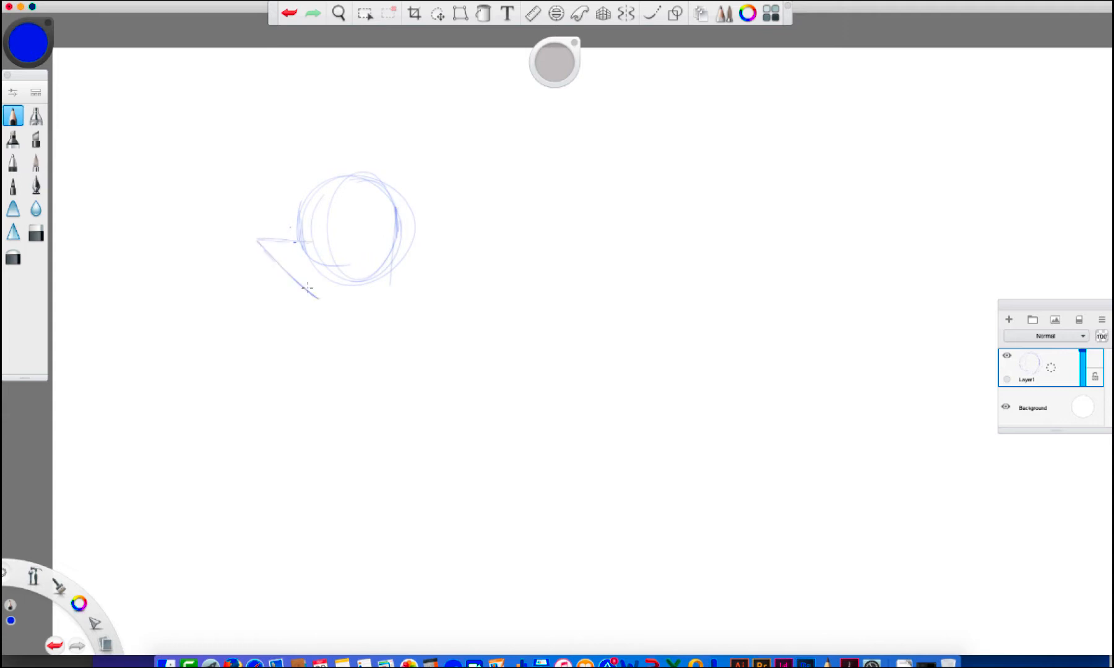
# Rough in the first turtle's neck and chest, and sketch its eyes, nostrils, mouth and head outline
pyautogui.moveTo(375, 313)
pyautogui.mouseDown()
pyautogui.moveTo(316, 356)
pyautogui.moveTo(341, 391)
pyautogui.moveTo(281, 417)
pyautogui.moveTo(359, 484)
pyautogui.mouseUp()
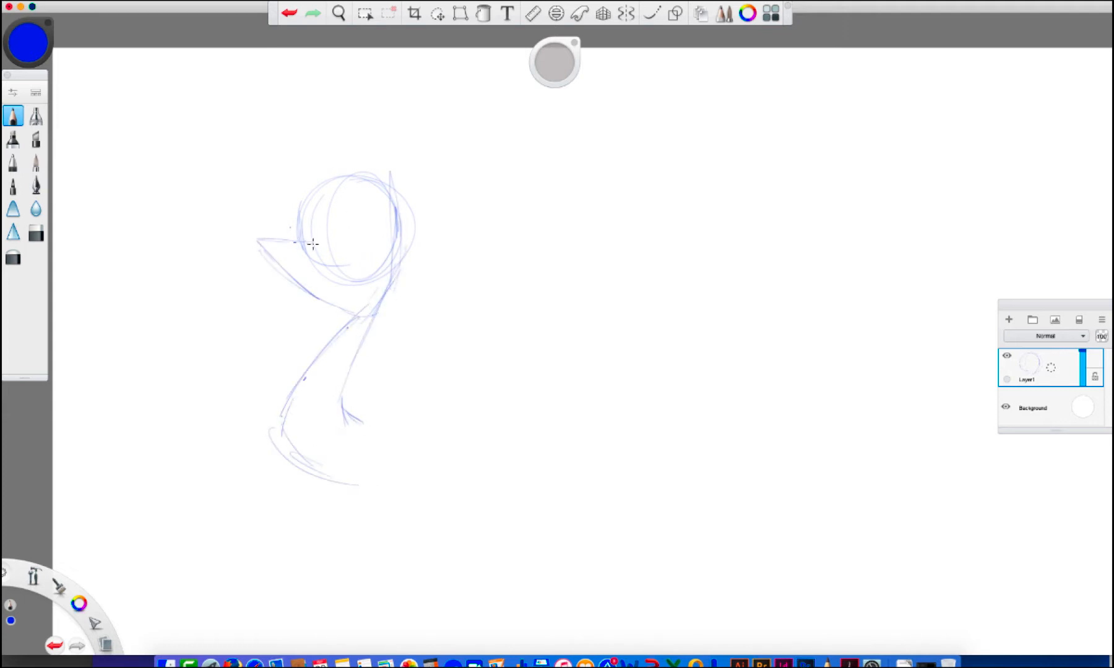
pyautogui.moveTo(351, 193)
pyautogui.mouseDown()
pyautogui.moveTo(374, 208)
pyautogui.moveTo(363, 226)
pyautogui.moveTo(352, 218)
pyautogui.moveTo(367, 194)
pyautogui.moveTo(323, 218)
pyautogui.moveTo(310, 206)
pyautogui.moveTo(351, 210)
pyautogui.moveTo(355, 195)
pyautogui.moveTo(326, 210)
pyautogui.moveTo(328, 201)
pyautogui.moveTo(342, 234)
pyautogui.moveTo(316, 246)
pyautogui.moveTo(335, 248)
pyautogui.moveTo(253, 233)
pyautogui.moveTo(262, 254)
pyautogui.moveTo(330, 308)
pyautogui.mouseUp()
pyautogui.moveTo(357, 243); pyautogui.dragTo(386, 259)
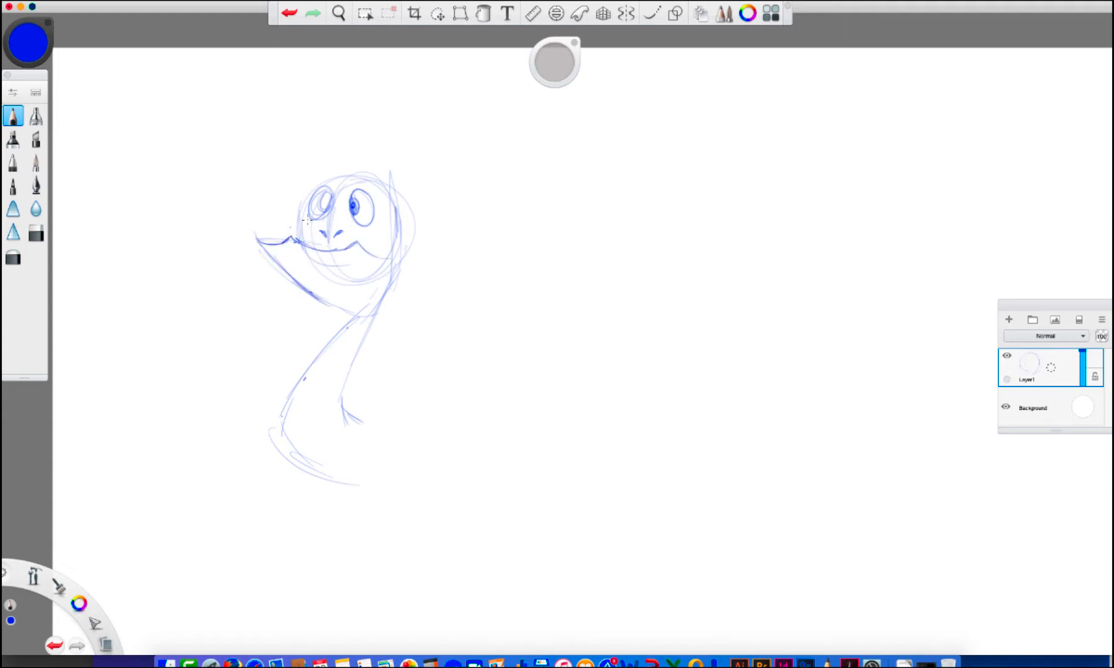
pyautogui.moveTo(302, 240)
pyautogui.mouseDown()
pyautogui.moveTo(295, 199)
pyautogui.moveTo(365, 172)
pyautogui.moveTo(351, 136)
pyautogui.moveTo(373, 175)
pyautogui.moveTo(391, 169)
pyautogui.moveTo(365, 177)
pyautogui.mouseUp()
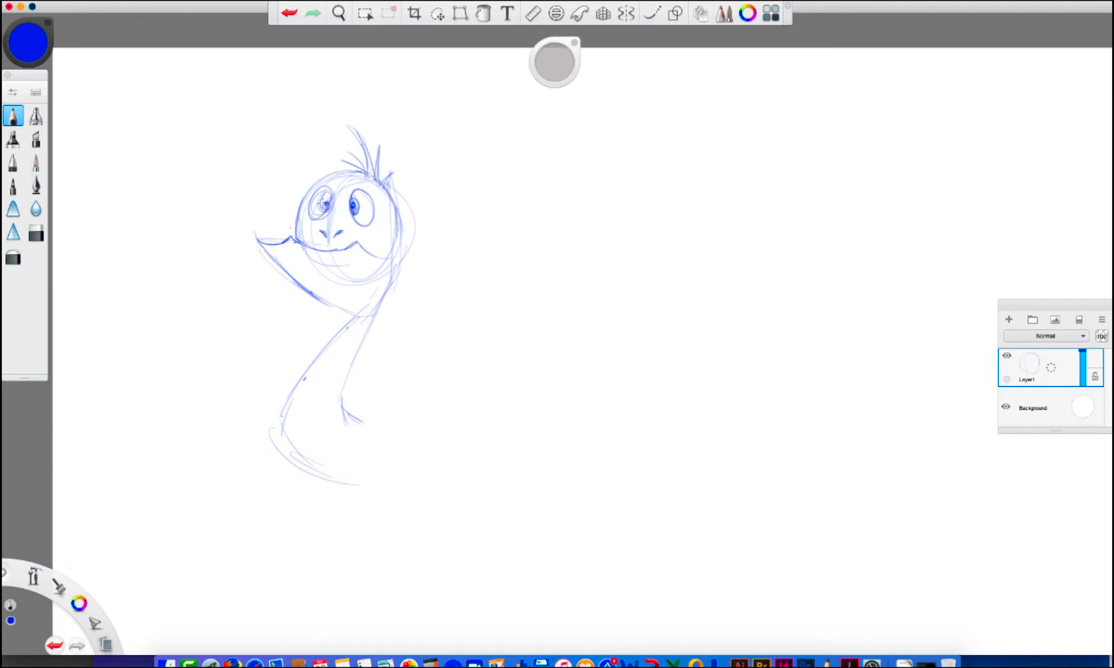
# Finish the first turtle's far eye and strengthen the front and back contours of its long neck
pyautogui.moveTo(321, 191)
pyautogui.mouseDown()
pyautogui.moveTo(317, 221)
pyautogui.moveTo(325, 185)
pyautogui.mouseUp()
pyautogui.moveTo(394, 206); pyautogui.dragTo(378, 311)
pyautogui.moveTo(313, 295)
pyautogui.mouseDown()
pyautogui.moveTo(358, 309)
pyautogui.moveTo(288, 408)
pyautogui.mouseUp()
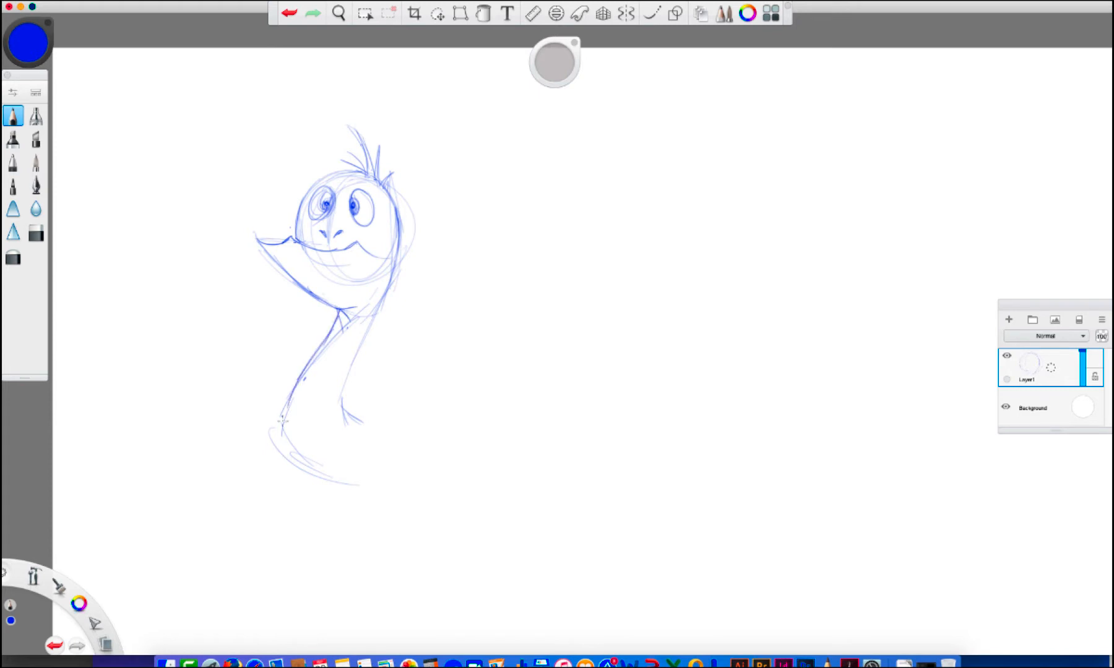
pyautogui.moveTo(384, 281); pyautogui.dragTo(344, 383)
pyautogui.moveTo(309, 185)
pyautogui.mouseDown()
pyautogui.moveTo(295, 241)
pyautogui.moveTo(342, 174)
pyautogui.moveTo(380, 285)
pyautogui.moveTo(340, 390)
pyautogui.mouseUp()
pyautogui.moveTo(357, 350); pyautogui.dragTo(371, 431)
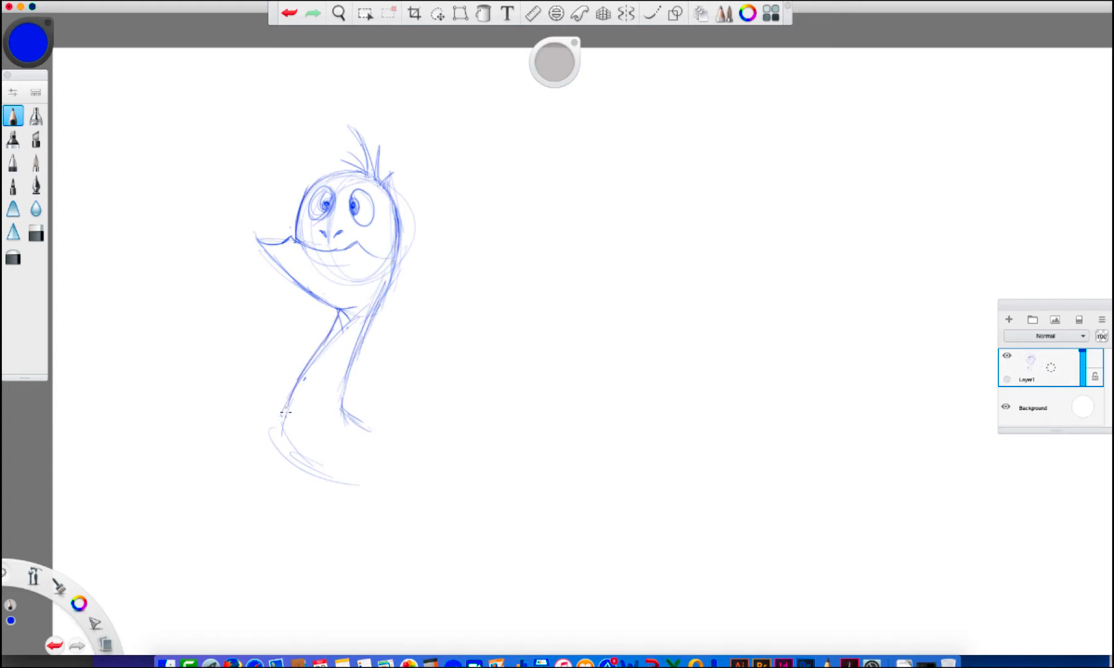
# Sketch the first turtle's lower chest and an arched shell with an outer rim behind the base of the neck
pyautogui.moveTo(286, 410)
pyautogui.mouseDown()
pyautogui.moveTo(307, 485)
pyautogui.moveTo(345, 520)
pyautogui.moveTo(378, 530)
pyautogui.mouseUp()
pyautogui.moveTo(385, 495)
pyautogui.mouseDown()
pyautogui.moveTo(389, 532)
pyautogui.moveTo(394, 386)
pyautogui.mouseUp()
pyautogui.moveTo(343, 412); pyautogui.dragTo(385, 364)
pyautogui.moveTo(385, 364); pyautogui.dragTo(396, 443)
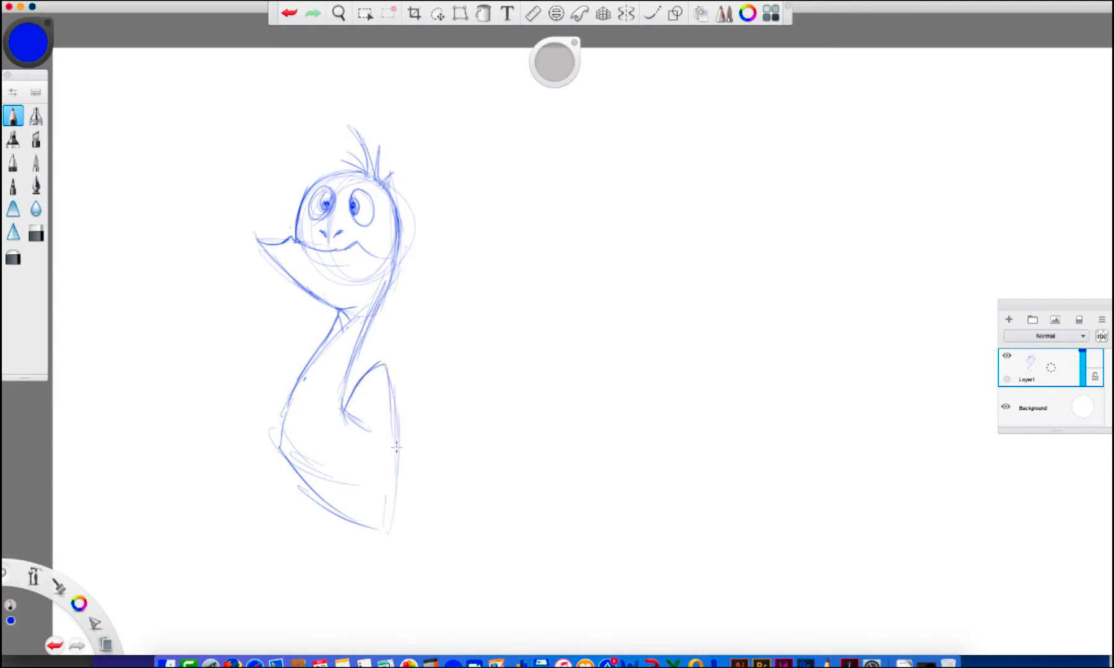
pyautogui.moveTo(343, 412)
pyautogui.mouseDown()
pyautogui.moveTo(394, 363)
pyautogui.moveTo(413, 425)
pyautogui.mouseUp()
pyautogui.moveTo(402, 353); pyautogui.dragTo(392, 534)
pyautogui.moveTo(345, 413); pyautogui.dragTo(385, 441)
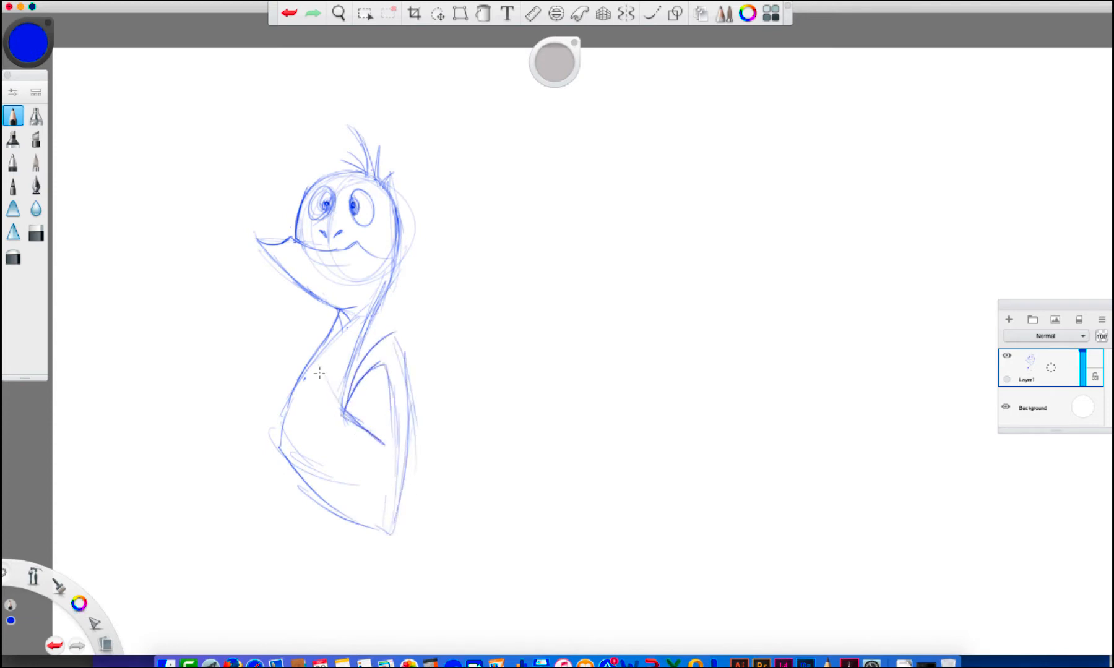
# Hide Layer1 and add a new empty layer above it for the next sketch
pyautogui.click(1006, 355)
pyautogui.click(1030, 358)
pyautogui.click(1029, 338)
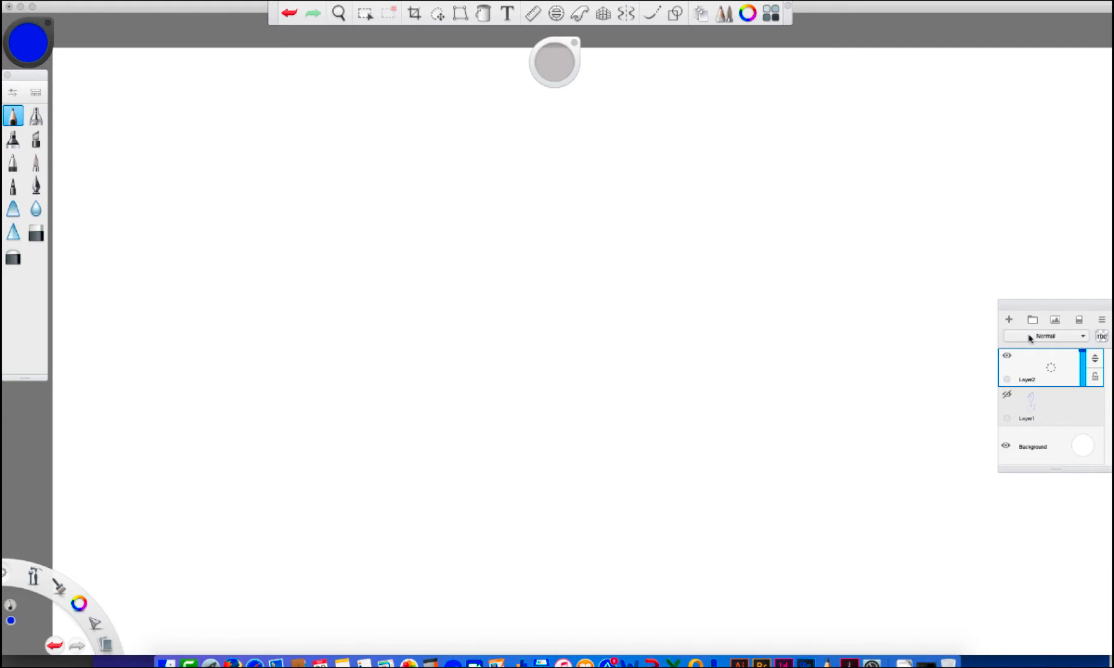
# Rough in a new turtle's round head, back of the neck and angular skull and beak outline
pyautogui.moveTo(280, 236); pyautogui.dragTo(296, 358)
pyautogui.moveTo(289, 278); pyautogui.dragTo(304, 363)
pyautogui.moveTo(289, 252)
pyautogui.mouseDown()
pyautogui.moveTo(276, 228)
pyautogui.moveTo(327, 194)
pyautogui.mouseUp()
pyautogui.moveTo(305, 192); pyautogui.dragTo(303, 284)
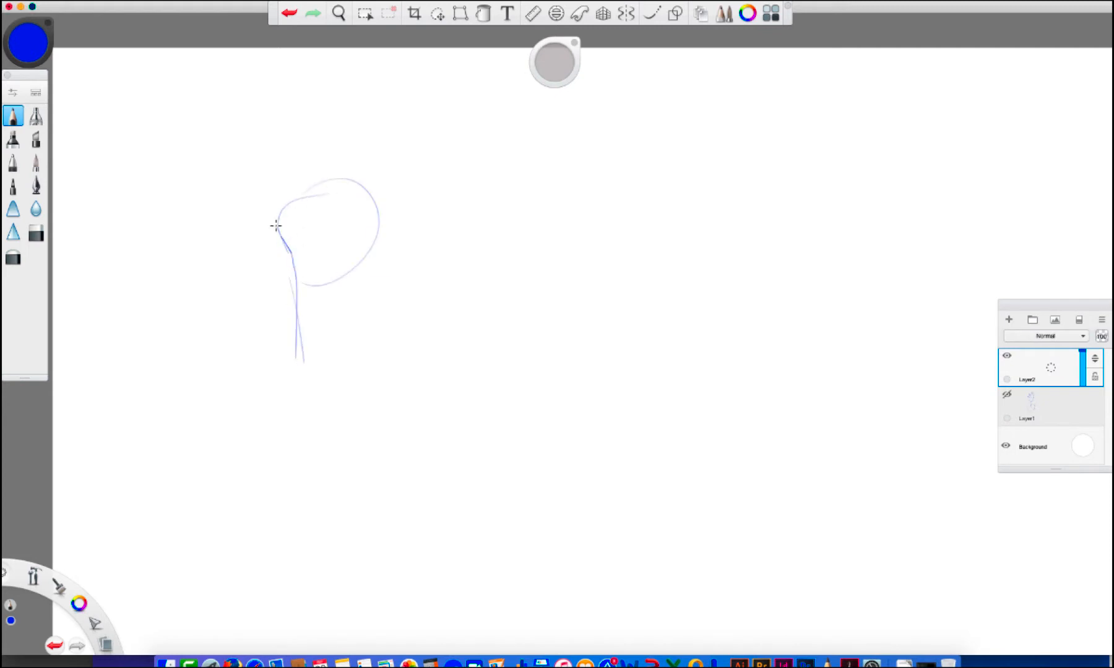
pyautogui.moveTo(277, 229)
pyautogui.mouseDown()
pyautogui.moveTo(293, 269)
pyautogui.moveTo(270, 213)
pyautogui.mouseUp()
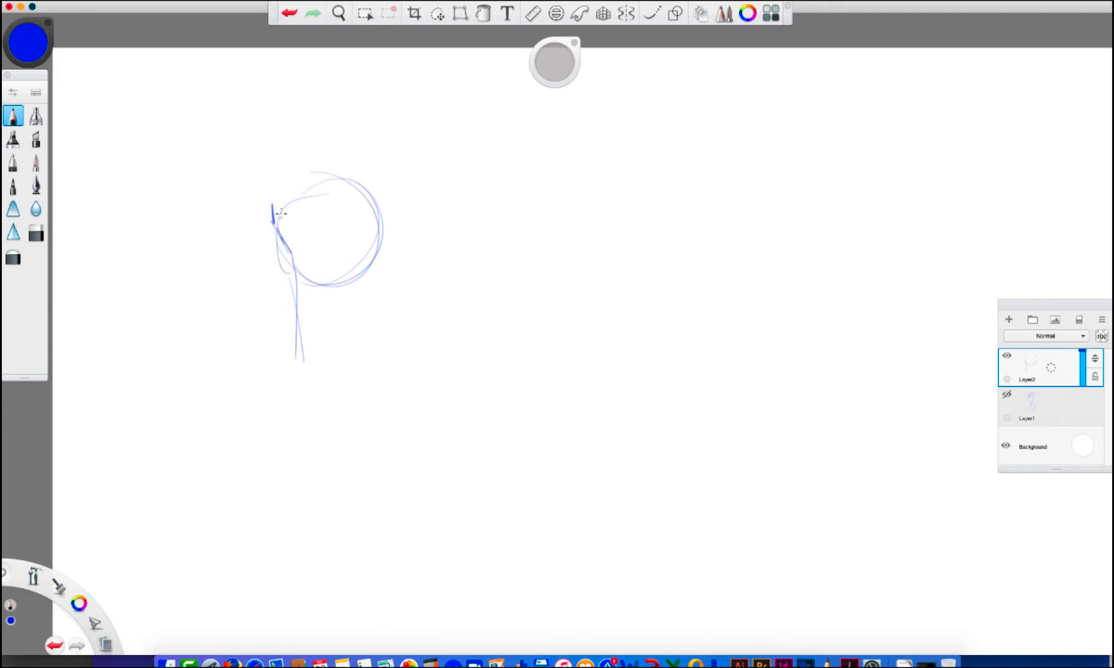
pyautogui.moveTo(272, 206)
pyautogui.mouseDown()
pyautogui.moveTo(365, 163)
pyautogui.moveTo(399, 219)
pyautogui.moveTo(396, 245)
pyautogui.mouseUp()
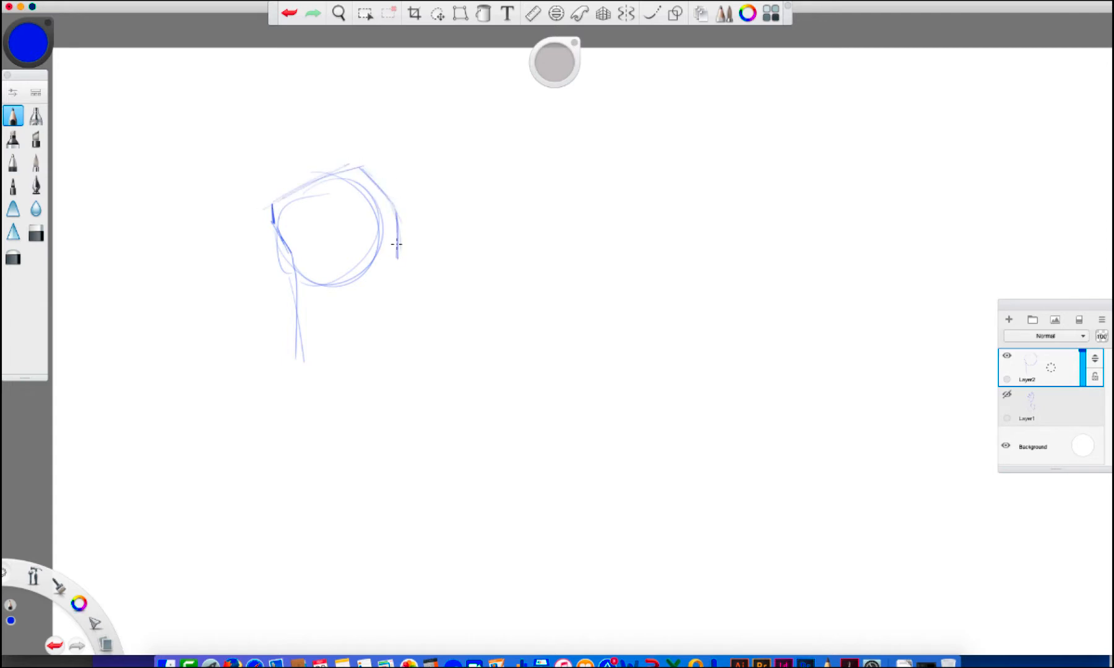
# Sketch the turtle's open mouth and lower jaw, and extend the neck down into the curved chest and shoulder
pyautogui.moveTo(305, 241)
pyautogui.mouseDown()
pyautogui.moveTo(330, 267)
pyautogui.moveTo(359, 243)
pyautogui.moveTo(398, 256)
pyautogui.mouseUp()
pyautogui.moveTo(311, 250)
pyautogui.mouseDown()
pyautogui.moveTo(357, 317)
pyautogui.moveTo(381, 315)
pyautogui.moveTo(354, 308)
pyautogui.moveTo(352, 338)
pyautogui.moveTo(313, 301)
pyautogui.moveTo(326, 329)
pyautogui.moveTo(299, 374)
pyautogui.mouseUp()
pyautogui.moveTo(326, 332)
pyautogui.mouseDown()
pyautogui.moveTo(303, 403)
pyautogui.moveTo(305, 458)
pyautogui.moveTo(272, 507)
pyautogui.moveTo(202, 458)
pyautogui.mouseUp()
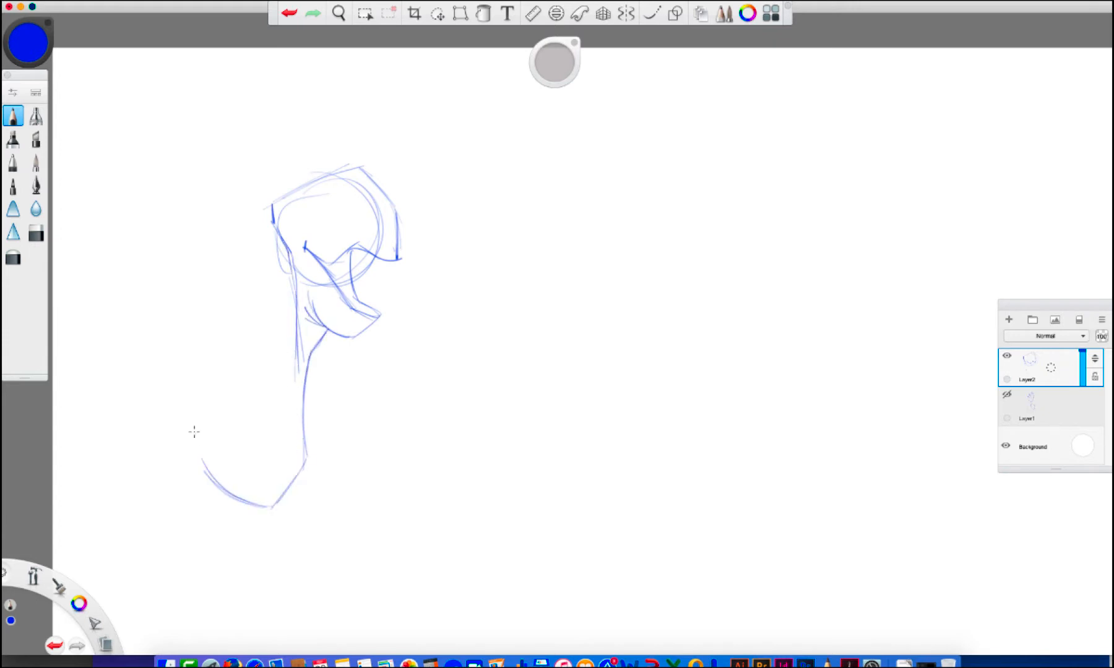
pyautogui.moveTo(300, 345)
pyautogui.mouseDown()
pyautogui.moveTo(273, 411)
pyautogui.moveTo(287, 391)
pyautogui.mouseUp()
pyautogui.moveTo(287, 392)
pyautogui.mouseDown()
pyautogui.moveTo(253, 402)
pyautogui.moveTo(263, 389)
pyautogui.moveTo(229, 390)
pyautogui.mouseUp()
# Draw a half-lidded eye, shade the open mouth with a lower tooth, and add a curled tuft on the head
pyautogui.moveTo(300, 209)
pyautogui.mouseDown()
pyautogui.moveTo(320, 188)
pyautogui.moveTo(299, 196)
pyautogui.moveTo(315, 226)
pyautogui.moveTo(301, 205)
pyautogui.moveTo(315, 193)
pyautogui.moveTo(300, 213)
pyautogui.moveTo(321, 201)
pyautogui.moveTo(313, 218)
pyautogui.moveTo(325, 210)
pyautogui.moveTo(315, 229)
pyautogui.moveTo(294, 183)
pyautogui.moveTo(329, 164)
pyautogui.moveTo(362, 175)
pyautogui.mouseUp()
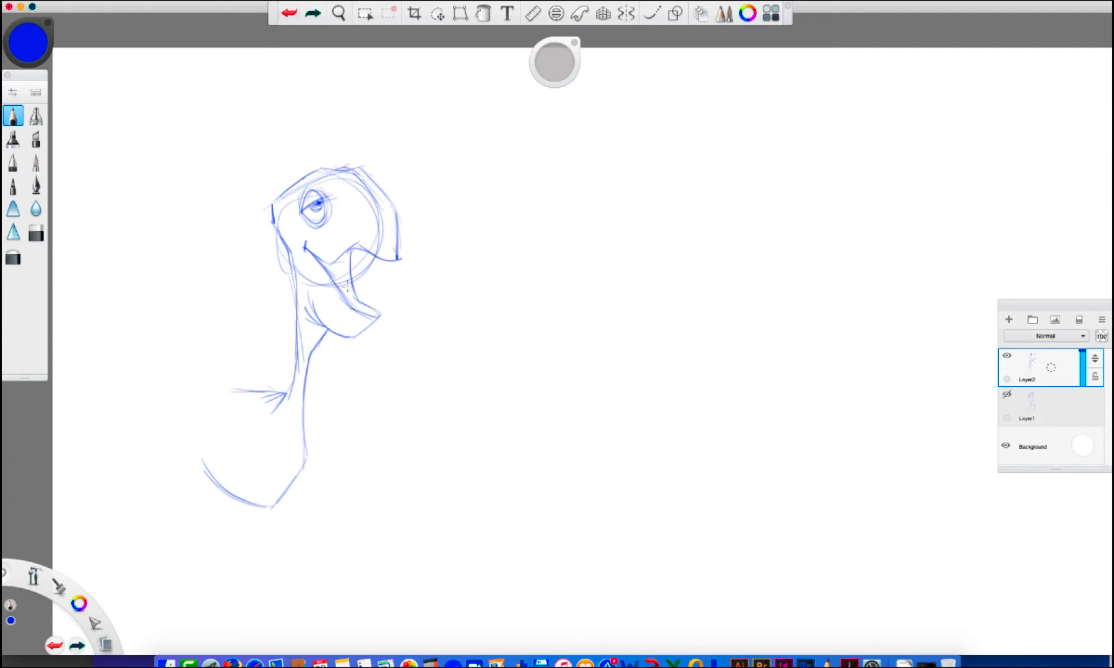
pyautogui.moveTo(362, 306)
pyautogui.mouseDown()
pyautogui.moveTo(368, 294)
pyautogui.moveTo(350, 307)
pyautogui.moveTo(330, 268)
pyautogui.moveTo(346, 298)
pyautogui.mouseUp()
pyautogui.moveTo(334, 257); pyautogui.dragTo(355, 299)
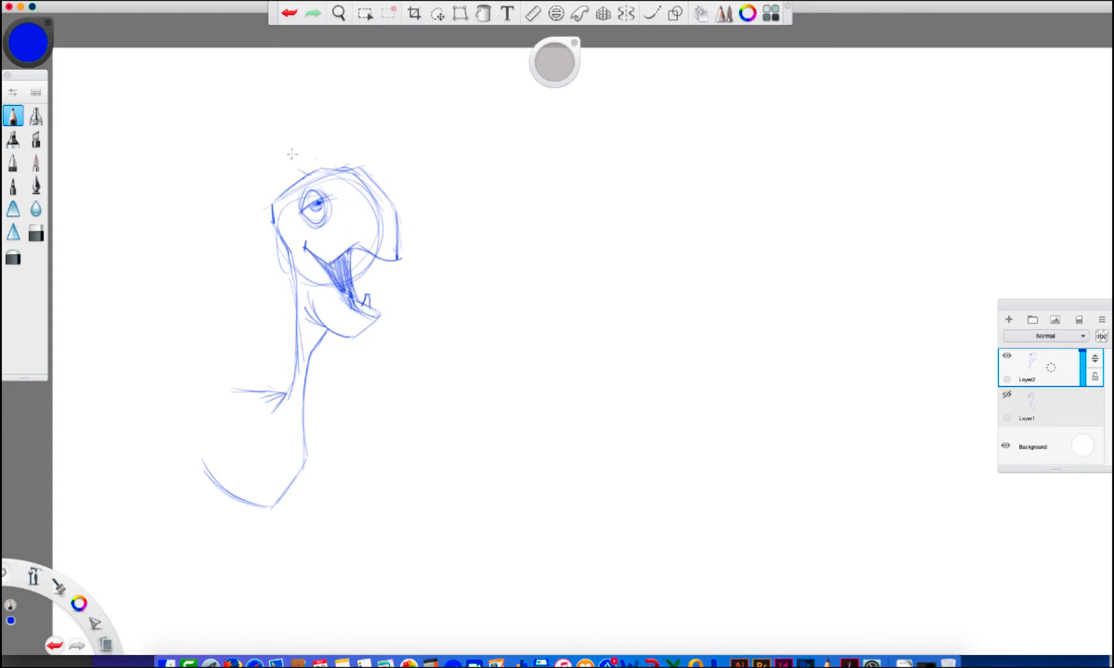
pyautogui.moveTo(303, 181)
pyautogui.mouseDown()
pyautogui.moveTo(287, 155)
pyautogui.moveTo(303, 162)
pyautogui.moveTo(300, 145)
pyautogui.moveTo(289, 173)
pyautogui.moveTo(273, 163)
pyautogui.moveTo(273, 182)
pyautogui.moveTo(318, 168)
pyautogui.moveTo(285, 185)
pyautogui.moveTo(276, 240)
pyautogui.mouseUp()
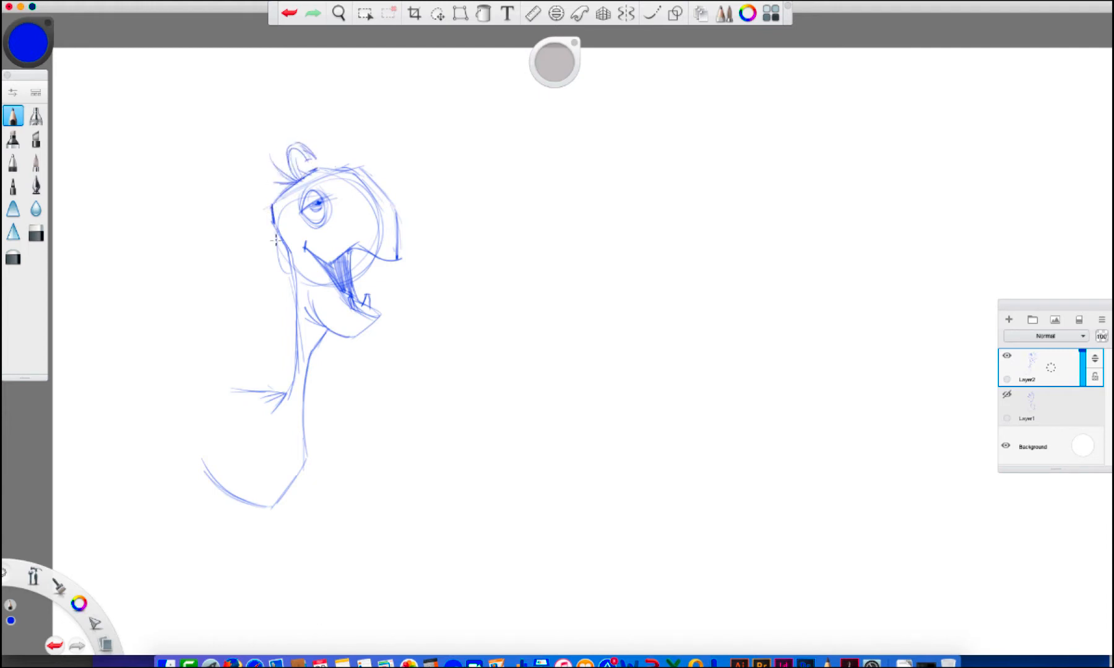
# Define the line where the beak meets the face and darken the top and front edge of the beak
pyautogui.moveTo(329, 189)
pyautogui.mouseDown()
pyautogui.moveTo(337, 172)
pyautogui.moveTo(357, 171)
pyautogui.mouseUp()
pyautogui.moveTo(358, 223); pyautogui.dragTo(336, 256)
pyautogui.moveTo(318, 168); pyautogui.dragTo(369, 170)
pyautogui.moveTo(366, 173); pyautogui.dragTo(397, 212)
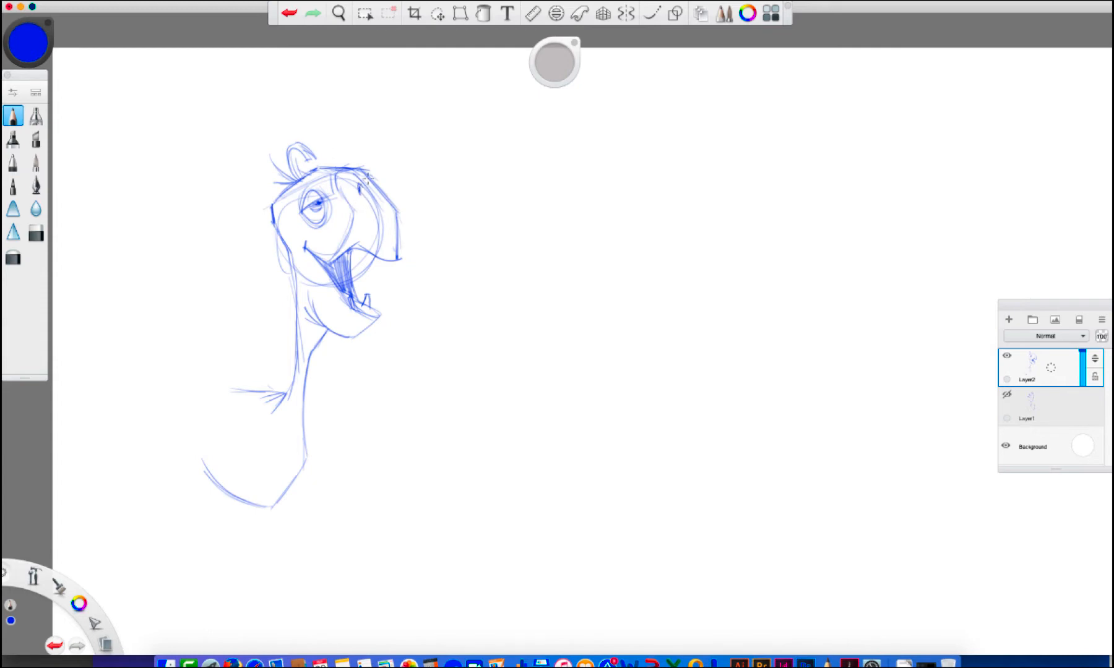
pyautogui.moveTo(401, 223); pyautogui.dragTo(400, 258)
# Draw the open-mouthed turtle's rounded shell behind the neck and darken the back contour of the neck
pyautogui.moveTo(214, 485); pyautogui.dragTo(202, 379)
pyautogui.moveTo(202, 425)
pyautogui.mouseDown()
pyautogui.moveTo(251, 354)
pyautogui.moveTo(275, 383)
pyautogui.mouseUp()
pyautogui.moveTo(271, 228)
pyautogui.mouseDown()
pyautogui.moveTo(291, 253)
pyautogui.moveTo(301, 345)
pyautogui.mouseUp()
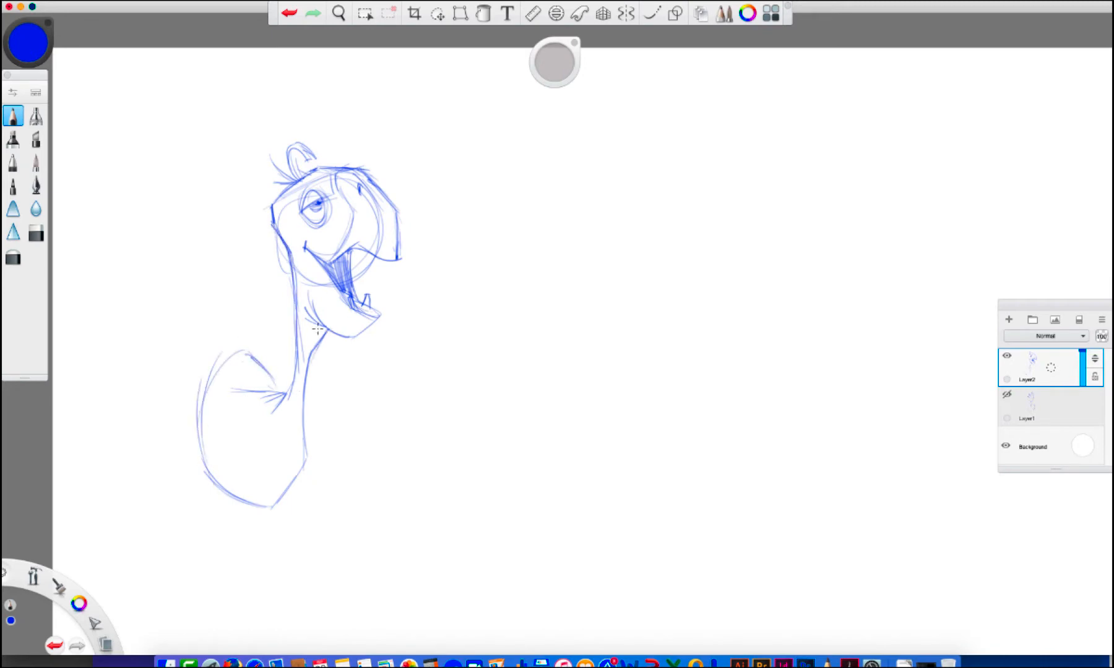
# Add an inner shell rim and a strip of plates down the open-mouthed turtle's throat and chest
pyautogui.moveTo(302, 386)
pyautogui.mouseDown()
pyautogui.moveTo(289, 460)
pyautogui.moveTo(249, 480)
pyautogui.moveTo(201, 402)
pyautogui.moveTo(247, 480)
pyautogui.mouseUp()
pyautogui.moveTo(249, 481)
pyautogui.mouseDown()
pyautogui.moveTo(299, 418)
pyautogui.moveTo(318, 328)
pyautogui.mouseUp()
pyautogui.moveTo(292, 447)
pyautogui.mouseDown()
pyautogui.moveTo(301, 442)
pyautogui.moveTo(270, 472)
pyautogui.moveTo(292, 475)
pyautogui.moveTo(256, 485)
pyautogui.mouseUp()
pyautogui.moveTo(317, 328); pyautogui.dragTo(298, 441)
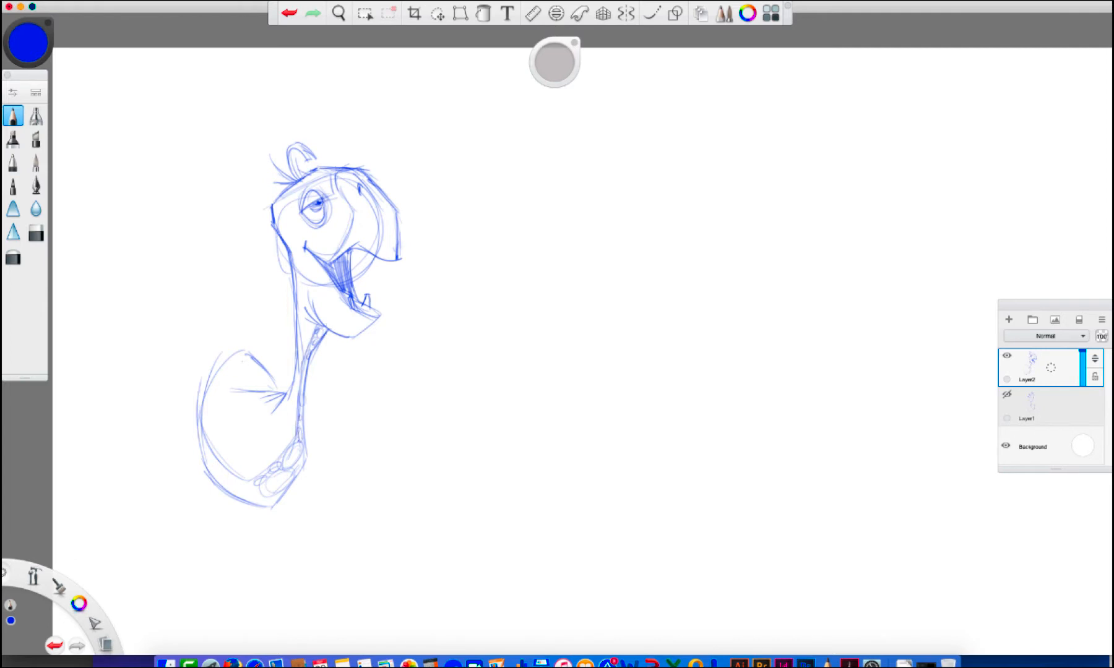
# Rough in a second head beside the first with circles and guide lines, and curve the back of its neck downward
pyautogui.moveTo(476, 300); pyautogui.dragTo(617, 264)
pyautogui.moveTo(487, 233); pyautogui.dragTo(570, 246)
pyautogui.moveTo(468, 221); pyautogui.dragTo(607, 251)
pyautogui.moveTo(446, 229)
pyautogui.mouseDown()
pyautogui.moveTo(583, 236)
pyautogui.moveTo(640, 205)
pyautogui.mouseUp()
pyautogui.moveTo(478, 228)
pyautogui.mouseDown()
pyautogui.moveTo(623, 211)
pyautogui.moveTo(544, 295)
pyautogui.mouseUp()
pyautogui.moveTo(619, 195)
pyautogui.mouseDown()
pyautogui.moveTo(615, 233)
pyautogui.moveTo(537, 358)
pyautogui.moveTo(543, 411)
pyautogui.mouseUp()
pyautogui.moveTo(541, 368)
pyautogui.mouseDown()
pyautogui.moveTo(560, 436)
pyautogui.moveTo(570, 428)
pyautogui.mouseUp()
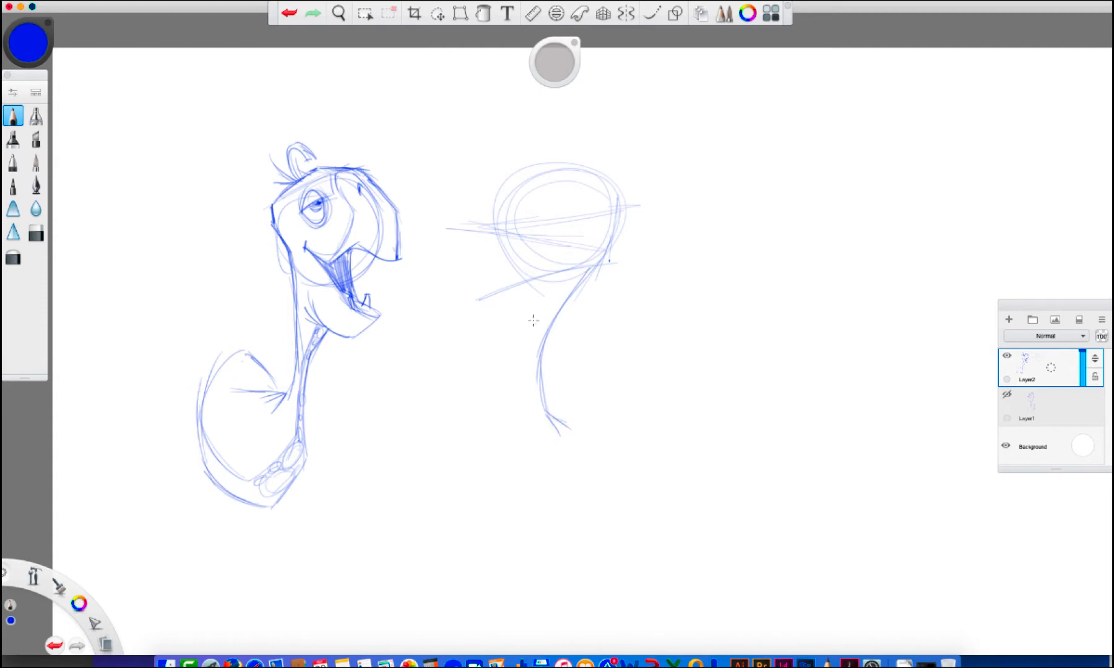
# Sketch the second turtle's throat and chest curve, and a narrow pointed shell behind its neck
pyautogui.moveTo(526, 279)
pyautogui.mouseDown()
pyautogui.moveTo(540, 303)
pyautogui.moveTo(523, 353)
pyautogui.moveTo(523, 464)
pyautogui.moveTo(552, 484)
pyautogui.mouseUp()
pyautogui.moveTo(521, 437)
pyautogui.mouseDown()
pyautogui.moveTo(560, 495)
pyautogui.moveTo(564, 419)
pyautogui.moveTo(548, 421)
pyautogui.moveTo(562, 376)
pyautogui.moveTo(591, 503)
pyautogui.moveTo(557, 493)
pyautogui.mouseUp()
pyautogui.moveTo(547, 411)
pyautogui.mouseDown()
pyautogui.moveTo(550, 377)
pyautogui.moveTo(595, 417)
pyautogui.mouseUp()
pyautogui.moveTo(580, 370); pyautogui.dragTo(591, 452)
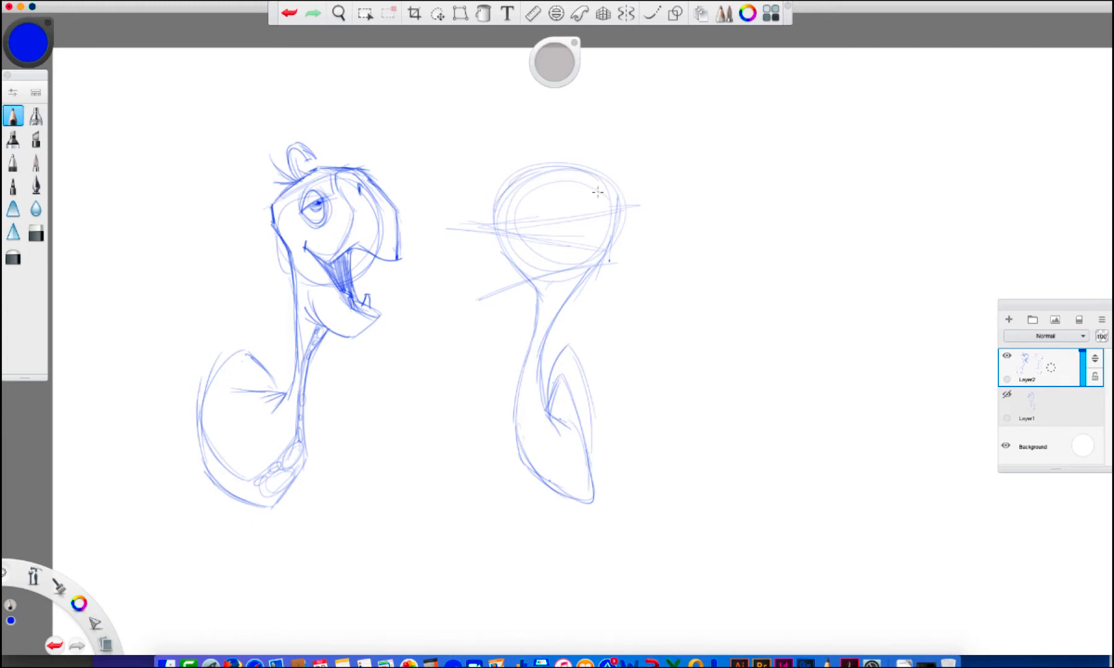
# Draw the second turtle's large round eye, beaked snout and wavy mouth, with a feathery tuft on the back of its head
pyautogui.moveTo(551, 185)
pyautogui.mouseDown()
pyautogui.moveTo(545, 200)
pyautogui.moveTo(575, 186)
pyautogui.moveTo(557, 216)
pyautogui.moveTo(579, 183)
pyautogui.moveTo(498, 192)
pyautogui.moveTo(526, 172)
pyautogui.mouseUp()
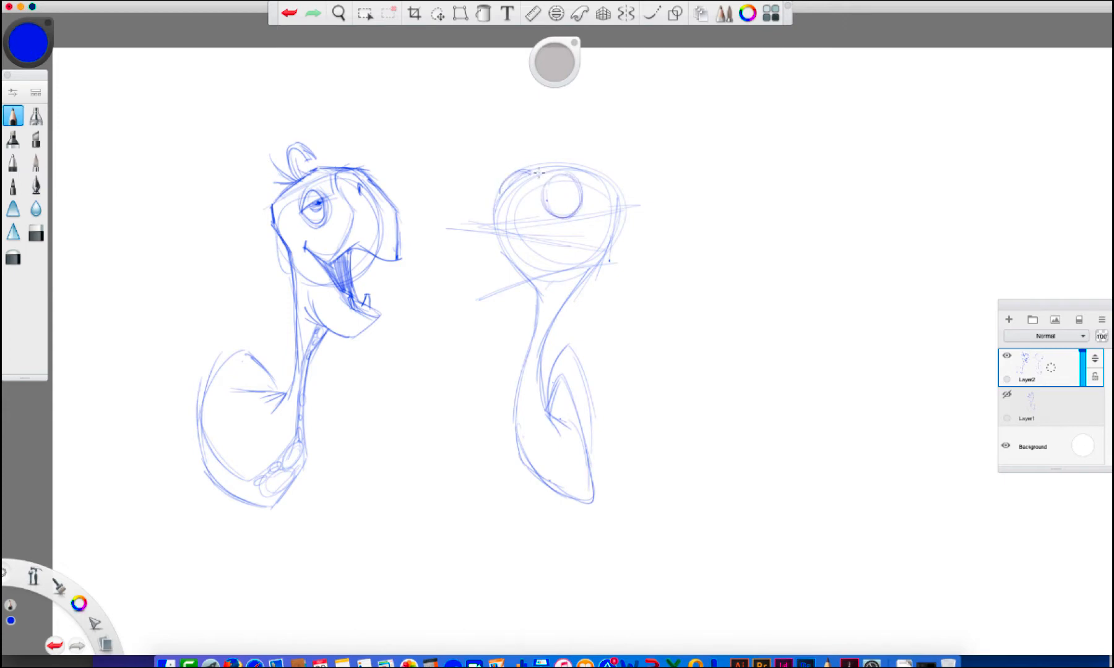
pyautogui.moveTo(484, 228)
pyautogui.mouseDown()
pyautogui.moveTo(481, 206)
pyautogui.moveTo(495, 191)
pyautogui.moveTo(558, 162)
pyautogui.mouseUp()
pyautogui.moveTo(618, 192)
pyautogui.mouseDown()
pyautogui.moveTo(595, 172)
pyautogui.moveTo(606, 154)
pyautogui.moveTo(621, 176)
pyautogui.moveTo(615, 199)
pyautogui.moveTo(631, 161)
pyautogui.moveTo(639, 184)
pyautogui.moveTo(618, 199)
pyautogui.mouseUp()
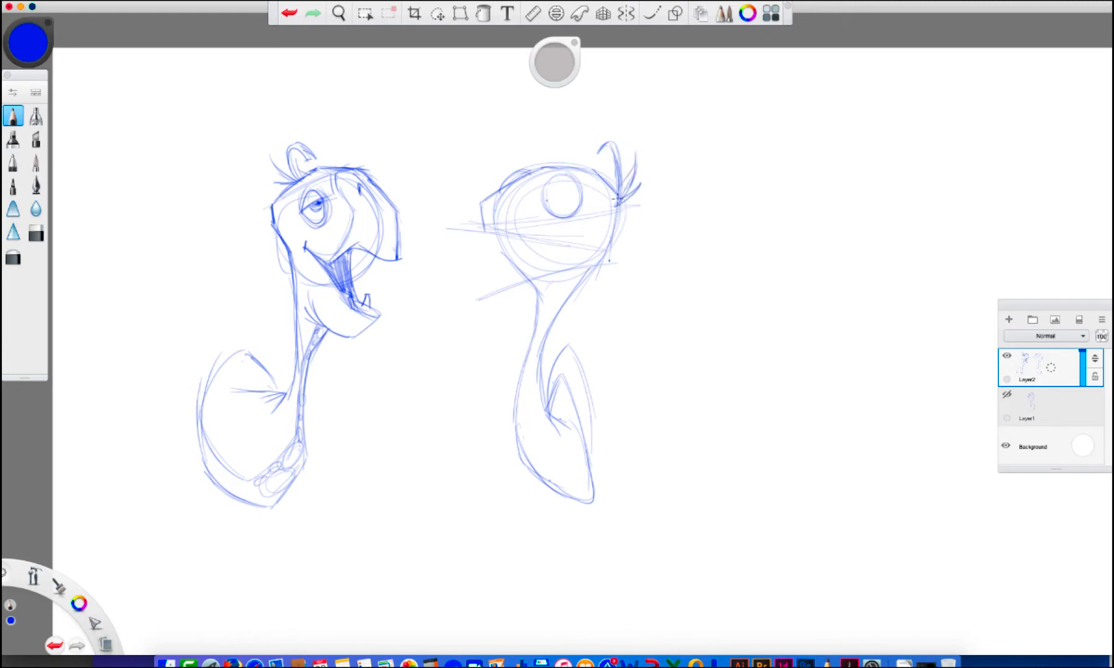
pyautogui.moveTo(544, 207); pyautogui.dragTo(583, 196)
pyautogui.moveTo(530, 172); pyautogui.dragTo(530, 198)
pyautogui.moveTo(481, 209)
pyautogui.mouseDown()
pyautogui.moveTo(480, 230)
pyautogui.moveTo(512, 222)
pyautogui.moveTo(560, 252)
pyautogui.moveTo(588, 238)
pyautogui.mouseUp()
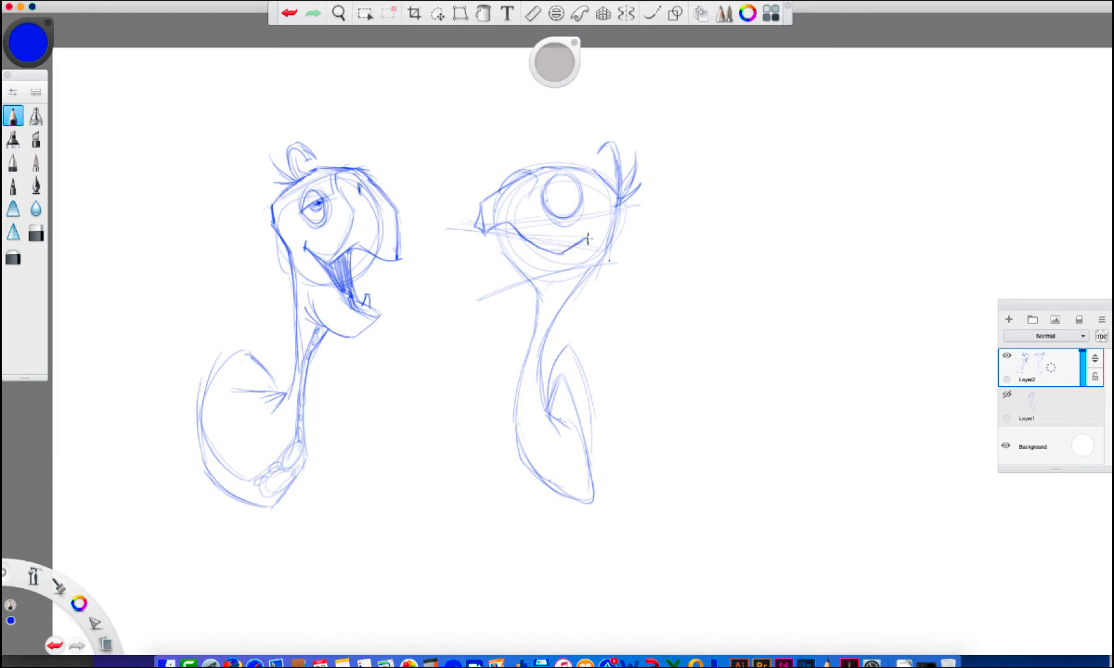
# Define the second turtle's lower jaw and strengthen its neck contours down to the shell
pyautogui.moveTo(478, 232); pyautogui.dragTo(497, 263)
pyautogui.moveTo(497, 262); pyautogui.dragTo(532, 259)
pyautogui.moveTo(519, 266)
pyautogui.mouseDown()
pyautogui.moveTo(541, 266)
pyautogui.moveTo(515, 430)
pyautogui.mouseUp()
pyautogui.click(289, 13)
pyautogui.moveTo(532, 340)
pyautogui.mouseDown()
pyautogui.moveTo(534, 427)
pyautogui.moveTo(581, 456)
pyautogui.mouseUp()
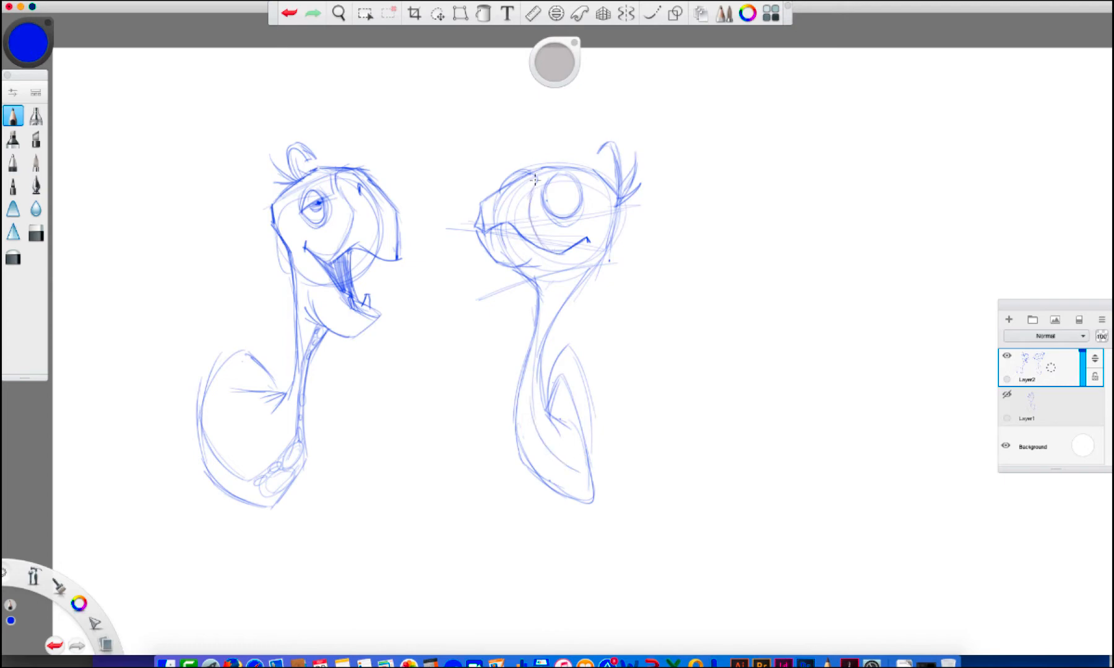
pyautogui.moveTo(620, 202)
pyautogui.mouseDown()
pyautogui.moveTo(610, 246)
pyautogui.moveTo(533, 380)
pyautogui.moveTo(564, 436)
pyautogui.moveTo(572, 370)
pyautogui.moveTo(591, 427)
pyautogui.moveTo(587, 475)
pyautogui.mouseUp()
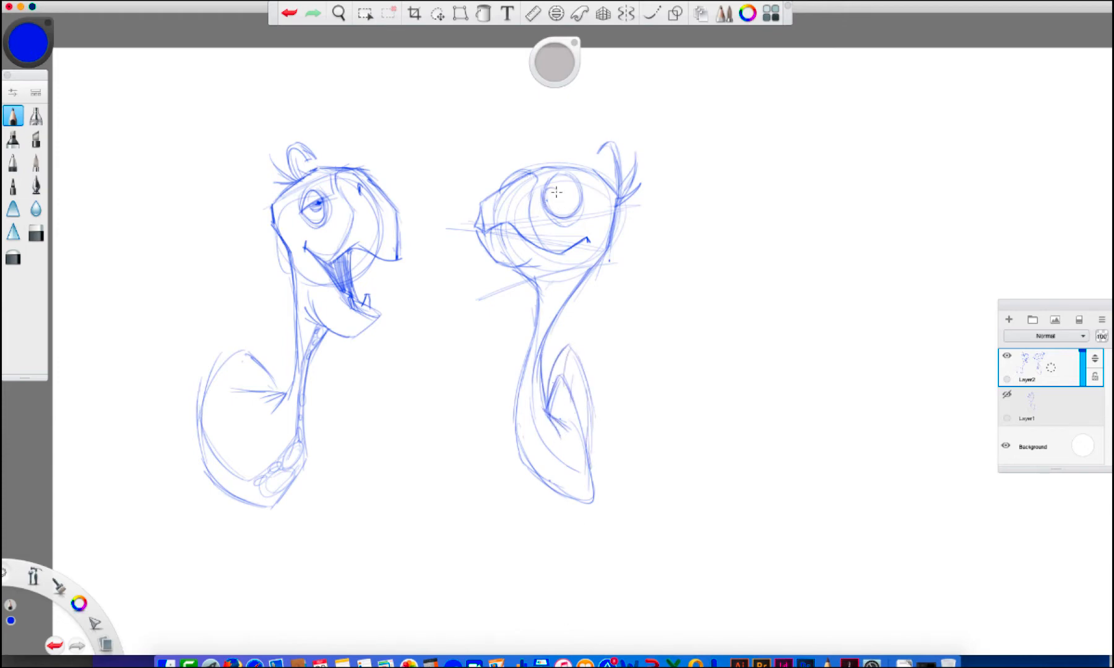
# Add the second turtle's pupil and nostril, and scatter round scales over its brow, cheek and neck
pyautogui.moveTo(550, 215)
pyautogui.mouseDown()
pyautogui.moveTo(556, 189)
pyautogui.moveTo(549, 203)
pyautogui.mouseUp()
pyautogui.moveTo(514, 179); pyautogui.dragTo(507, 180)
pyautogui.moveTo(520, 178)
pyautogui.mouseDown()
pyautogui.moveTo(520, 187)
pyautogui.moveTo(554, 171)
pyautogui.mouseUp()
pyautogui.moveTo(595, 219); pyautogui.dragTo(596, 219)
pyautogui.moveTo(605, 220); pyautogui.dragTo(605, 220)
pyautogui.moveTo(601, 248)
pyautogui.mouseDown()
pyautogui.moveTo(557, 300)
pyautogui.moveTo(565, 279)
pyautogui.mouseUp()
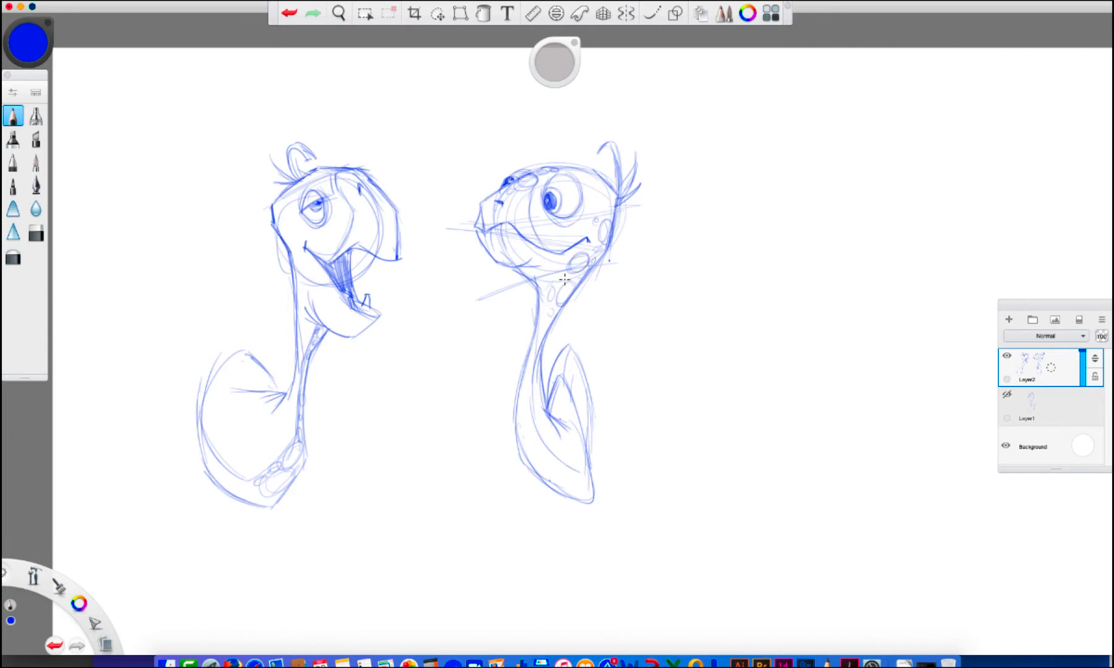
# Darken the second turtle's jaw, front of the neck and lower chest contours
pyautogui.moveTo(480, 240)
pyautogui.mouseDown()
pyautogui.moveTo(493, 263)
pyautogui.moveTo(527, 267)
pyautogui.mouseUp()
pyautogui.moveTo(518, 270)
pyautogui.mouseDown()
pyautogui.moveTo(512, 417)
pyautogui.moveTo(515, 406)
pyautogui.moveTo(527, 485)
pyautogui.mouseUp()
pyautogui.moveTo(516, 446); pyautogui.dragTo(567, 501)
pyautogui.moveTo(528, 478); pyautogui.dragTo(580, 504)
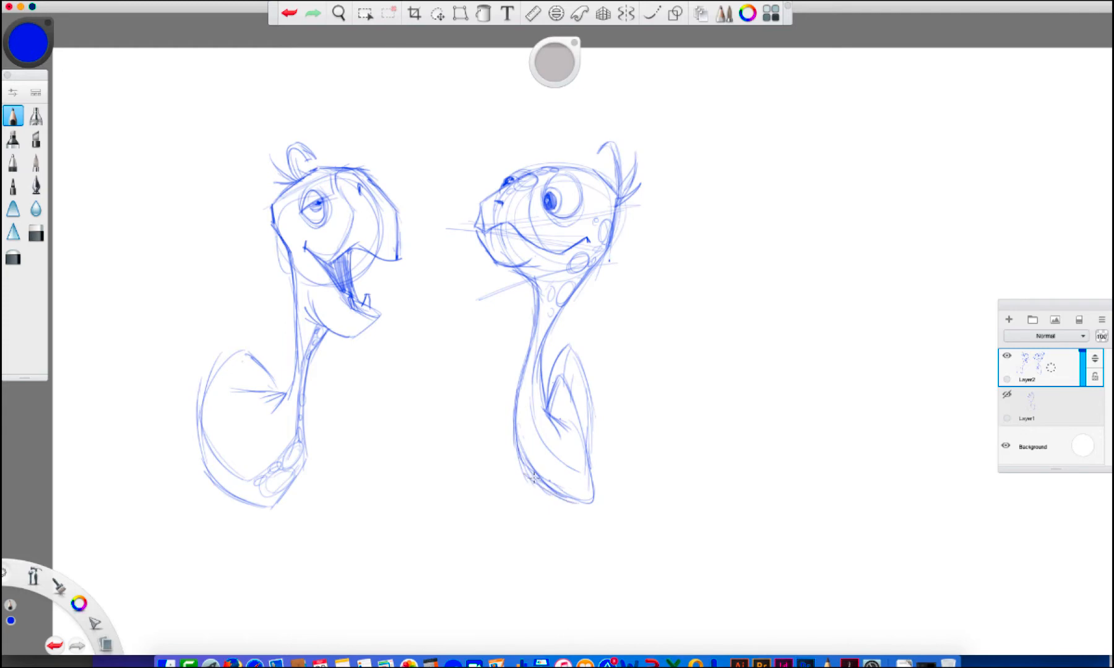
pyautogui.moveTo(516, 447); pyautogui.dragTo(566, 495)
# Reinforce the open-mouthed turtle's shell and lower chest contours with darker strokes
pyautogui.moveTo(294, 395)
pyautogui.mouseDown()
pyautogui.moveTo(276, 410)
pyautogui.moveTo(242, 350)
pyautogui.moveTo(202, 418)
pyautogui.moveTo(211, 462)
pyautogui.mouseUp()
pyautogui.moveTo(212, 478); pyautogui.dragTo(271, 509)
pyautogui.moveTo(317, 359)
pyautogui.mouseDown()
pyautogui.moveTo(304, 388)
pyautogui.moveTo(301, 465)
pyautogui.moveTo(265, 508)
pyautogui.mouseUp()
# Begin a third turtle below the other two with the back of its neck, a flat skull and a long pointed snout
pyautogui.scroll(-5, 697, 435)
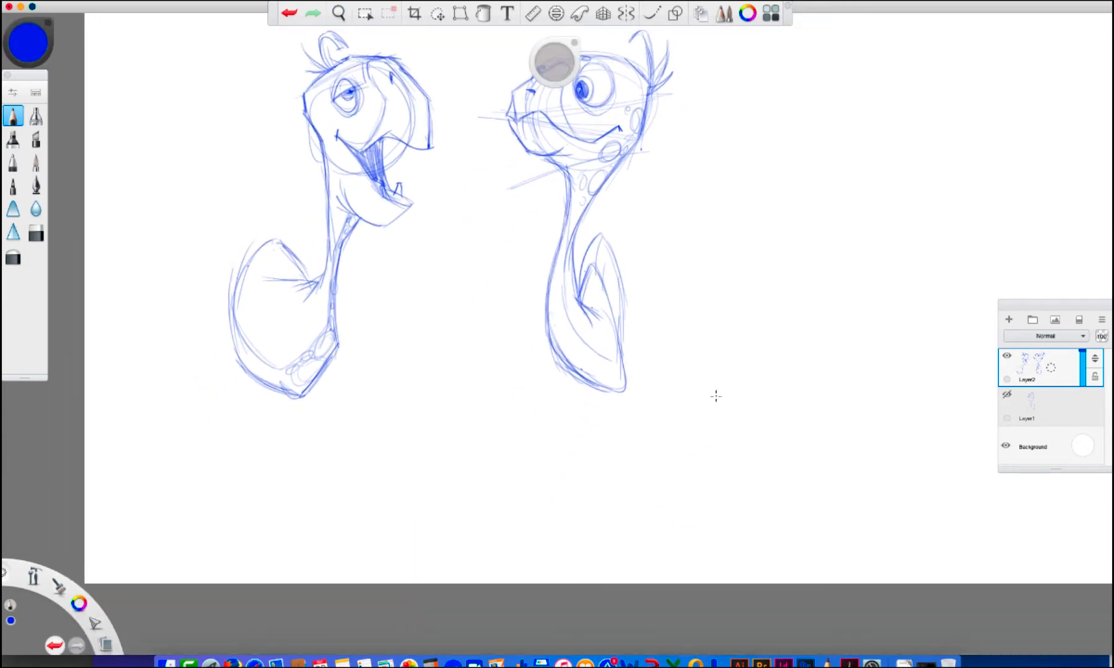
pyautogui.moveTo(366, 344); pyautogui.dragTo(445, 318)
pyautogui.moveTo(365, 347); pyautogui.dragTo(357, 460)
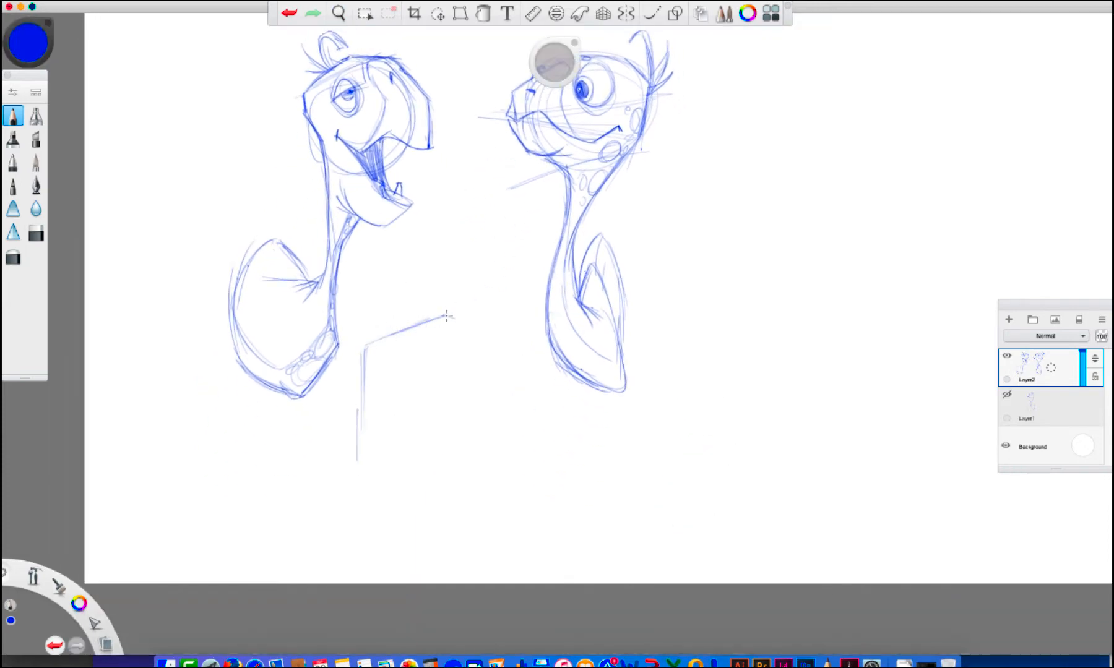
pyautogui.moveTo(383, 344)
pyautogui.mouseDown()
pyautogui.moveTo(414, 318)
pyautogui.moveTo(536, 341)
pyautogui.mouseUp()
pyautogui.moveTo(527, 344)
pyautogui.mouseDown()
pyautogui.moveTo(543, 370)
pyautogui.moveTo(506, 352)
pyautogui.moveTo(542, 370)
pyautogui.mouseUp()
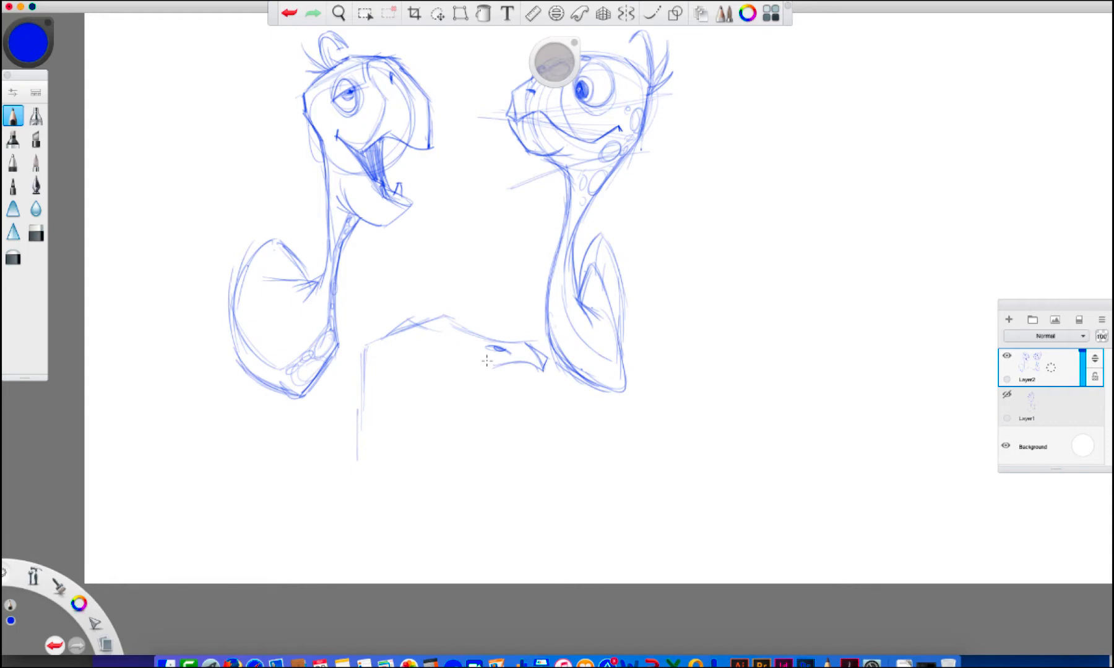
# Draw the third turtle's wavy mouth and sweeping throat line down to a rounded chest, and add head construction circles
pyautogui.moveTo(492, 365); pyautogui.dragTo(470, 362)
pyautogui.moveTo(403, 356)
pyautogui.mouseDown()
pyautogui.moveTo(426, 372)
pyautogui.moveTo(473, 365)
pyautogui.moveTo(456, 358)
pyautogui.moveTo(529, 370)
pyautogui.moveTo(427, 427)
pyautogui.moveTo(411, 459)
pyautogui.mouseUp()
pyautogui.click(290, 13)
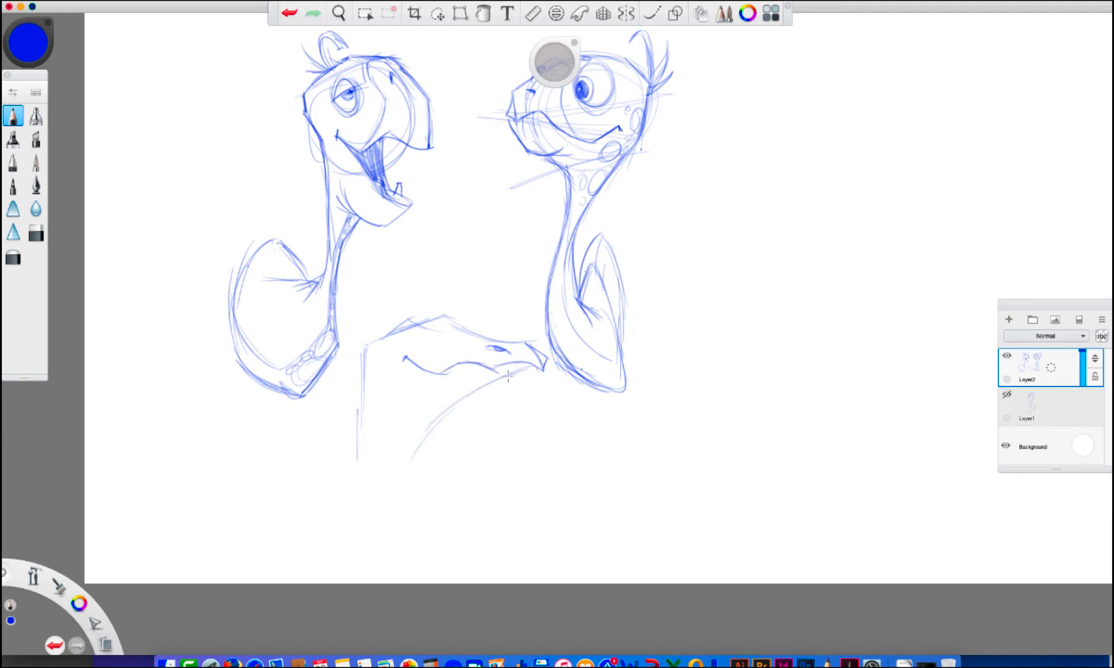
pyautogui.moveTo(507, 376)
pyautogui.mouseDown()
pyautogui.moveTo(398, 492)
pyautogui.moveTo(401, 518)
pyautogui.moveTo(373, 549)
pyautogui.moveTo(325, 523)
pyautogui.moveTo(334, 548)
pyautogui.mouseUp()
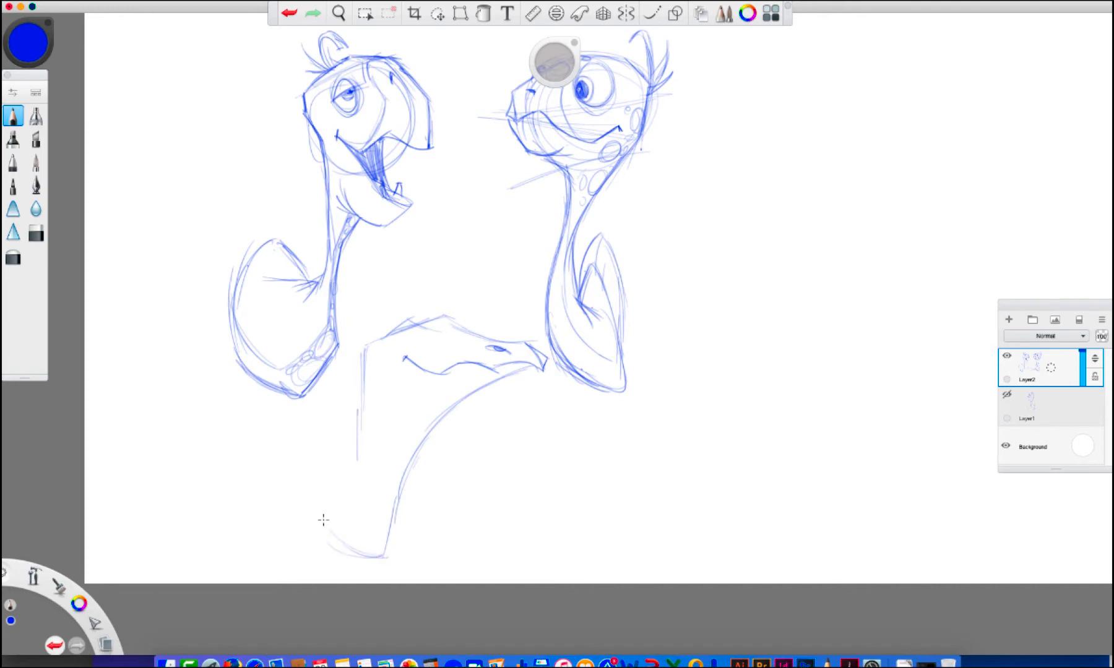
pyautogui.click(288, 13)
pyautogui.click(289, 13)
pyautogui.moveTo(398, 493); pyautogui.dragTo(338, 554)
pyautogui.moveTo(382, 390)
pyautogui.mouseDown()
pyautogui.moveTo(447, 340)
pyautogui.moveTo(463, 387)
pyautogui.moveTo(445, 328)
pyautogui.mouseUp()
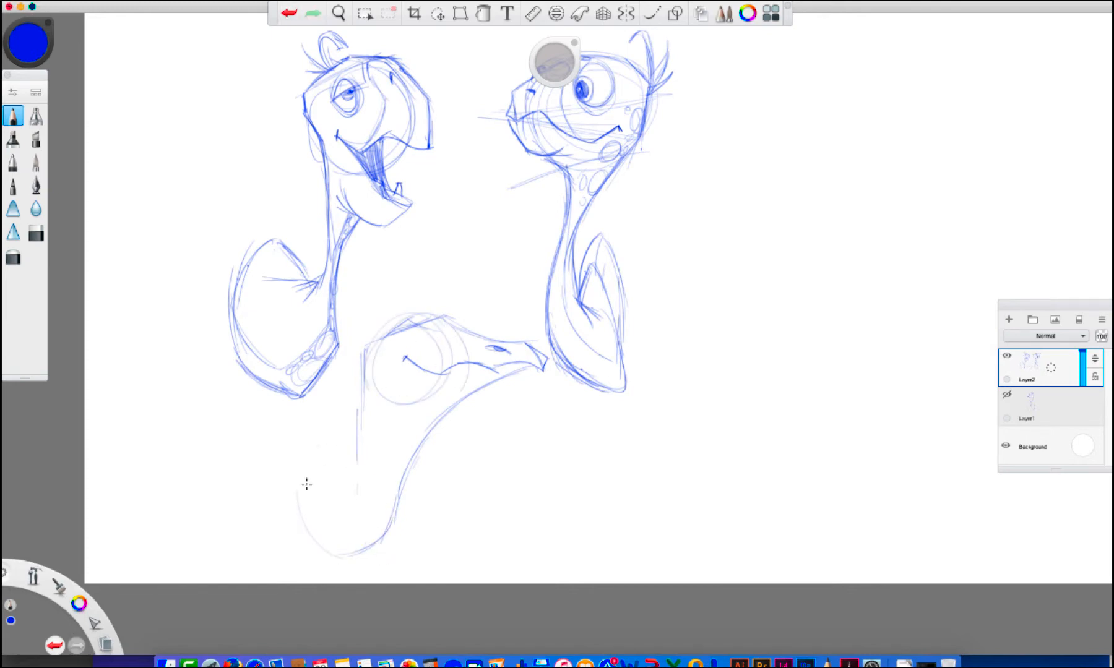
# Sketch the third turtle's curved shell with a double rim and creases where it meets the neck
pyautogui.moveTo(309, 484)
pyautogui.mouseDown()
pyautogui.moveTo(351, 464)
pyautogui.moveTo(364, 514)
pyautogui.moveTo(330, 510)
pyautogui.moveTo(343, 483)
pyautogui.moveTo(337, 560)
pyautogui.mouseUp()
pyautogui.moveTo(325, 550)
pyautogui.mouseDown()
pyautogui.moveTo(314, 504)
pyautogui.moveTo(355, 462)
pyautogui.mouseUp()
pyautogui.moveTo(305, 547); pyautogui.dragTo(339, 568)
pyautogui.moveTo(311, 553)
pyautogui.mouseDown()
pyautogui.moveTo(335, 566)
pyautogui.moveTo(363, 552)
pyautogui.mouseUp()
pyautogui.moveTo(308, 550)
pyautogui.mouseDown()
pyautogui.moveTo(294, 495)
pyautogui.moveTo(313, 457)
pyautogui.moveTo(351, 441)
pyautogui.mouseUp()
pyautogui.moveTo(340, 447)
pyautogui.mouseDown()
pyautogui.moveTo(349, 465)
pyautogui.moveTo(354, 447)
pyautogui.mouseUp()
pyautogui.moveTo(350, 448); pyautogui.dragTo(310, 468)
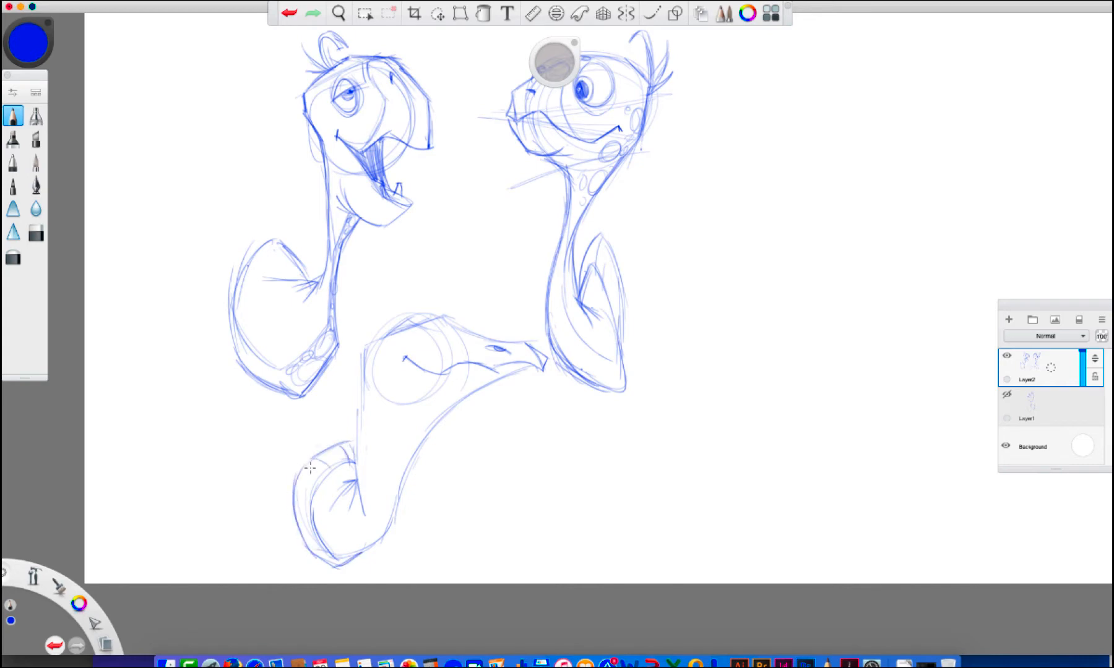
# Draw the third turtle's half-lidded eye and add small horn-like tufts on top and at the back of its head
pyautogui.moveTo(392, 336)
pyautogui.mouseDown()
pyautogui.moveTo(423, 335)
pyautogui.moveTo(405, 318)
pyautogui.moveTo(428, 331)
pyautogui.mouseUp()
pyautogui.moveTo(415, 340)
pyautogui.mouseDown()
pyautogui.moveTo(426, 312)
pyautogui.moveTo(443, 316)
pyautogui.moveTo(401, 310)
pyautogui.moveTo(416, 318)
pyautogui.moveTo(371, 337)
pyautogui.moveTo(406, 312)
pyautogui.moveTo(388, 323)
pyautogui.moveTo(401, 317)
pyautogui.moveTo(401, 300)
pyautogui.moveTo(384, 295)
pyautogui.moveTo(404, 315)
pyautogui.moveTo(363, 365)
pyautogui.mouseUp()
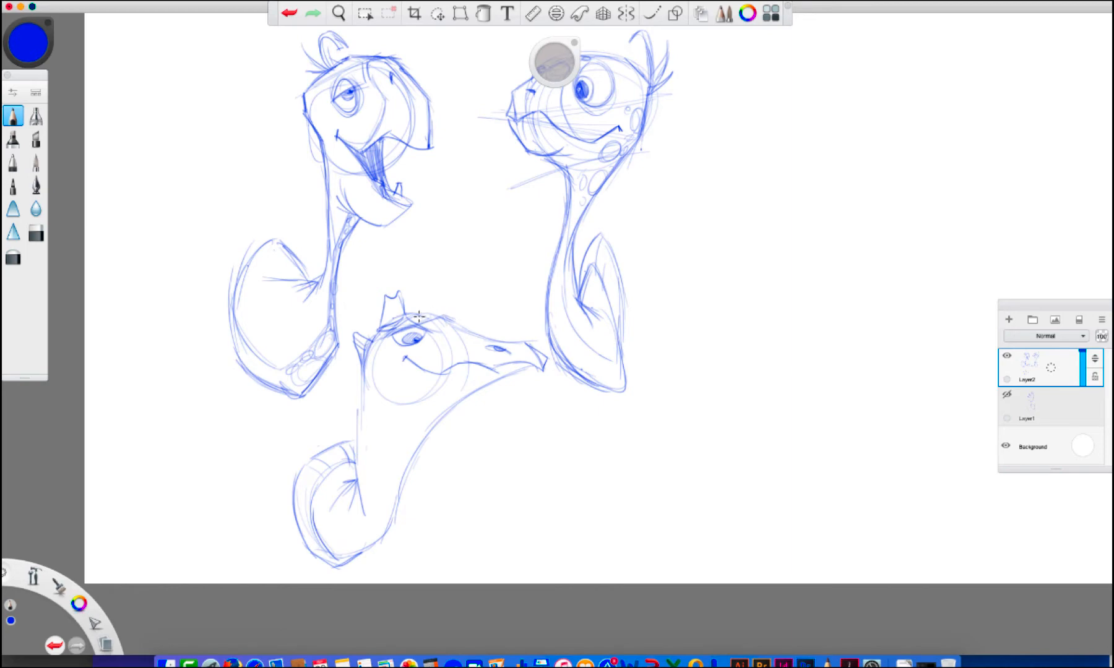
# Clean up the third turtle's brow area with the eraser and redraw heavier lines around its half-lidded eye
pyautogui.moveTo(424, 318); pyautogui.dragTo(445, 321)
pyautogui.click(289, 13)
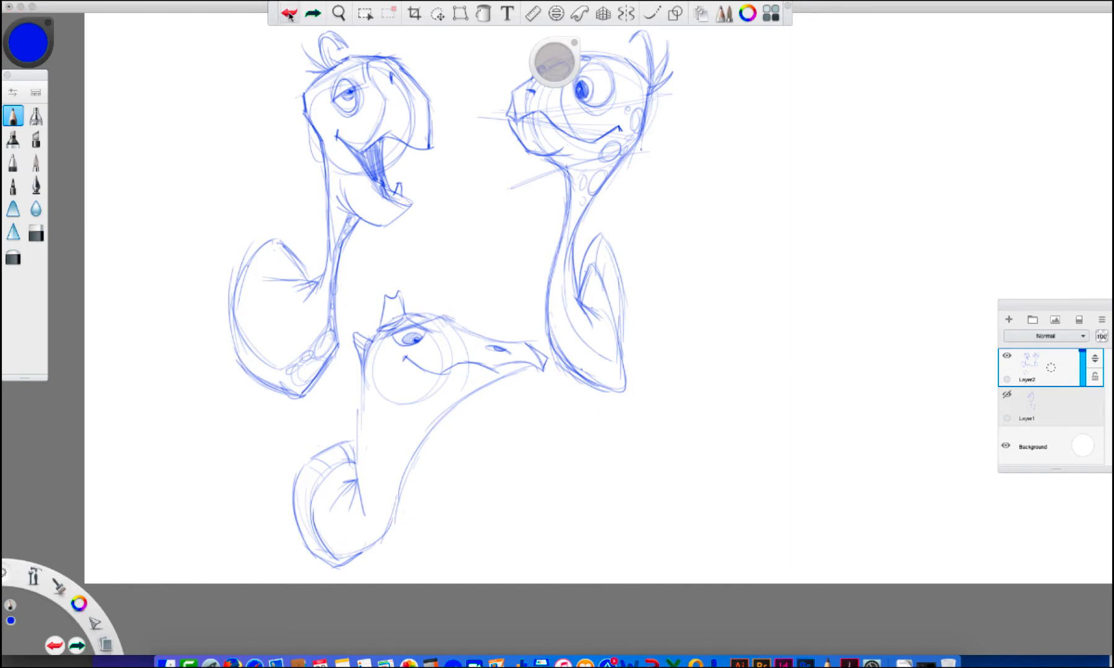
pyautogui.press('e')
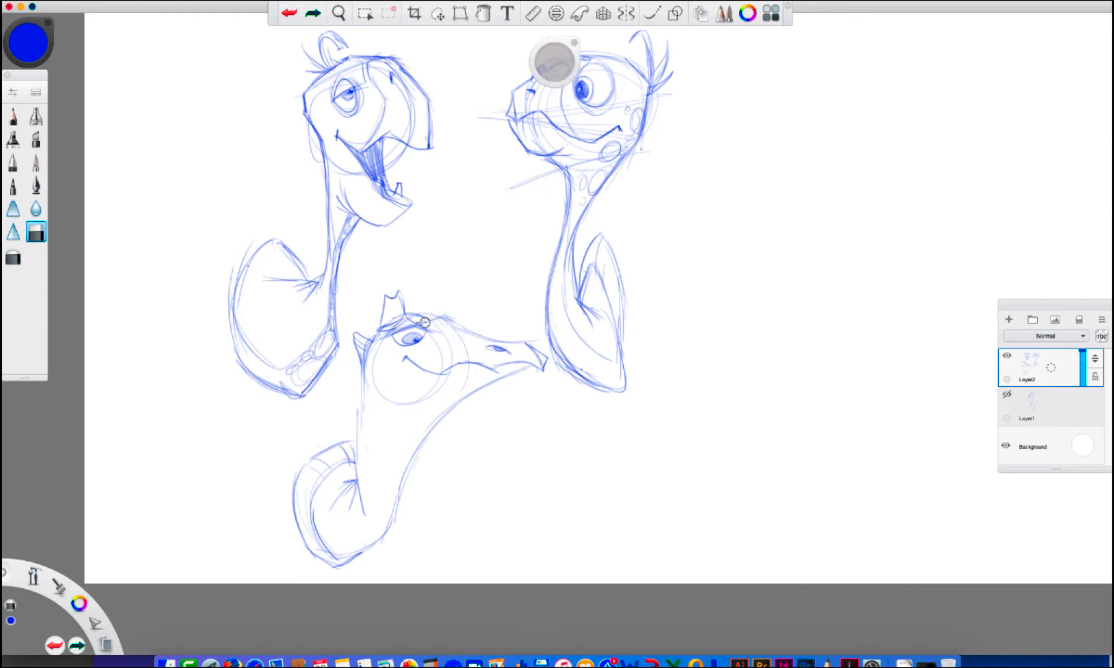
pyautogui.moveTo(425, 322); pyautogui.dragTo(432, 319)
pyautogui.press('e')
pyautogui.moveTo(419, 315)
pyautogui.mouseDown()
pyautogui.moveTo(451, 323)
pyautogui.moveTo(394, 345)
pyautogui.moveTo(426, 331)
pyautogui.mouseUp()
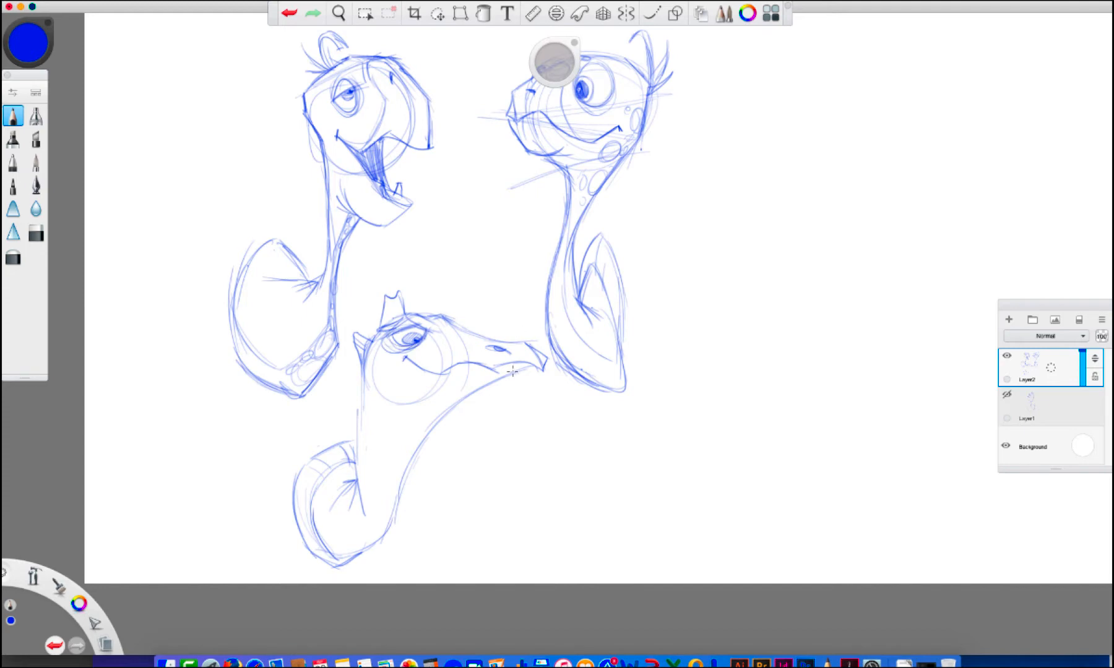
# Strengthen the third turtle's outline along the lower jaw, throat and back of the neck
pyautogui.moveTo(542, 367); pyautogui.dragTo(470, 397)
pyautogui.moveTo(436, 421); pyautogui.dragTo(391, 521)
pyautogui.moveTo(359, 456); pyautogui.dragTo(362, 469)
pyautogui.moveTo(360, 417); pyautogui.dragTo(355, 498)
pyautogui.moveTo(374, 365); pyautogui.dragTo(357, 432)
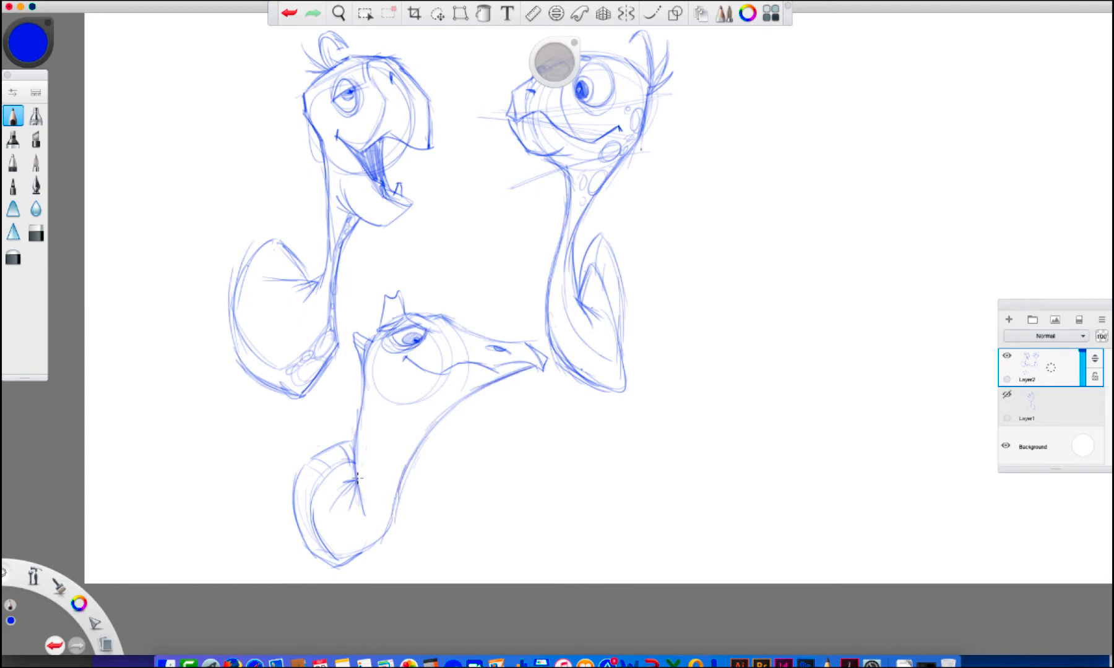
# Draw the shell's front edge across the third turtle's neck base and a row of round scales under its cheek
pyautogui.moveTo(358, 481); pyautogui.dragTo(389, 517)
pyautogui.moveTo(356, 419)
pyautogui.mouseDown()
pyautogui.moveTo(352, 452)
pyautogui.moveTo(386, 450)
pyautogui.moveTo(406, 465)
pyautogui.mouseUp()
pyautogui.moveTo(398, 459)
pyautogui.mouseDown()
pyautogui.moveTo(399, 495)
pyautogui.moveTo(404, 463)
pyautogui.mouseUp()
pyautogui.moveTo(364, 381)
pyautogui.mouseDown()
pyautogui.moveTo(386, 411)
pyautogui.moveTo(364, 397)
pyautogui.moveTo(380, 407)
pyautogui.moveTo(427, 401)
pyautogui.mouseUp()
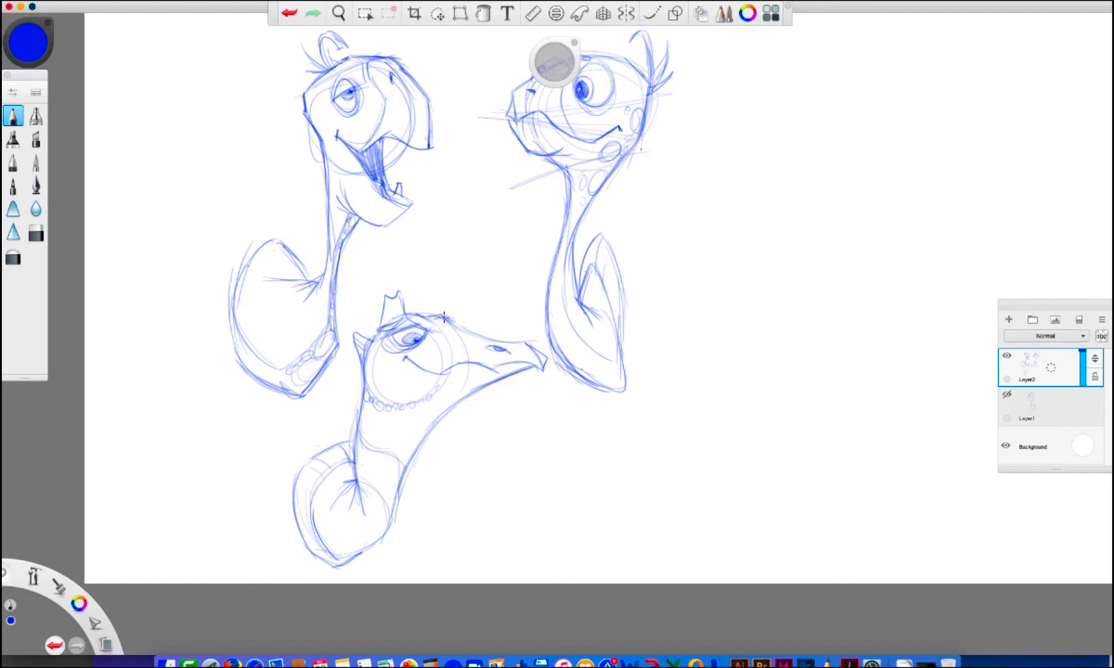
pyautogui.moveTo(442, 317)
pyautogui.mouseDown()
pyautogui.moveTo(520, 339)
pyautogui.moveTo(526, 373)
pyautogui.moveTo(417, 436)
pyautogui.mouseUp()
pyautogui.press('super+z')
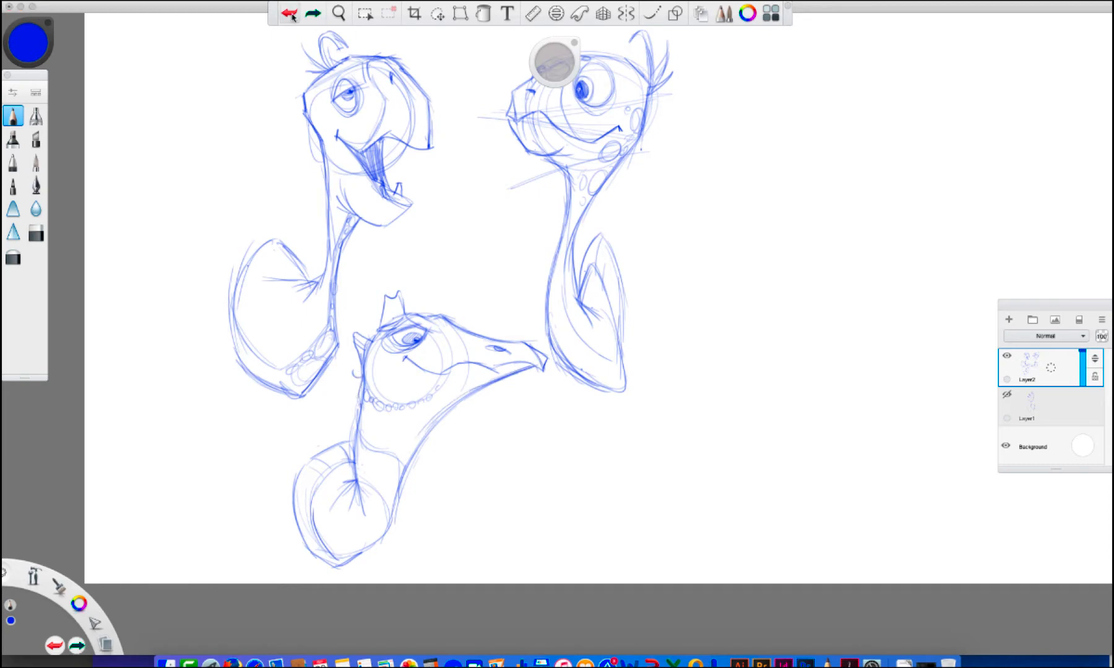
# Add spikes down the back of the third turtle's neck and fill its throat with rounded scales
pyautogui.moveTo(354, 334); pyautogui.dragTo(360, 408)
pyautogui.moveTo(353, 453)
pyautogui.mouseDown()
pyautogui.moveTo(350, 427)
pyautogui.moveTo(356, 465)
pyautogui.mouseUp()
pyautogui.moveTo(441, 386); pyautogui.dragTo(392, 416)
pyautogui.moveTo(373, 406); pyautogui.dragTo(364, 414)
pyautogui.moveTo(371, 417)
pyautogui.mouseDown()
pyautogui.moveTo(378, 432)
pyautogui.moveTo(401, 423)
pyautogui.mouseUp()
pyautogui.moveTo(408, 410); pyautogui.dragTo(416, 412)
pyautogui.moveTo(422, 404); pyautogui.dragTo(456, 390)
pyautogui.moveTo(461, 384); pyautogui.dragTo(467, 386)
pyautogui.moveTo(413, 415)
pyautogui.mouseDown()
pyautogui.moveTo(410, 424)
pyautogui.moveTo(423, 419)
pyautogui.moveTo(394, 435)
pyautogui.moveTo(404, 453)
pyautogui.mouseUp()
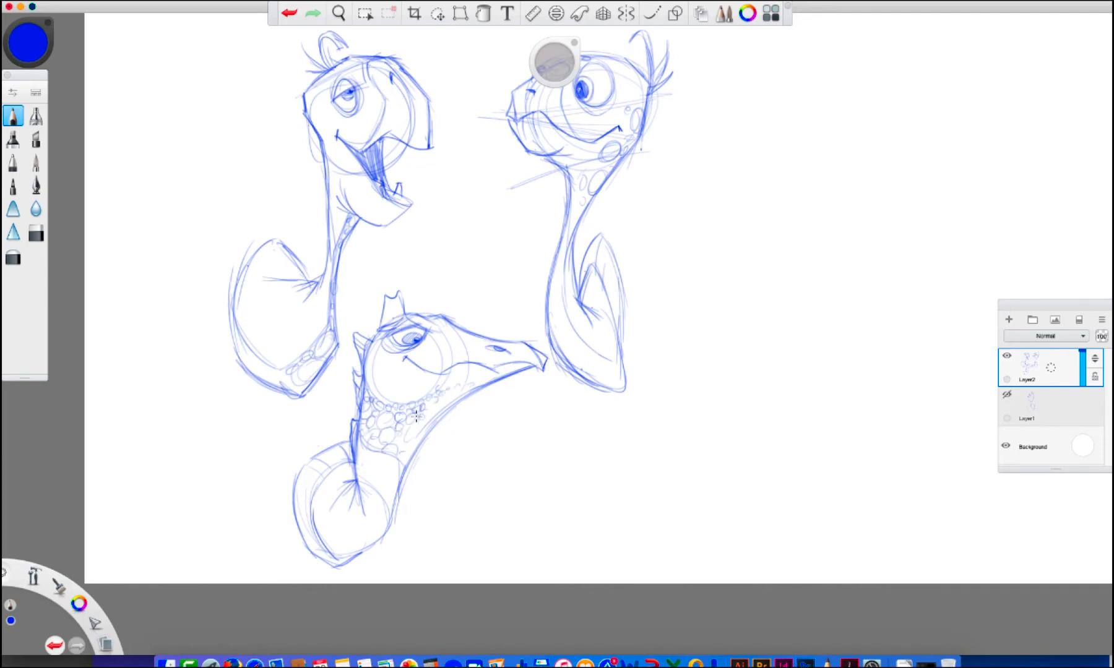
# Extend small scales along the third turtle's jaw and detail its brow and the top of its snout
pyautogui.moveTo(438, 400); pyautogui.dragTo(444, 399)
pyautogui.moveTo(457, 390); pyautogui.dragTo(459, 395)
pyautogui.moveTo(380, 329)
pyautogui.mouseDown()
pyautogui.moveTo(407, 315)
pyautogui.moveTo(402, 323)
pyautogui.mouseUp()
pyautogui.moveTo(436, 325); pyautogui.dragTo(478, 355)
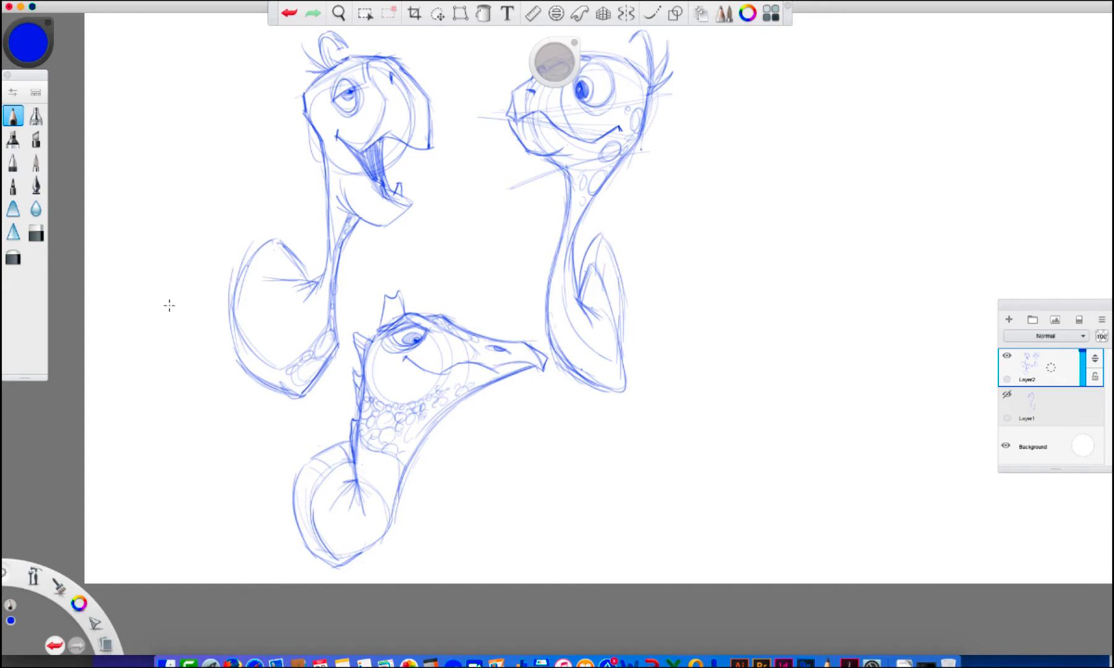
# Begin a fourth turtle beside the first one's shell with a rounded head, large eye, short beak and thick neck
pyautogui.moveTo(115, 357); pyautogui.dragTo(145, 427)
pyautogui.moveTo(116, 380)
pyautogui.mouseDown()
pyautogui.moveTo(123, 269)
pyautogui.moveTo(145, 225)
pyautogui.moveTo(170, 285)
pyautogui.moveTo(182, 259)
pyautogui.moveTo(168, 226)
pyautogui.moveTo(135, 228)
pyautogui.moveTo(159, 229)
pyautogui.moveTo(134, 244)
pyautogui.moveTo(148, 272)
pyautogui.moveTo(164, 226)
pyautogui.moveTo(153, 237)
pyautogui.moveTo(193, 266)
pyautogui.moveTo(179, 306)
pyautogui.mouseUp()
pyautogui.moveTo(132, 260)
pyautogui.mouseDown()
pyautogui.moveTo(136, 238)
pyautogui.moveTo(164, 226)
pyautogui.moveTo(152, 219)
pyautogui.moveTo(170, 228)
pyautogui.moveTo(131, 251)
pyautogui.moveTo(164, 215)
pyautogui.moveTo(165, 235)
pyautogui.moveTo(190, 256)
pyautogui.moveTo(167, 217)
pyautogui.moveTo(186, 241)
pyautogui.moveTo(173, 309)
pyautogui.moveTo(136, 306)
pyautogui.moveTo(158, 302)
pyautogui.moveTo(186, 319)
pyautogui.moveTo(207, 297)
pyautogui.moveTo(192, 344)
pyautogui.moveTo(193, 260)
pyautogui.moveTo(192, 291)
pyautogui.moveTo(173, 314)
pyautogui.moveTo(193, 291)
pyautogui.moveTo(209, 340)
pyautogui.moveTo(164, 398)
pyautogui.moveTo(178, 396)
pyautogui.mouseUp()
pyautogui.moveTo(213, 305); pyautogui.dragTo(204, 299)
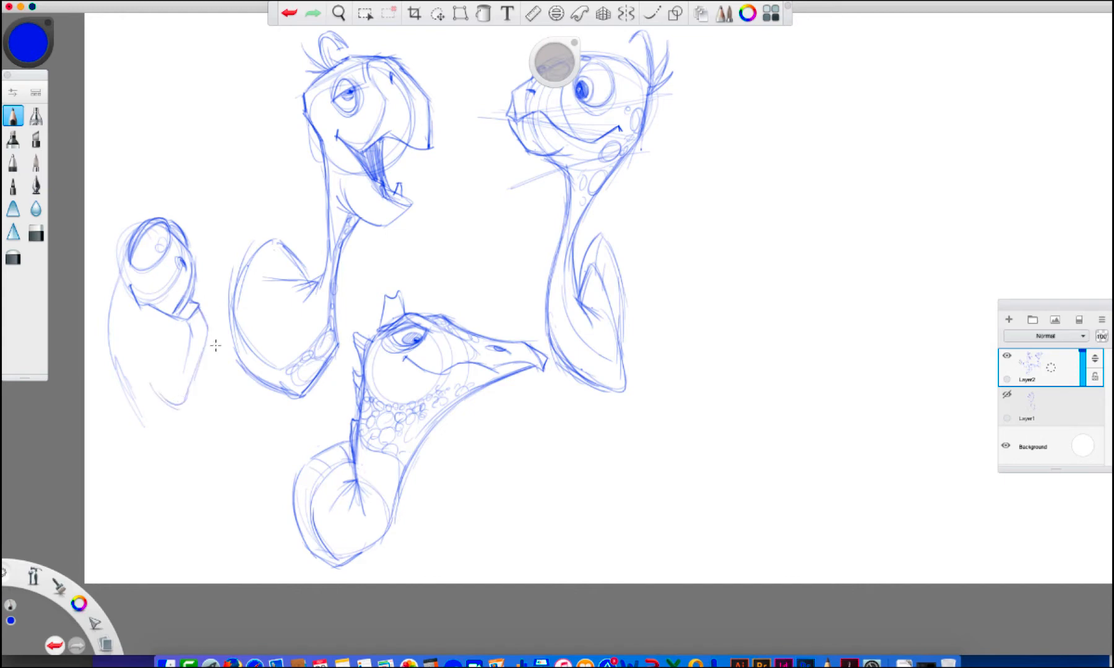
pyautogui.moveTo(192, 259)
pyautogui.mouseDown()
pyautogui.moveTo(194, 291)
pyautogui.moveTo(174, 316)
pyautogui.mouseUp()
# Draw the fourth turtle's pupil and a pointed brow tuft above its large eye
pyautogui.press('space')
pyautogui.moveTo(465, 324); pyautogui.dragTo(666, 323)
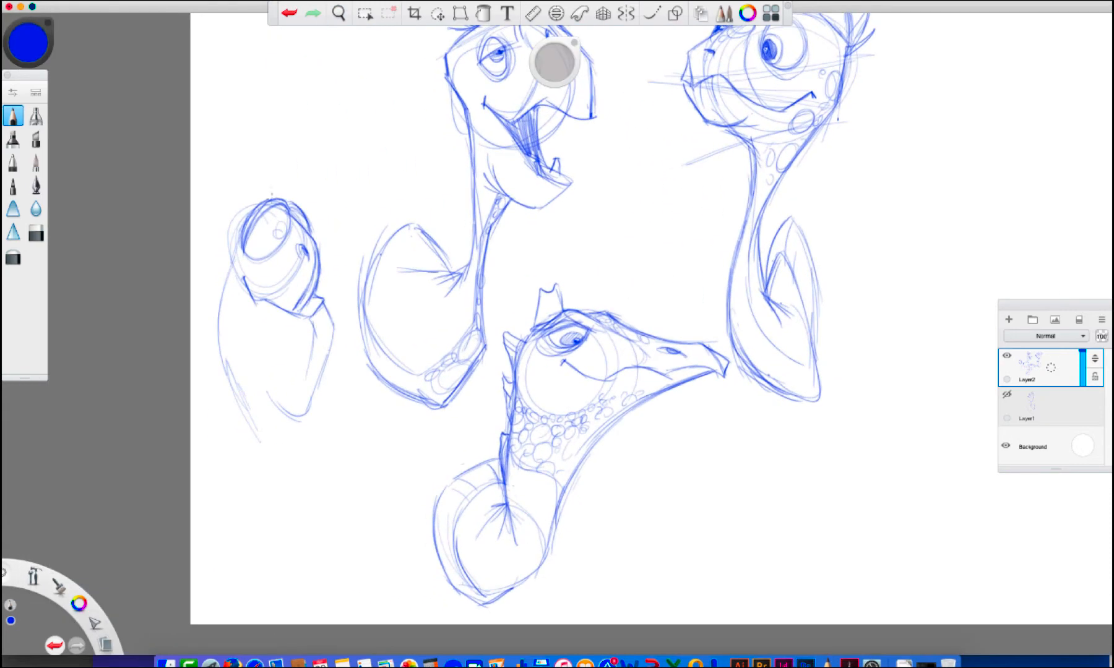
pyautogui.moveTo(237, 241); pyautogui.dragTo(260, 190)
pyautogui.moveTo(237, 229)
pyautogui.mouseDown()
pyautogui.moveTo(243, 206)
pyautogui.moveTo(306, 216)
pyautogui.moveTo(272, 239)
pyautogui.mouseUp()
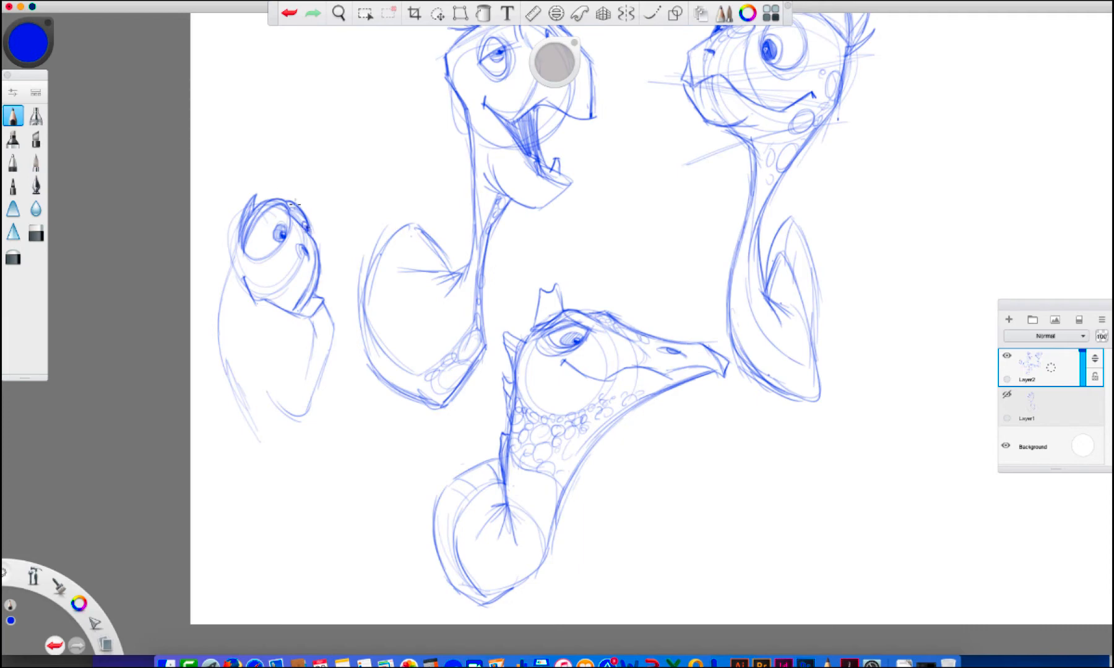
# Add the fourth turtle's second brow tuft, darken its chin and draw the curve from nose to mouth
pyautogui.moveTo(292, 198); pyautogui.dragTo(299, 205)
pyautogui.moveTo(305, 296); pyautogui.dragTo(297, 312)
pyautogui.moveTo(299, 240)
pyautogui.mouseDown()
pyautogui.moveTo(294, 271)
pyautogui.moveTo(260, 289)
pyautogui.moveTo(294, 275)
pyautogui.mouseUp()
pyautogui.click(290, 14)
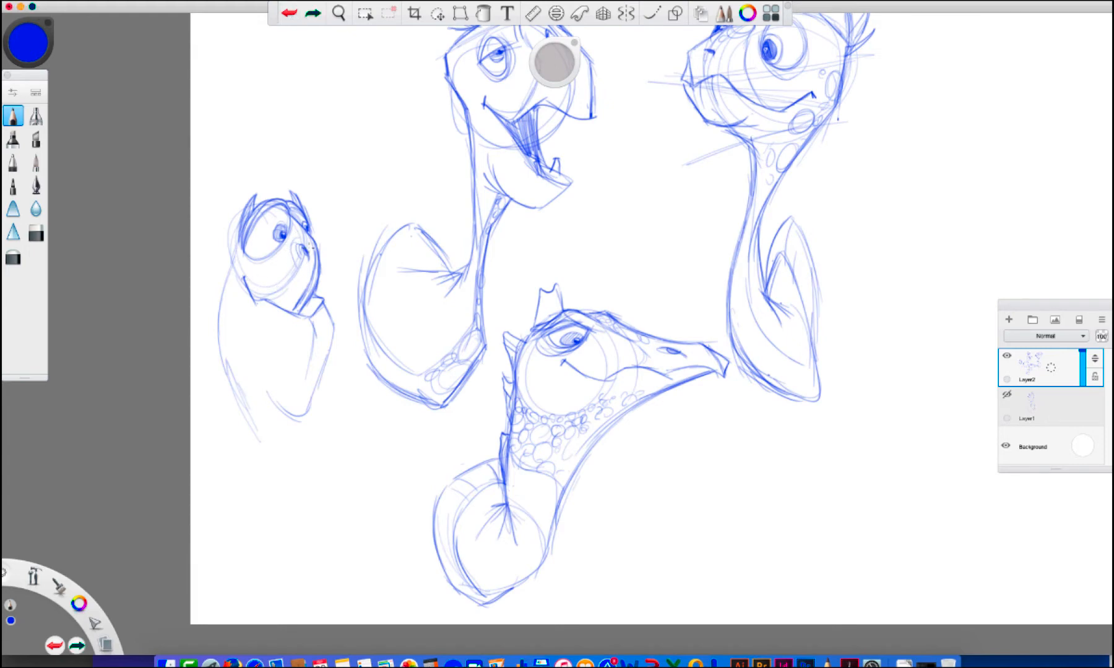
pyautogui.moveTo(292, 241); pyautogui.dragTo(271, 293)
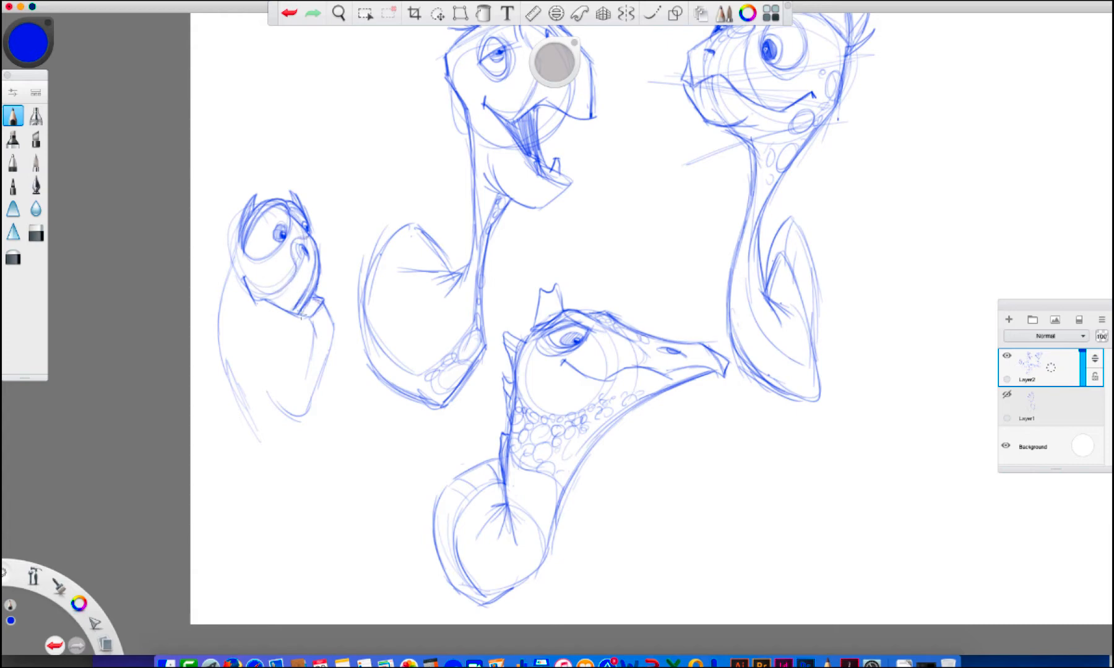
# Shade the fourth turtle's lower lip and sketch its bulging throat with folds at the base
pyautogui.moveTo(301, 313); pyautogui.dragTo(323, 303)
pyautogui.moveTo(265, 304)
pyautogui.mouseDown()
pyautogui.moveTo(248, 320)
pyautogui.moveTo(250, 366)
pyautogui.mouseUp()
pyautogui.moveTo(320, 298)
pyautogui.mouseDown()
pyautogui.moveTo(340, 341)
pyautogui.moveTo(296, 428)
pyautogui.moveTo(269, 429)
pyautogui.mouseUp()
pyautogui.moveTo(224, 364); pyautogui.dragTo(252, 423)
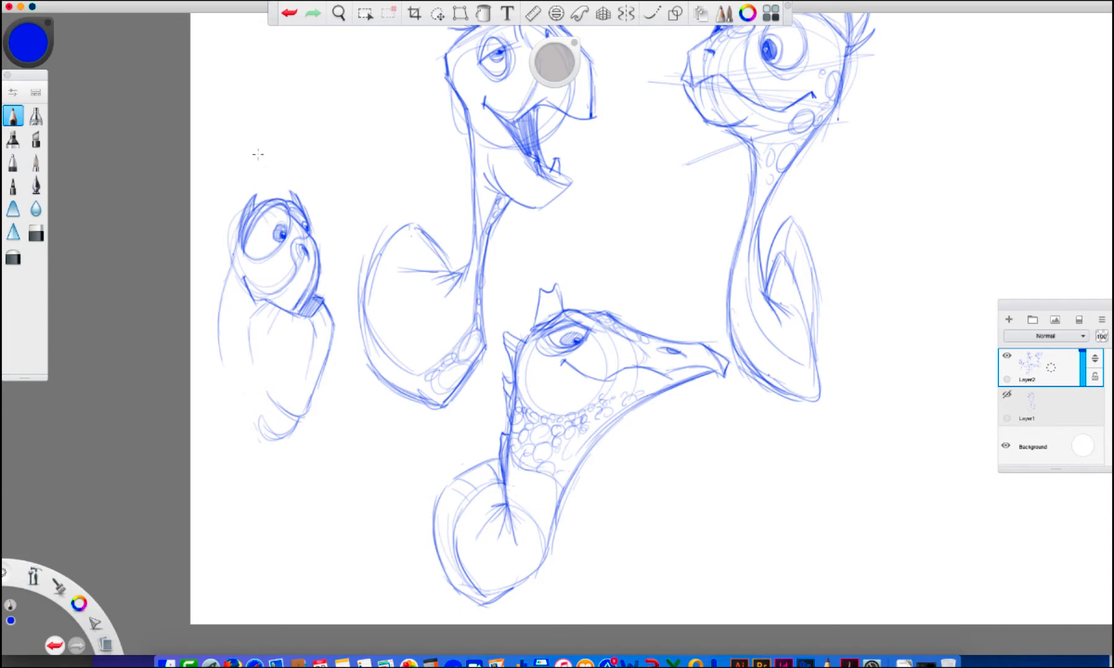
# Draw the fourth turtle's back of neck, curled head hairs, deeper throat folds and the lower curve of its body
pyautogui.moveTo(247, 210)
pyautogui.mouseDown()
pyautogui.moveTo(286, 196)
pyautogui.moveTo(277, 156)
pyautogui.moveTo(292, 177)
pyautogui.moveTo(303, 175)
pyautogui.moveTo(296, 158)
pyautogui.moveTo(275, 159)
pyautogui.moveTo(280, 191)
pyautogui.moveTo(245, 189)
pyautogui.moveTo(223, 282)
pyautogui.moveTo(234, 393)
pyautogui.moveTo(230, 383)
pyautogui.mouseUp()
pyautogui.moveTo(220, 331)
pyautogui.mouseDown()
pyautogui.moveTo(217, 404)
pyautogui.moveTo(220, 395)
pyautogui.moveTo(260, 438)
pyautogui.mouseUp()
pyautogui.moveTo(268, 392)
pyautogui.mouseDown()
pyautogui.moveTo(304, 417)
pyautogui.moveTo(309, 397)
pyautogui.moveTo(297, 395)
pyautogui.moveTo(313, 388)
pyautogui.mouseUp()
pyautogui.moveTo(254, 420)
pyautogui.mouseDown()
pyautogui.moveTo(288, 433)
pyautogui.moveTo(251, 489)
pyautogui.moveTo(198, 465)
pyautogui.moveTo(193, 450)
pyautogui.mouseUp()
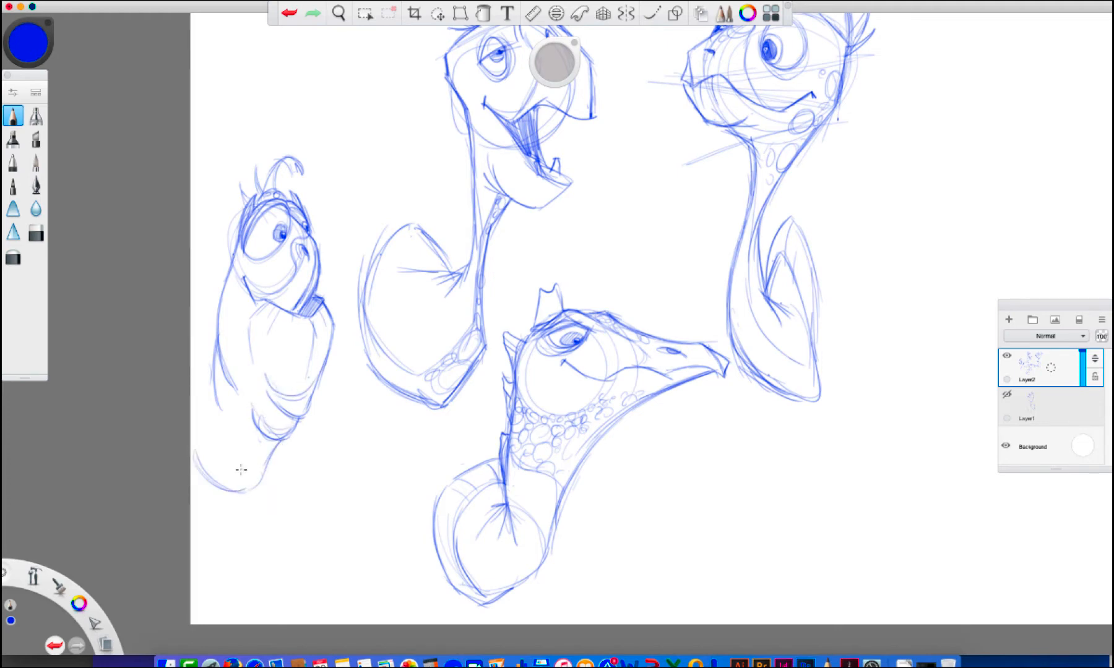
# Lasso the fourth turtle and move it down and to the right, then clear the selection
pyautogui.press('v')
pyautogui.moveTo(247, 134)
pyautogui.mouseDown()
pyautogui.moveTo(320, 536)
pyautogui.moveTo(288, 99)
pyautogui.mouseUp()
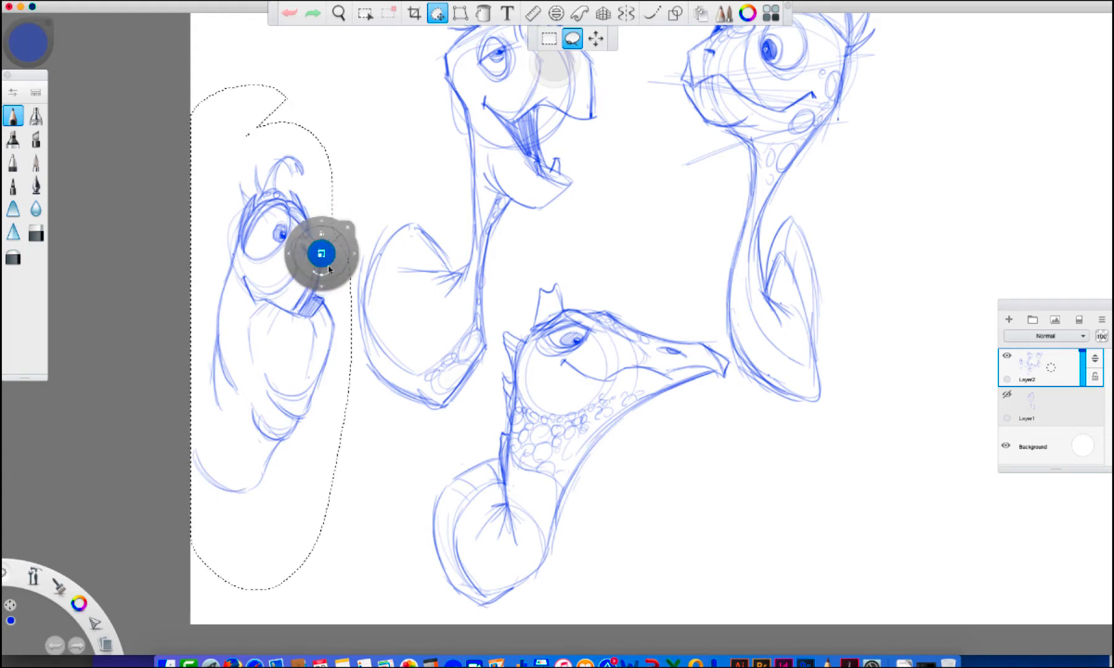
pyautogui.moveTo(345, 276)
pyautogui.mouseDown()
pyautogui.moveTo(344, 323)
pyautogui.moveTo(374, 386)
pyautogui.moveTo(390, 370)
pyautogui.moveTo(370, 365)
pyautogui.mouseUp()
pyautogui.click(392, 312)
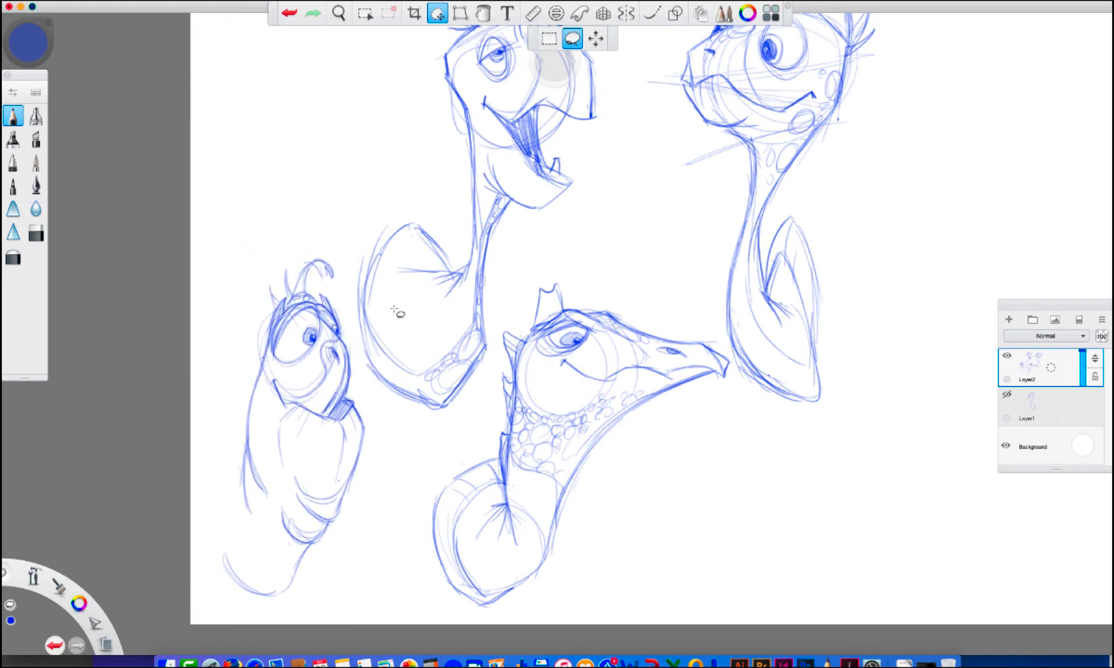
pyautogui.press('Escape')
# Sketch the fourth turtle's curved shell behind its neck with a double rim and a flared lower end
pyautogui.moveTo(308, 546)
pyautogui.mouseDown()
pyautogui.moveTo(280, 589)
pyautogui.moveTo(265, 591)
pyautogui.moveTo(229, 574)
pyautogui.moveTo(207, 505)
pyautogui.mouseUp()
pyautogui.moveTo(229, 575)
pyautogui.mouseDown()
pyautogui.moveTo(239, 475)
pyautogui.moveTo(224, 474)
pyautogui.moveTo(221, 557)
pyautogui.moveTo(198, 461)
pyautogui.moveTo(221, 440)
pyautogui.moveTo(245, 464)
pyautogui.moveTo(230, 474)
pyautogui.moveTo(242, 473)
pyautogui.mouseUp()
pyautogui.moveTo(200, 462); pyautogui.dragTo(211, 483)
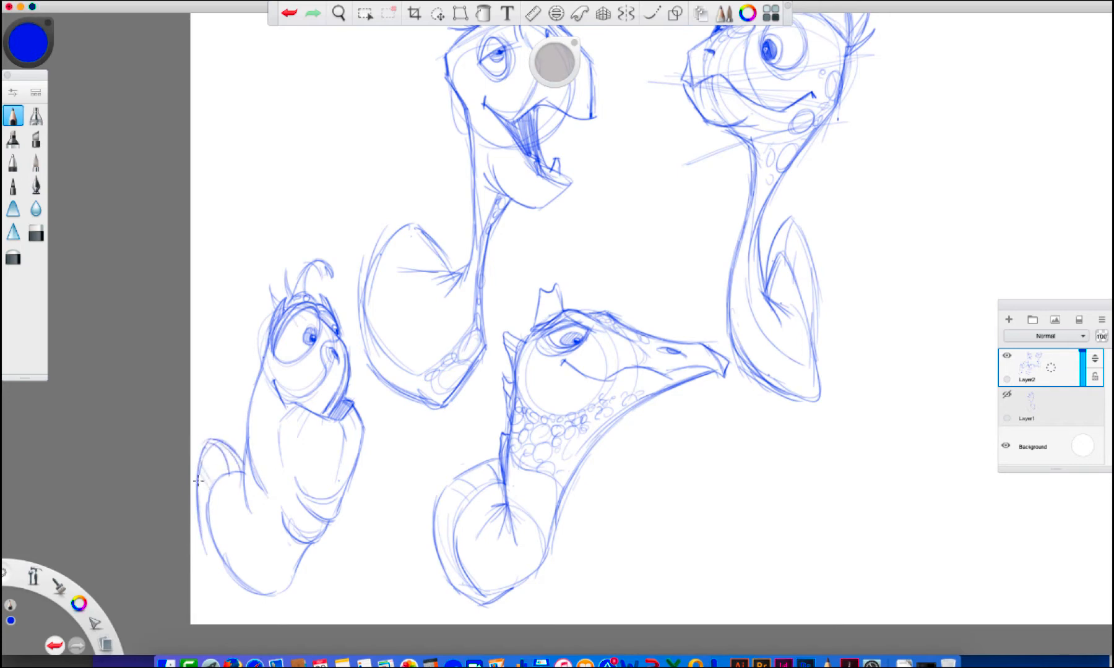
pyautogui.moveTo(203, 535)
pyautogui.mouseDown()
pyautogui.moveTo(189, 572)
pyautogui.moveTo(210, 519)
pyautogui.moveTo(222, 560)
pyautogui.moveTo(210, 514)
pyautogui.moveTo(252, 522)
pyautogui.mouseUp()
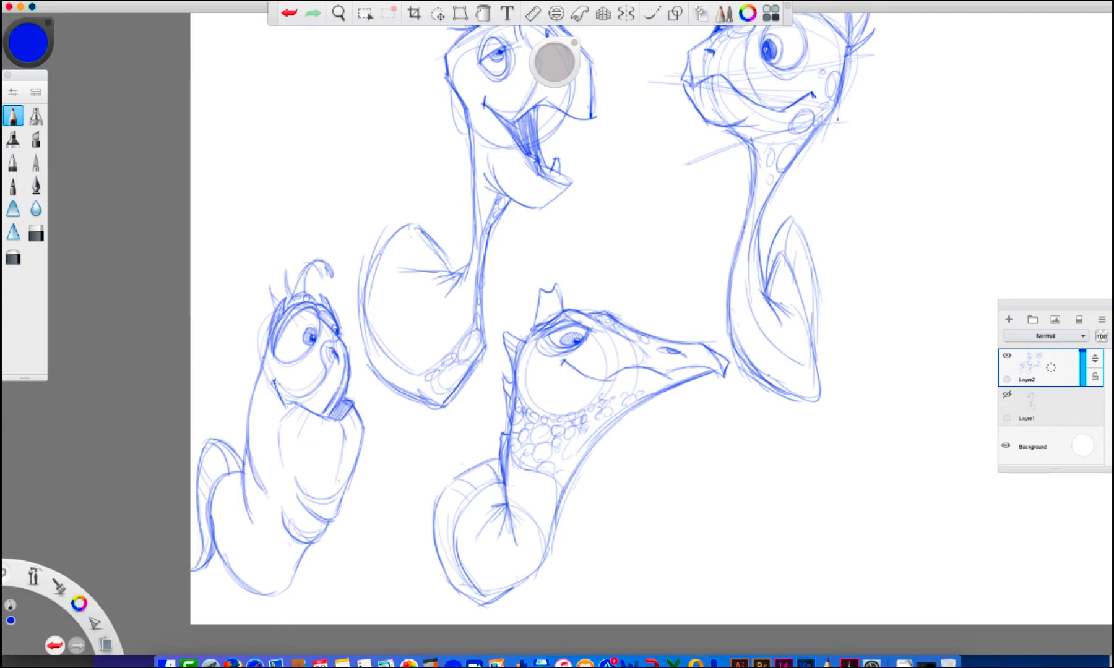
# Reinforce the fourth turtle's neck and chest lines and add wispy hairs around its head
pyautogui.moveTo(262, 352)
pyautogui.mouseDown()
pyautogui.moveTo(270, 336)
pyautogui.moveTo(239, 394)
pyautogui.moveTo(235, 444)
pyautogui.mouseUp()
pyautogui.moveTo(243, 402); pyautogui.dragTo(258, 470)
pyautogui.moveTo(287, 530)
pyautogui.mouseDown()
pyautogui.moveTo(277, 564)
pyautogui.moveTo(241, 564)
pyautogui.moveTo(214, 526)
pyautogui.mouseUp()
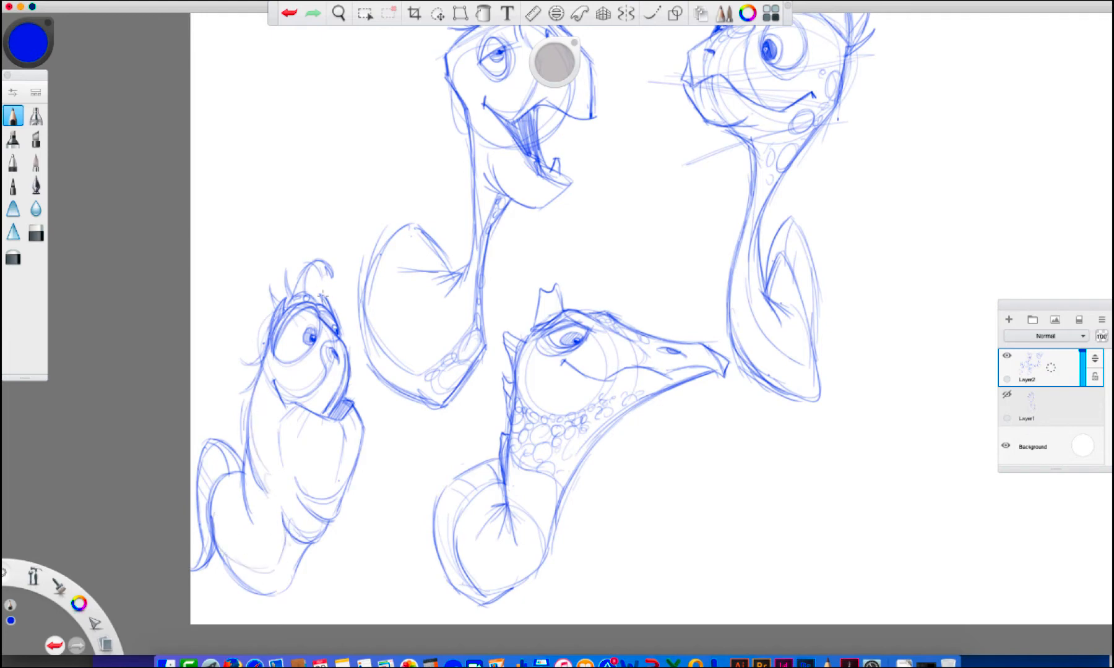
pyautogui.moveTo(290, 296)
pyautogui.mouseDown()
pyautogui.moveTo(307, 266)
pyautogui.moveTo(283, 271)
pyautogui.mouseUp()
# Begin a fifth turtle above the fourth with a head circle, sloping back of the neck and large drooping snout
pyautogui.press('space')
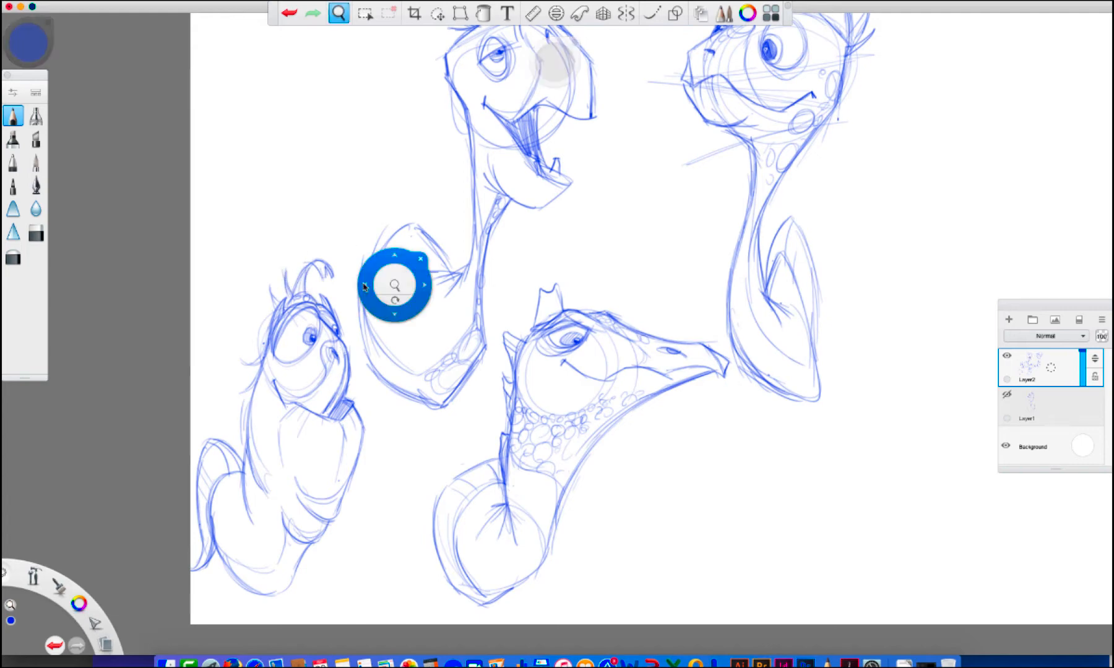
pyautogui.moveTo(387, 314)
pyautogui.mouseDown()
pyautogui.moveTo(401, 391)
pyautogui.moveTo(387, 393)
pyautogui.mouseUp()
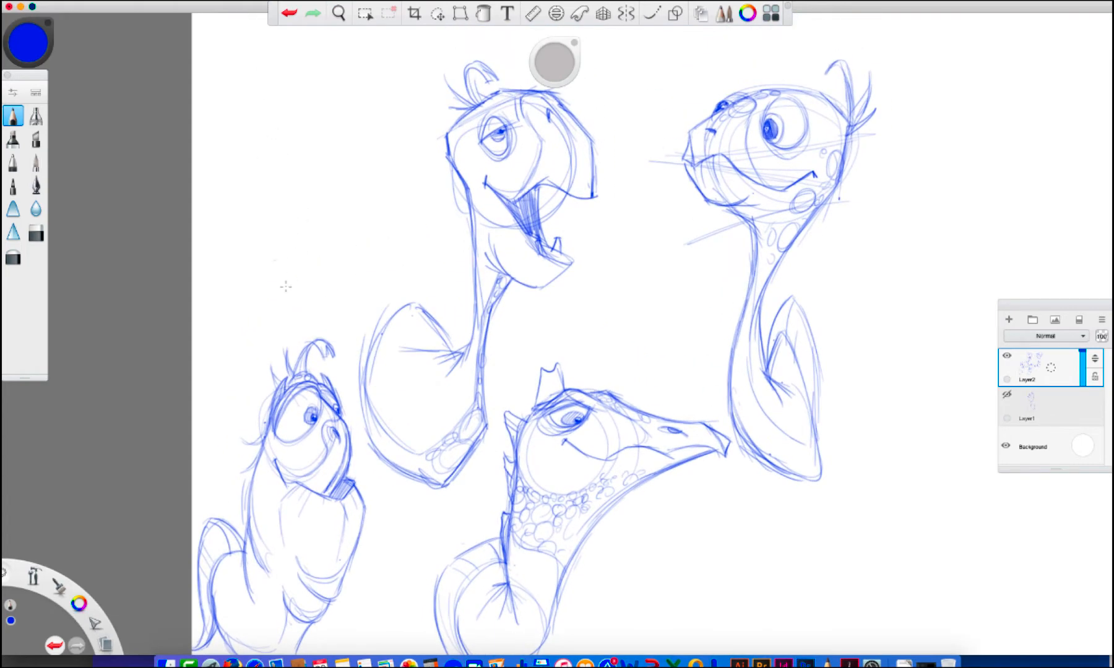
pyautogui.moveTo(312, 114)
pyautogui.mouseDown()
pyautogui.moveTo(270, 133)
pyautogui.moveTo(279, 161)
pyautogui.mouseUp()
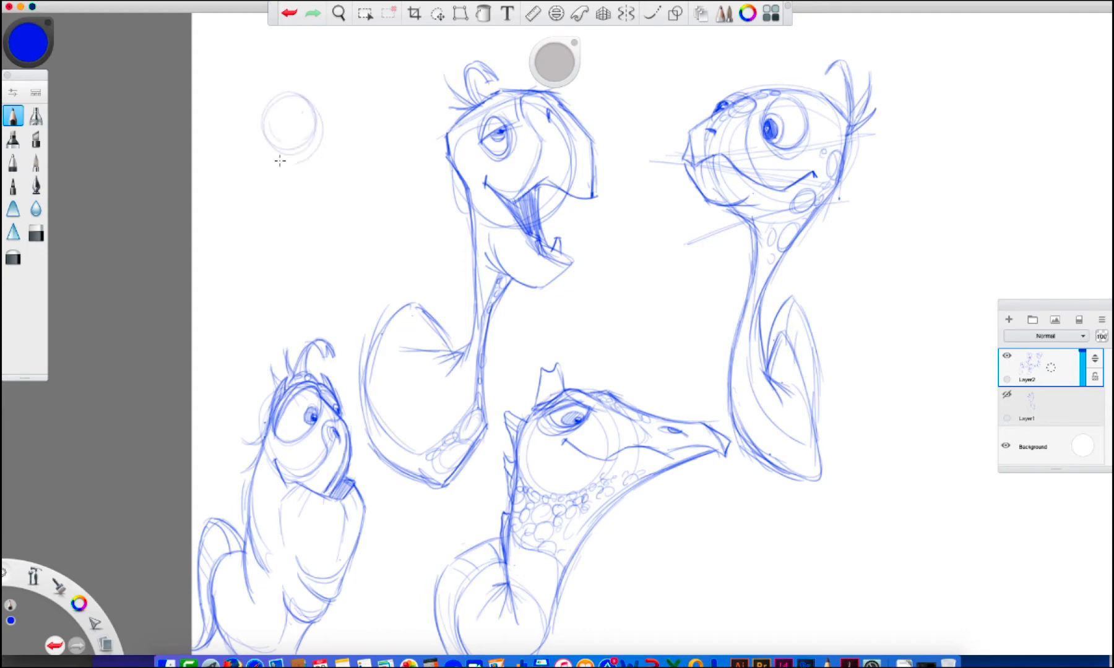
pyautogui.moveTo(291, 90)
pyautogui.mouseDown()
pyautogui.moveTo(236, 149)
pyautogui.moveTo(236, 198)
pyautogui.mouseUp()
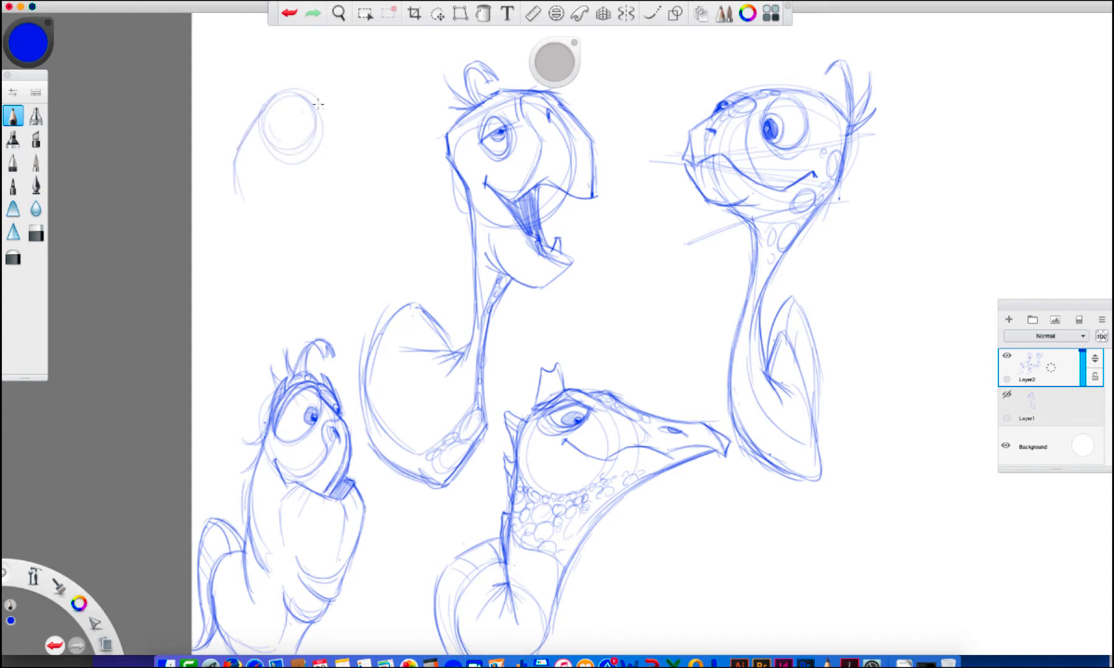
pyautogui.moveTo(291, 91)
pyautogui.mouseDown()
pyautogui.moveTo(359, 117)
pyautogui.moveTo(373, 146)
pyautogui.moveTo(370, 181)
pyautogui.mouseUp()
pyautogui.moveTo(366, 131); pyautogui.dragTo(341, 183)
# Draw the fifth turtle's bulging eye with its pupil and add a nostril and contours to the snout
pyautogui.moveTo(319, 136); pyautogui.dragTo(324, 166)
pyautogui.moveTo(290, 96)
pyautogui.mouseDown()
pyautogui.moveTo(284, 124)
pyautogui.moveTo(277, 109)
pyautogui.moveTo(295, 101)
pyautogui.moveTo(299, 115)
pyautogui.moveTo(306, 98)
pyautogui.moveTo(273, 115)
pyautogui.moveTo(292, 92)
pyautogui.moveTo(297, 107)
pyautogui.moveTo(276, 122)
pyautogui.moveTo(276, 92)
pyautogui.moveTo(296, 97)
pyautogui.moveTo(280, 120)
pyautogui.moveTo(296, 91)
pyautogui.mouseUp()
pyautogui.moveTo(282, 125); pyautogui.dragTo(363, 184)
pyautogui.moveTo(342, 126)
pyautogui.mouseDown()
pyautogui.moveTo(375, 143)
pyautogui.moveTo(370, 131)
pyautogui.moveTo(370, 183)
pyautogui.mouseUp()
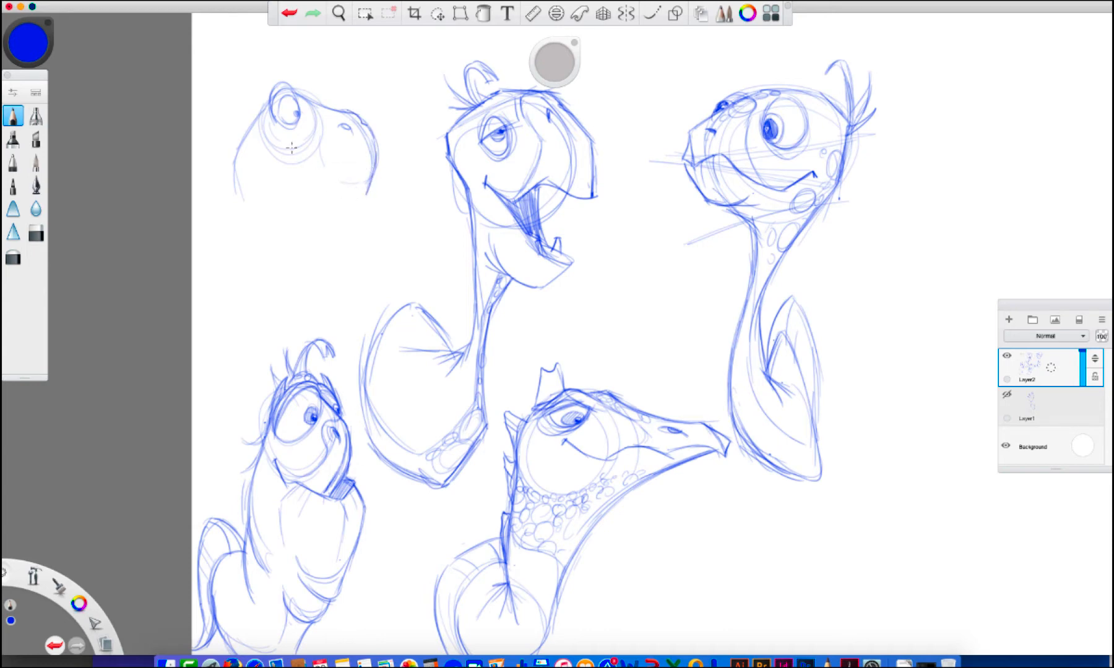
# Draw the fifth turtle's long wavy mouth line ending in a pointed beak tip and firm up the snout's front
pyautogui.moveTo(270, 140)
pyautogui.mouseDown()
pyautogui.moveTo(266, 149)
pyautogui.moveTo(306, 161)
pyautogui.moveTo(354, 209)
pyautogui.mouseUp()
pyautogui.moveTo(376, 160)
pyautogui.mouseDown()
pyautogui.moveTo(352, 205)
pyautogui.moveTo(382, 203)
pyautogui.mouseUp()
pyautogui.moveTo(374, 190)
pyautogui.mouseDown()
pyautogui.moveTo(382, 203)
pyautogui.moveTo(354, 209)
pyautogui.moveTo(370, 205)
pyautogui.mouseUp()
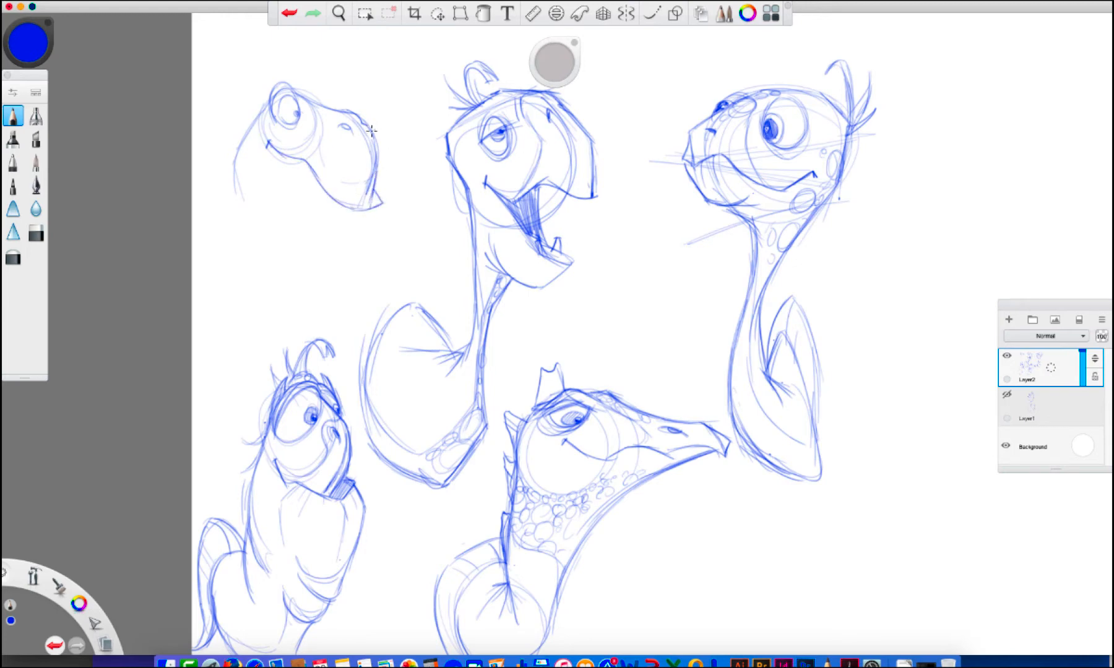
pyautogui.moveTo(375, 130); pyautogui.dragTo(373, 183)
pyautogui.moveTo(267, 97)
pyautogui.mouseDown()
pyautogui.moveTo(258, 122)
pyautogui.moveTo(227, 120)
pyautogui.moveTo(248, 130)
pyautogui.moveTo(265, 89)
pyautogui.moveTo(249, 71)
pyautogui.moveTo(252, 108)
pyautogui.moveTo(242, 89)
pyautogui.moveTo(271, 88)
pyautogui.mouseUp()
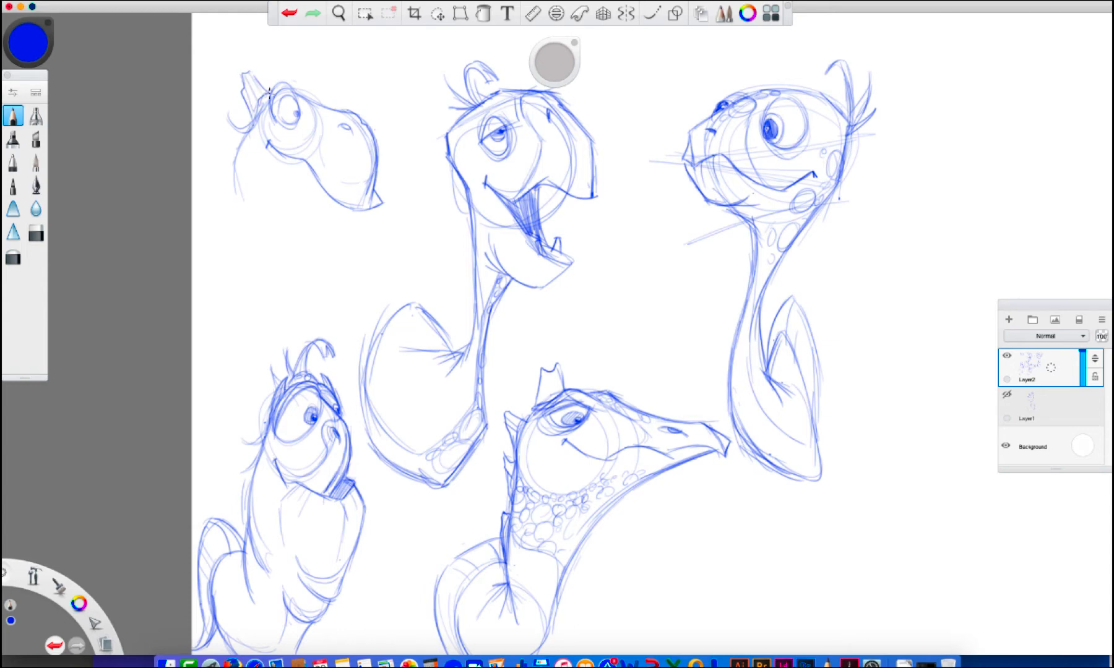
pyautogui.click(289, 14)
pyautogui.click(290, 15)
pyautogui.click(290, 16)
pyautogui.click(290, 17)
pyautogui.click(290, 19)
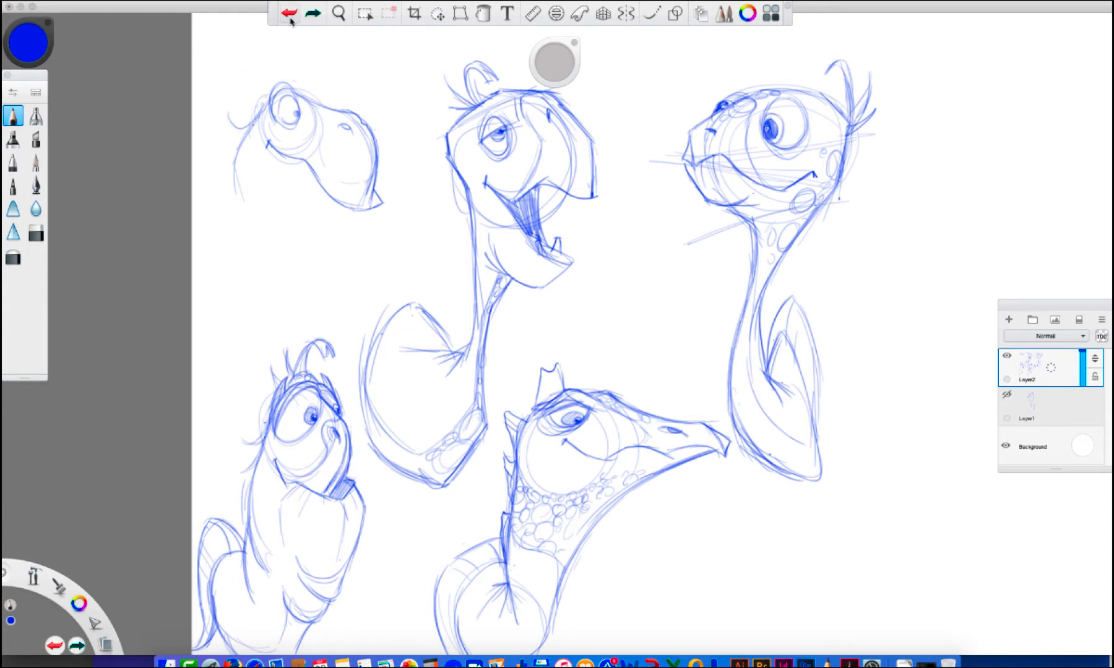
pyautogui.click(291, 21)
# Sketch the fifth turtle's neck, lower jaw running to the chest, and the shell's rounded lower outline
pyautogui.moveTo(236, 162); pyautogui.dragTo(250, 218)
pyautogui.moveTo(343, 235); pyautogui.dragTo(365, 201)
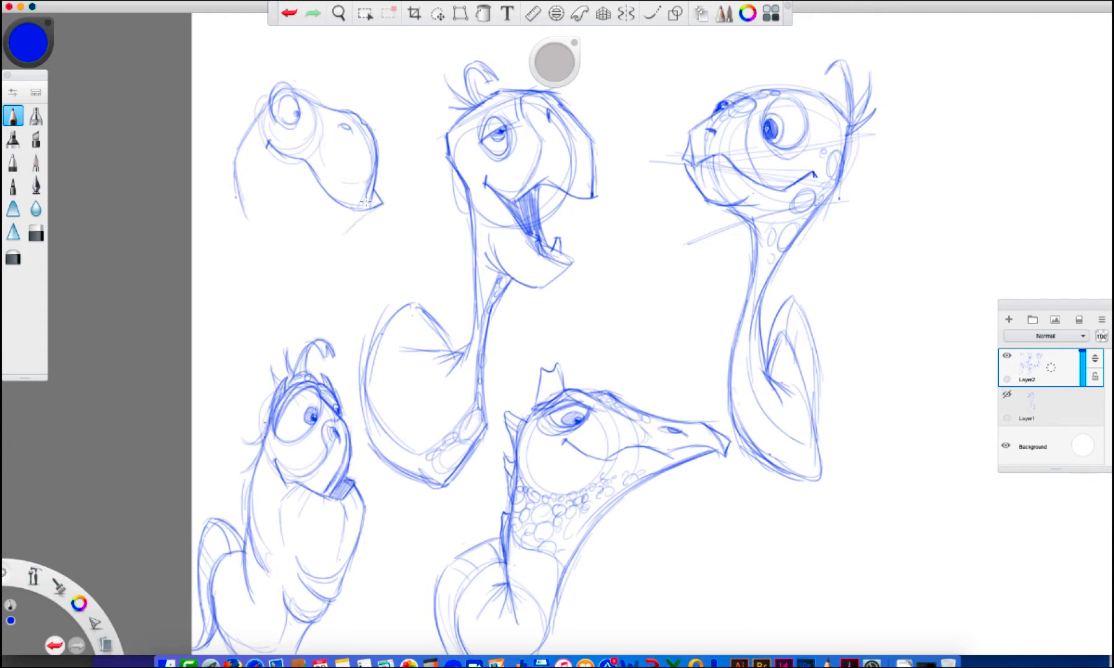
pyautogui.moveTo(326, 253); pyautogui.dragTo(361, 217)
pyautogui.moveTo(268, 224)
pyautogui.mouseDown()
pyautogui.moveTo(315, 261)
pyautogui.moveTo(345, 240)
pyautogui.mouseUp()
pyautogui.moveTo(265, 254)
pyautogui.mouseDown()
pyautogui.moveTo(306, 260)
pyautogui.moveTo(247, 270)
pyautogui.moveTo(208, 183)
pyautogui.mouseUp()
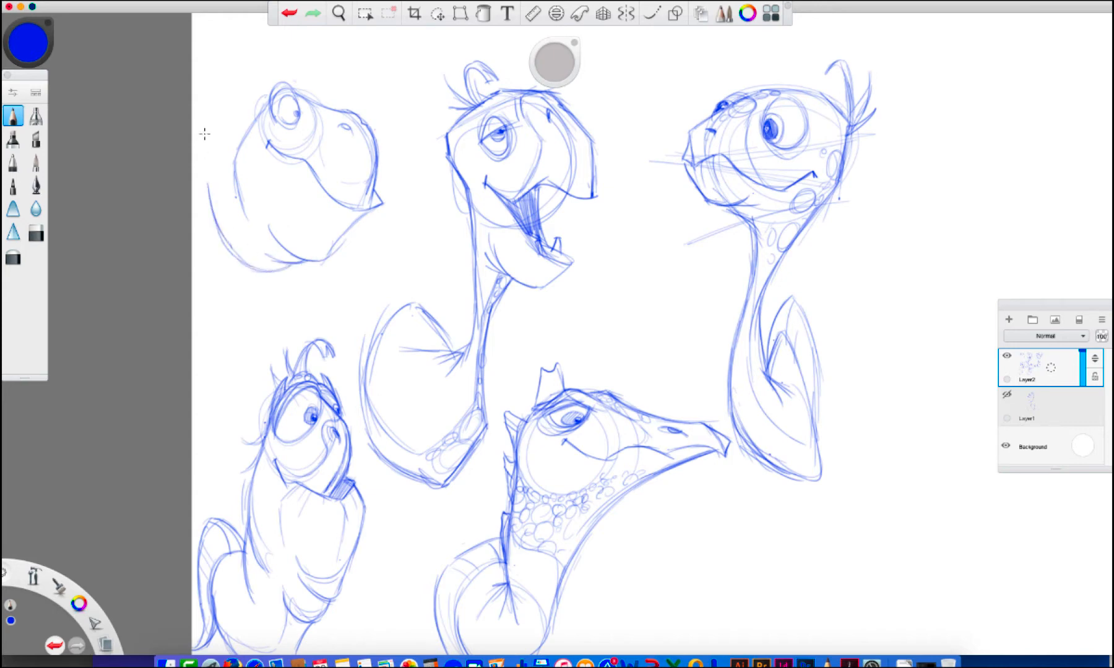
# Add the fifth turtle's far eye bump and snout contours, and close the shell's upper rim behind the neck
pyautogui.moveTo(296, 91); pyautogui.dragTo(308, 94)
pyautogui.moveTo(333, 109)
pyautogui.mouseDown()
pyautogui.moveTo(336, 148)
pyautogui.moveTo(285, 147)
pyautogui.moveTo(311, 166)
pyautogui.moveTo(300, 163)
pyautogui.moveTo(336, 163)
pyautogui.moveTo(328, 120)
pyautogui.moveTo(336, 155)
pyautogui.mouseUp()
pyautogui.moveTo(325, 114); pyautogui.dragTo(340, 113)
pyautogui.moveTo(214, 172)
pyautogui.mouseDown()
pyautogui.moveTo(235, 139)
pyautogui.moveTo(211, 193)
pyautogui.mouseUp()
pyautogui.moveTo(220, 146)
pyautogui.mouseDown()
pyautogui.moveTo(209, 182)
pyautogui.moveTo(249, 137)
pyautogui.moveTo(251, 222)
pyautogui.mouseUp()
pyautogui.moveTo(233, 165); pyautogui.dragTo(226, 212)
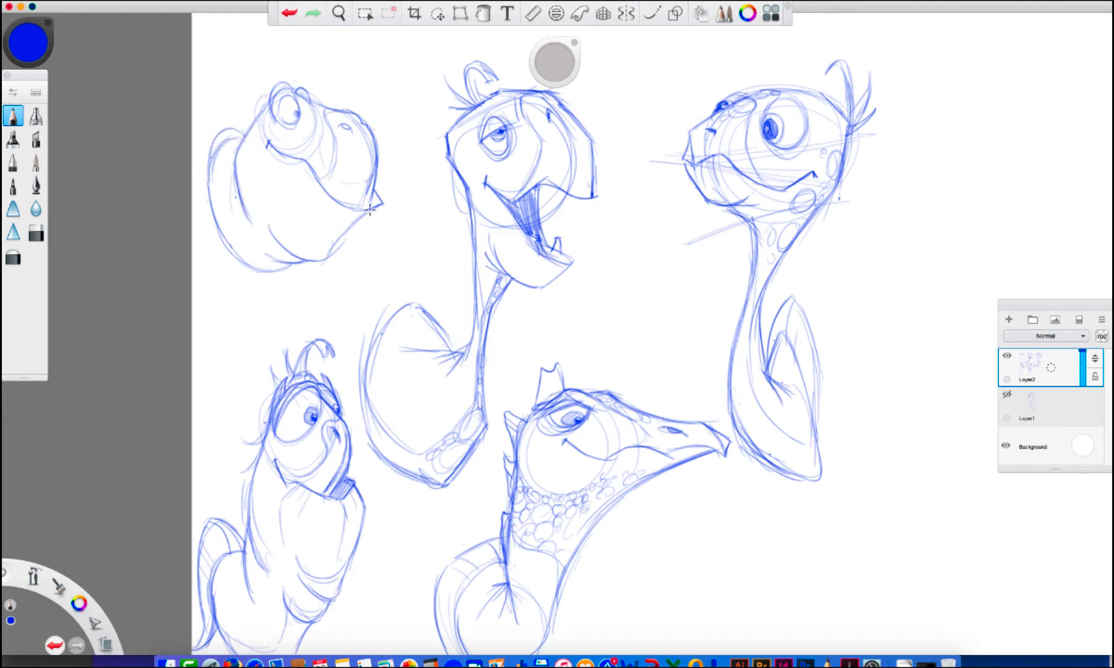
pyautogui.moveTo(393, 110); pyautogui.dragTo(398, 230)
pyautogui.hotkey('ctrl', 'z')
pyautogui.hotkey('ctrl', 'z')
pyautogui.moveTo(376, 211)
pyautogui.mouseDown()
pyautogui.moveTo(321, 227)
pyautogui.moveTo(269, 181)
pyautogui.mouseUp()
pyautogui.hotkey('ctrl', 'z')
pyautogui.hotkey('ctrl', 'z')
pyautogui.moveTo(376, 207)
pyautogui.mouseDown()
pyautogui.moveTo(315, 240)
pyautogui.moveTo(283, 195)
pyautogui.moveTo(318, 240)
pyautogui.moveTo(337, 244)
pyautogui.moveTo(363, 218)
pyautogui.mouseUp()
pyautogui.click(288, 13)
pyautogui.click(288, 13)
pyautogui.click(288, 13)
# Darken the fifth turtle's jaw and shell outline and add round scales under its eye and along the shell's lower edge
pyautogui.moveTo(305, 258)
pyautogui.mouseDown()
pyautogui.moveTo(263, 209)
pyautogui.moveTo(252, 252)
pyautogui.moveTo(272, 261)
pyautogui.moveTo(210, 214)
pyautogui.moveTo(216, 139)
pyautogui.moveTo(240, 122)
pyautogui.mouseUp()
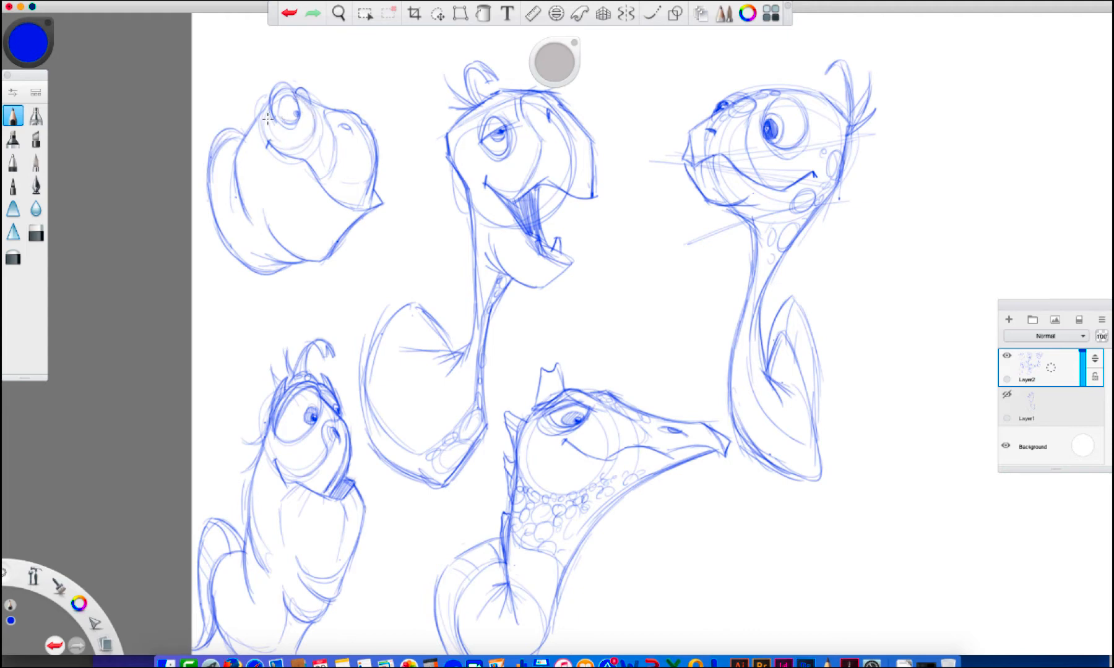
pyautogui.moveTo(267, 118)
pyautogui.mouseDown()
pyautogui.moveTo(272, 140)
pyautogui.moveTo(304, 110)
pyautogui.moveTo(303, 140)
pyautogui.moveTo(285, 146)
pyautogui.moveTo(294, 133)
pyautogui.mouseUp()
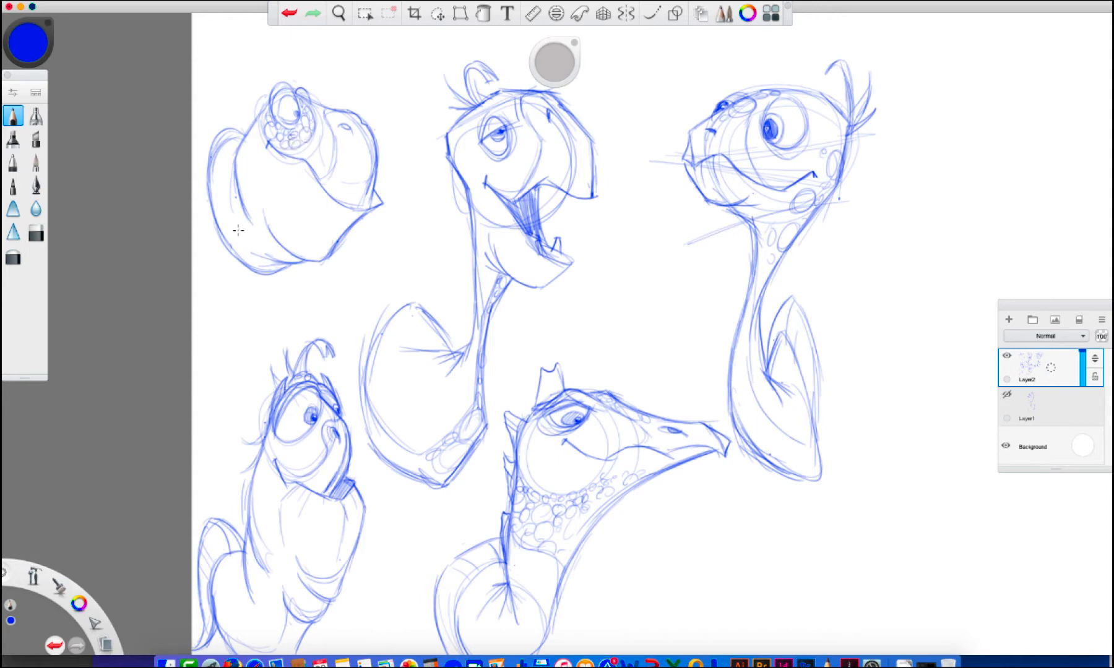
pyautogui.moveTo(272, 234)
pyautogui.mouseDown()
pyautogui.moveTo(258, 245)
pyautogui.moveTo(211, 197)
pyautogui.mouseUp()
pyautogui.moveTo(271, 239); pyautogui.dragTo(262, 246)
pyautogui.moveTo(256, 246)
pyautogui.mouseDown()
pyautogui.moveTo(238, 254)
pyautogui.moveTo(254, 263)
pyautogui.moveTo(290, 247)
pyautogui.moveTo(270, 267)
pyautogui.moveTo(275, 240)
pyautogui.moveTo(260, 270)
pyautogui.moveTo(293, 264)
pyautogui.moveTo(355, 214)
pyautogui.mouseUp()
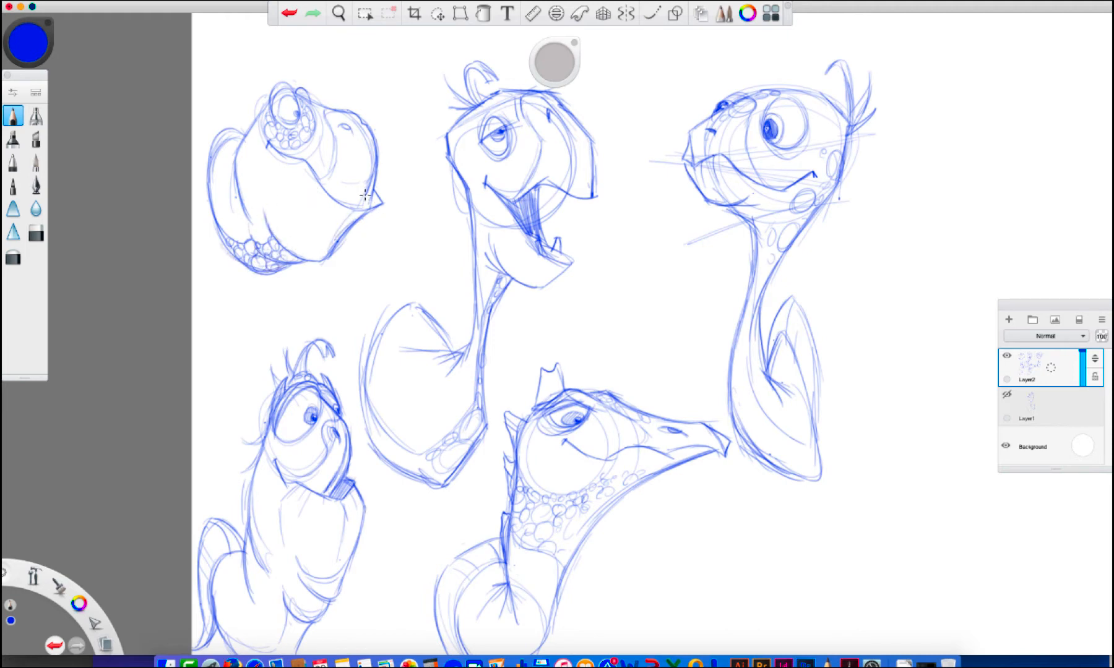
# Reinforce the fifth turtle's eye and snout lines and add a small wisp of hair behind its head
pyautogui.moveTo(284, 118)
pyautogui.mouseDown()
pyautogui.moveTo(285, 94)
pyautogui.moveTo(272, 89)
pyautogui.moveTo(291, 93)
pyautogui.mouseUp()
pyautogui.moveTo(246, 144); pyautogui.dragTo(216, 114)
pyautogui.moveTo(300, 94)
pyautogui.mouseDown()
pyautogui.moveTo(336, 112)
pyautogui.moveTo(318, 180)
pyautogui.mouseUp()
pyautogui.press('space')
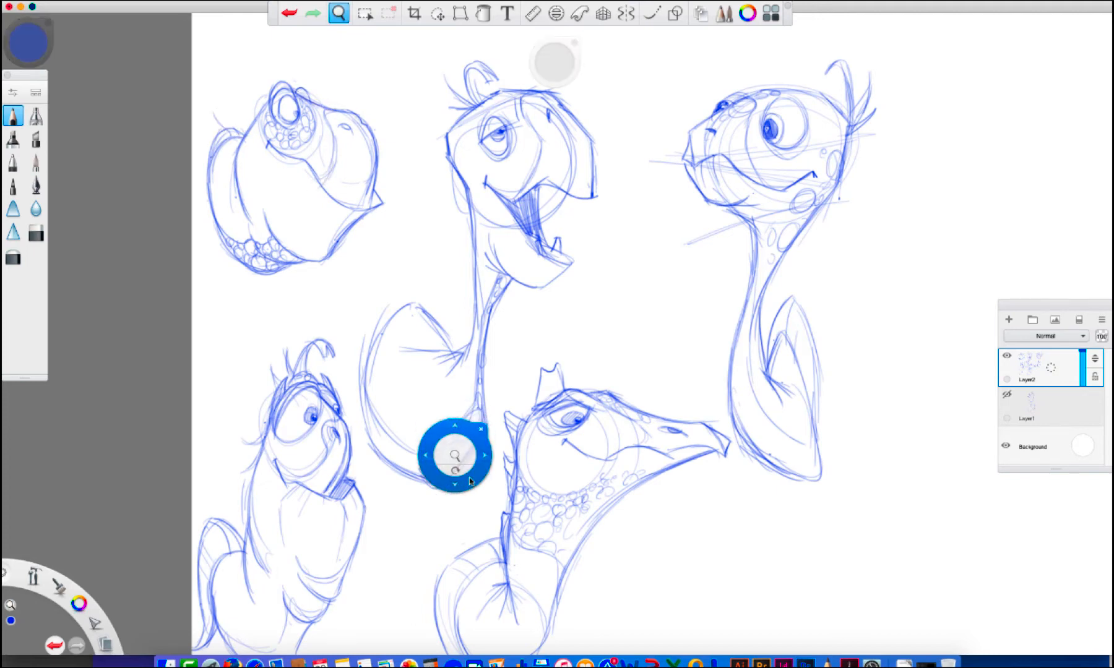
# Block in a sixth turtle below the fifth, with an oval head, long thin snout, hooked beak tip and rounded body
pyautogui.moveTo(470, 478); pyautogui.dragTo(487, 371)
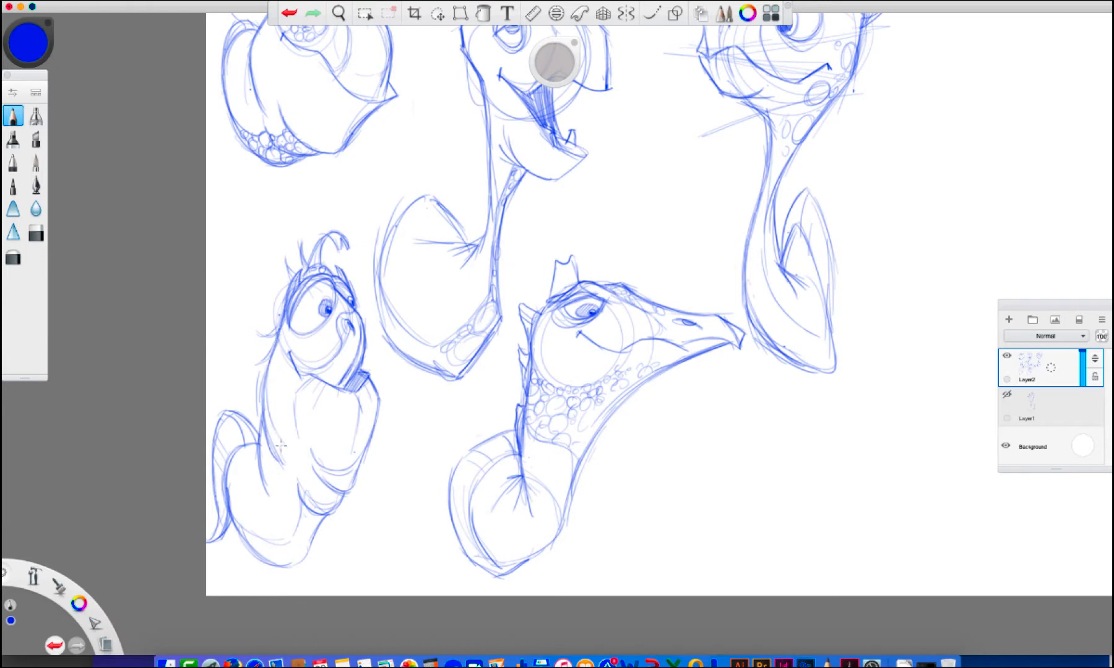
pyautogui.press('space')
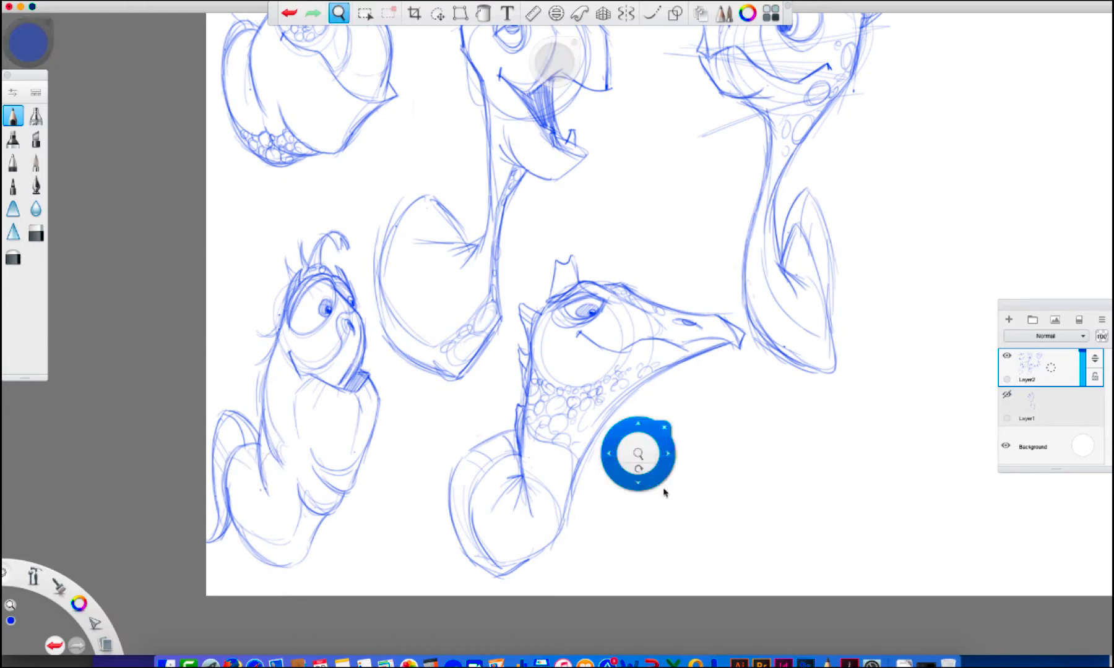
pyautogui.moveTo(664, 490); pyautogui.dragTo(406, 461)
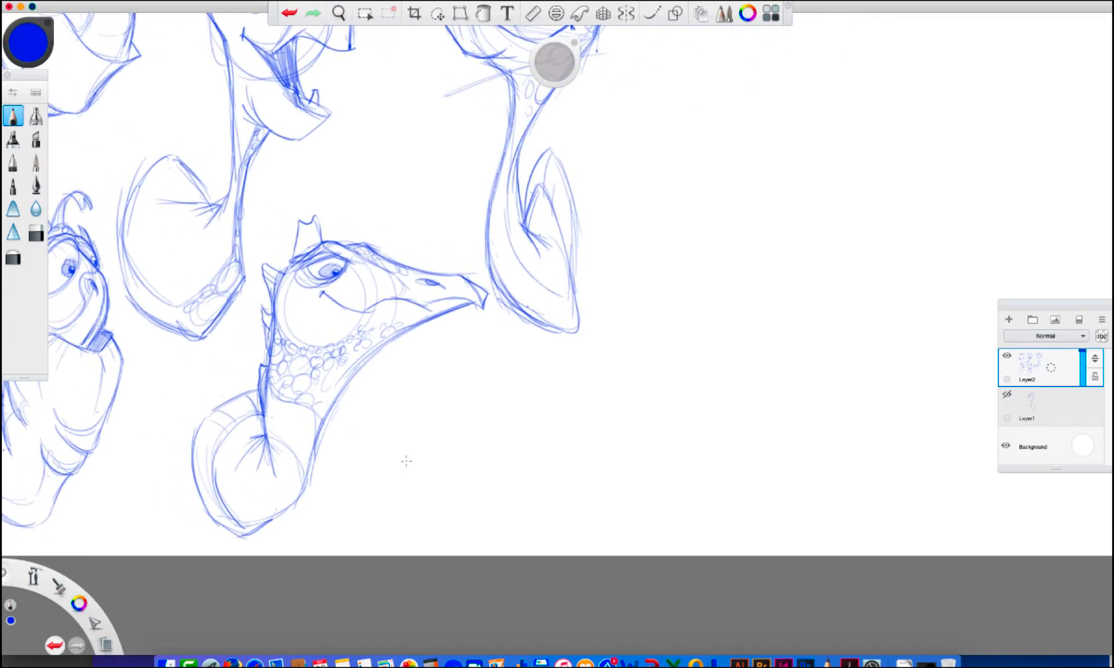
pyautogui.moveTo(443, 398)
pyautogui.mouseDown()
pyautogui.moveTo(403, 395)
pyautogui.moveTo(460, 435)
pyautogui.moveTo(567, 390)
pyautogui.moveTo(659, 394)
pyautogui.moveTo(550, 405)
pyautogui.moveTo(522, 425)
pyautogui.moveTo(504, 470)
pyautogui.mouseUp()
pyautogui.moveTo(538, 419)
pyautogui.mouseDown()
pyautogui.moveTo(516, 481)
pyautogui.moveTo(430, 530)
pyautogui.moveTo(359, 507)
pyautogui.moveTo(359, 417)
pyautogui.mouseUp()
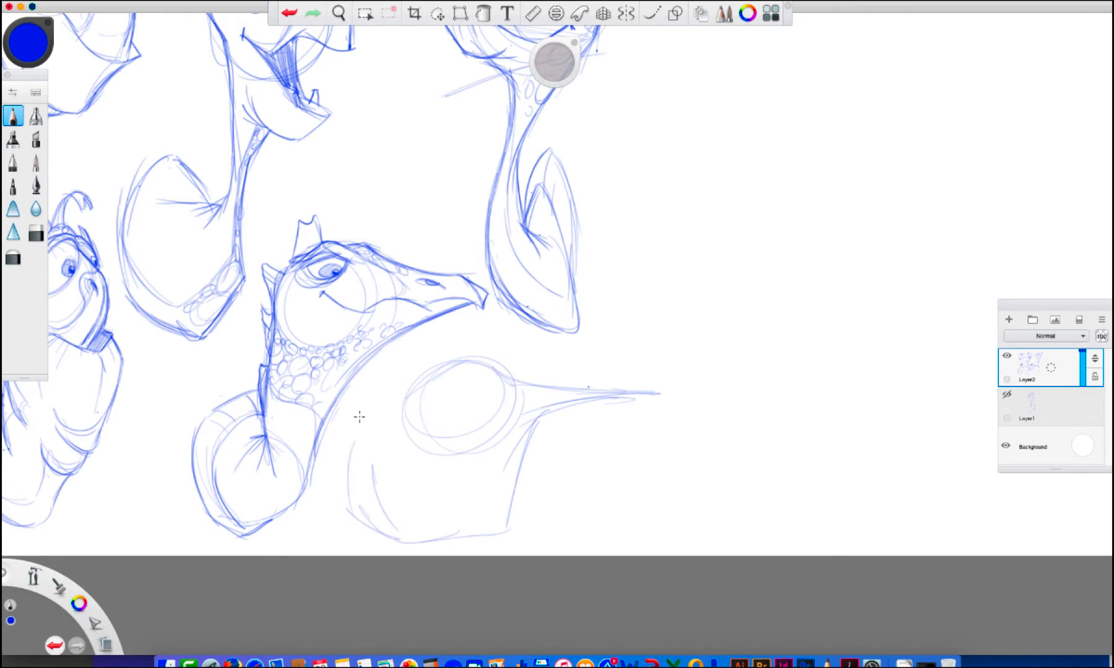
pyautogui.moveTo(635, 395)
pyautogui.mouseDown()
pyautogui.moveTo(651, 373)
pyautogui.moveTo(659, 391)
pyautogui.moveTo(637, 409)
pyautogui.moveTo(649, 415)
pyautogui.moveTo(560, 416)
pyautogui.moveTo(509, 471)
pyautogui.mouseUp()
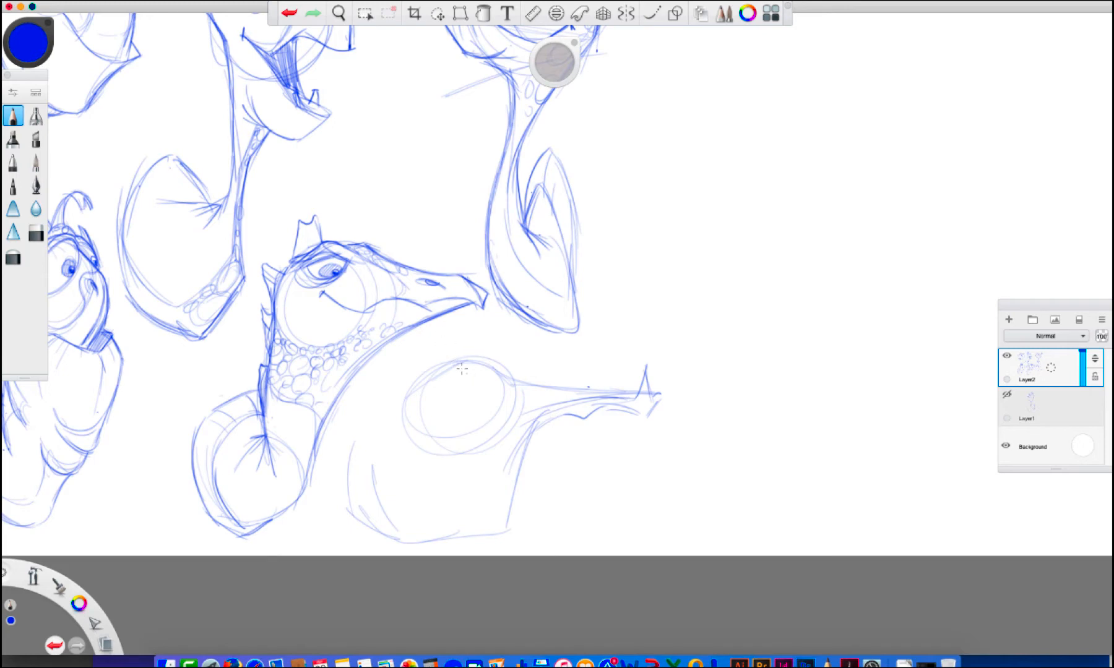
# Sketch the sixth turtle's eye, far brow bump and head contour, and add the mouth line along its snout
pyautogui.moveTo(468, 374)
pyautogui.mouseDown()
pyautogui.moveTo(484, 383)
pyautogui.moveTo(452, 379)
pyautogui.moveTo(408, 439)
pyautogui.mouseUp()
pyautogui.moveTo(417, 389); pyautogui.dragTo(422, 452)
pyautogui.moveTo(475, 360)
pyautogui.mouseDown()
pyautogui.moveTo(494, 373)
pyautogui.moveTo(494, 357)
pyautogui.mouseUp()
pyautogui.moveTo(636, 399)
pyautogui.mouseDown()
pyautogui.moveTo(645, 366)
pyautogui.moveTo(651, 394)
pyautogui.mouseUp()
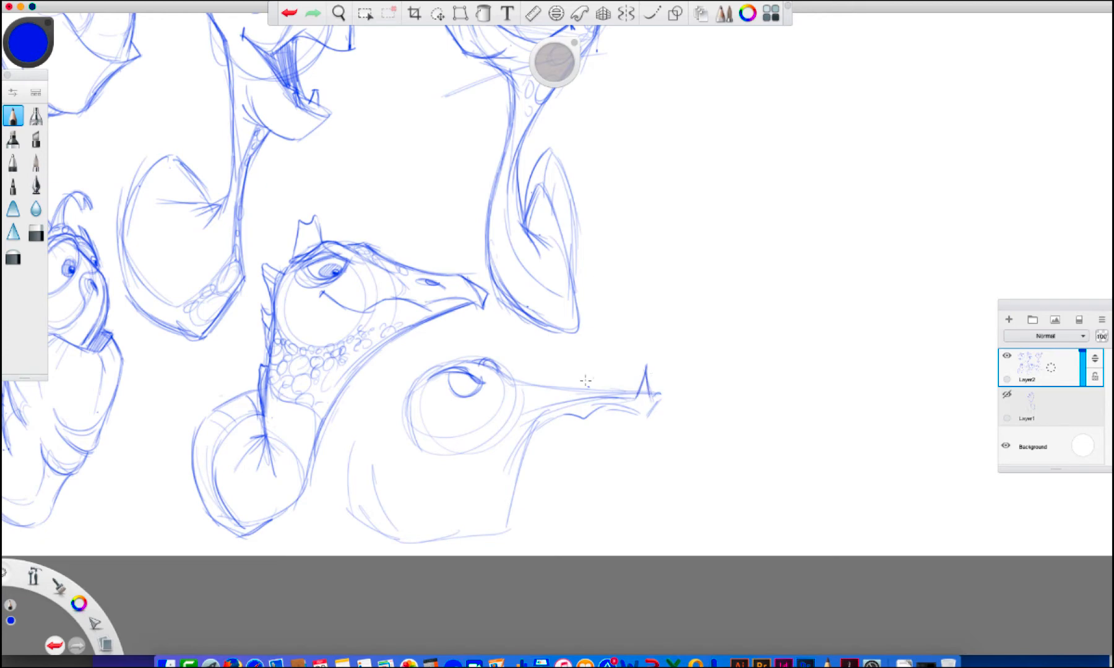
pyautogui.moveTo(493, 368); pyautogui.dragTo(581, 384)
pyautogui.moveTo(470, 366)
pyautogui.mouseDown()
pyautogui.moveTo(511, 381)
pyautogui.moveTo(591, 373)
pyautogui.moveTo(595, 385)
pyautogui.moveTo(579, 385)
pyautogui.moveTo(591, 396)
pyautogui.moveTo(525, 404)
pyautogui.moveTo(484, 433)
pyautogui.mouseUp()
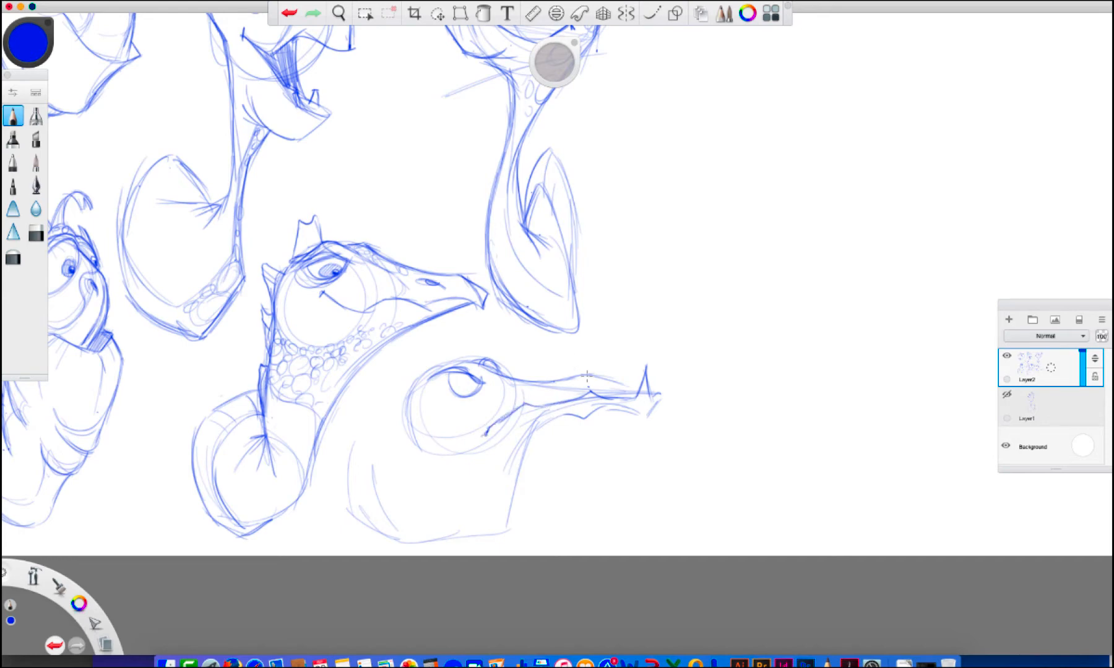
# Shape the sixth turtle's nostril bump and reinforce the curved outline from its throat around to the back of its body
pyautogui.moveTo(587, 376); pyautogui.dragTo(625, 389)
pyautogui.press('e')
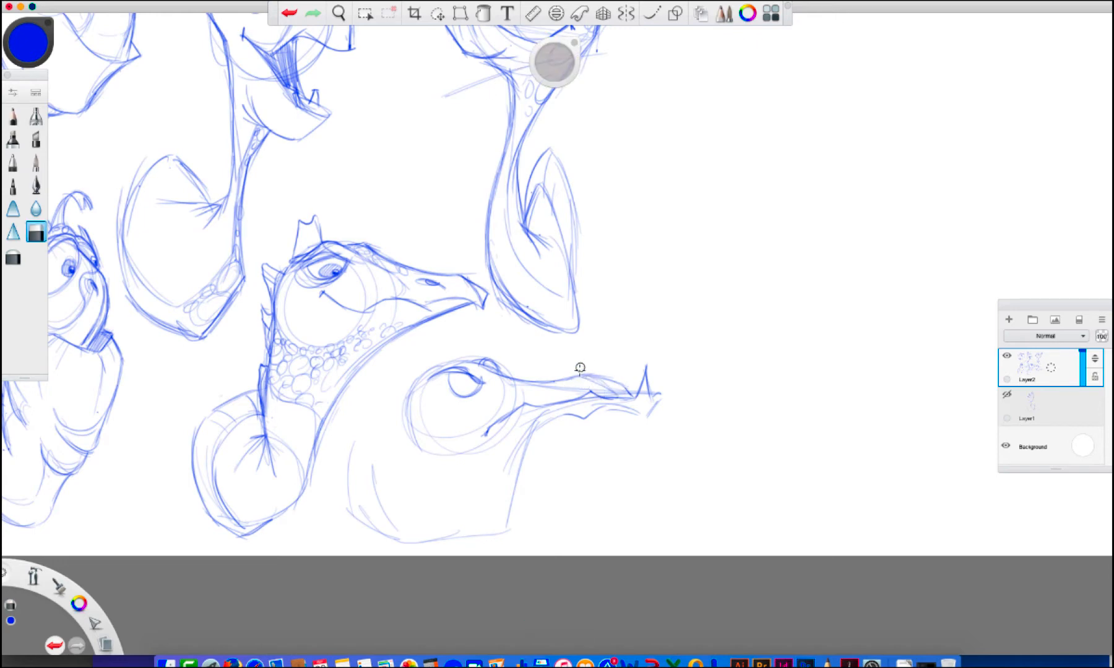
pyautogui.press('e')
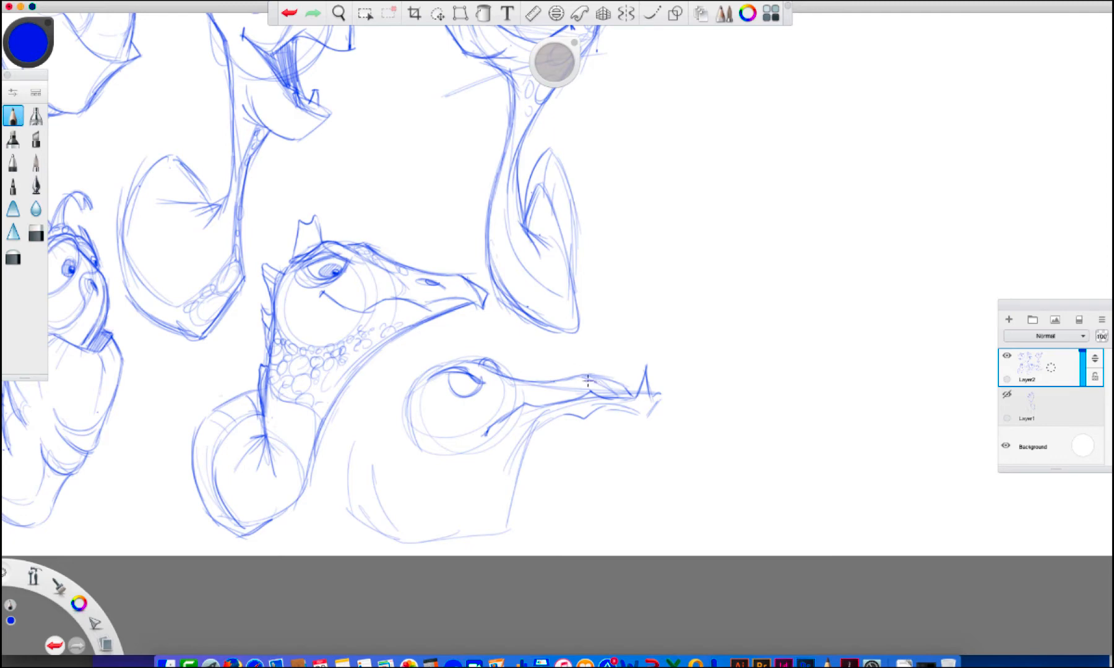
pyautogui.moveTo(588, 380)
pyautogui.mouseDown()
pyautogui.moveTo(616, 393)
pyautogui.moveTo(558, 415)
pyautogui.moveTo(489, 494)
pyautogui.mouseUp()
pyautogui.moveTo(540, 427)
pyautogui.mouseDown()
pyautogui.moveTo(504, 509)
pyautogui.moveTo(459, 532)
pyautogui.moveTo(391, 509)
pyautogui.moveTo(435, 539)
pyautogui.moveTo(407, 521)
pyautogui.moveTo(433, 545)
pyautogui.mouseUp()
pyautogui.moveTo(353, 452); pyautogui.dragTo(396, 538)
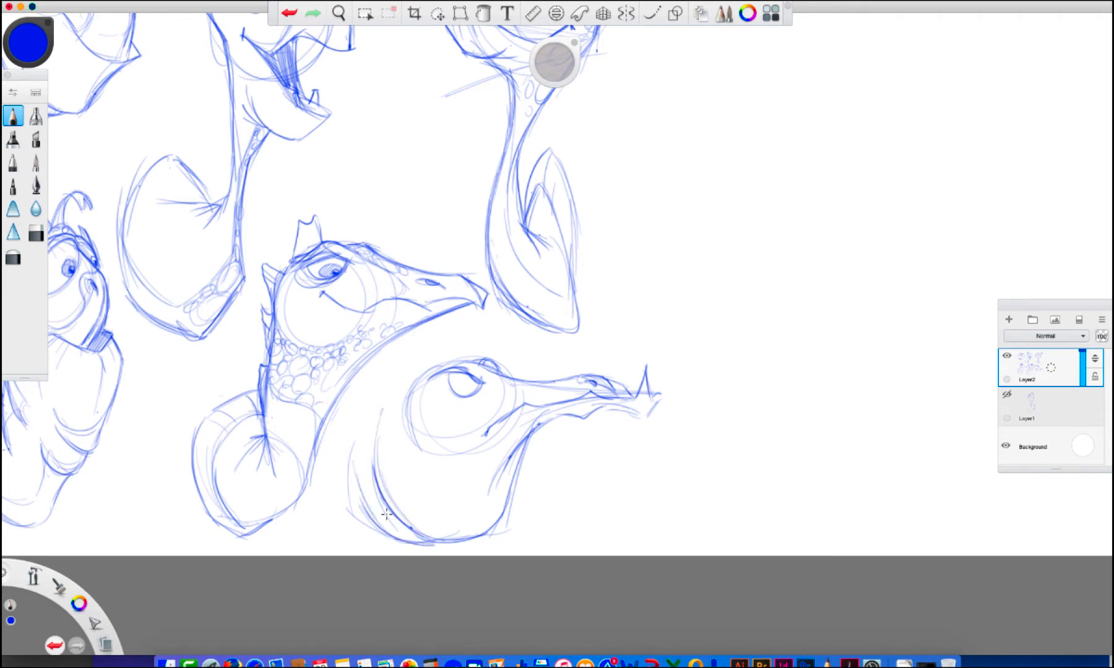
pyautogui.moveTo(362, 414); pyautogui.dragTo(378, 523)
# Add wispy strands hanging from the sixth turtle's chin and jaw, and curved lines around its eye
pyautogui.moveTo(597, 408); pyautogui.dragTo(644, 417)
pyautogui.moveTo(638, 416)
pyautogui.mouseDown()
pyautogui.moveTo(646, 460)
pyautogui.moveTo(626, 477)
pyautogui.moveTo(644, 413)
pyautogui.moveTo(656, 414)
pyautogui.moveTo(653, 433)
pyautogui.moveTo(625, 410)
pyautogui.moveTo(609, 413)
pyautogui.moveTo(607, 433)
pyautogui.moveTo(521, 415)
pyautogui.moveTo(536, 434)
pyautogui.moveTo(512, 493)
pyautogui.mouseUp()
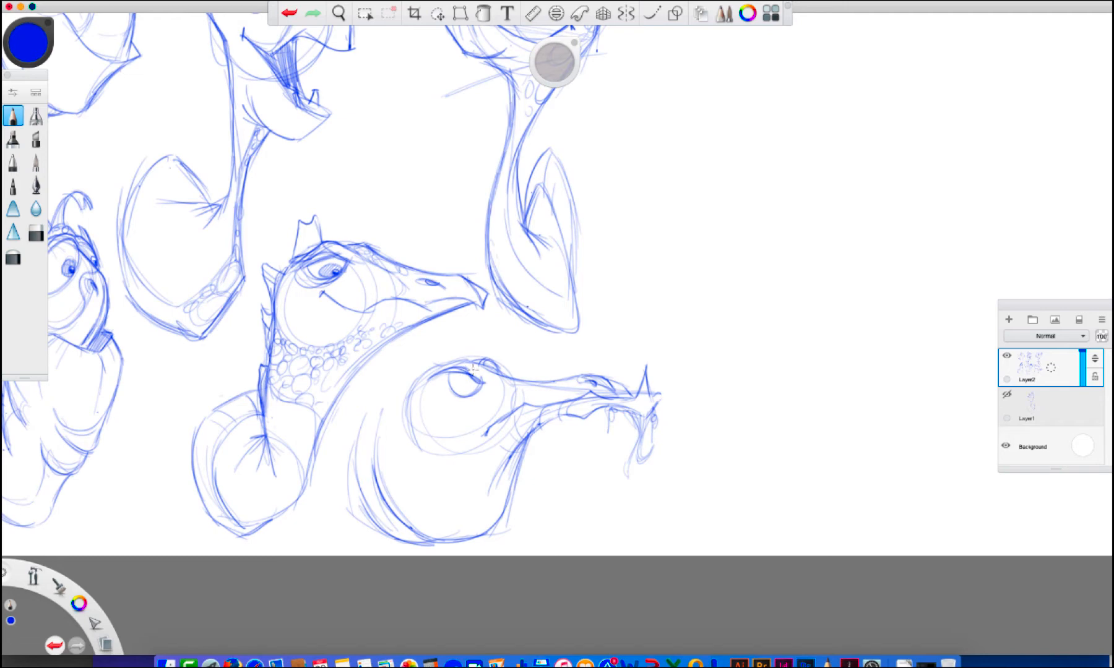
pyautogui.moveTo(477, 386)
pyautogui.mouseDown()
pyautogui.moveTo(448, 375)
pyautogui.moveTo(447, 403)
pyautogui.moveTo(470, 402)
pyautogui.moveTo(443, 390)
pyautogui.moveTo(458, 413)
pyautogui.moveTo(454, 387)
pyautogui.mouseUp()
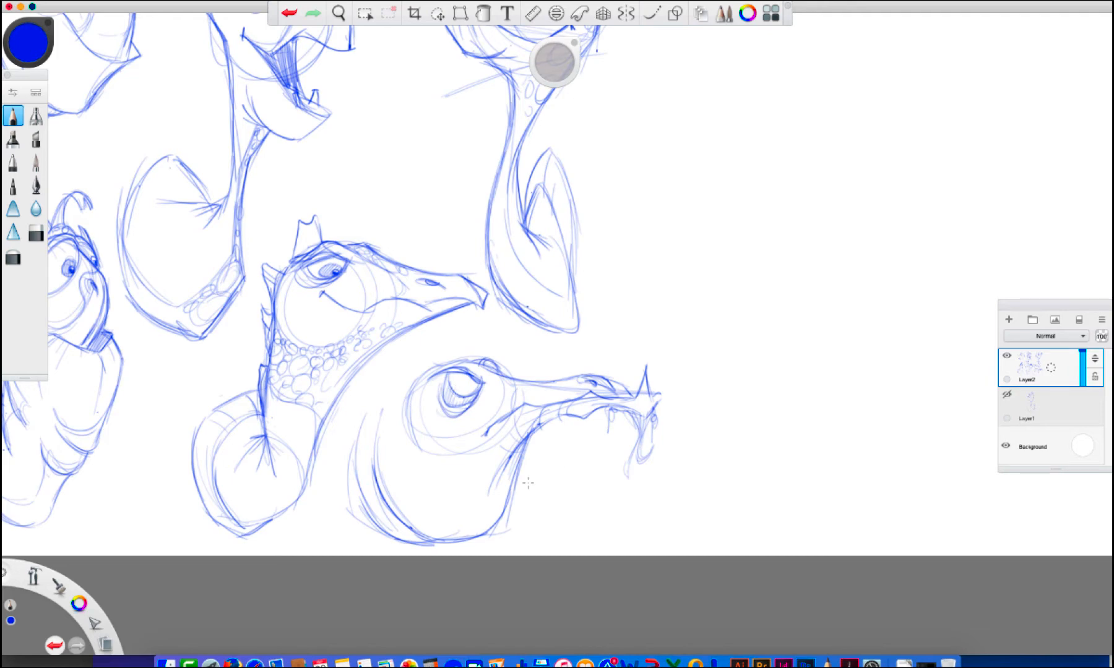
pyautogui.moveTo(619, 383)
pyautogui.mouseDown()
pyautogui.moveTo(651, 399)
pyautogui.moveTo(632, 397)
pyautogui.moveTo(655, 385)
pyautogui.moveTo(631, 394)
pyautogui.moveTo(645, 479)
pyautogui.moveTo(634, 452)
pyautogui.moveTo(647, 420)
pyautogui.mouseUp()
pyautogui.moveTo(565, 399)
pyautogui.mouseDown()
pyautogui.moveTo(569, 442)
pyautogui.moveTo(578, 433)
pyautogui.moveTo(568, 414)
pyautogui.moveTo(570, 449)
pyautogui.mouseUp()
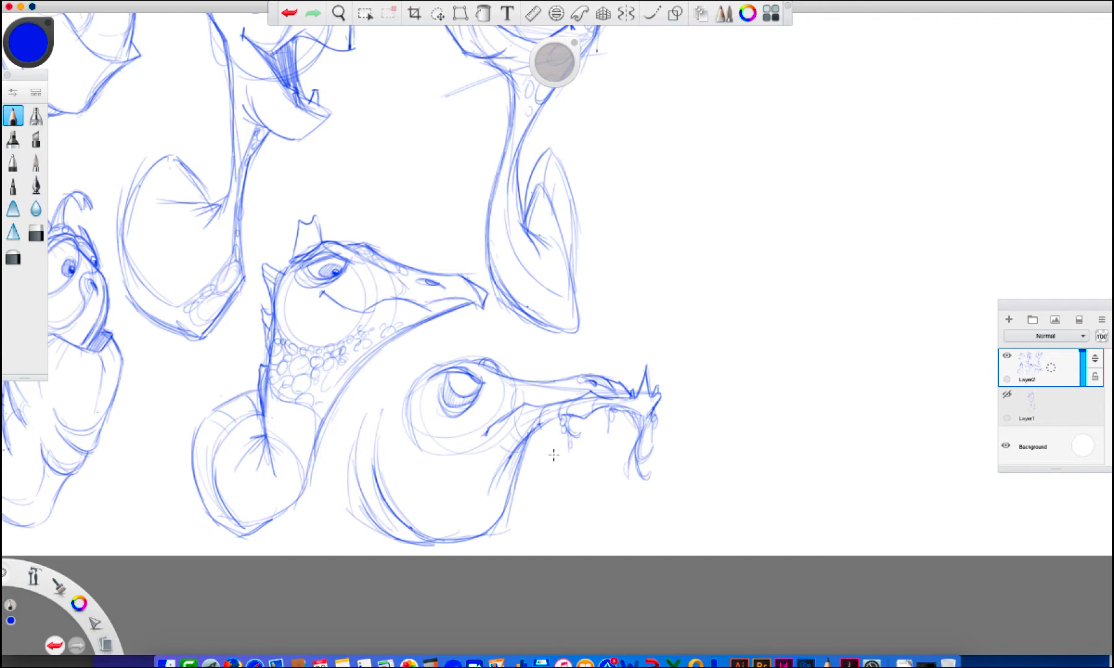
# Sketch the shell's upper rim behind the sixth turtle's head, redo it flatter, and add a spike at the back
pyautogui.moveTo(456, 358)
pyautogui.mouseDown()
pyautogui.moveTo(413, 383)
pyautogui.moveTo(403, 436)
pyautogui.moveTo(404, 386)
pyautogui.moveTo(376, 439)
pyautogui.moveTo(400, 380)
pyautogui.moveTo(362, 444)
pyautogui.moveTo(353, 494)
pyautogui.moveTo(347, 387)
pyautogui.moveTo(395, 370)
pyautogui.moveTo(370, 387)
pyautogui.mouseUp()
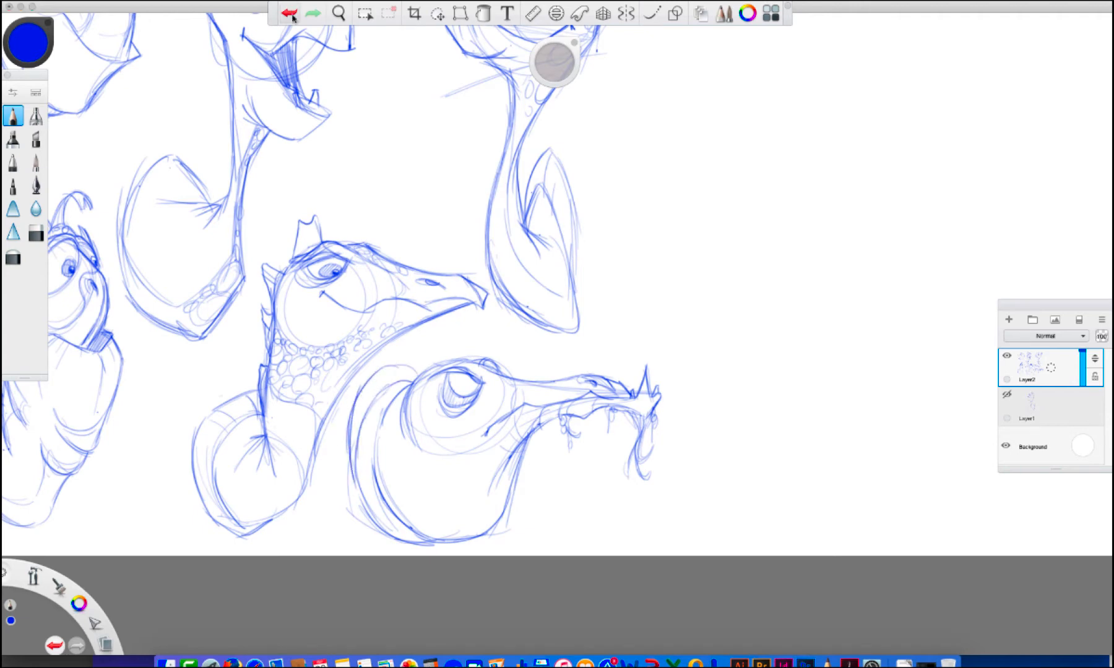
pyautogui.press('super+z')
pyautogui.moveTo(383, 371)
pyautogui.mouseDown()
pyautogui.moveTo(403, 388)
pyautogui.moveTo(383, 361)
pyautogui.moveTo(354, 400)
pyautogui.moveTo(343, 495)
pyautogui.moveTo(311, 519)
pyautogui.moveTo(363, 492)
pyautogui.mouseUp()
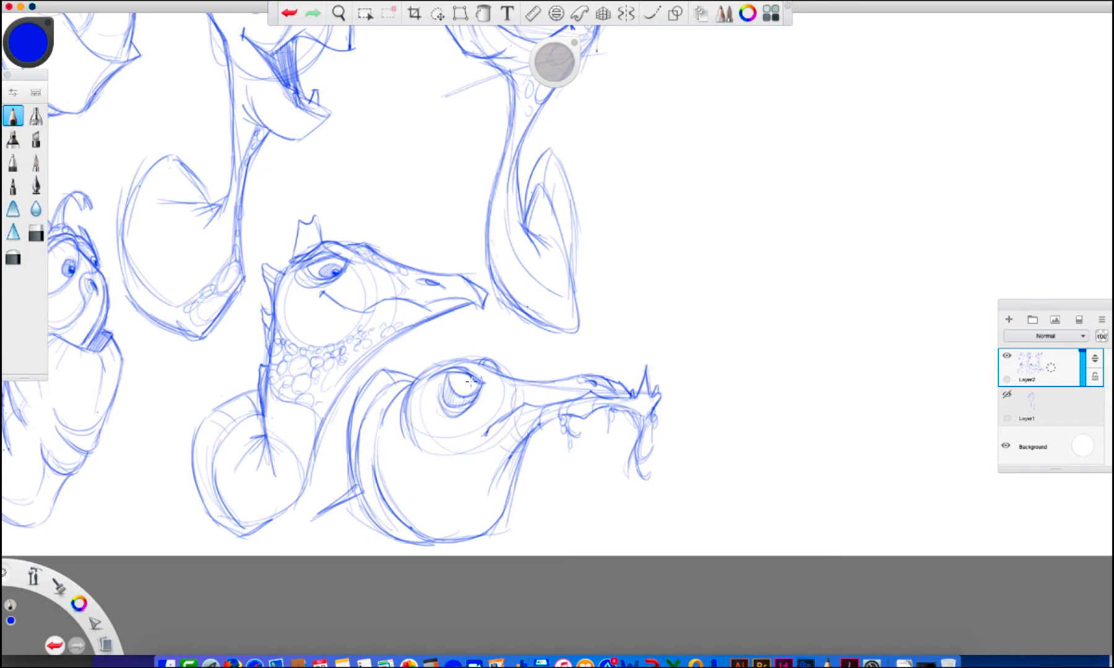
# Darken the sixth turtle's pupil, add a small horn on its head, and reinforce its throat and body contours
pyautogui.moveTo(477, 384); pyautogui.dragTo(467, 386)
pyautogui.moveTo(486, 365)
pyautogui.mouseDown()
pyautogui.moveTo(432, 364)
pyautogui.moveTo(442, 333)
pyautogui.moveTo(467, 360)
pyautogui.moveTo(440, 360)
pyautogui.moveTo(465, 352)
pyautogui.mouseUp()
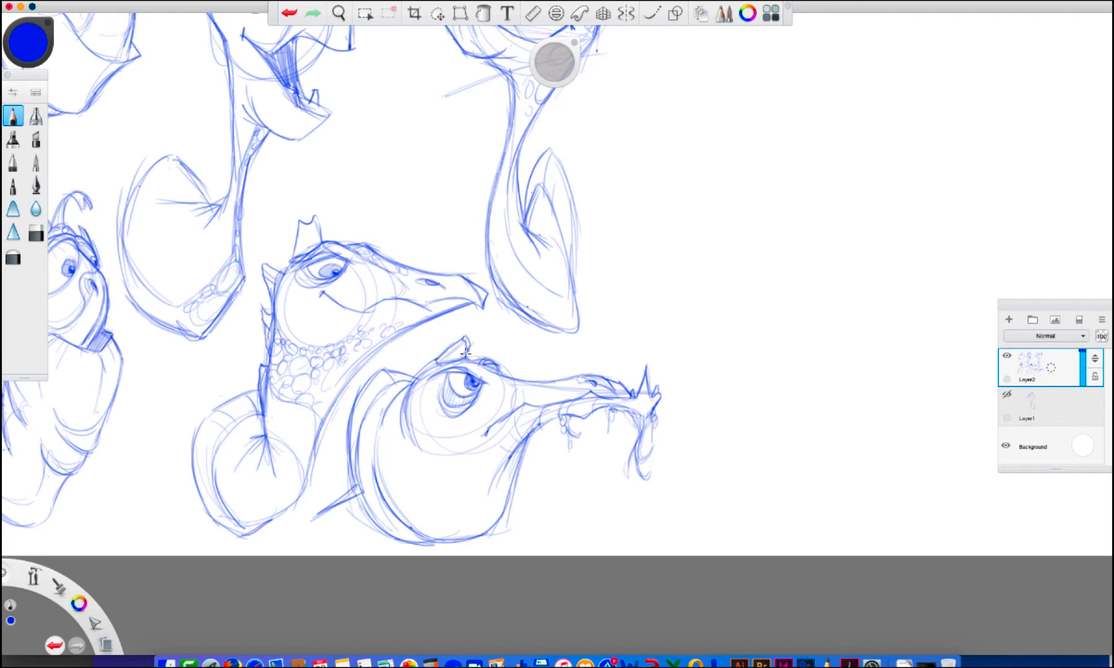
pyautogui.moveTo(389, 402); pyautogui.dragTo(381, 455)
pyautogui.moveTo(531, 437); pyautogui.dragTo(510, 470)
pyautogui.moveTo(500, 472)
pyautogui.mouseDown()
pyautogui.moveTo(474, 521)
pyautogui.moveTo(428, 537)
pyautogui.mouseUp()
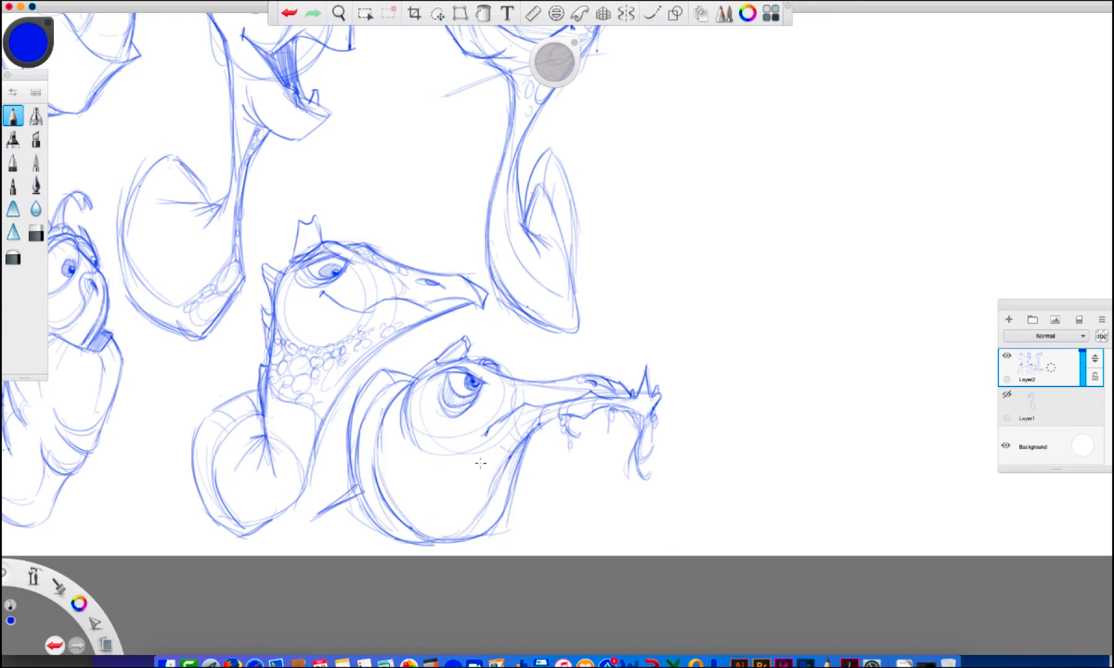
# Draw an inner line along the sixth turtle's throat and underside, and fill the band with round scales
pyautogui.moveTo(484, 462)
pyautogui.mouseDown()
pyautogui.moveTo(515, 468)
pyautogui.moveTo(482, 476)
pyautogui.moveTo(449, 505)
pyautogui.moveTo(454, 514)
pyautogui.moveTo(411, 498)
pyautogui.moveTo(407, 517)
pyautogui.moveTo(357, 490)
pyautogui.moveTo(350, 453)
pyautogui.mouseUp()
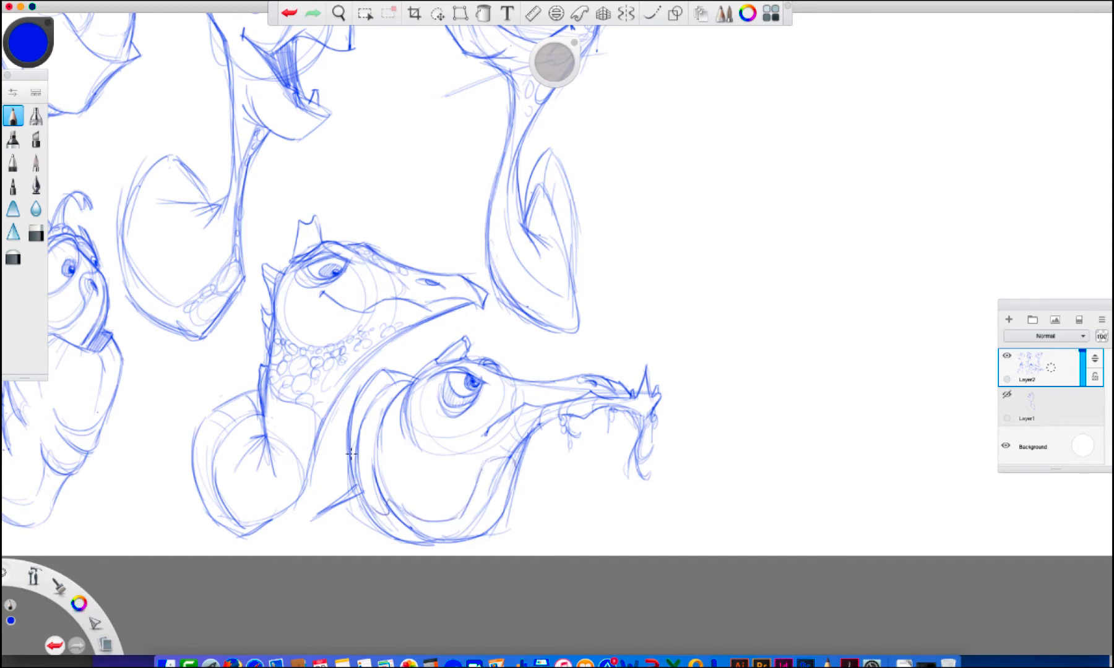
pyautogui.moveTo(487, 461); pyautogui.dragTo(497, 471)
pyautogui.moveTo(501, 460)
pyautogui.mouseDown()
pyautogui.moveTo(506, 476)
pyautogui.moveTo(486, 493)
pyautogui.mouseUp()
pyautogui.moveTo(483, 495)
pyautogui.mouseDown()
pyautogui.moveTo(494, 515)
pyautogui.moveTo(502, 503)
pyautogui.moveTo(475, 490)
pyautogui.moveTo(486, 464)
pyautogui.moveTo(513, 489)
pyautogui.moveTo(452, 532)
pyautogui.moveTo(484, 527)
pyautogui.moveTo(498, 511)
pyautogui.mouseUp()
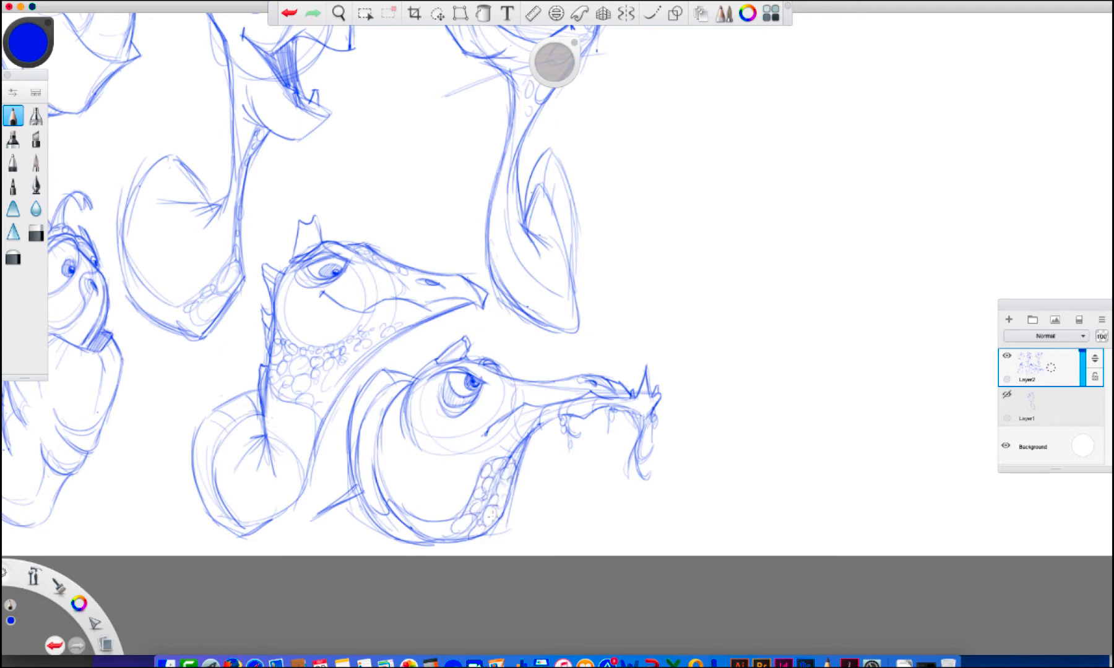
pyautogui.moveTo(437, 532)
pyautogui.mouseDown()
pyautogui.moveTo(406, 516)
pyautogui.moveTo(391, 527)
pyautogui.moveTo(390, 517)
pyautogui.moveTo(379, 532)
pyautogui.moveTo(438, 529)
pyautogui.mouseUp()
pyautogui.moveTo(513, 491); pyautogui.dragTo(480, 532)
# Fade Layer2 and redraw the sixth turtle's angry brow, eye and mouth line in bolder strokes on a new layer
pyautogui.moveTo(1083, 354)
pyautogui.mouseDown()
pyautogui.moveTo(1083, 378)
pyautogui.moveTo(1065, 330)
pyautogui.mouseUp()
pyautogui.moveTo(424, 377)
pyautogui.mouseDown()
pyautogui.moveTo(498, 385)
pyautogui.moveTo(473, 388)
pyautogui.mouseUp()
pyautogui.moveTo(479, 389)
pyautogui.mouseDown()
pyautogui.moveTo(459, 394)
pyautogui.moveTo(475, 398)
pyautogui.mouseUp()
pyautogui.moveTo(446, 388)
pyautogui.mouseDown()
pyautogui.moveTo(479, 401)
pyautogui.moveTo(507, 387)
pyautogui.mouseUp()
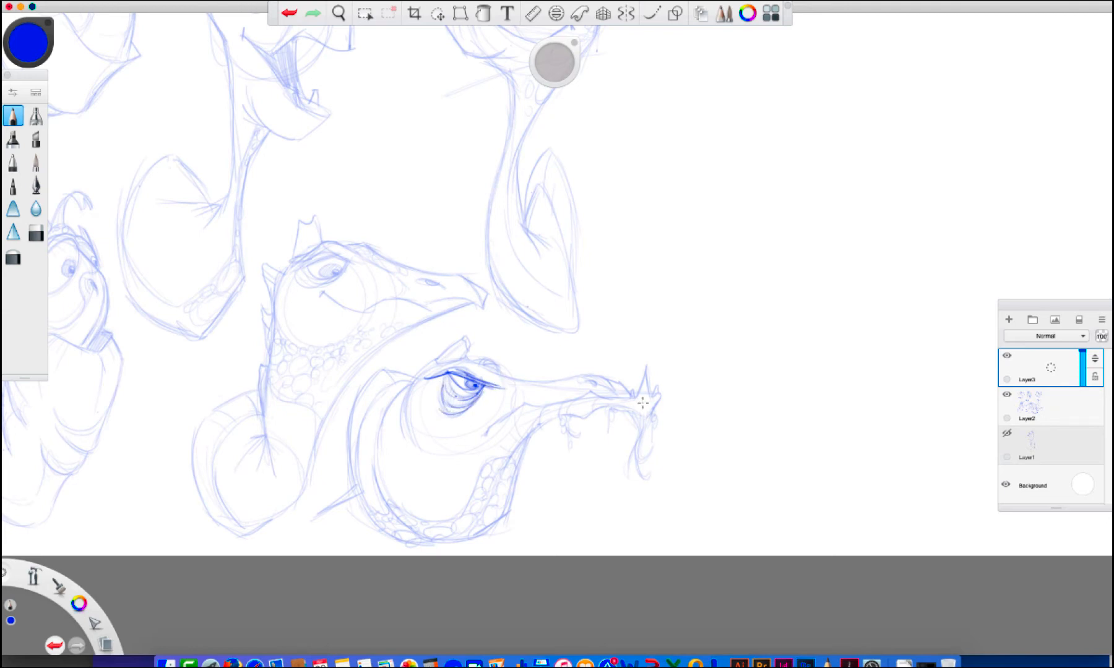
pyautogui.moveTo(632, 396)
pyautogui.mouseDown()
pyautogui.moveTo(645, 372)
pyautogui.moveTo(657, 413)
pyautogui.moveTo(571, 390)
pyautogui.moveTo(506, 414)
pyautogui.moveTo(484, 445)
pyautogui.moveTo(566, 413)
pyautogui.mouseUp()
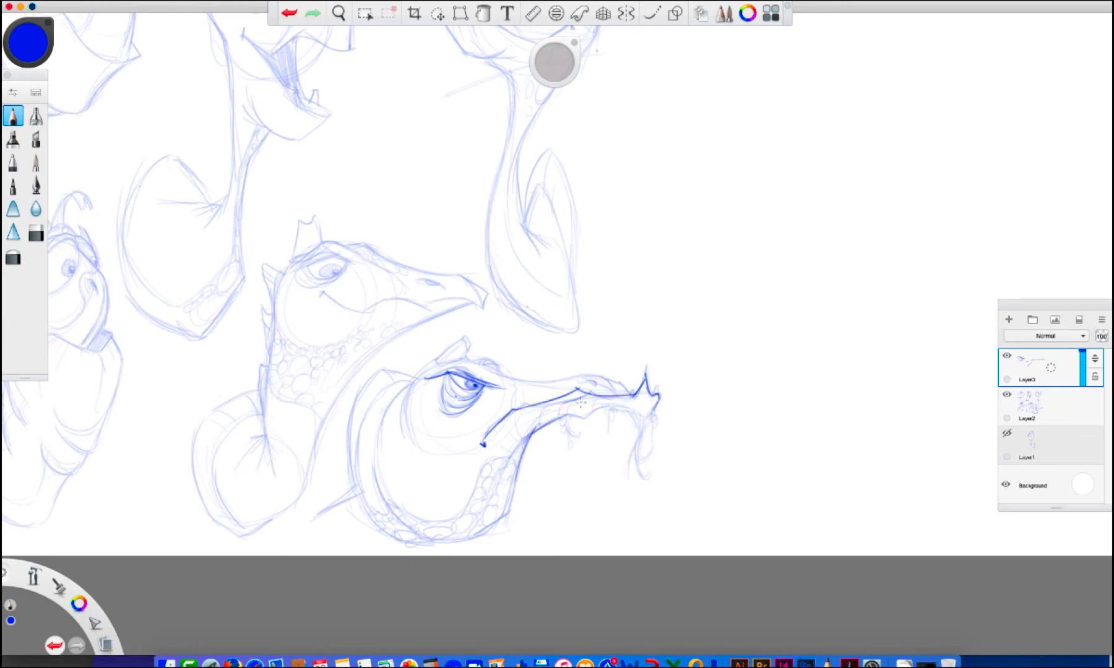
# Redraw the sixth turtle's cheek circle, throat line and angular lower body outline over the faded rough
pyautogui.moveTo(468, 356); pyautogui.dragTo(488, 436)
pyautogui.moveTo(434, 348); pyautogui.dragTo(376, 450)
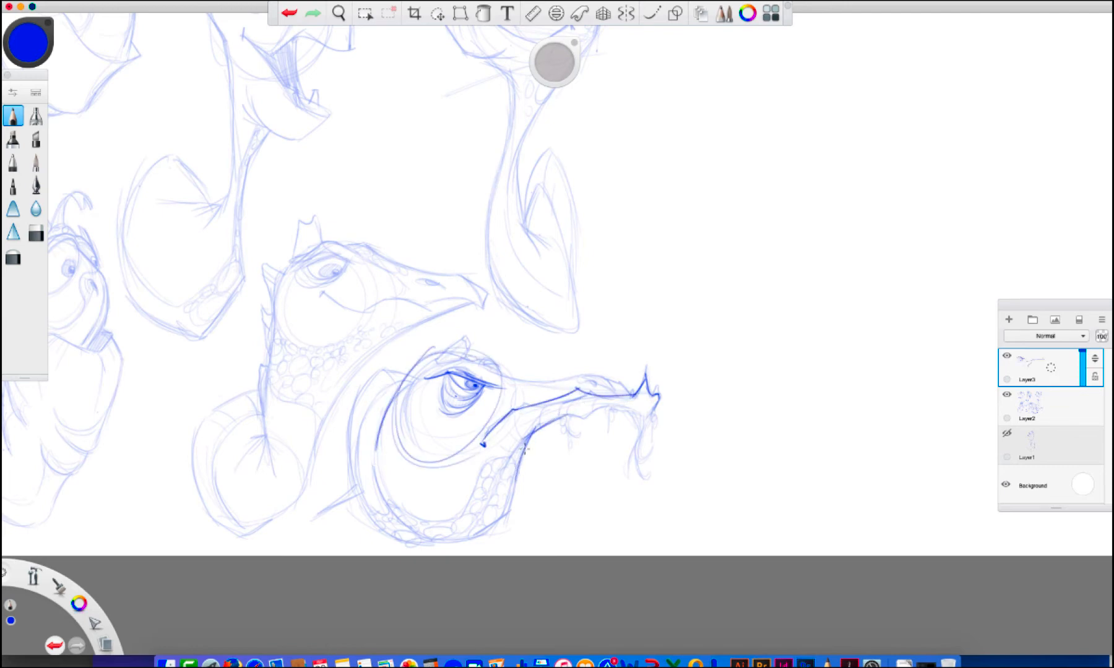
pyautogui.moveTo(530, 440); pyautogui.dragTo(515, 489)
pyautogui.moveTo(506, 514); pyautogui.dragTo(454, 543)
pyautogui.moveTo(463, 537)
pyautogui.mouseDown()
pyautogui.moveTo(379, 533)
pyautogui.moveTo(354, 431)
pyautogui.mouseUp()
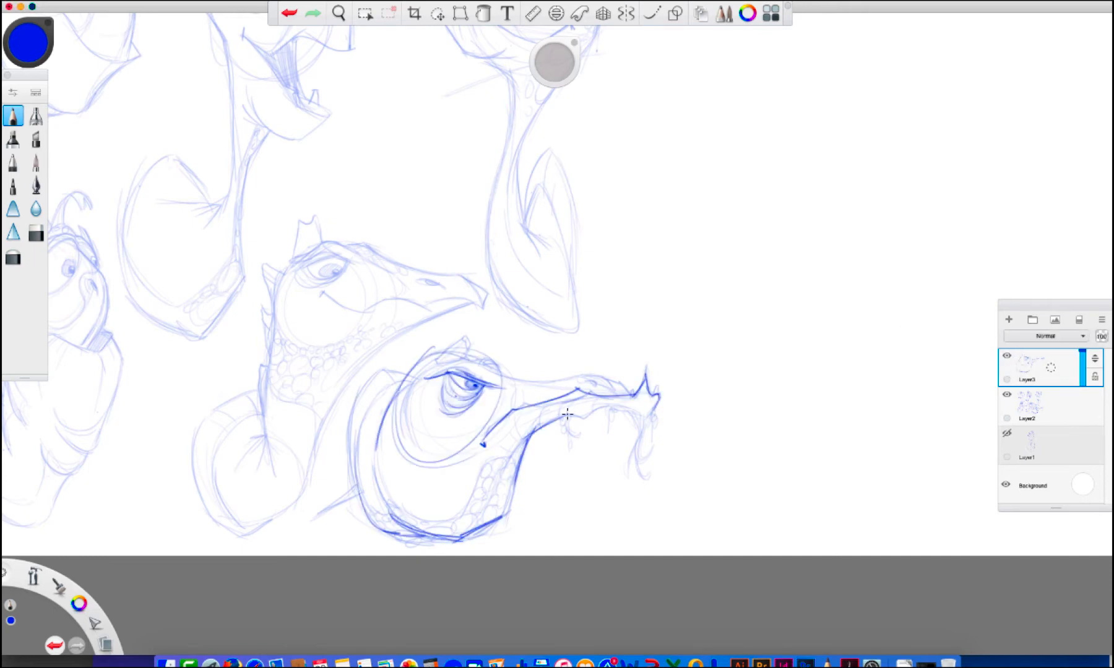
# Redraw the sixth turtle's lower jaw, beak tip and upper snout with a raised nostril, and darken the top of its head
pyautogui.moveTo(566, 418); pyautogui.dragTo(650, 413)
pyautogui.moveTo(644, 379); pyautogui.dragTo(650, 411)
pyautogui.moveTo(451, 348)
pyautogui.mouseDown()
pyautogui.moveTo(537, 361)
pyautogui.moveTo(570, 351)
pyautogui.moveTo(616, 394)
pyautogui.moveTo(576, 368)
pyautogui.moveTo(617, 395)
pyautogui.mouseUp()
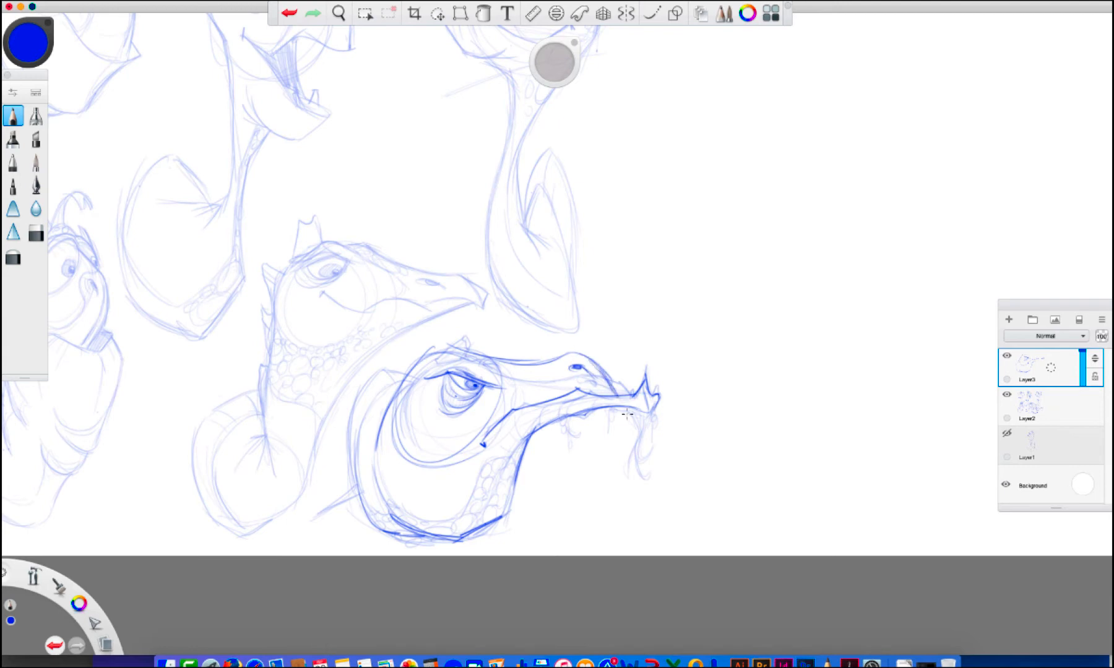
pyautogui.moveTo(428, 355); pyautogui.dragTo(480, 349)
pyautogui.moveTo(553, 358); pyautogui.dragTo(426, 358)
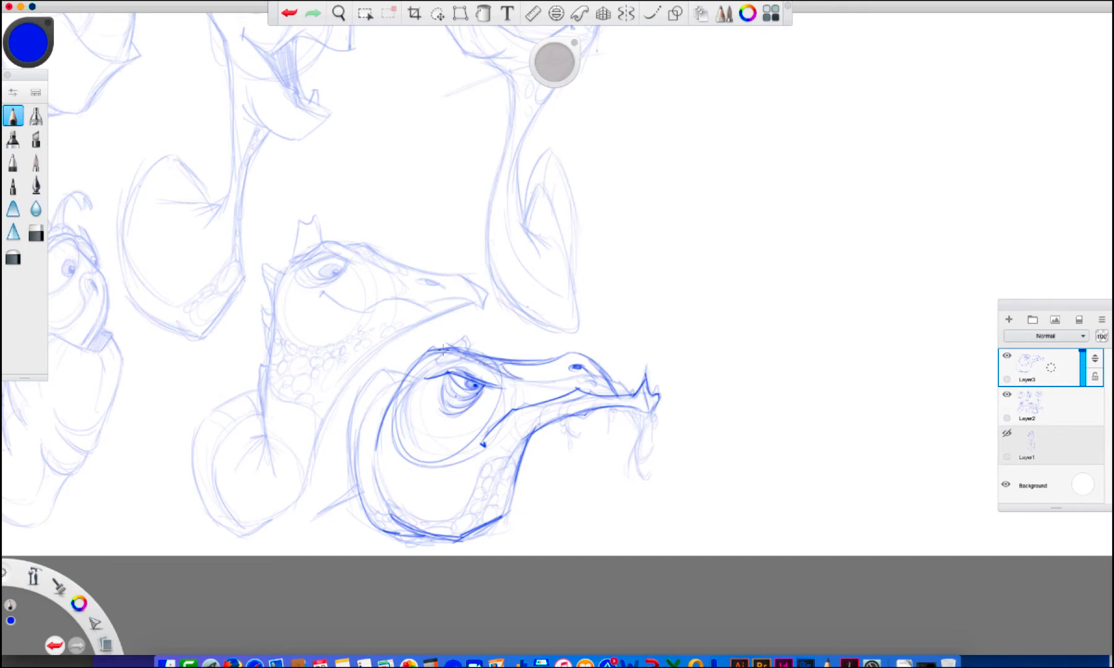
# Draw the sixth turtle's shell rim with a pointed peak behind the head, and strengthen the brow and nostril contours
pyautogui.moveTo(475, 357); pyautogui.dragTo(509, 373)
pyautogui.moveTo(465, 354)
pyautogui.mouseDown()
pyautogui.moveTo(432, 351)
pyautogui.moveTo(394, 394)
pyautogui.moveTo(377, 474)
pyautogui.mouseUp()
pyautogui.moveTo(407, 382)
pyautogui.mouseDown()
pyautogui.moveTo(356, 454)
pyautogui.moveTo(362, 513)
pyautogui.moveTo(351, 396)
pyautogui.moveTo(384, 358)
pyautogui.moveTo(390, 384)
pyautogui.moveTo(384, 360)
pyautogui.moveTo(405, 378)
pyautogui.mouseUp()
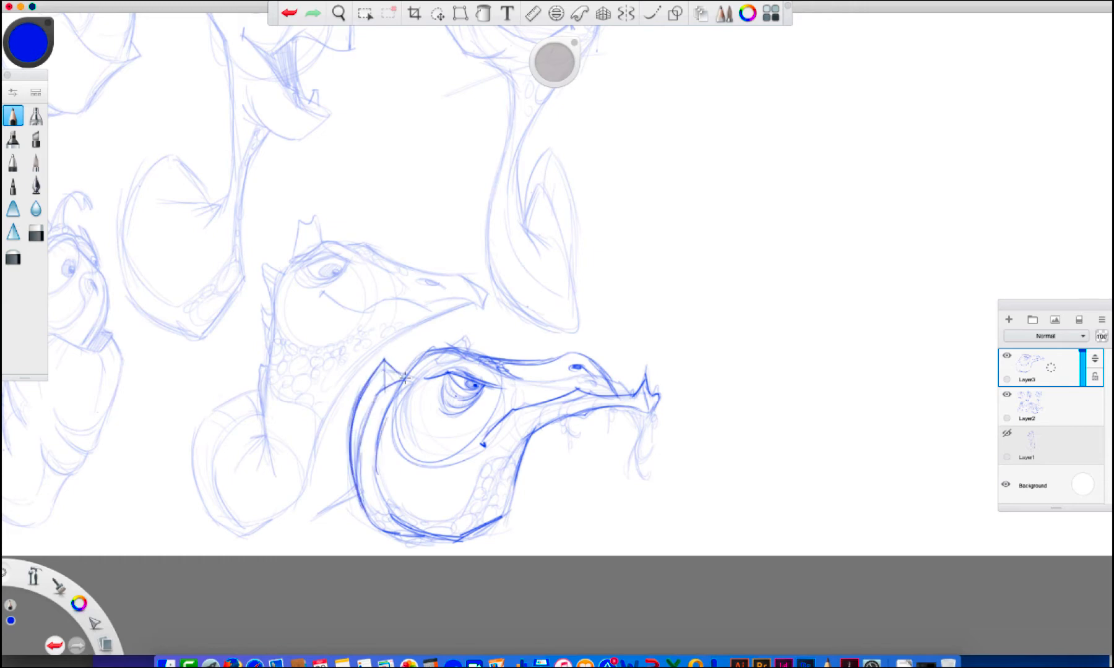
pyautogui.moveTo(593, 358); pyautogui.dragTo(614, 391)
pyautogui.moveTo(471, 348)
pyautogui.mouseDown()
pyautogui.moveTo(402, 395)
pyautogui.moveTo(464, 352)
pyautogui.mouseUp()
pyautogui.moveTo(492, 405)
pyautogui.mouseDown()
pyautogui.moveTo(464, 426)
pyautogui.moveTo(436, 423)
pyautogui.mouseUp()
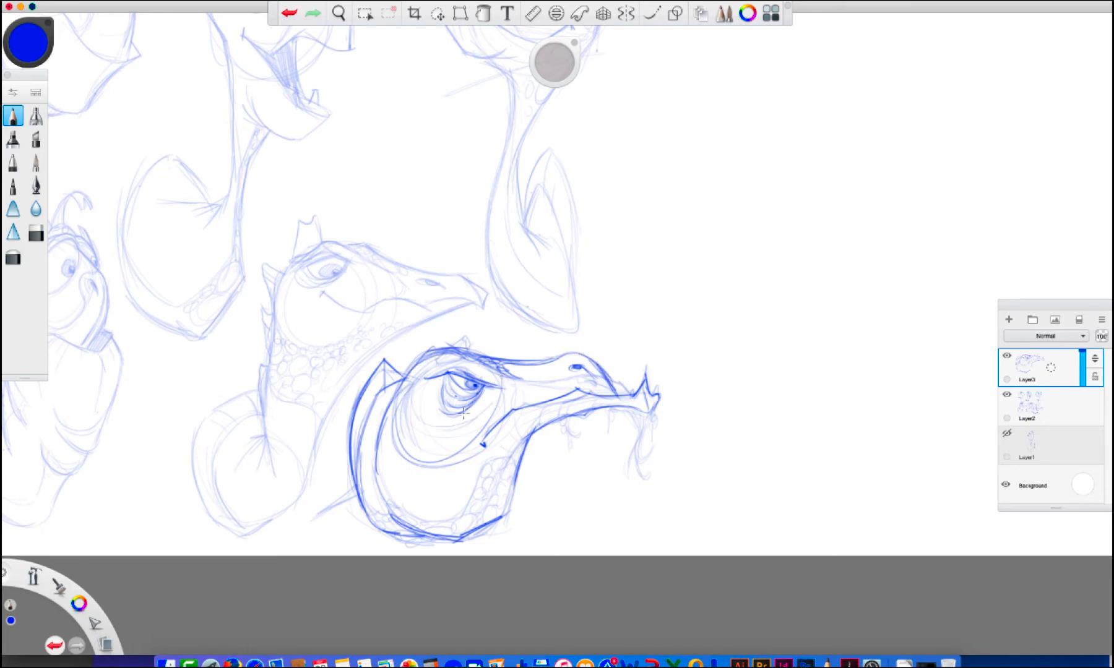
# Outline the sixth turtle's eye socket and add round scales along the throat and lower body band
pyautogui.moveTo(409, 372); pyautogui.dragTo(469, 409)
pyautogui.moveTo(454, 520)
pyautogui.mouseDown()
pyautogui.moveTo(495, 461)
pyautogui.moveTo(489, 492)
pyautogui.mouseUp()
pyautogui.moveTo(517, 441)
pyautogui.mouseDown()
pyautogui.moveTo(448, 526)
pyautogui.moveTo(382, 491)
pyautogui.moveTo(392, 518)
pyautogui.moveTo(360, 478)
pyautogui.moveTo(409, 536)
pyautogui.moveTo(388, 501)
pyautogui.mouseUp()
pyautogui.moveTo(405, 520); pyautogui.dragTo(439, 537)
pyautogui.moveTo(486, 502); pyautogui.dragTo(504, 509)
pyautogui.moveTo(518, 449); pyautogui.dragTo(513, 483)
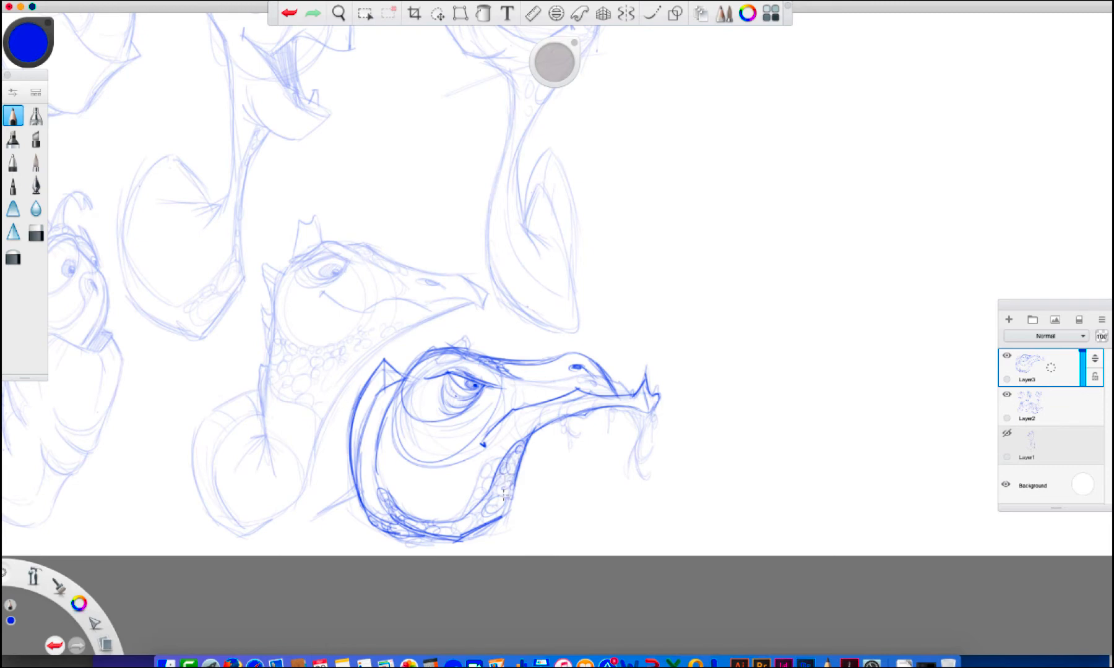
# Compare the redrawn sixth turtle with its rough by toggling Layer3's visibility
pyautogui.click(1007, 356)
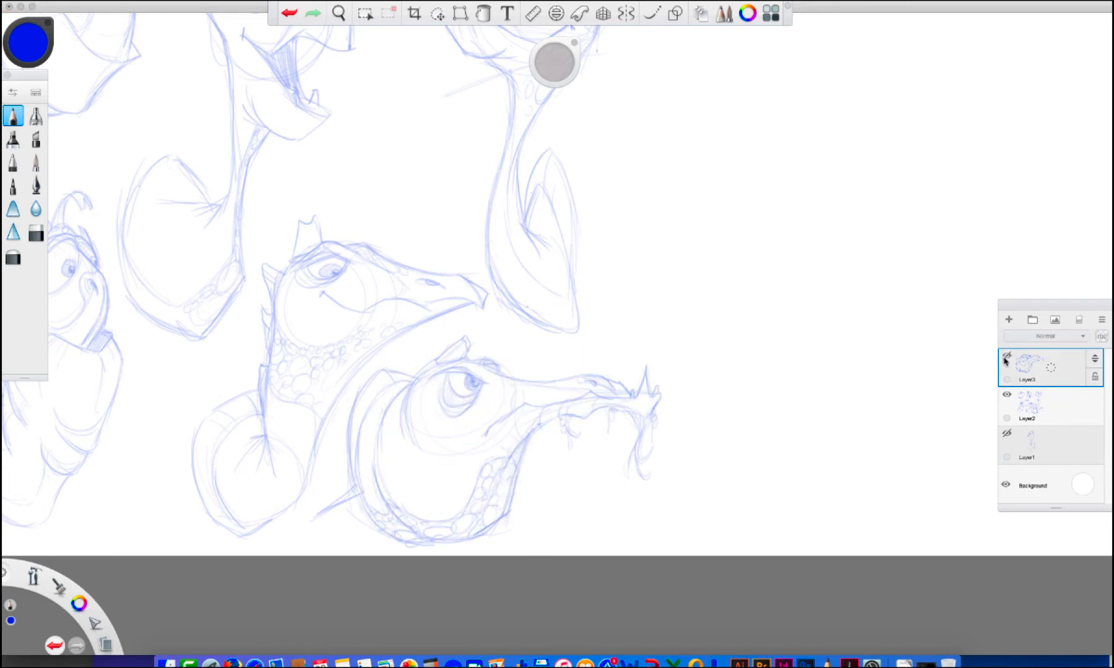
pyautogui.click(1006, 357)
pyautogui.click(1006, 359)
pyautogui.click(1006, 357)
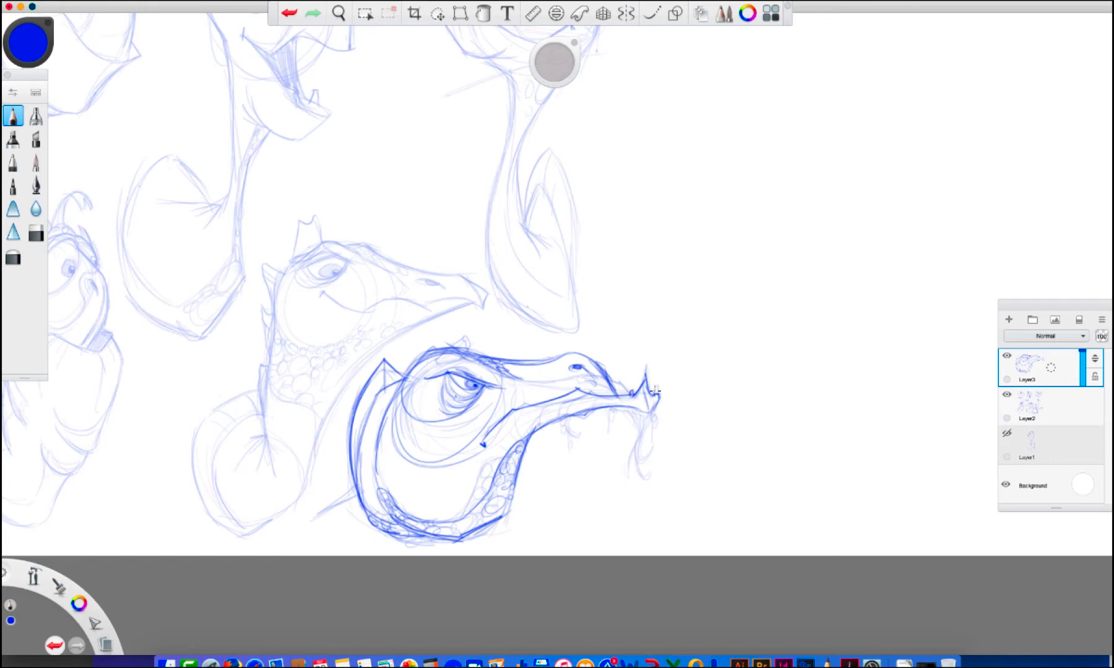
# Add scales along the sixth turtle's jaw and around its eye, and draw a wispy beard under the beak tip
pyautogui.moveTo(570, 397); pyautogui.dragTo(552, 418)
pyautogui.moveTo(547, 405); pyautogui.dragTo(539, 427)
pyautogui.moveTo(632, 413)
pyautogui.mouseDown()
pyautogui.moveTo(643, 458)
pyautogui.moveTo(640, 402)
pyautogui.moveTo(651, 406)
pyautogui.moveTo(590, 403)
pyautogui.moveTo(520, 433)
pyautogui.moveTo(511, 417)
pyautogui.mouseUp()
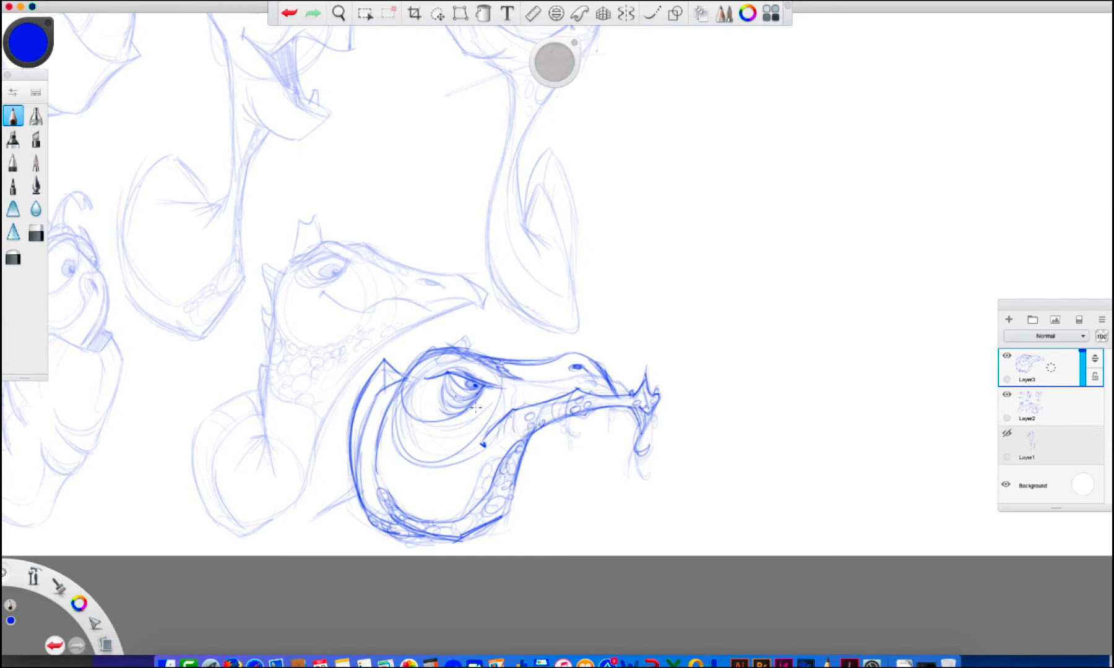
pyautogui.moveTo(437, 400)
pyautogui.mouseDown()
pyautogui.moveTo(435, 410)
pyautogui.moveTo(422, 384)
pyautogui.moveTo(406, 397)
pyautogui.moveTo(416, 413)
pyautogui.moveTo(427, 390)
pyautogui.mouseUp()
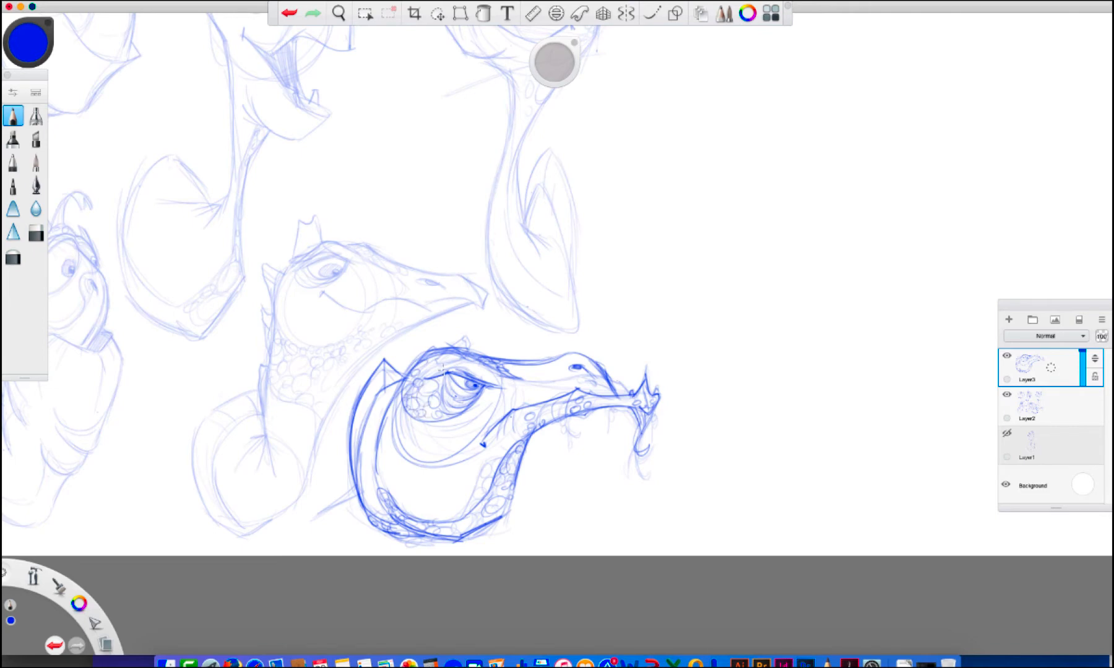
pyautogui.moveTo(542, 367); pyautogui.dragTo(573, 347)
# Hide Layer3, then lasso the rough sixth turtle on Layer2 and delete it
pyautogui.click(1006, 356)
pyautogui.click(1007, 357)
pyautogui.click(1007, 356)
pyautogui.click(1043, 402)
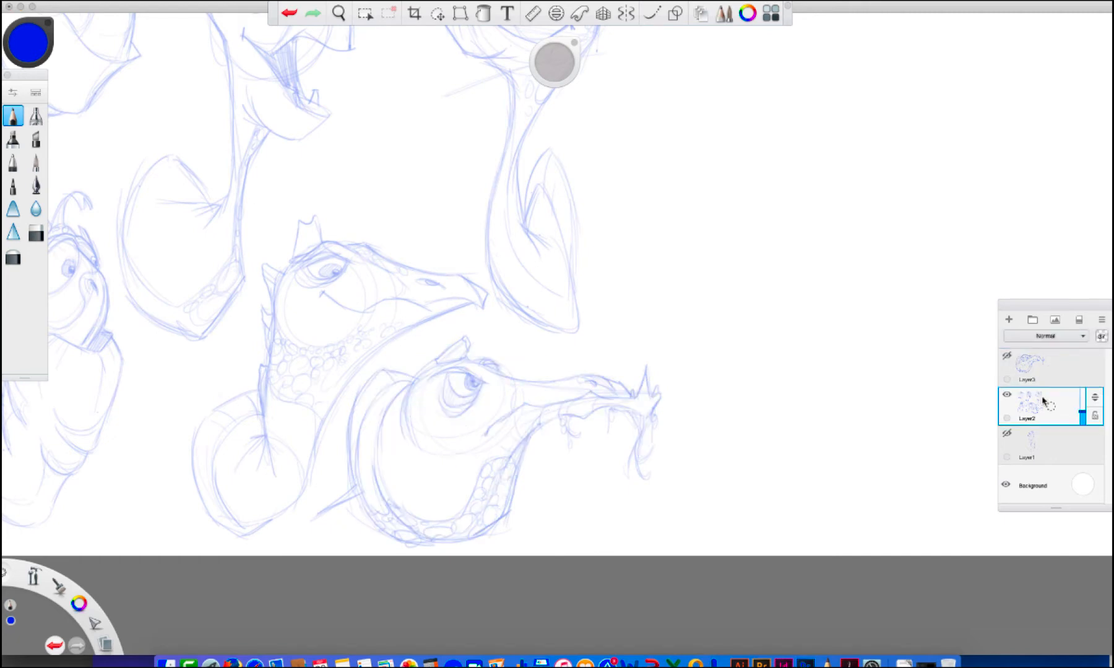
pyautogui.click(436, 13)
pyautogui.moveTo(539, 352)
pyautogui.mouseDown()
pyautogui.moveTo(466, 321)
pyautogui.moveTo(352, 388)
pyautogui.moveTo(323, 483)
pyautogui.moveTo(512, 607)
pyautogui.moveTo(523, 355)
pyautogui.mouseUp()
pyautogui.press('Delete')
# Show Layer3 again and raise Layer2's opacity to 96%
pyautogui.click(1007, 359)
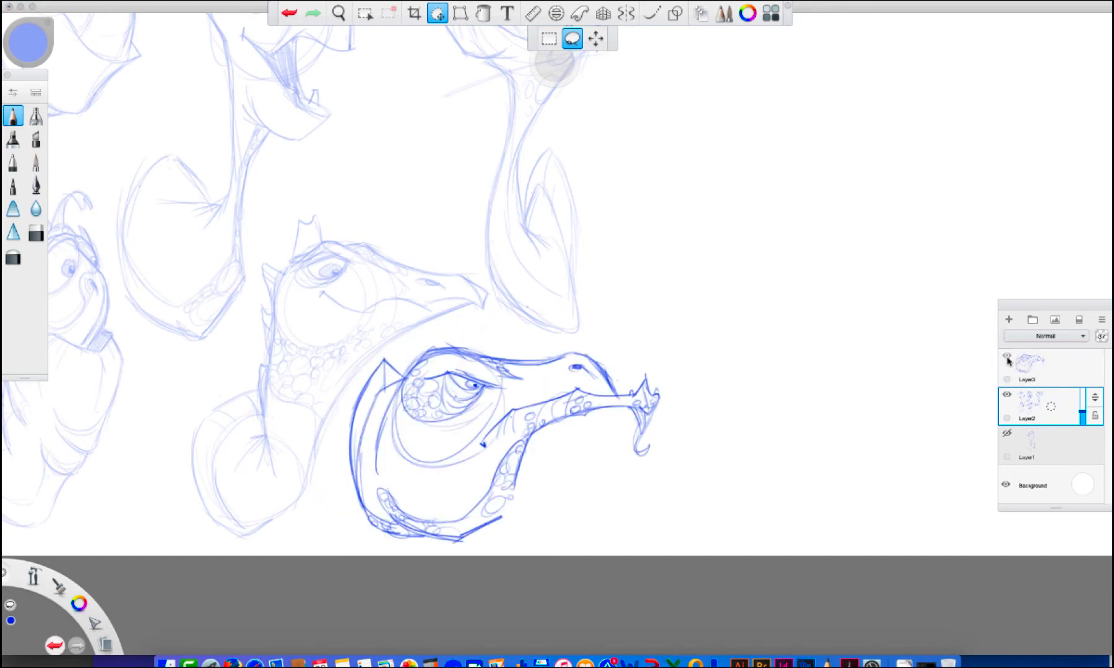
pyautogui.moveTo(1083, 413); pyautogui.dragTo(1083, 393)
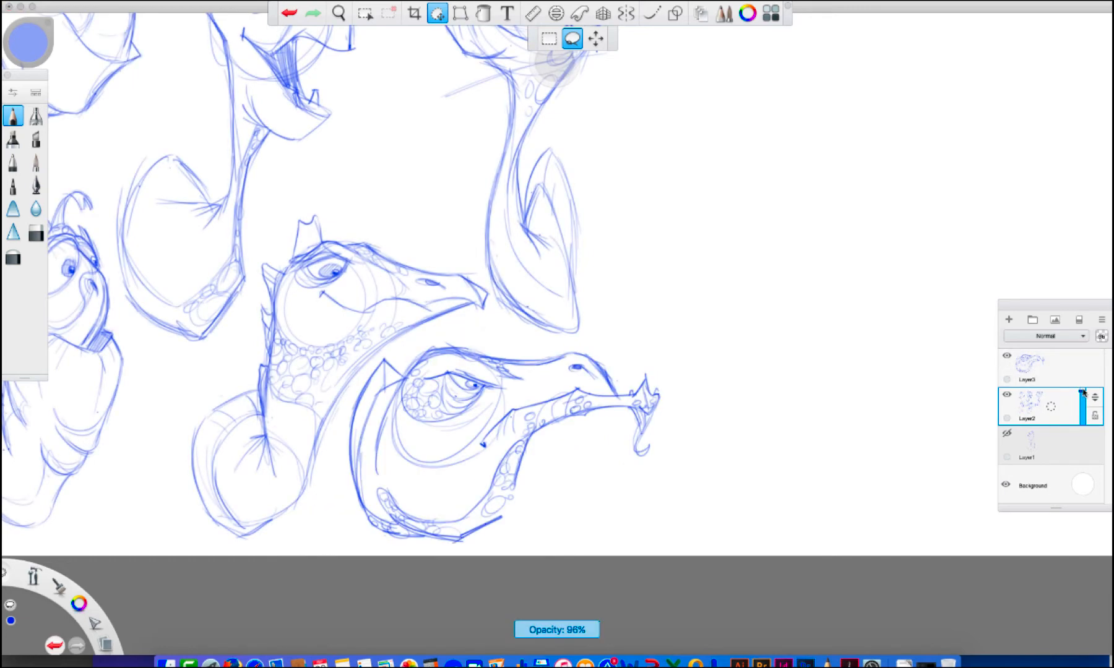
# Paste the rough sixth turtle onto a new layer beneath Layer2, compare it by toggling its visibility, and adjust its opacity
pyautogui.moveTo(1061, 436)
pyautogui.mouseDown()
pyautogui.moveTo(1069, 411)
pyautogui.moveTo(1083, 456)
pyautogui.mouseUp()
pyautogui.hotkey('ctrl', 'v')
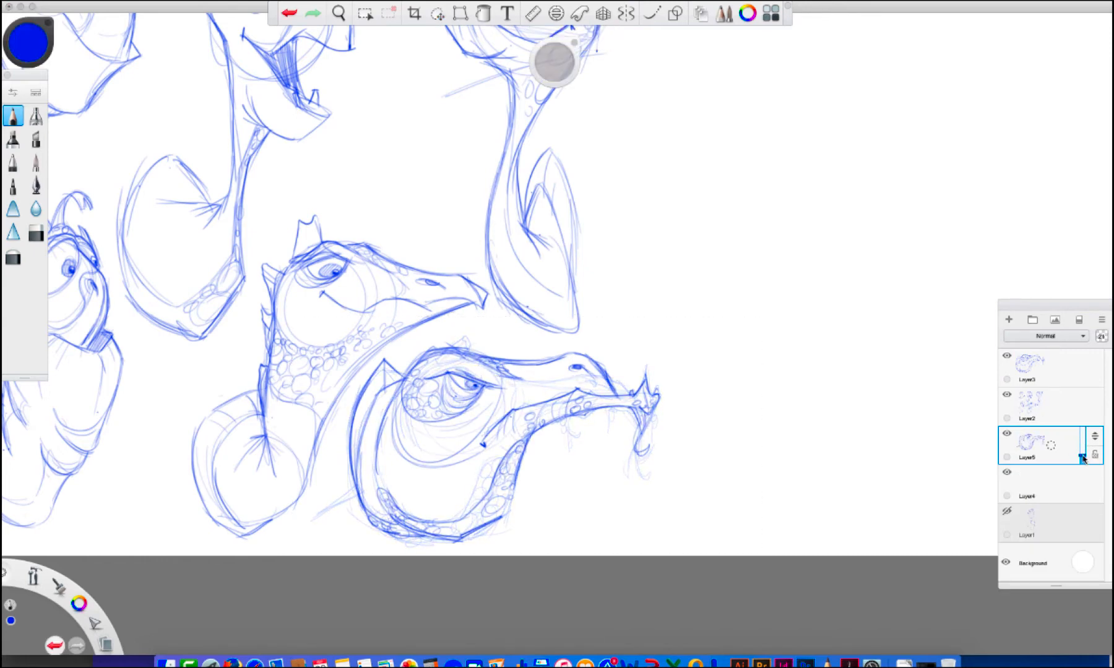
pyautogui.click(1009, 435)
pyautogui.click(1010, 435)
pyautogui.click(1010, 434)
pyautogui.click(1010, 434)
pyautogui.moveTo(1083, 458); pyautogui.dragTo(1083, 446)
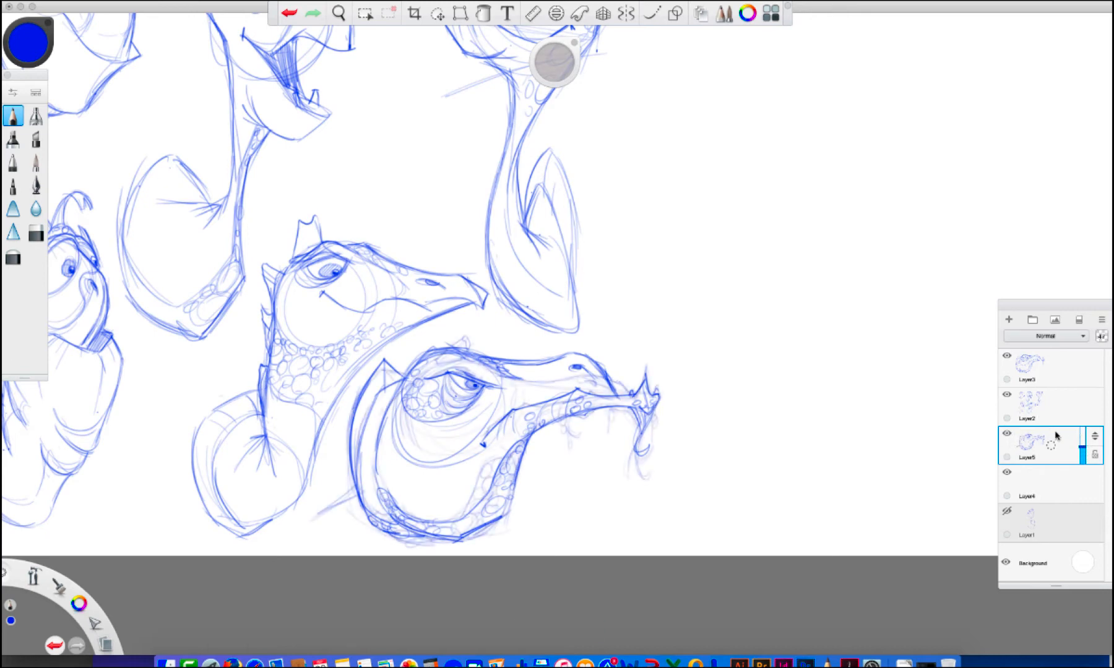
# Merge Layer3 and Layer2 down into Layer5 so all the turtle sketches share one layer
pyautogui.click(1052, 371)
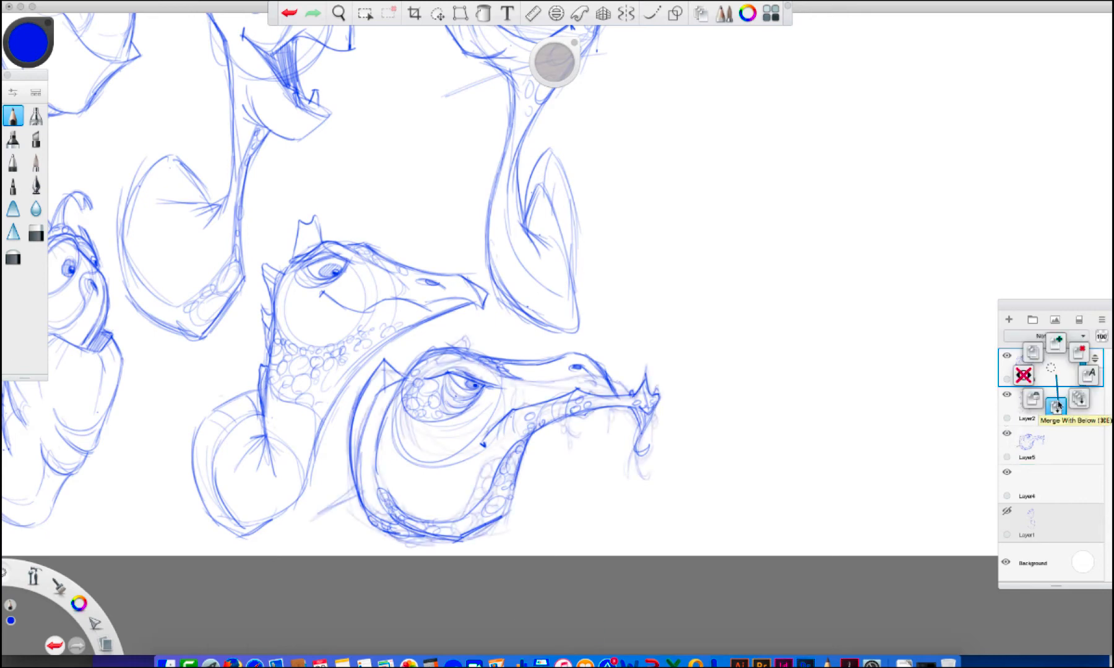
pyautogui.moveTo(1057, 404); pyautogui.dragTo(1080, 423)
pyautogui.moveTo(1069, 364); pyautogui.dragTo(1067, 394)
pyautogui.moveTo(1062, 398); pyautogui.dragTo(1069, 398)
# Rough in the curved neck of a seventh turtle in the blank space beside the wide-eyed long-necked turtle
pyautogui.press('space')
pyautogui.moveTo(666, 308); pyautogui.dragTo(554, 487)
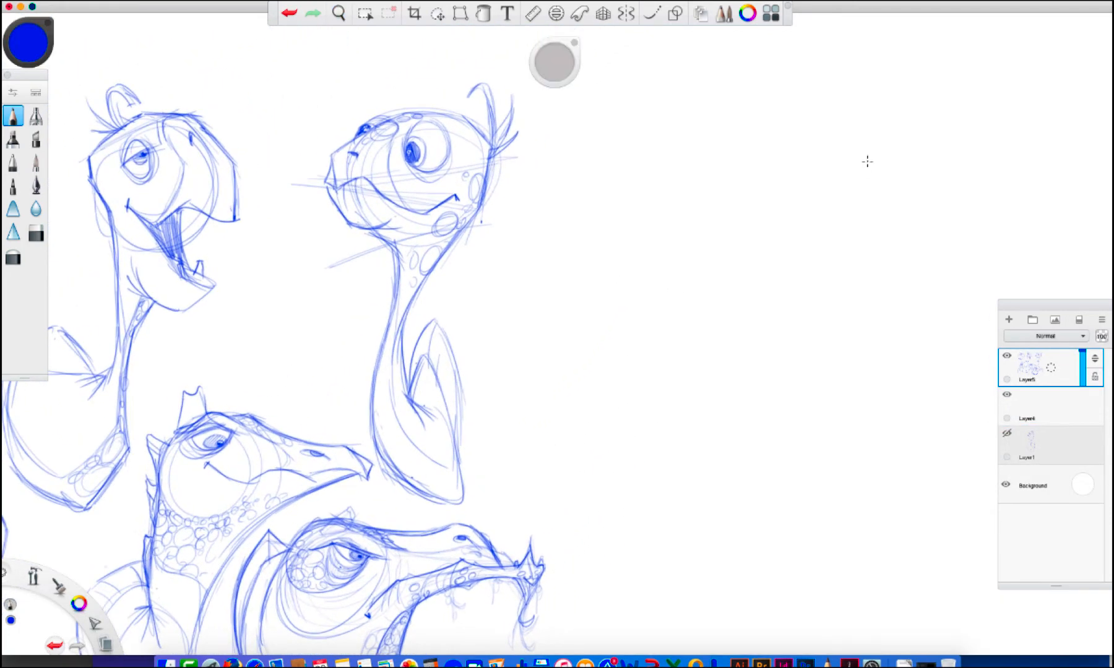
pyautogui.moveTo(492, 364)
pyautogui.mouseDown()
pyautogui.moveTo(540, 348)
pyautogui.moveTo(561, 322)
pyautogui.mouseUp()
pyautogui.moveTo(516, 361); pyautogui.dragTo(558, 238)
pyautogui.moveTo(555, 218)
pyautogui.mouseDown()
pyautogui.moveTo(560, 269)
pyautogui.moveTo(531, 365)
pyautogui.moveTo(584, 334)
pyautogui.mouseUp()
pyautogui.moveTo(592, 283); pyautogui.dragTo(576, 315)
pyautogui.moveTo(581, 338); pyautogui.dragTo(525, 405)
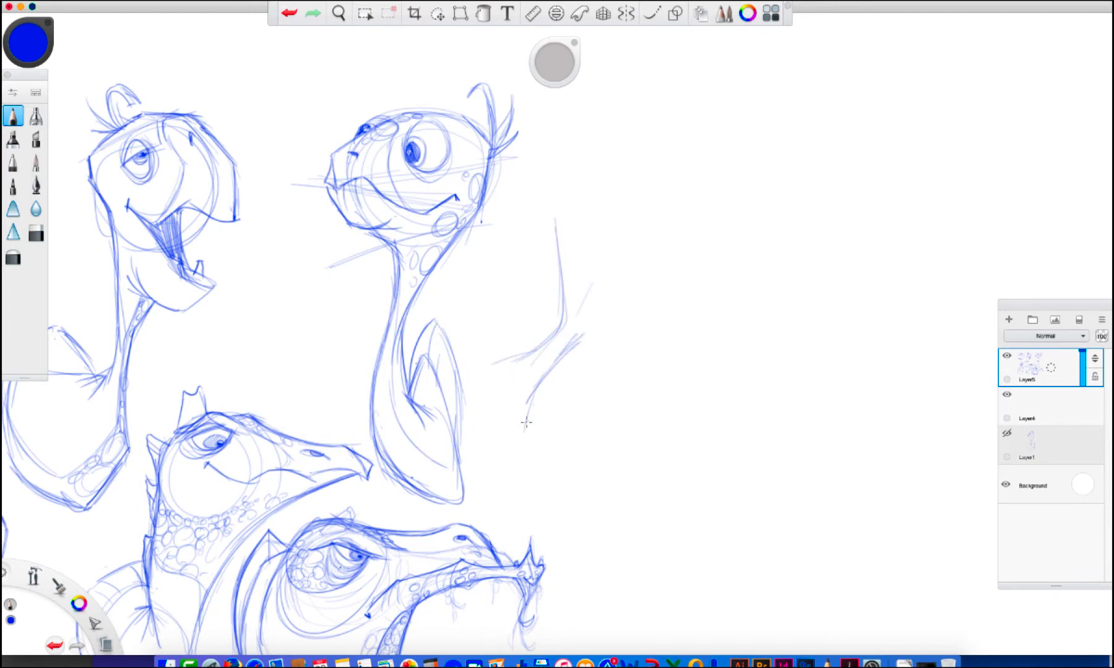
# Sketch the seventh turtle's round head, firm up its crown, and add a nostril and a large round eye
pyautogui.moveTo(498, 357)
pyautogui.mouseDown()
pyautogui.moveTo(487, 381)
pyautogui.moveTo(520, 418)
pyautogui.moveTo(608, 304)
pyautogui.mouseUp()
pyautogui.moveTo(565, 239)
pyautogui.mouseDown()
pyautogui.moveTo(544, 201)
pyautogui.moveTo(594, 144)
pyautogui.moveTo(610, 271)
pyautogui.mouseUp()
pyautogui.moveTo(596, 321); pyautogui.dragTo(635, 284)
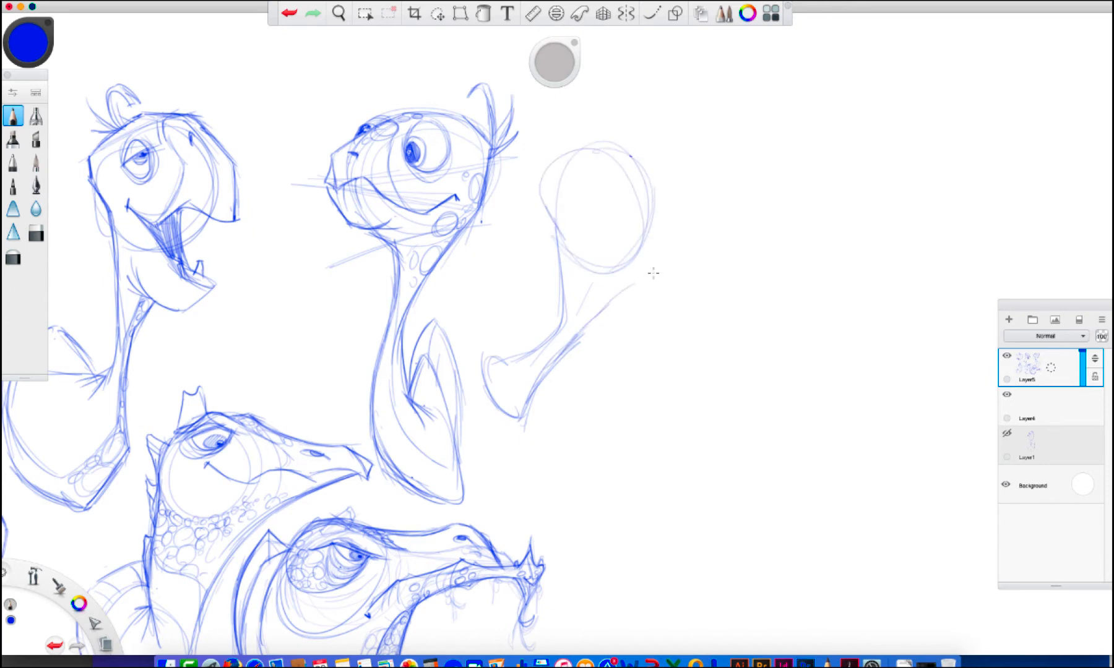
pyautogui.moveTo(560, 234)
pyautogui.mouseDown()
pyautogui.moveTo(548, 173)
pyautogui.moveTo(585, 151)
pyautogui.moveTo(616, 164)
pyautogui.moveTo(615, 147)
pyautogui.moveTo(656, 191)
pyautogui.mouseUp()
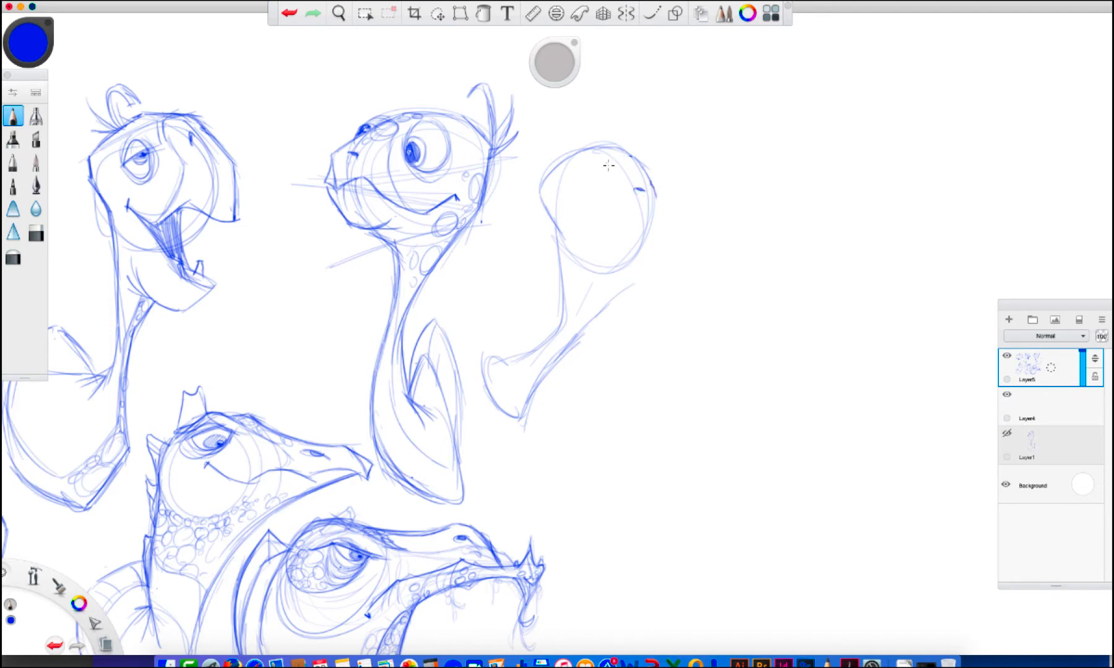
pyautogui.moveTo(608, 148)
pyautogui.mouseDown()
pyautogui.moveTo(572, 210)
pyautogui.moveTo(599, 152)
pyautogui.moveTo(623, 170)
pyautogui.moveTo(597, 218)
pyautogui.moveTo(566, 207)
pyautogui.moveTo(609, 160)
pyautogui.moveTo(651, 190)
pyautogui.moveTo(646, 236)
pyautogui.mouseUp()
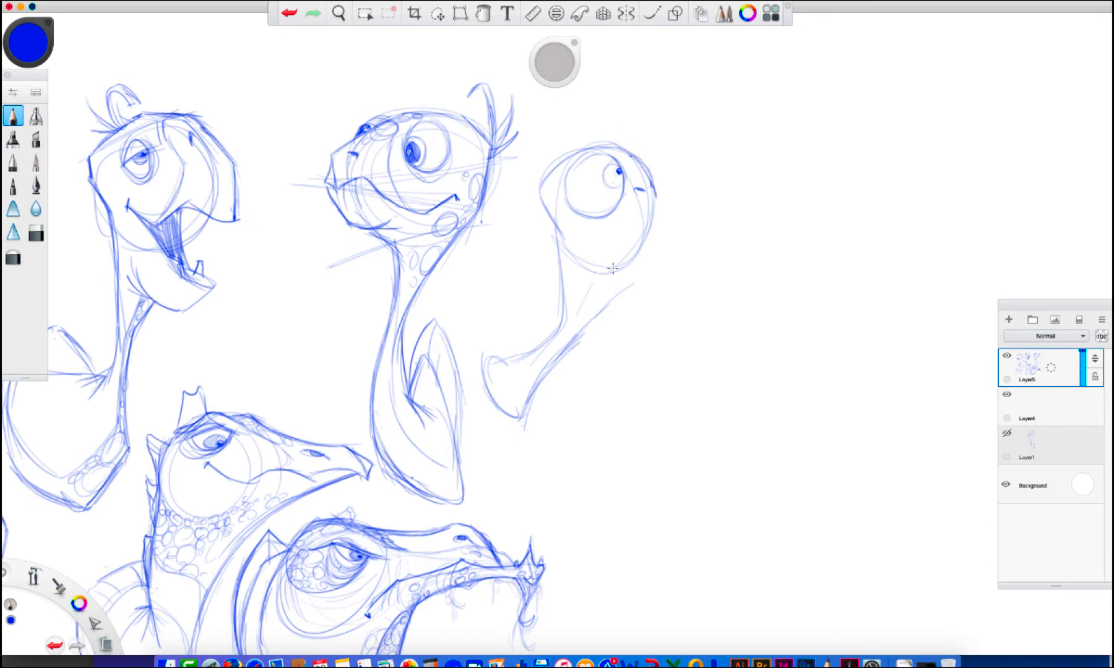
# Strengthen the back of the seventh turtle's head and neck, and draw the shell rim behind the neck base
pyautogui.moveTo(540, 200)
pyautogui.mouseDown()
pyautogui.moveTo(564, 241)
pyautogui.moveTo(550, 222)
pyautogui.moveTo(559, 282)
pyautogui.mouseUp()
pyautogui.moveTo(555, 331)
pyautogui.mouseDown()
pyautogui.moveTo(487, 380)
pyautogui.moveTo(501, 362)
pyautogui.mouseUp()
pyautogui.moveTo(480, 422)
pyautogui.mouseDown()
pyautogui.moveTo(470, 367)
pyautogui.moveTo(485, 332)
pyautogui.moveTo(490, 405)
pyautogui.moveTo(502, 364)
pyautogui.moveTo(481, 420)
pyautogui.mouseUp()
pyautogui.moveTo(486, 350)
pyautogui.mouseDown()
pyautogui.moveTo(486, 381)
pyautogui.moveTo(495, 358)
pyautogui.moveTo(521, 352)
pyautogui.mouseUp()
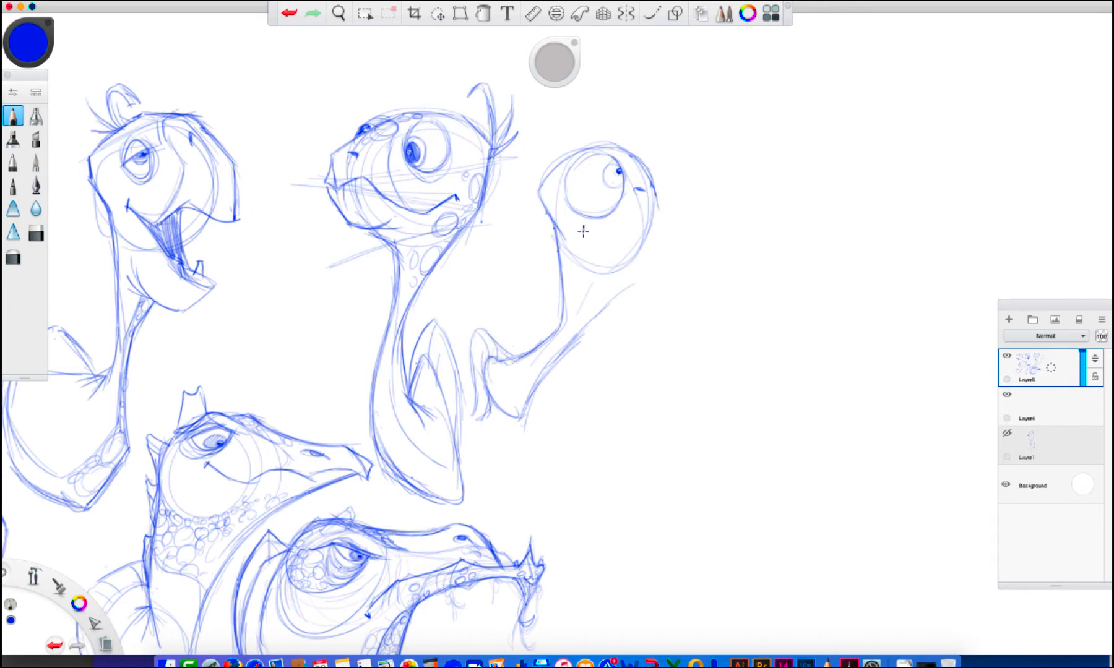
# Draw the seventh turtle's curved smile, pointed beak and chin line running down into the throat
pyautogui.moveTo(584, 225); pyautogui.dragTo(609, 236)
pyautogui.moveTo(630, 158); pyautogui.dragTo(631, 184)
pyautogui.moveTo(659, 225)
pyautogui.mouseDown()
pyautogui.moveTo(658, 208)
pyautogui.moveTo(611, 237)
pyautogui.mouseUp()
pyautogui.moveTo(658, 224)
pyautogui.mouseDown()
pyautogui.moveTo(657, 203)
pyautogui.moveTo(630, 286)
pyautogui.moveTo(581, 281)
pyautogui.mouseUp()
pyautogui.moveTo(603, 286); pyautogui.dragTo(632, 286)
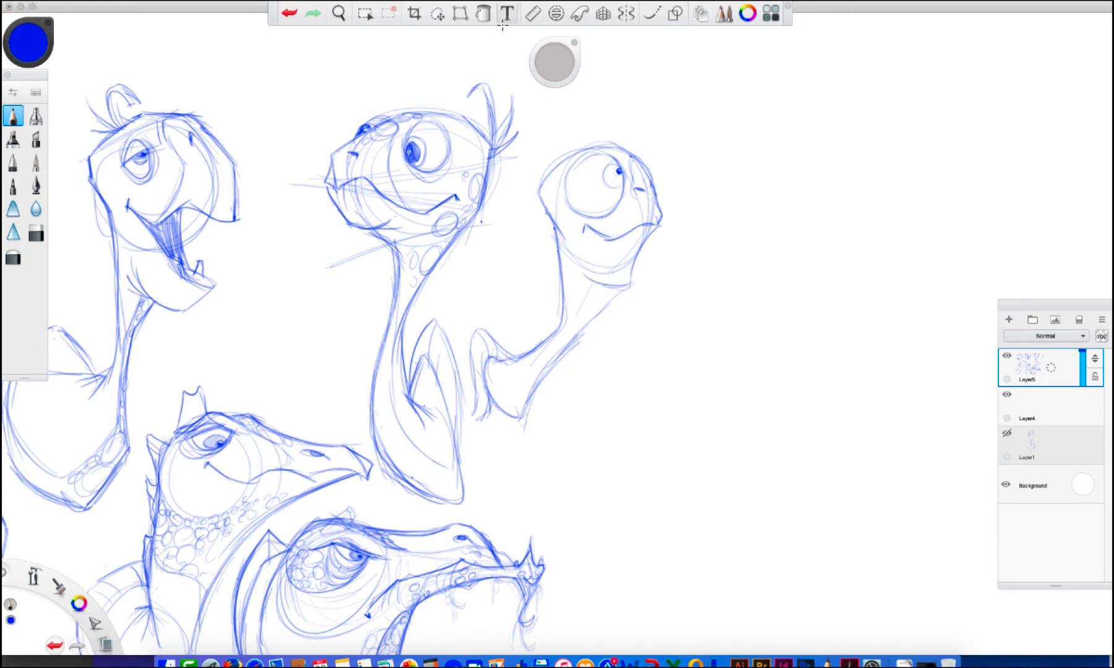
# Undo the last throat line, then outline a throat patch under the seventh turtle's beak and fill it with scales
pyautogui.click(290, 16)
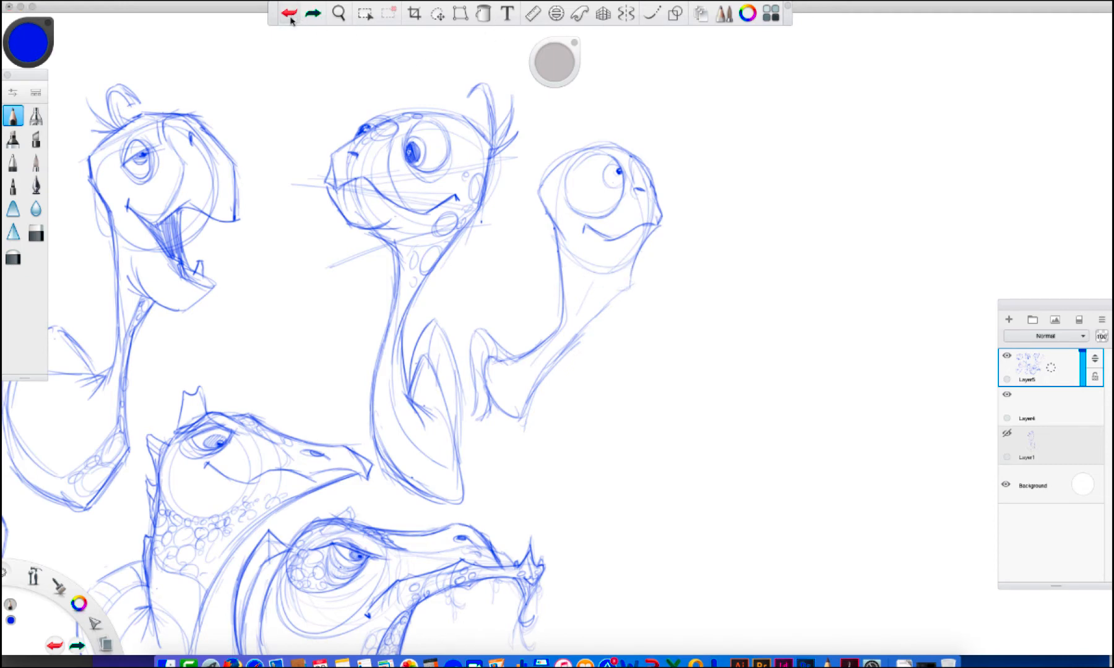
pyautogui.moveTo(614, 241); pyautogui.dragTo(606, 282)
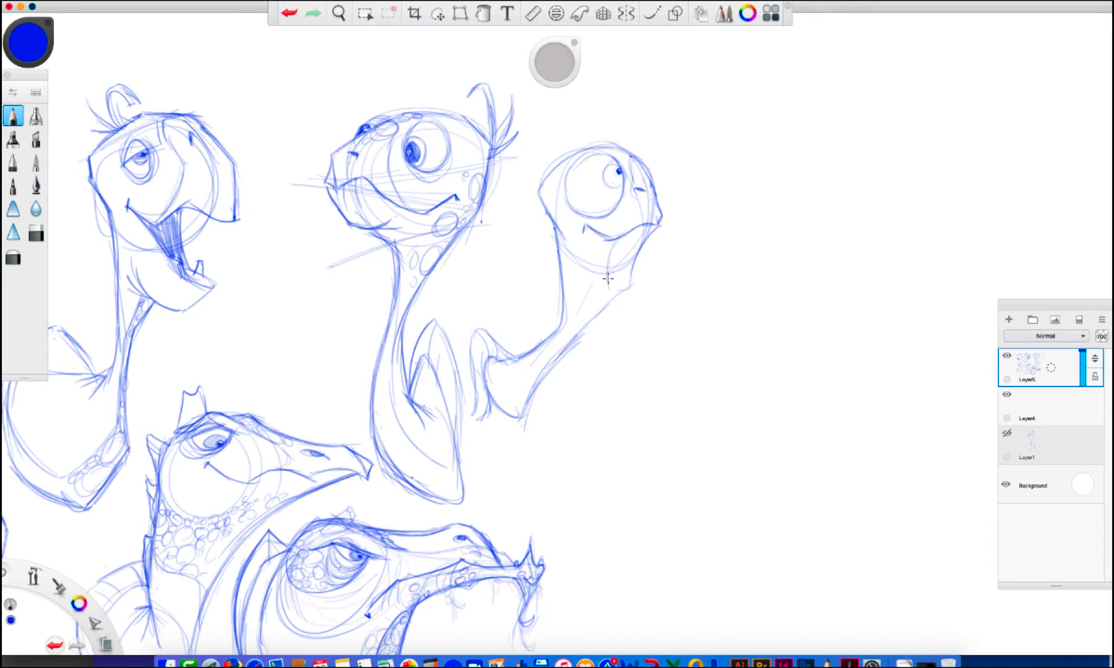
pyautogui.moveTo(638, 246)
pyautogui.mouseDown()
pyautogui.moveTo(628, 285)
pyautogui.moveTo(606, 284)
pyautogui.moveTo(633, 275)
pyautogui.moveTo(607, 263)
pyautogui.mouseUp()
pyautogui.moveTo(613, 282); pyautogui.dragTo(613, 277)
pyautogui.moveTo(625, 238)
pyautogui.mouseDown()
pyautogui.moveTo(629, 262)
pyautogui.moveTo(612, 269)
pyautogui.moveTo(521, 416)
pyautogui.mouseUp()
pyautogui.moveTo(491, 339)
pyautogui.mouseDown()
pyautogui.moveTo(470, 347)
pyautogui.moveTo(473, 402)
pyautogui.mouseUp()
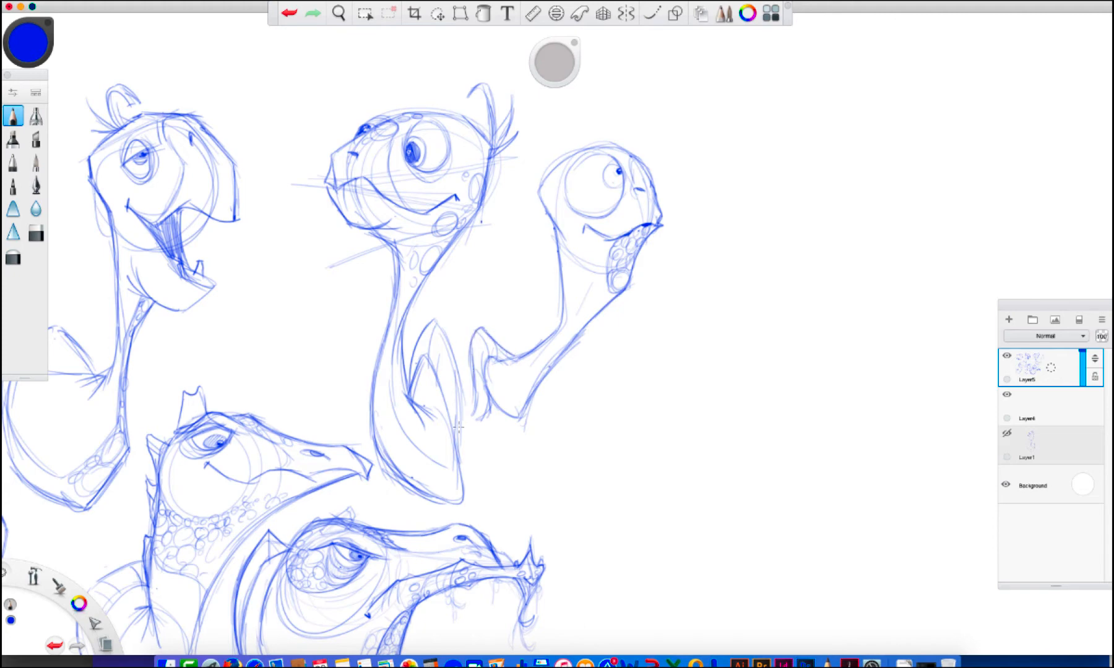
# Add a wispy hair tuft behind the seventh turtle's head and draw contour bands wrapping around its neck
pyautogui.moveTo(533, 185)
pyautogui.mouseDown()
pyautogui.moveTo(551, 113)
pyautogui.moveTo(539, 126)
pyautogui.moveTo(556, 103)
pyautogui.moveTo(534, 146)
pyautogui.moveTo(546, 161)
pyautogui.moveTo(561, 149)
pyautogui.moveTo(551, 169)
pyautogui.moveTo(545, 146)
pyautogui.moveTo(561, 164)
pyautogui.moveTo(525, 178)
pyautogui.moveTo(641, 163)
pyautogui.mouseUp()
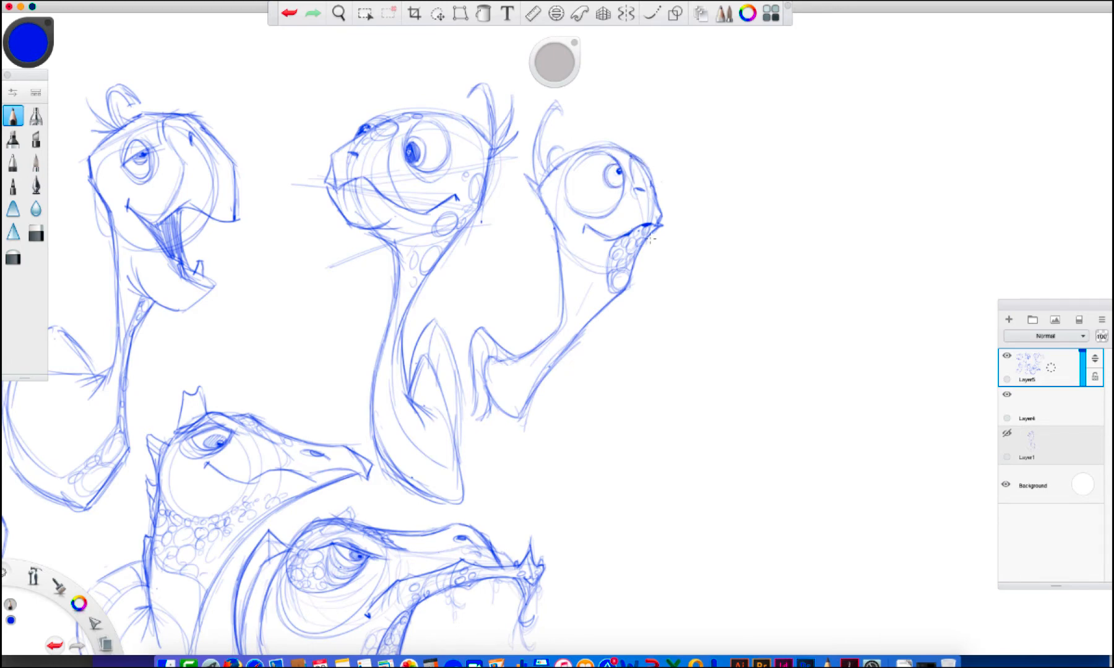
pyautogui.moveTo(524, 174)
pyautogui.mouseDown()
pyautogui.moveTo(554, 222)
pyautogui.moveTo(564, 297)
pyautogui.moveTo(583, 325)
pyautogui.mouseUp()
pyautogui.moveTo(564, 263); pyautogui.dragTo(598, 309)
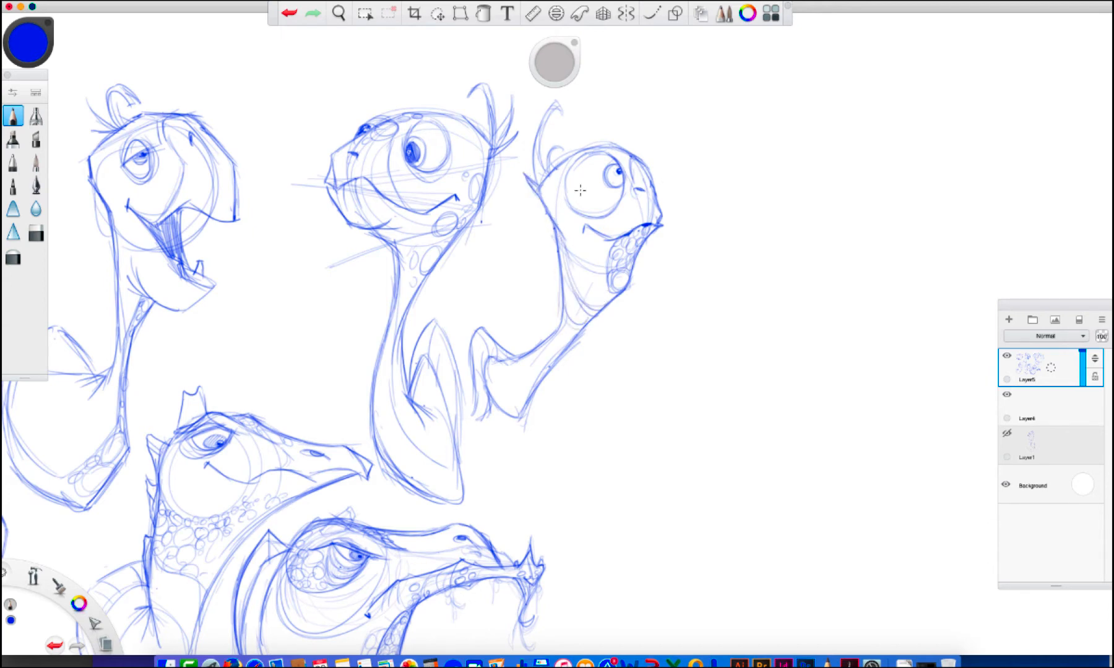
pyautogui.click(289, 14)
pyautogui.moveTo(565, 263); pyautogui.dragTo(601, 306)
pyautogui.moveTo(546, 338)
pyautogui.mouseDown()
pyautogui.moveTo(540, 377)
pyautogui.moveTo(553, 396)
pyautogui.moveTo(519, 410)
pyautogui.mouseUp()
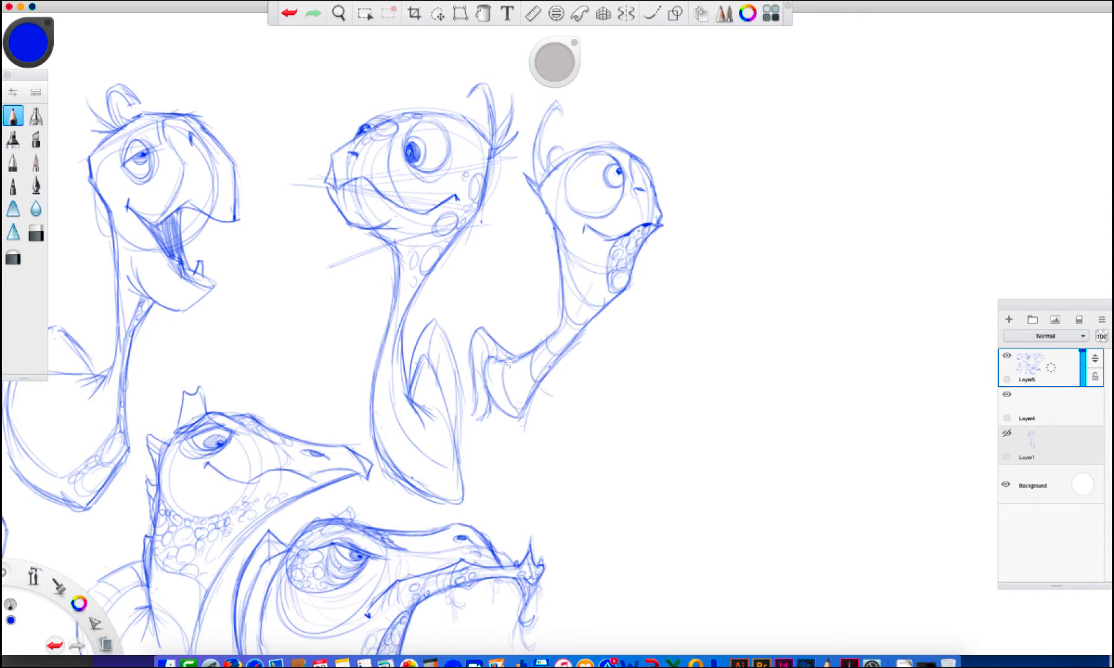
pyautogui.moveTo(510, 361); pyautogui.dragTo(549, 331)
pyautogui.moveTo(546, 171); pyautogui.dragTo(536, 146)
# Block in an eighth turtle below the seventh, with a flat oval head and a neck curving down to a flared base
pyautogui.press('space')
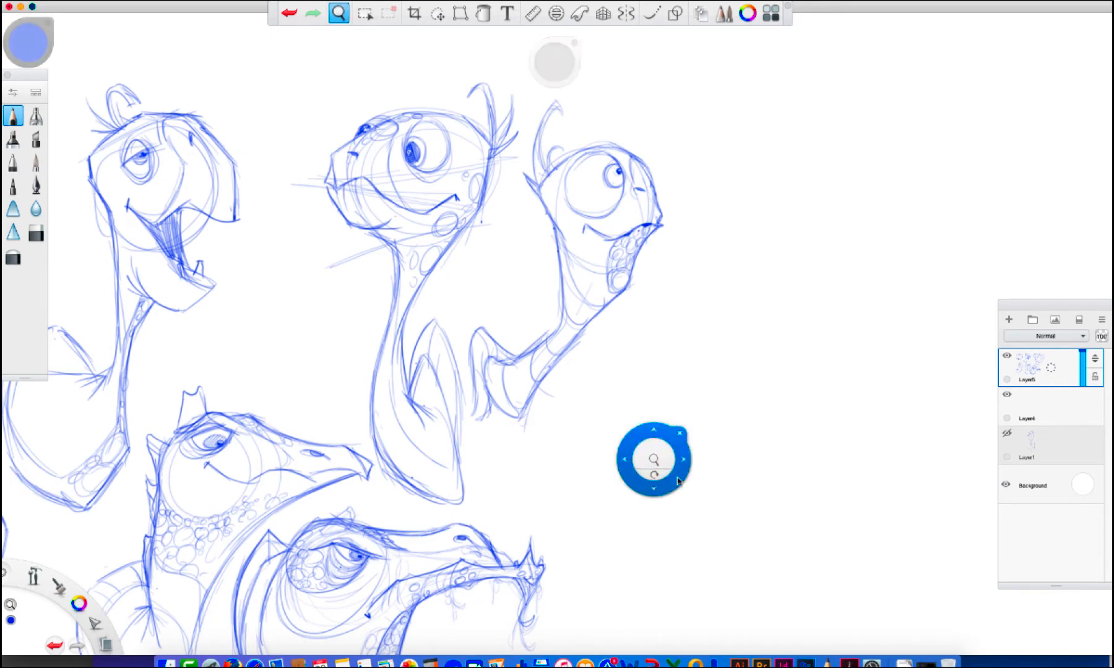
pyautogui.moveTo(679, 484); pyautogui.dragTo(618, 422)
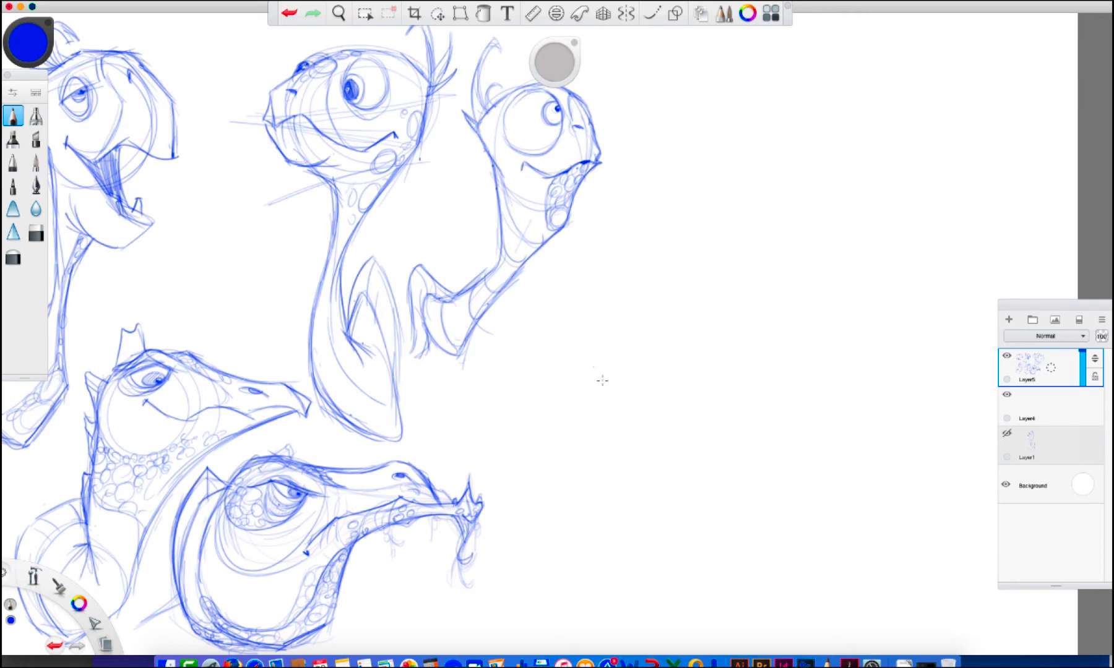
pyautogui.moveTo(733, 539); pyautogui.dragTo(677, 469)
pyautogui.moveTo(667, 374)
pyautogui.mouseDown()
pyautogui.moveTo(611, 363)
pyautogui.moveTo(666, 410)
pyautogui.moveTo(673, 442)
pyautogui.mouseUp()
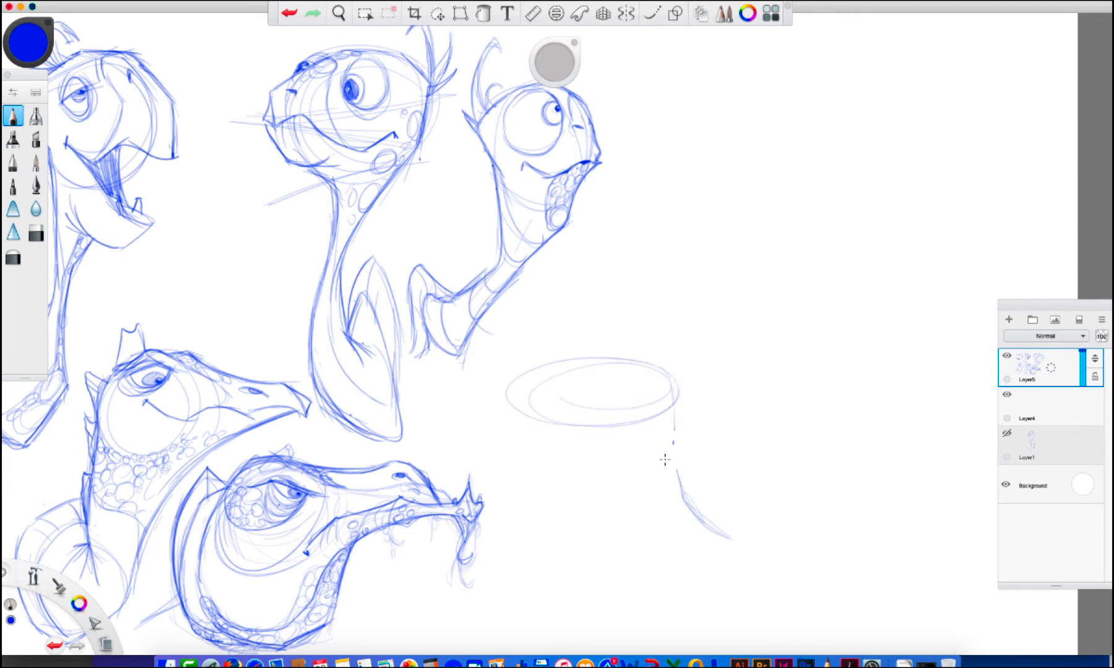
pyautogui.moveTo(673, 384)
pyautogui.mouseDown()
pyautogui.moveTo(692, 495)
pyautogui.moveTo(740, 523)
pyautogui.moveTo(648, 512)
pyautogui.mouseUp()
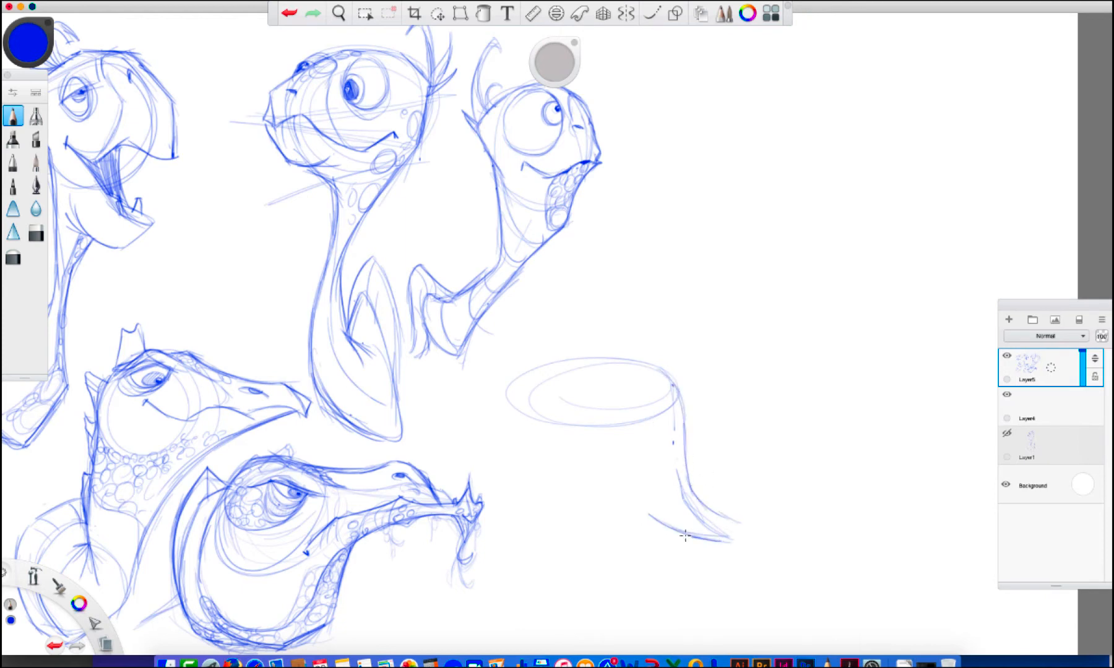
pyautogui.moveTo(730, 542)
pyautogui.mouseDown()
pyautogui.moveTo(631, 485)
pyautogui.moveTo(633, 445)
pyautogui.moveTo(554, 422)
pyautogui.mouseUp()
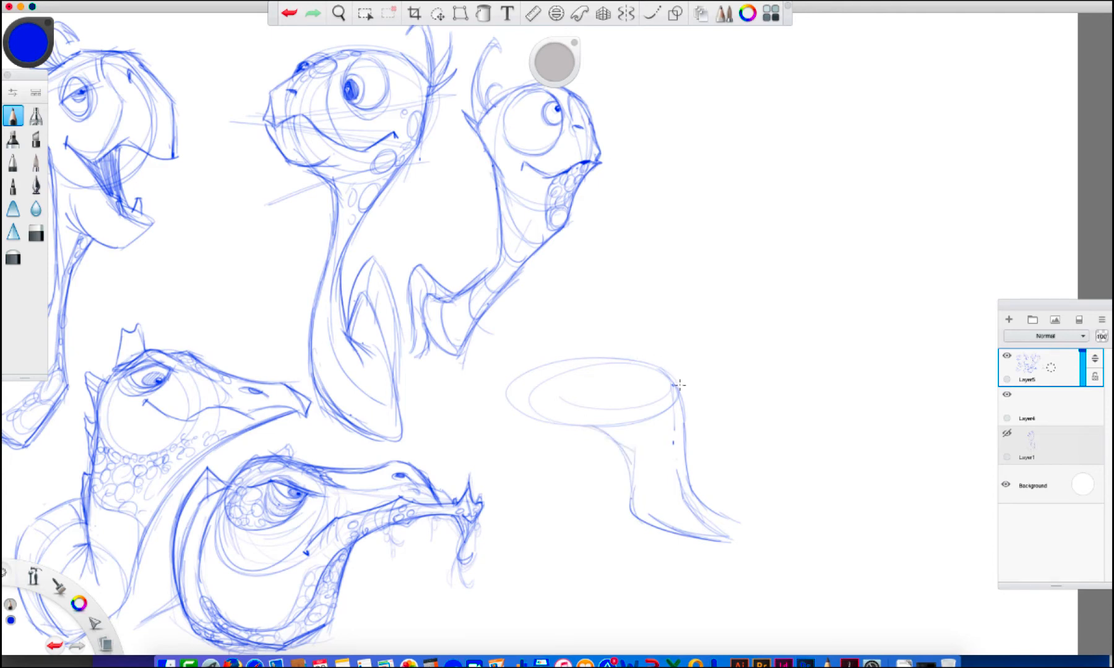
# Draw ridged brow bumps along the top of the eighth turtle's flat head
pyautogui.moveTo(679, 384)
pyautogui.mouseDown()
pyautogui.moveTo(641, 351)
pyautogui.moveTo(680, 384)
pyautogui.moveTo(635, 363)
pyautogui.moveTo(653, 357)
pyautogui.moveTo(645, 343)
pyautogui.moveTo(654, 357)
pyautogui.moveTo(628, 358)
pyautogui.mouseUp()
pyautogui.moveTo(630, 348); pyautogui.dragTo(641, 347)
pyautogui.moveTo(643, 356); pyautogui.dragTo(646, 344)
pyautogui.moveTo(651, 356); pyautogui.dragTo(650, 344)
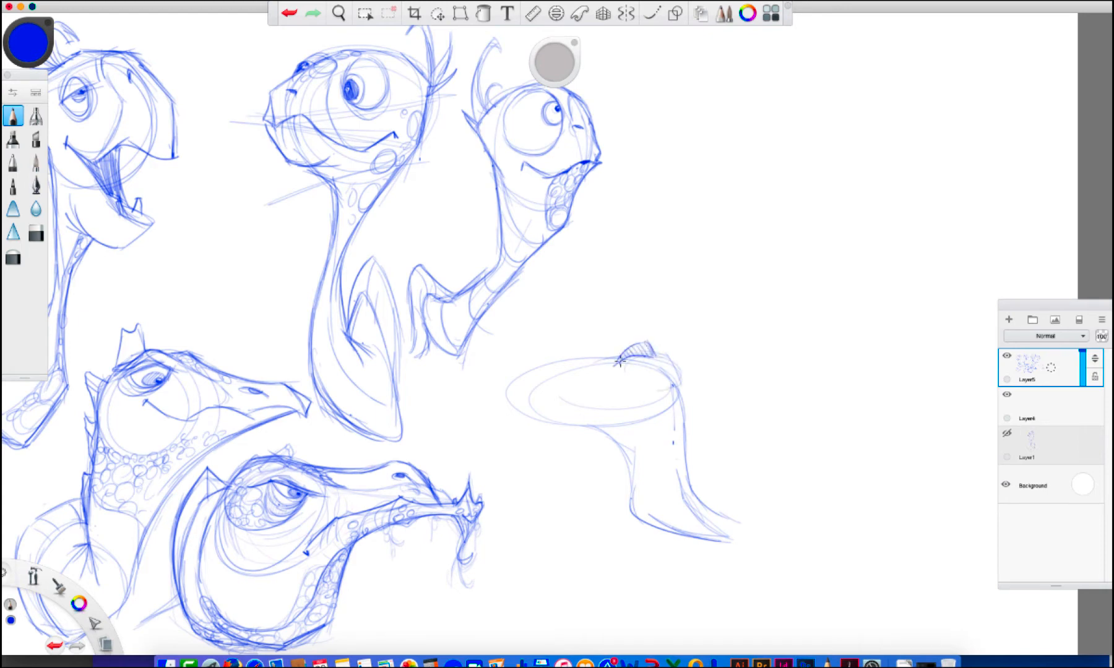
pyautogui.moveTo(609, 353)
pyautogui.mouseDown()
pyautogui.moveTo(556, 374)
pyautogui.moveTo(558, 387)
pyautogui.moveTo(579, 381)
pyautogui.moveTo(587, 373)
pyautogui.moveTo(550, 380)
pyautogui.moveTo(640, 337)
pyautogui.moveTo(627, 341)
pyautogui.mouseUp()
# Draw the eighth turtle's nostril, snout and mouth line, and join the heavy lower jaw to the neck
pyautogui.moveTo(548, 395)
pyautogui.mouseDown()
pyautogui.moveTo(511, 404)
pyautogui.moveTo(656, 385)
pyautogui.moveTo(572, 408)
pyautogui.moveTo(540, 440)
pyautogui.moveTo(528, 423)
pyautogui.moveTo(522, 434)
pyautogui.mouseUp()
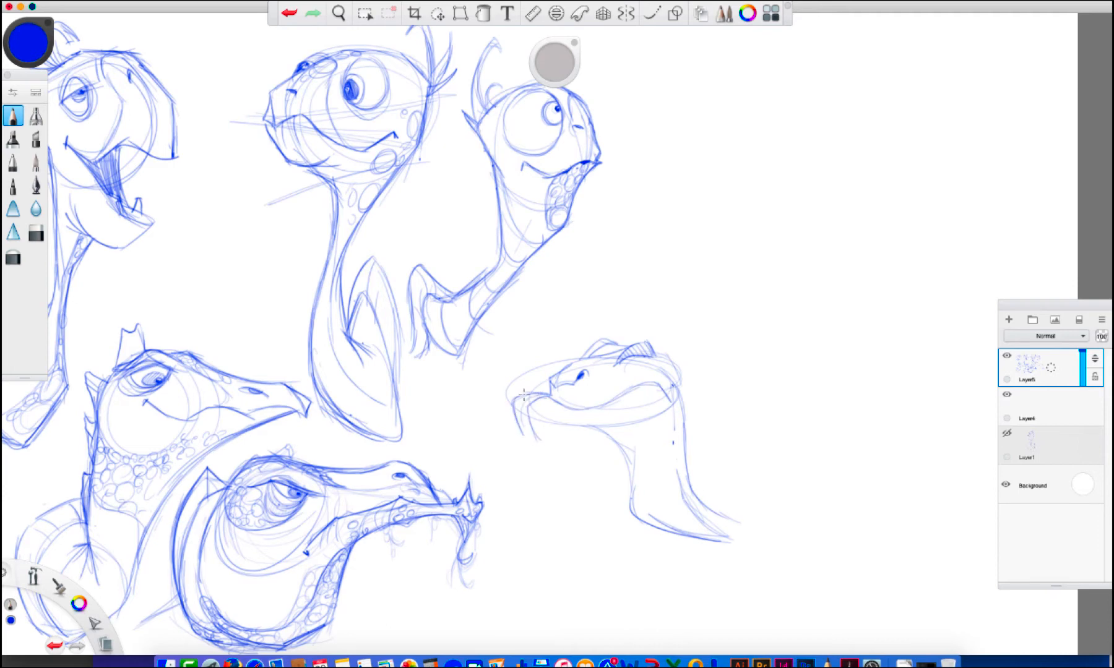
pyautogui.moveTo(605, 401)
pyautogui.mouseDown()
pyautogui.moveTo(610, 423)
pyautogui.moveTo(642, 433)
pyautogui.mouseUp()
pyautogui.moveTo(550, 423)
pyautogui.mouseDown()
pyautogui.moveTo(536, 435)
pyautogui.moveTo(557, 448)
pyautogui.moveTo(609, 440)
pyautogui.moveTo(631, 509)
pyautogui.mouseUp()
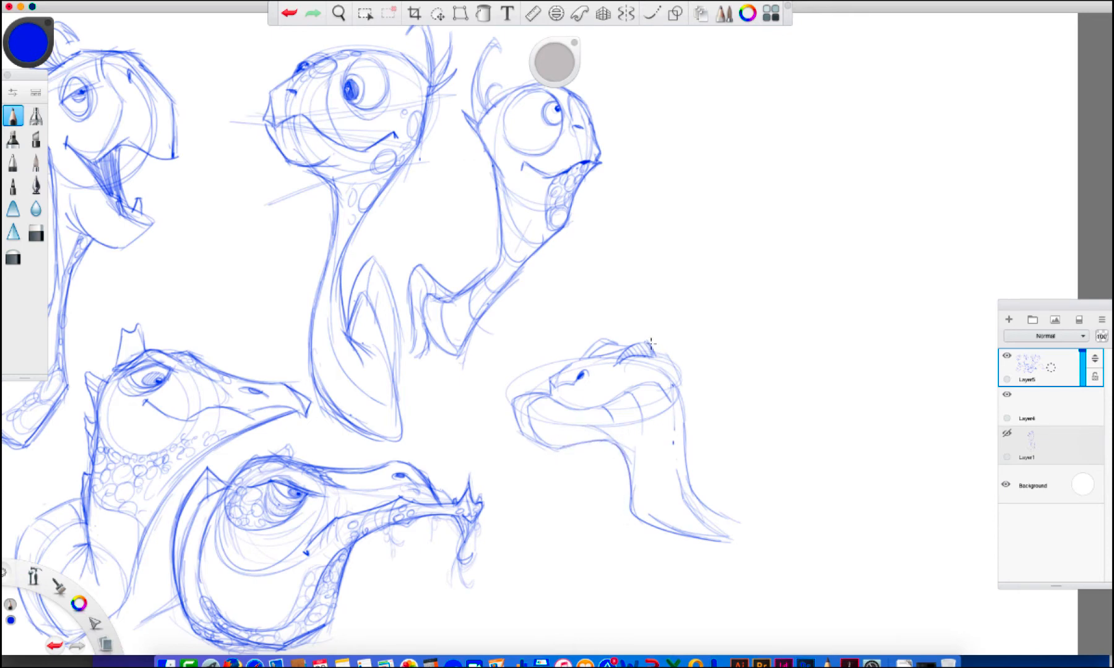
# Hatch the eighth turtle's brow ridge, mark the mouth corner and beak tip, and outline the eye under the brow
pyautogui.moveTo(649, 343); pyautogui.dragTo(654, 356)
pyautogui.moveTo(654, 345); pyautogui.dragTo(657, 355)
pyautogui.moveTo(581, 357); pyautogui.dragTo(553, 375)
pyautogui.moveTo(586, 401); pyautogui.dragTo(601, 409)
pyautogui.moveTo(538, 389); pyautogui.dragTo(575, 411)
pyautogui.moveTo(620, 363)
pyautogui.mouseDown()
pyautogui.moveTo(645, 359)
pyautogui.moveTo(639, 372)
pyautogui.moveTo(600, 339)
pyautogui.moveTo(584, 356)
pyautogui.mouseUp()
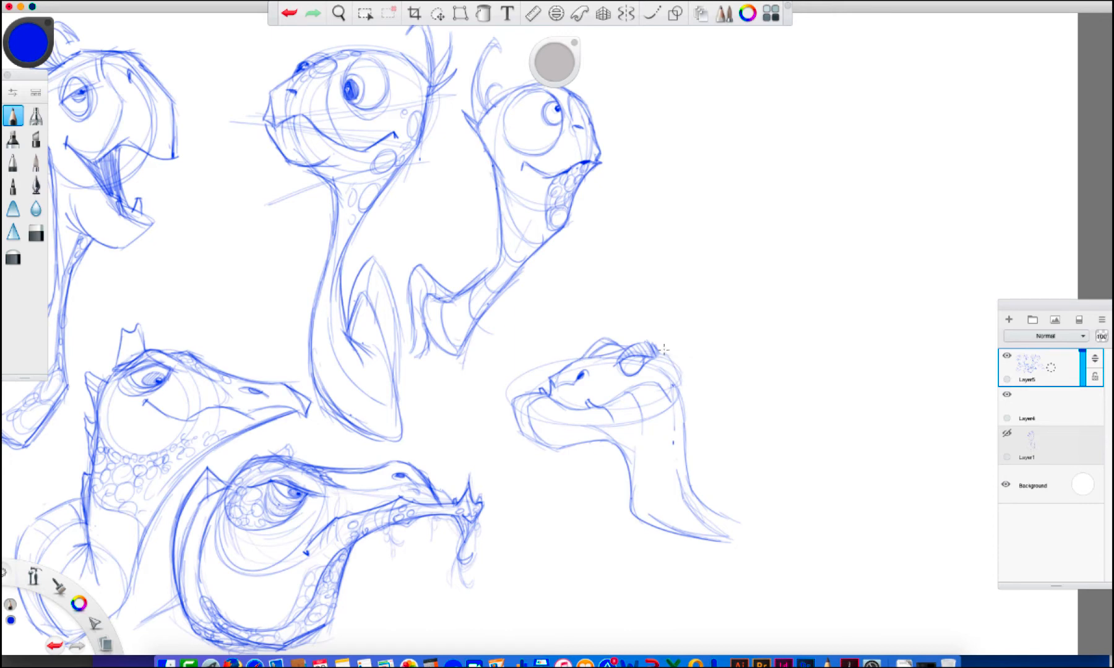
# Sketch the upswept shell rim at the eighth turtle's neck base, and detail its half-closed eye and jaw spots
pyautogui.moveTo(674, 370)
pyautogui.mouseDown()
pyautogui.moveTo(693, 489)
pyautogui.moveTo(722, 521)
pyautogui.moveTo(738, 514)
pyautogui.moveTo(760, 459)
pyautogui.moveTo(771, 538)
pyautogui.mouseUp()
pyautogui.moveTo(781, 427)
pyautogui.mouseDown()
pyautogui.moveTo(750, 574)
pyautogui.moveTo(781, 489)
pyautogui.mouseUp()
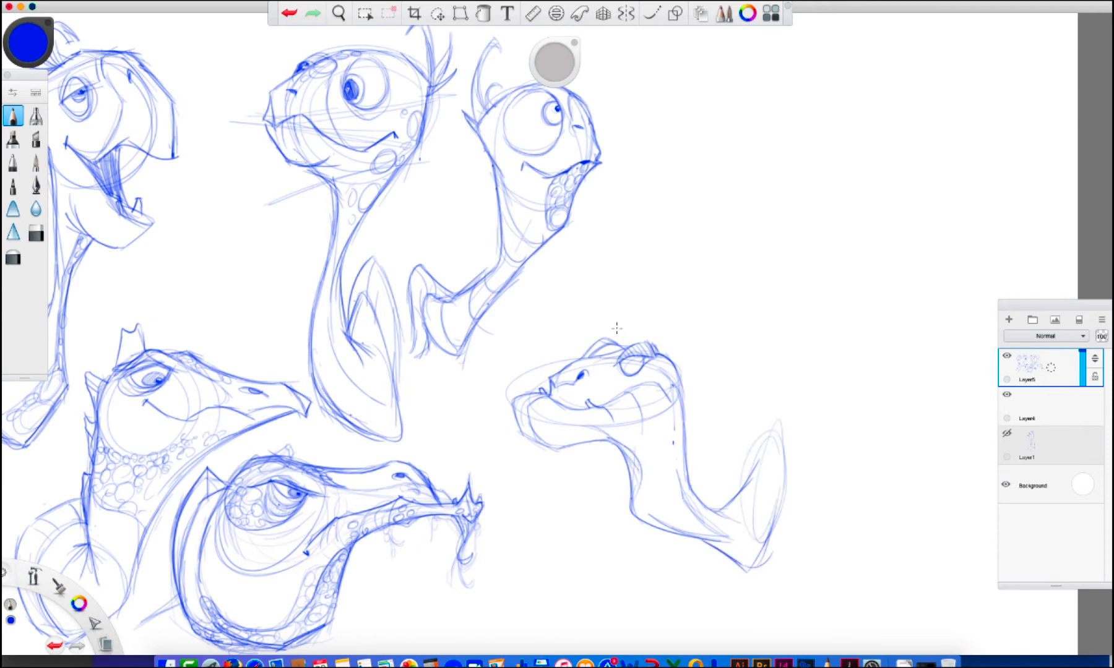
pyautogui.moveTo(642, 385)
pyautogui.mouseDown()
pyautogui.moveTo(564, 407)
pyautogui.moveTo(528, 397)
pyautogui.moveTo(563, 415)
pyautogui.moveTo(588, 374)
pyautogui.moveTo(648, 385)
pyautogui.moveTo(621, 382)
pyautogui.moveTo(631, 388)
pyautogui.moveTo(637, 358)
pyautogui.moveTo(648, 357)
pyautogui.mouseUp()
pyautogui.click(545, 421)
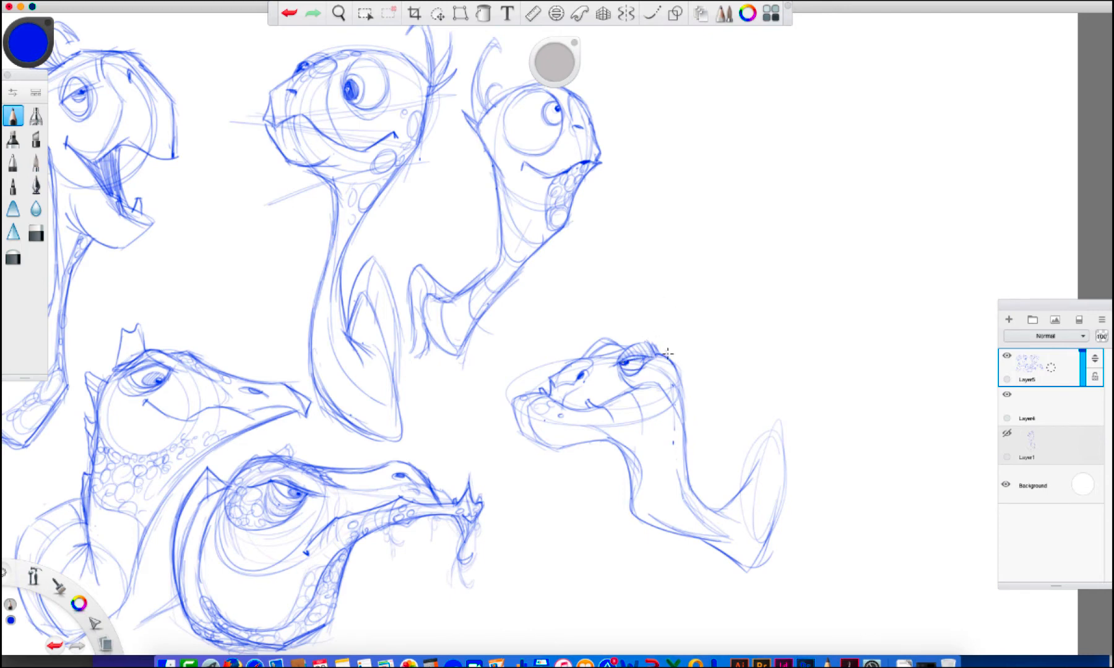
# Add a curved horn crest on the eighth turtle's head and stringy whiskers hanging under its chin
pyautogui.moveTo(641, 324)
pyautogui.mouseDown()
pyautogui.moveTo(619, 318)
pyautogui.moveTo(635, 325)
pyautogui.moveTo(635, 343)
pyautogui.moveTo(672, 355)
pyautogui.moveTo(683, 386)
pyautogui.mouseUp()
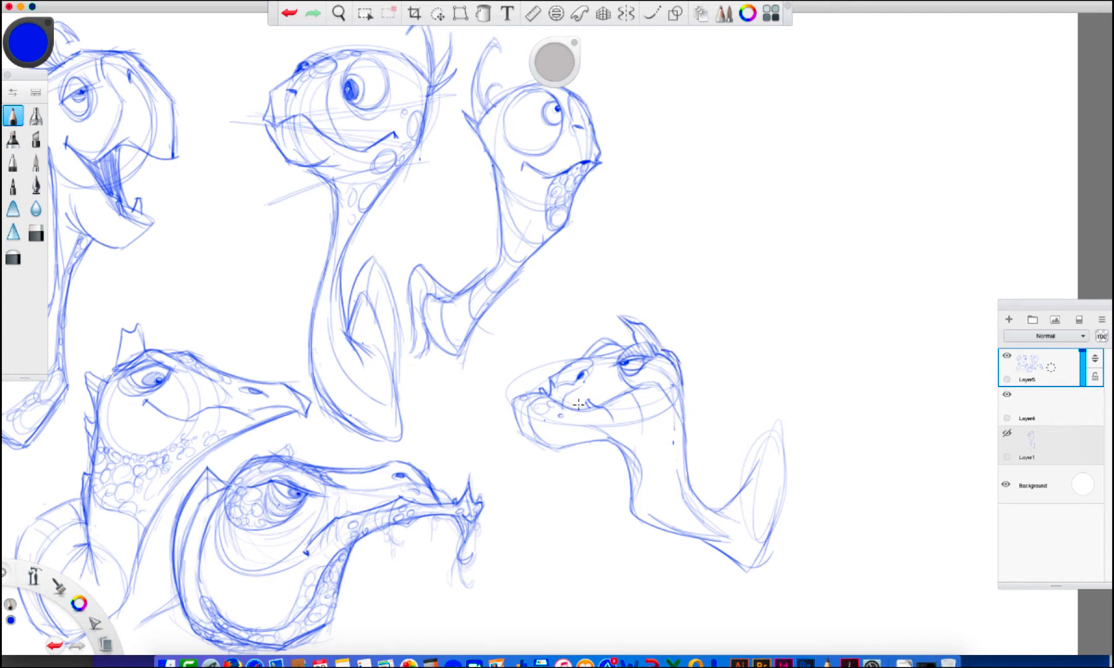
pyautogui.moveTo(579, 405); pyautogui.dragTo(574, 494)
pyautogui.moveTo(584, 452)
pyautogui.mouseDown()
pyautogui.moveTo(587, 504)
pyautogui.moveTo(576, 490)
pyautogui.mouseUp()
pyautogui.moveTo(585, 437); pyautogui.dragTo(582, 459)
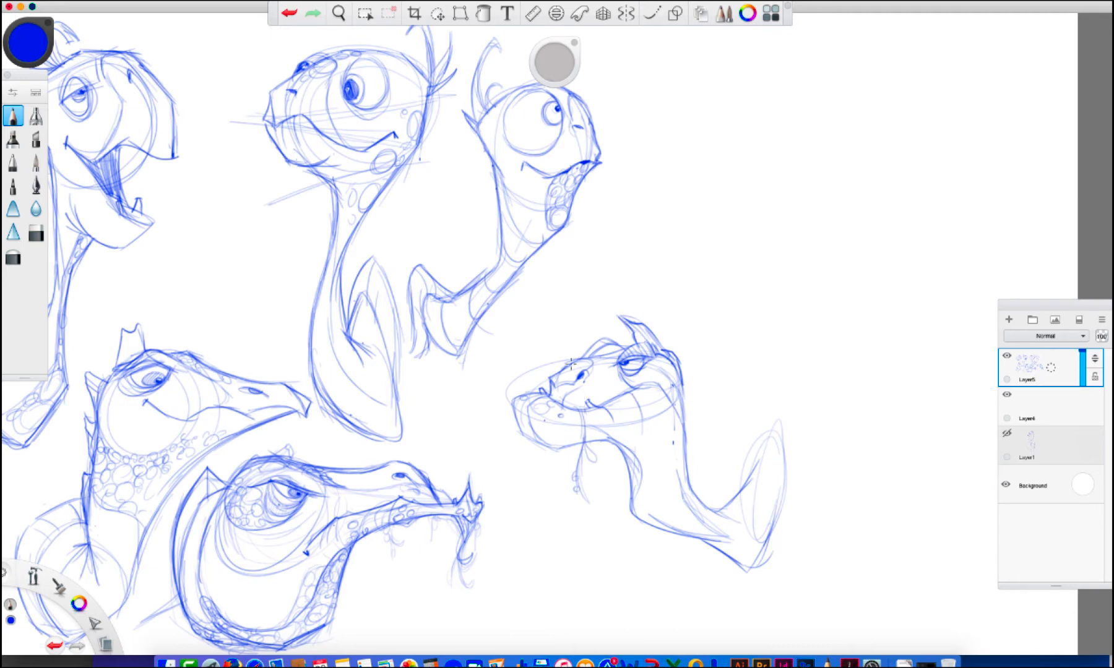
# Darken the eighth turtle's brow, back of head and neck contours, and add wrinkle lines along the neck
pyautogui.moveTo(580, 358); pyautogui.dragTo(603, 338)
pyautogui.moveTo(630, 317)
pyautogui.mouseDown()
pyautogui.moveTo(678, 374)
pyautogui.moveTo(687, 474)
pyautogui.mouseUp()
pyautogui.moveTo(672, 422); pyautogui.dragTo(663, 456)
pyautogui.moveTo(678, 443); pyautogui.dragTo(641, 517)
pyautogui.moveTo(711, 511); pyautogui.dragTo(756, 515)
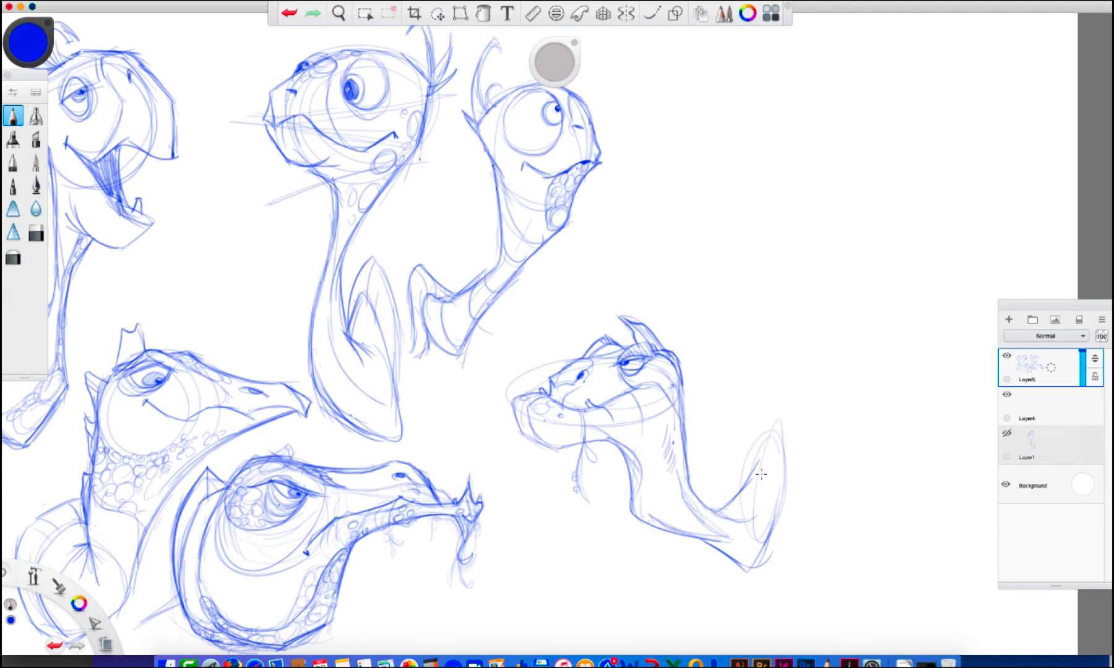
# Add scales inside the eighth turtle's shell rim and along its lower jaw, and shade its neck and snout
pyautogui.moveTo(769, 451)
pyautogui.mouseDown()
pyautogui.moveTo(750, 478)
pyautogui.moveTo(764, 486)
pyautogui.moveTo(740, 495)
pyautogui.moveTo(734, 515)
pyautogui.moveTo(758, 487)
pyautogui.moveTo(746, 514)
pyautogui.mouseUp()
pyautogui.moveTo(511, 412)
pyautogui.mouseDown()
pyautogui.moveTo(518, 434)
pyautogui.moveTo(558, 448)
pyautogui.moveTo(544, 436)
pyautogui.moveTo(545, 449)
pyautogui.moveTo(552, 430)
pyautogui.moveTo(519, 427)
pyautogui.moveTo(560, 427)
pyautogui.moveTo(562, 450)
pyautogui.moveTo(596, 439)
pyautogui.mouseUp()
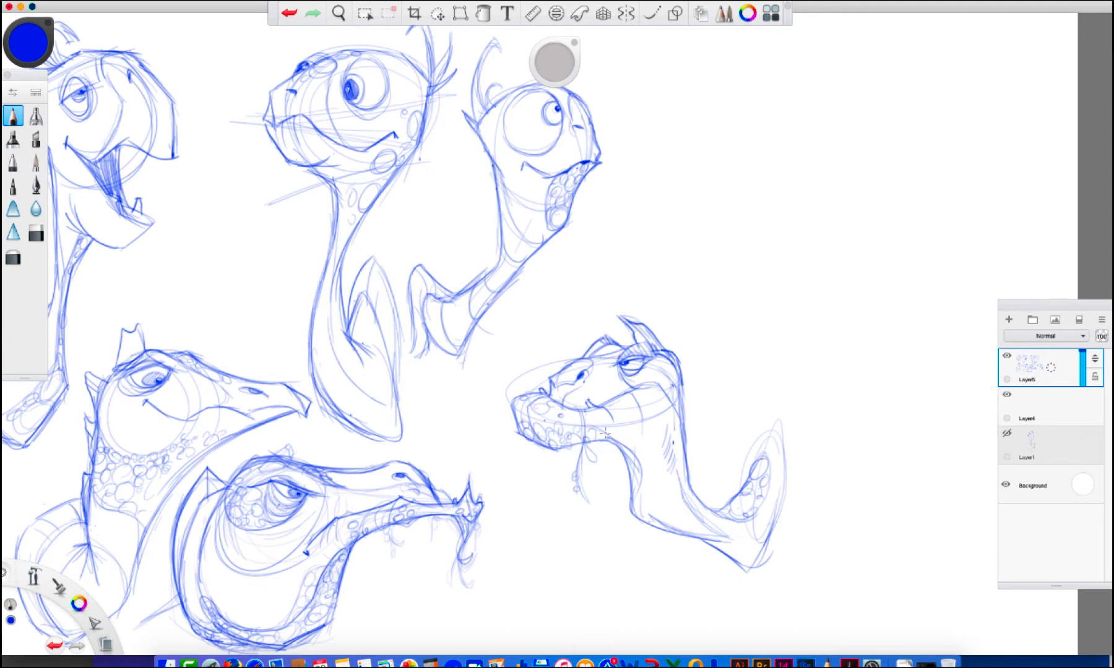
pyautogui.moveTo(683, 431); pyautogui.dragTo(694, 496)
pyautogui.moveTo(649, 432); pyautogui.dragTo(658, 458)
pyautogui.moveTo(622, 399); pyautogui.dragTo(667, 382)
pyautogui.moveTo(555, 367)
pyautogui.mouseDown()
pyautogui.moveTo(559, 405)
pyautogui.moveTo(583, 373)
pyautogui.mouseUp()
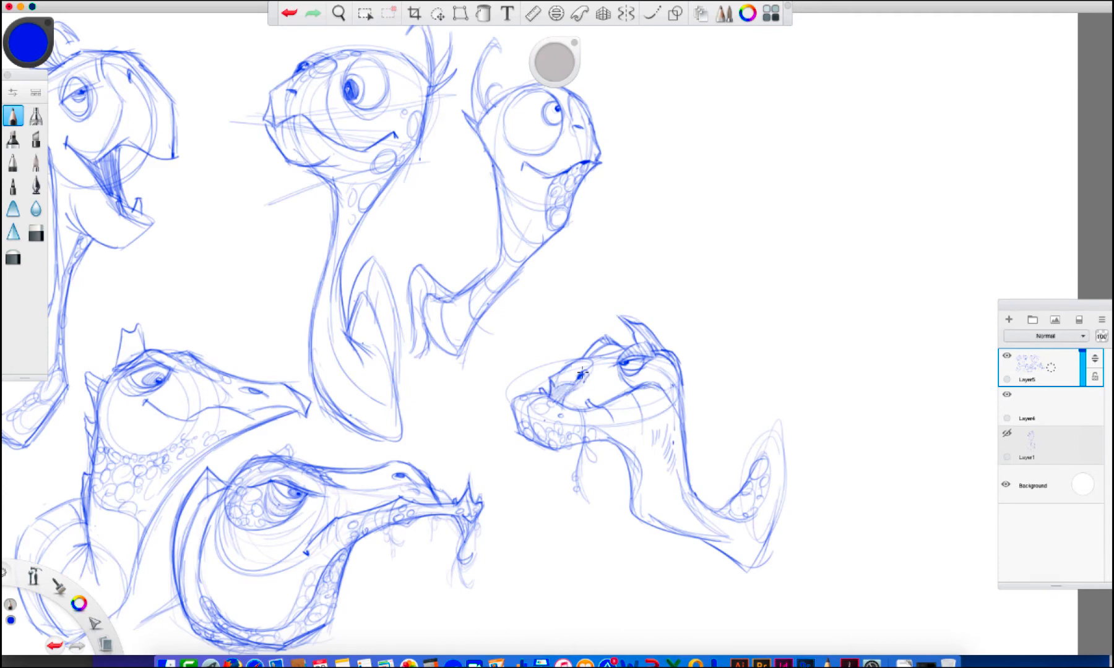
pyautogui.moveTo(622, 295)
pyautogui.mouseDown()
pyautogui.moveTo(512, 478)
pyautogui.moveTo(809, 423)
pyautogui.mouseUp()
pyautogui.click(289, 13)
pyautogui.click(438, 12)
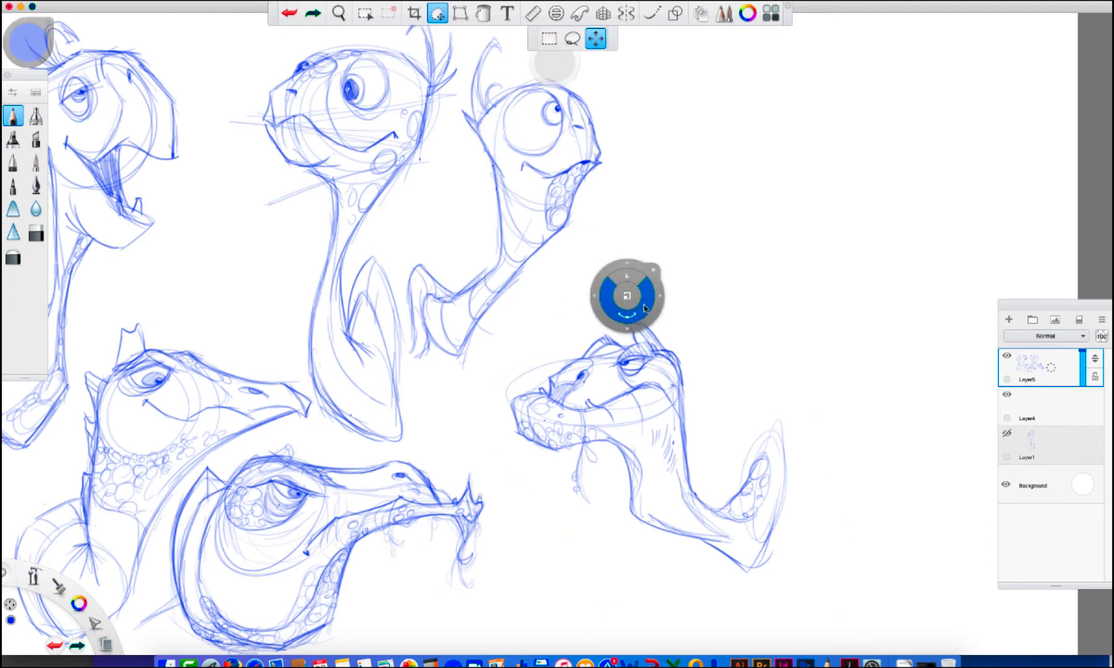
pyautogui.moveTo(630, 324)
pyautogui.mouseDown()
pyautogui.moveTo(657, 245)
pyautogui.moveTo(629, 303)
pyautogui.moveTo(491, 86)
pyautogui.mouseUp()
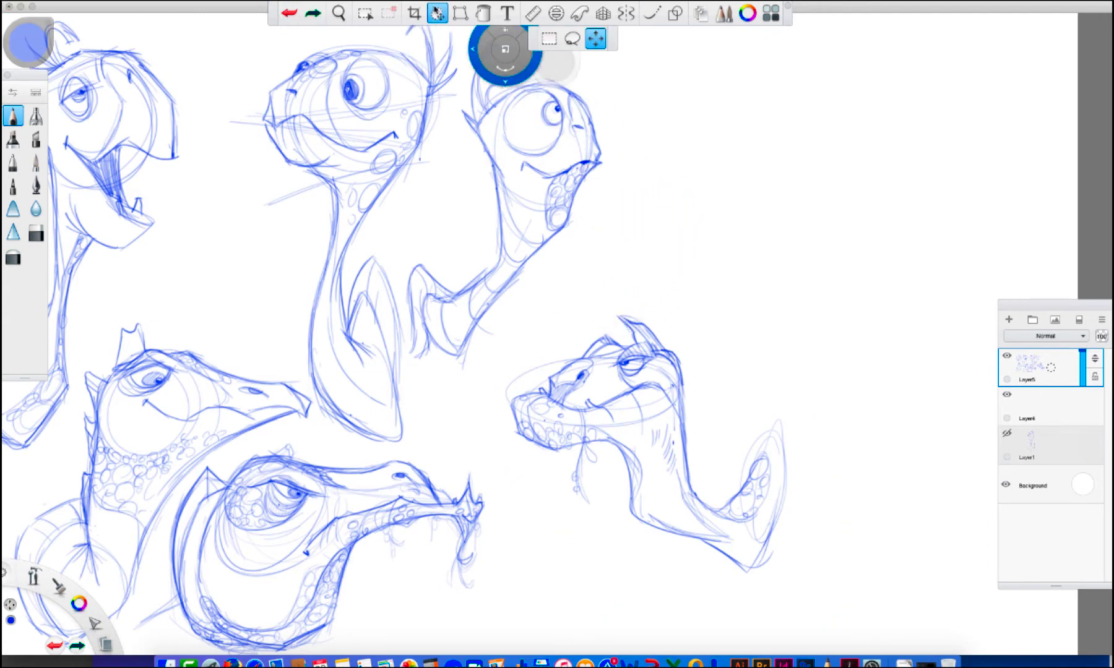
pyautogui.click(437, 12)
pyautogui.moveTo(618, 285); pyautogui.dragTo(605, 293)
pyautogui.click(289, 12)
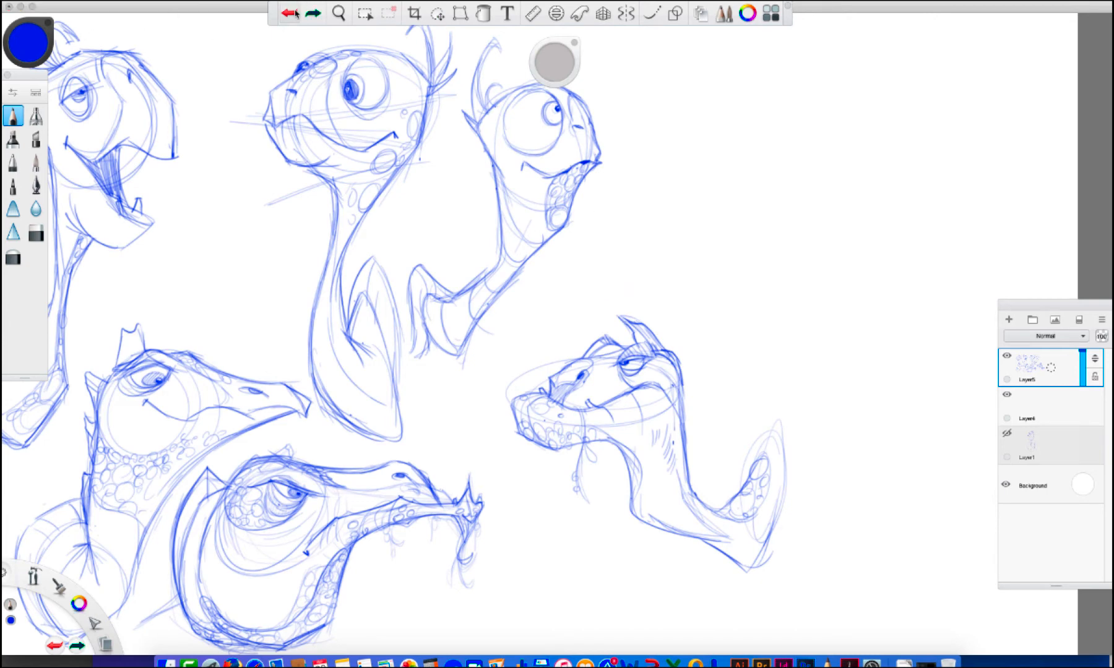
pyautogui.click(437, 13)
pyautogui.moveTo(472, 78)
pyautogui.mouseDown()
pyautogui.moveTo(632, 319)
pyautogui.moveTo(651, 299)
pyautogui.mouseUp()
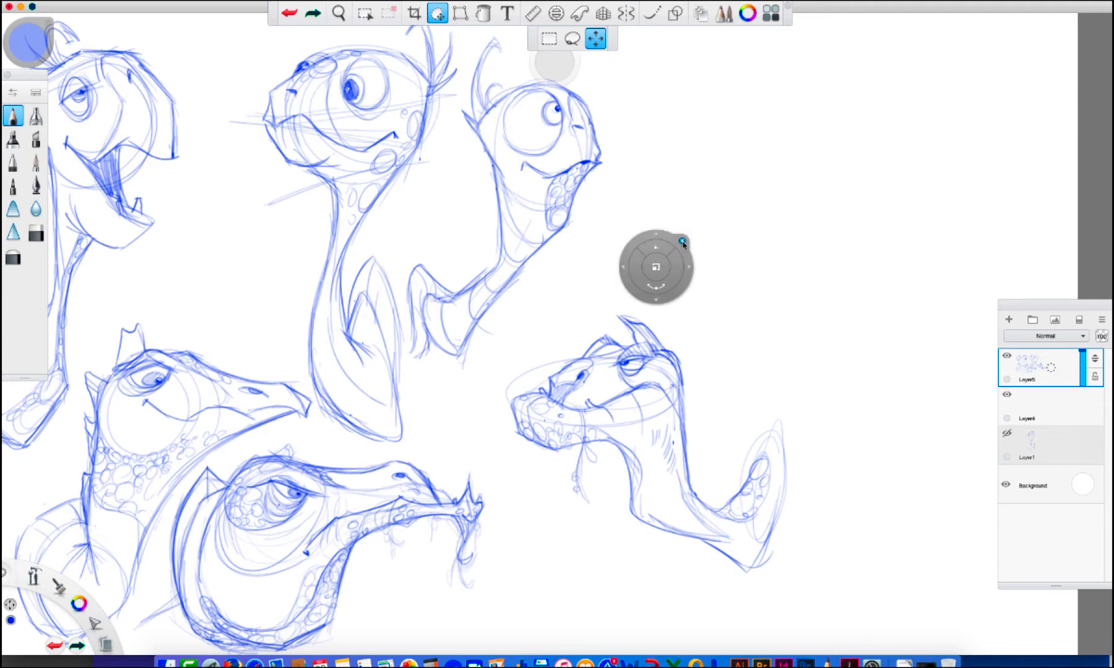
pyautogui.click(682, 242)
pyautogui.click(436, 15)
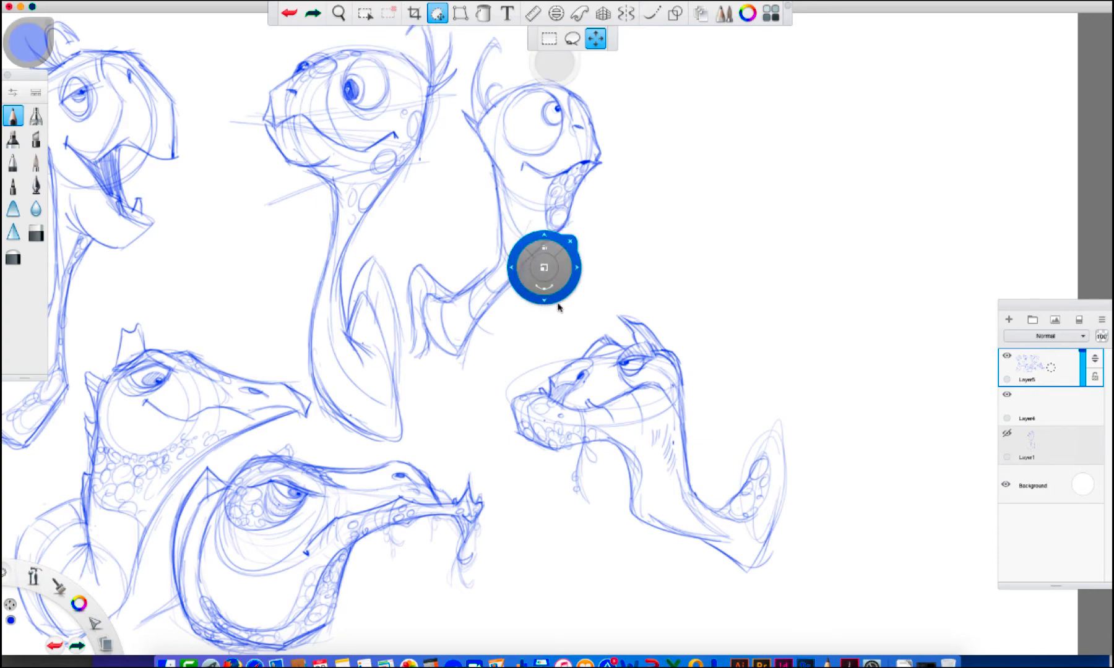
pyautogui.press('Escape')
# Move the selected eighth turtle head closer to the neighbouring heads, and deselect it
pyautogui.click(437, 15)
pyautogui.moveTo(583, 310)
pyautogui.mouseDown()
pyautogui.moveTo(516, 343)
pyautogui.moveTo(575, 302)
pyautogui.moveTo(583, 312)
pyautogui.moveTo(506, 447)
pyautogui.moveTo(677, 598)
pyautogui.moveTo(689, 286)
pyautogui.moveTo(602, 364)
pyautogui.mouseUp()
pyautogui.click(597, 260)
pyautogui.click(439, 16)
pyautogui.click(572, 38)
pyautogui.press('super+d')
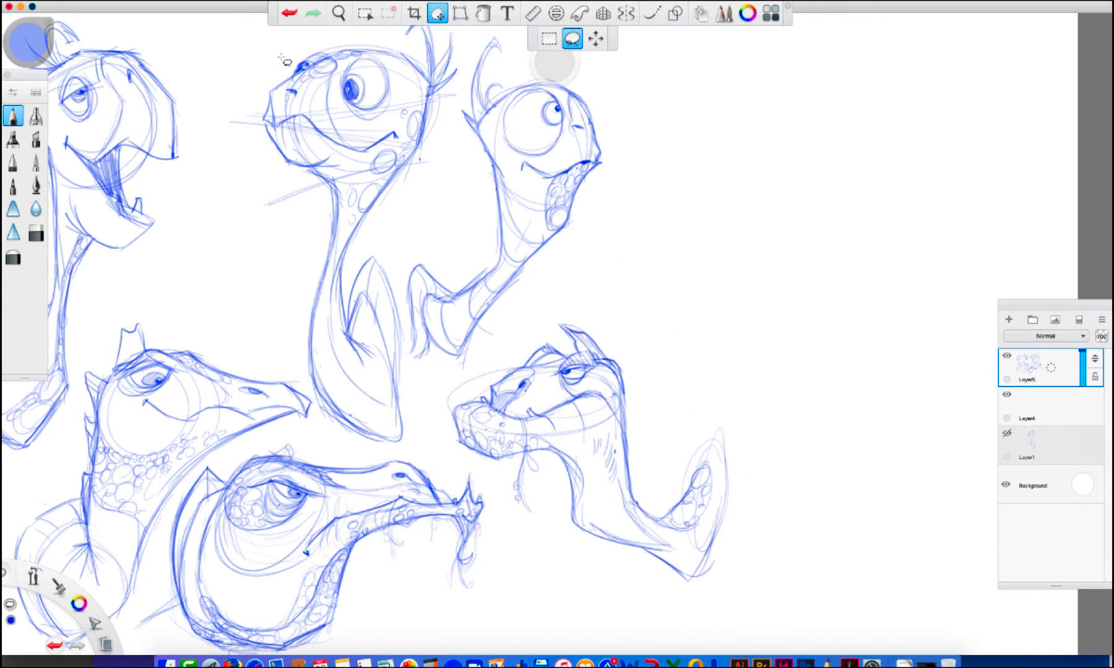
# Start saving the drawing as a TIFF named RoughTurtle3, with the Desktop as the location
pyautogui.click(136, 6)
pyautogui.click(186, 81)
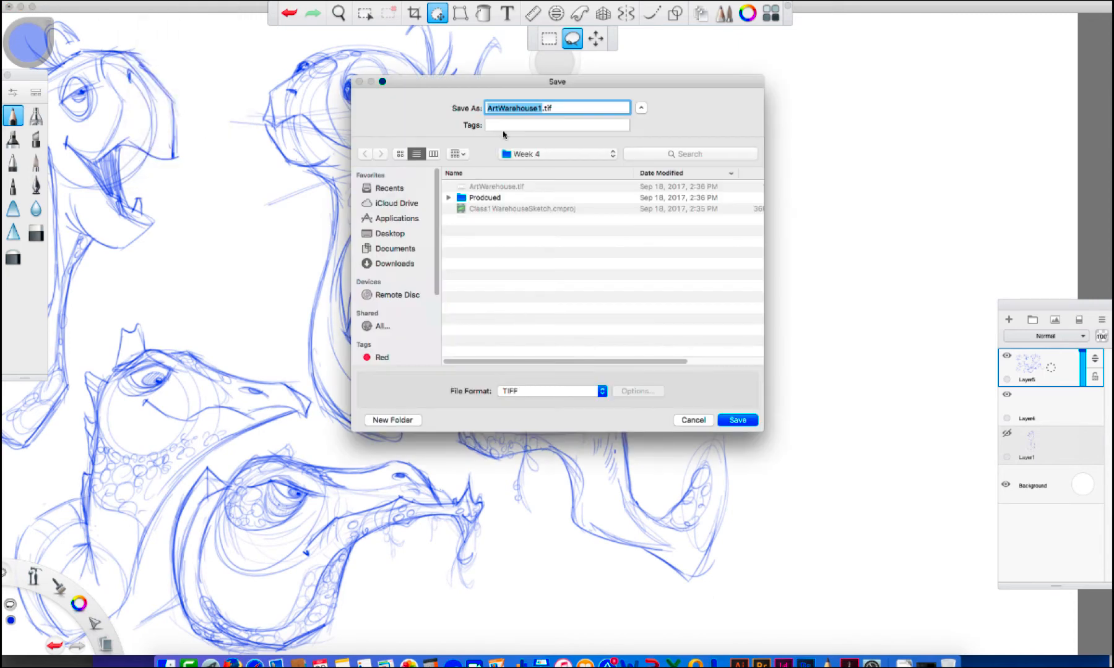
pyautogui.write('RoughTurtle3')
pyautogui.click(390, 234)
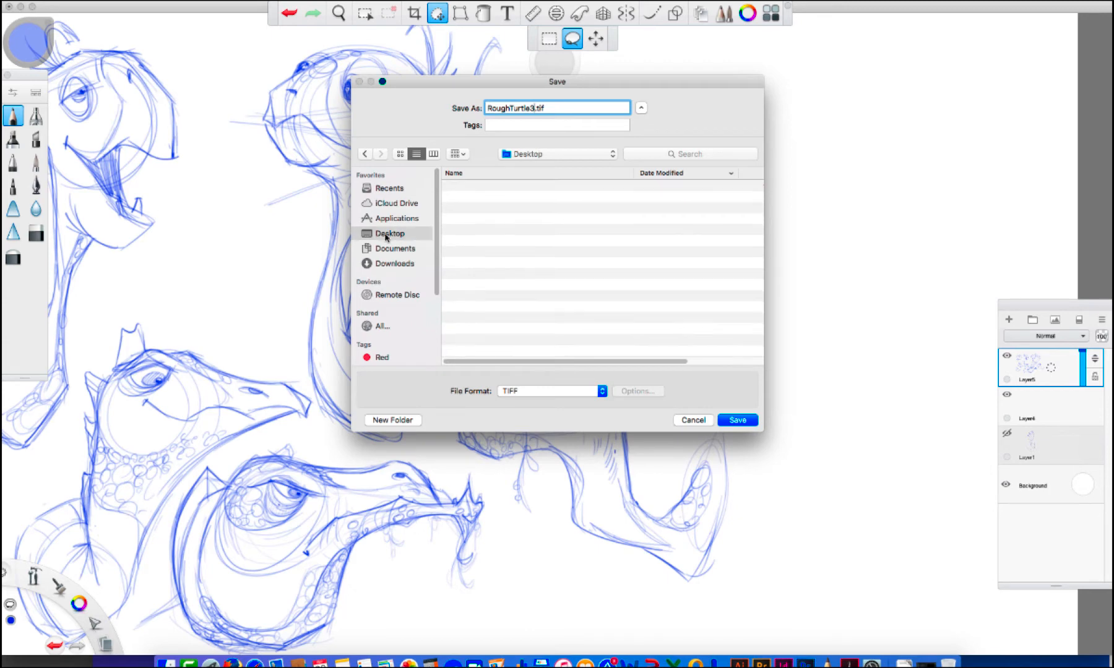
# Create a turtle-sketching folder named after the artist on the Desktop and save the drawing in it
pyautogui.click(374, 421)
pyautogui.write('P')
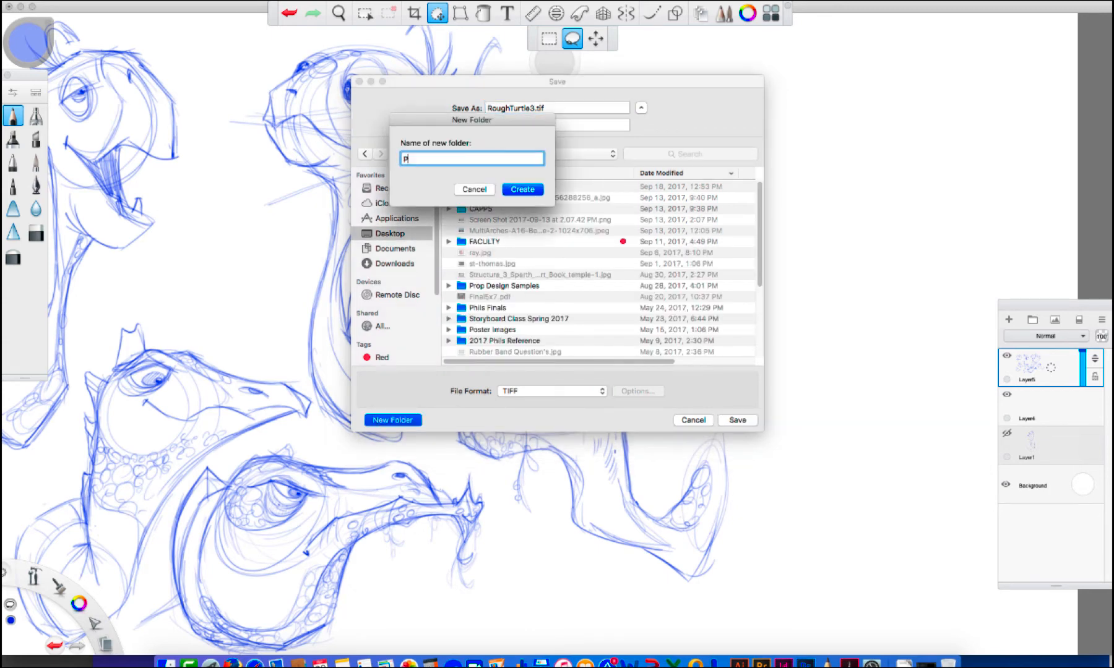
pyautogui.write('hilsTurtleSketching')
pyautogui.click(530, 190)
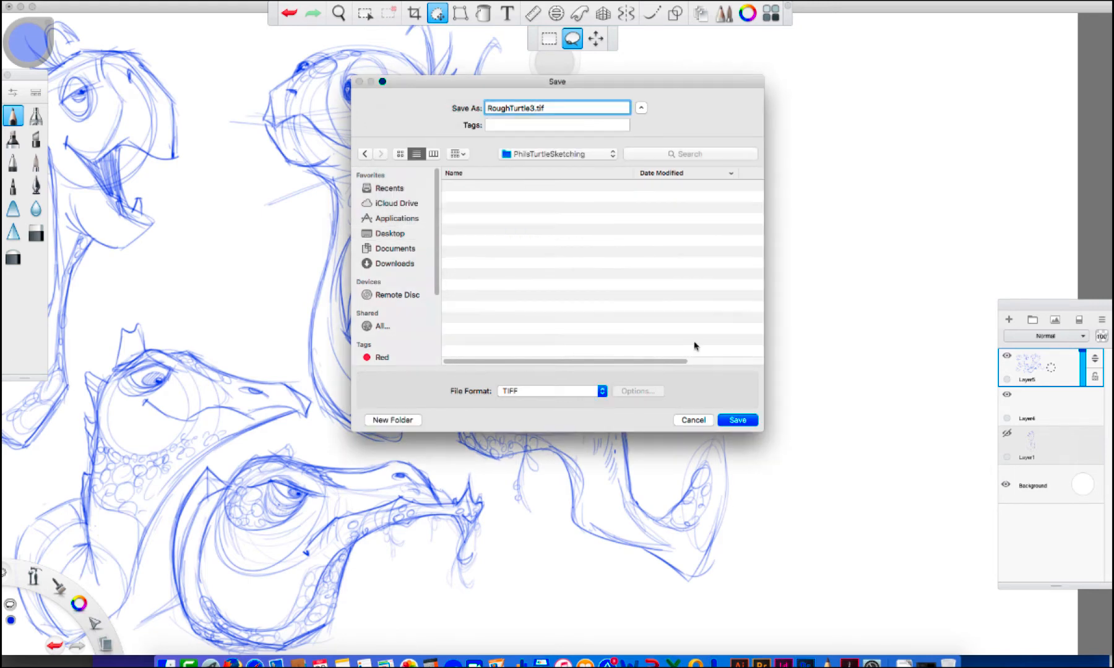
pyautogui.click(742, 420)
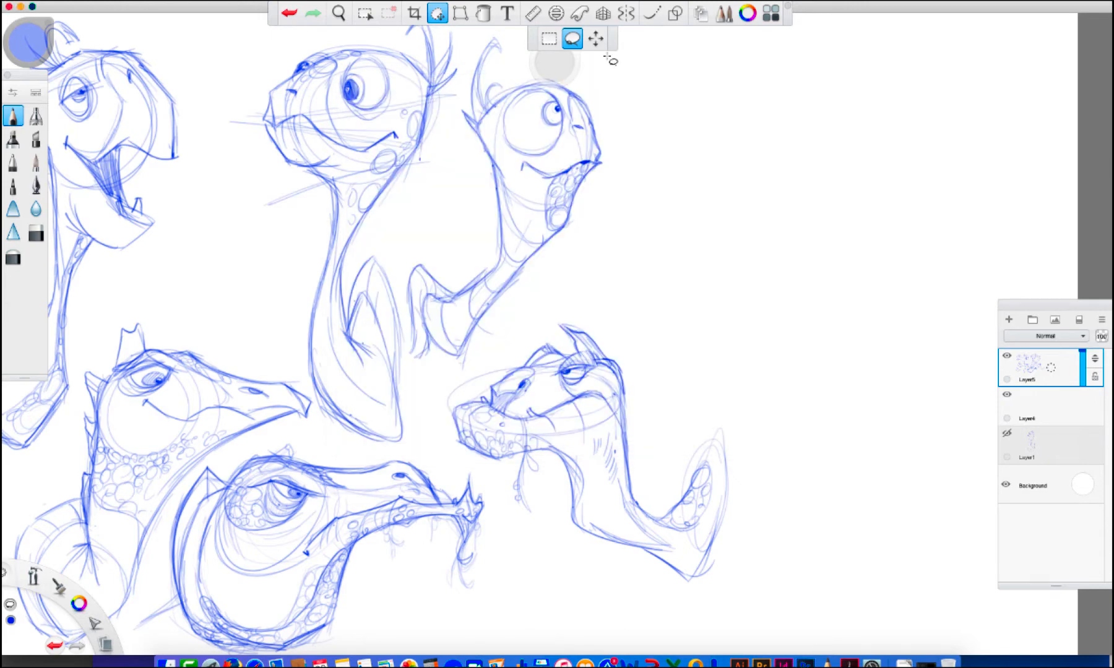
pyautogui.moveTo(83, 7); pyautogui.dragTo(93, 7)
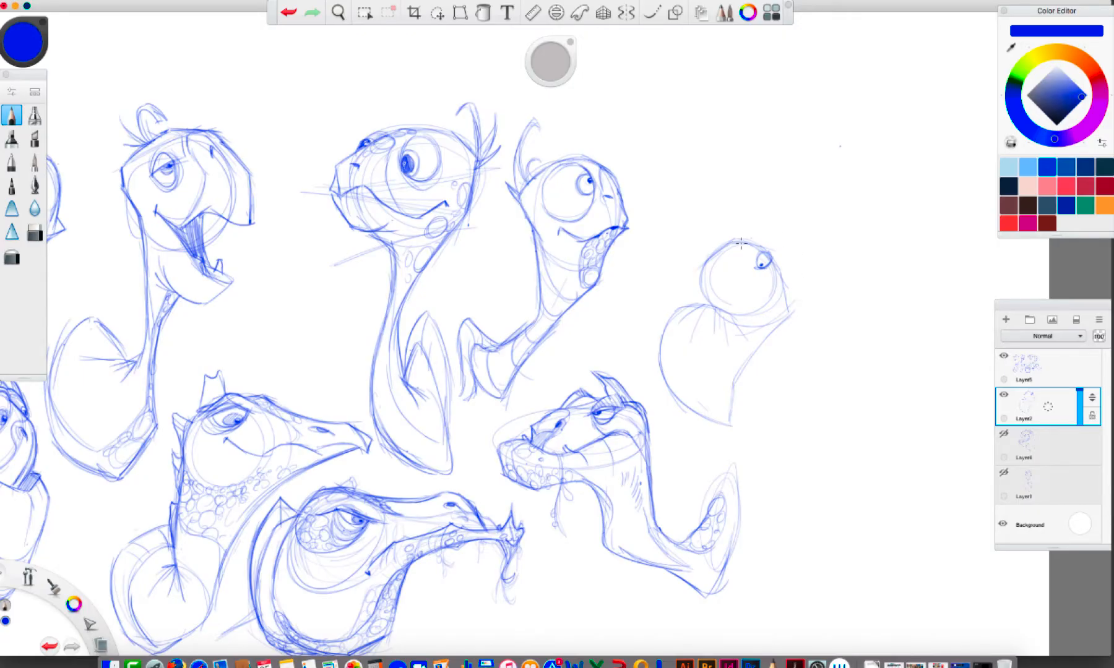
# Rough in a ninth turtle with a small round head, huge bulging jaw, lower teeth, wide-set eyes and sloping neck line
pyautogui.moveTo(723, 254)
pyautogui.mouseDown()
pyautogui.moveTo(702, 269)
pyautogui.moveTo(704, 297)
pyautogui.moveTo(716, 303)
pyautogui.moveTo(685, 323)
pyautogui.moveTo(677, 309)
pyautogui.moveTo(664, 336)
pyautogui.moveTo(659, 385)
pyautogui.mouseUp()
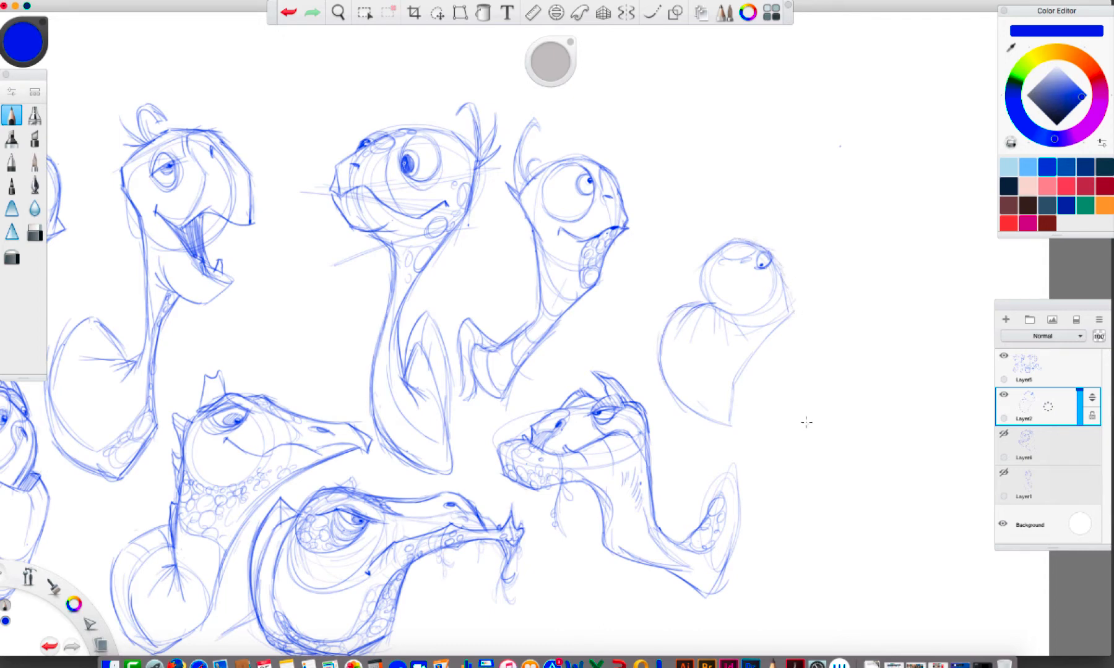
pyautogui.moveTo(795, 308)
pyautogui.mouseDown()
pyautogui.moveTo(807, 382)
pyautogui.moveTo(791, 352)
pyautogui.moveTo(828, 423)
pyautogui.mouseUp()
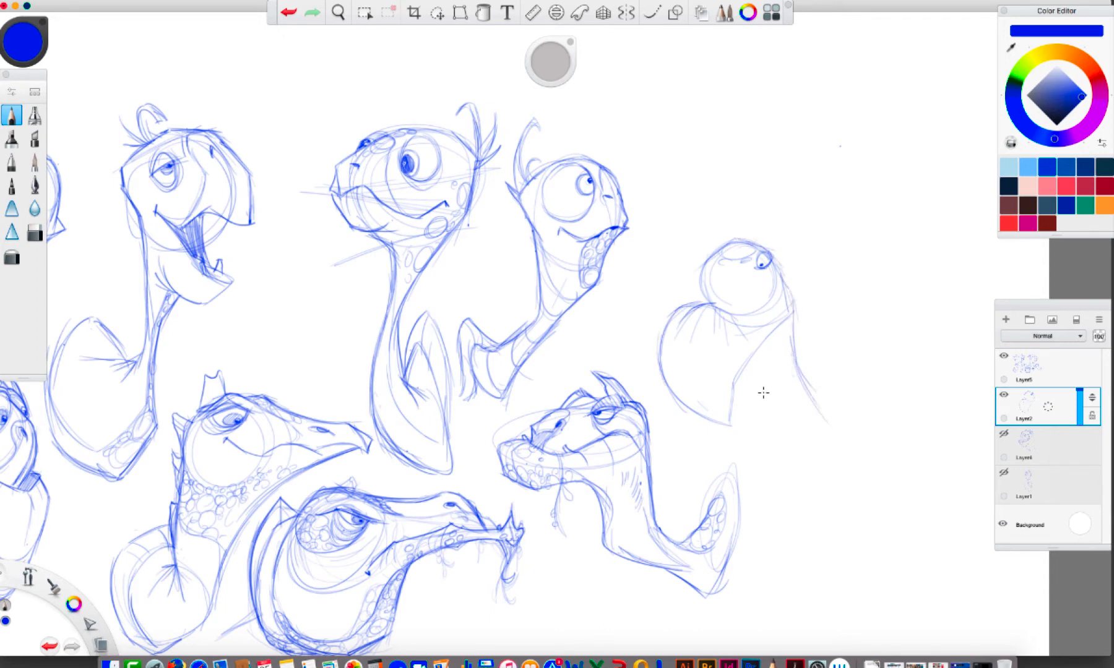
pyautogui.moveTo(712, 304)
pyautogui.mouseDown()
pyautogui.moveTo(728, 316)
pyautogui.moveTo(688, 307)
pyautogui.moveTo(716, 295)
pyautogui.moveTo(750, 315)
pyautogui.mouseUp()
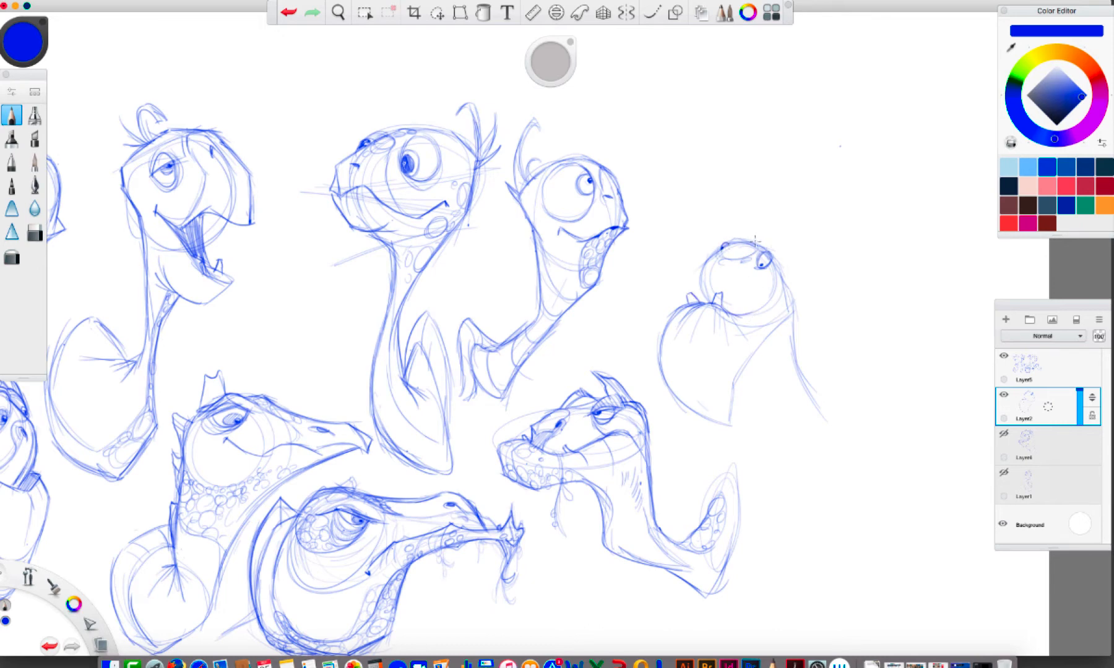
pyautogui.moveTo(776, 265); pyautogui.dragTo(785, 295)
# Switch to the Pandora browser window, start playing the current song, and minimize the window
pyautogui.click(959, 664)
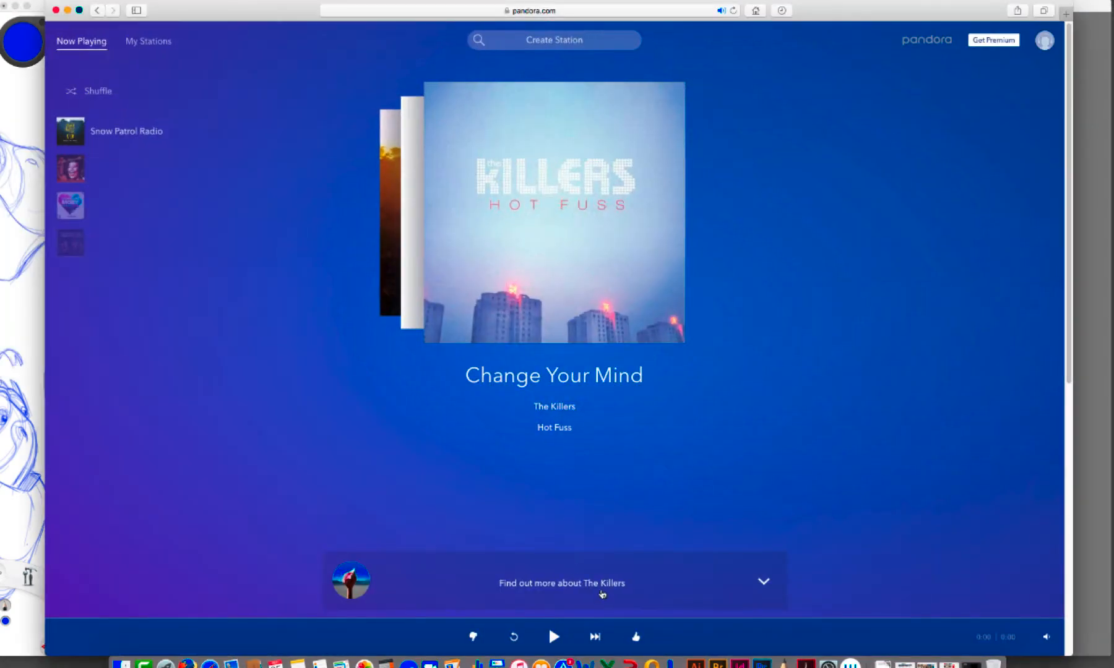
pyautogui.rightClick(634, 637)
pyautogui.click(628, 511)
pyautogui.rightClick(562, 636)
pyautogui.click(555, 636)
pyautogui.rightClick(550, 636)
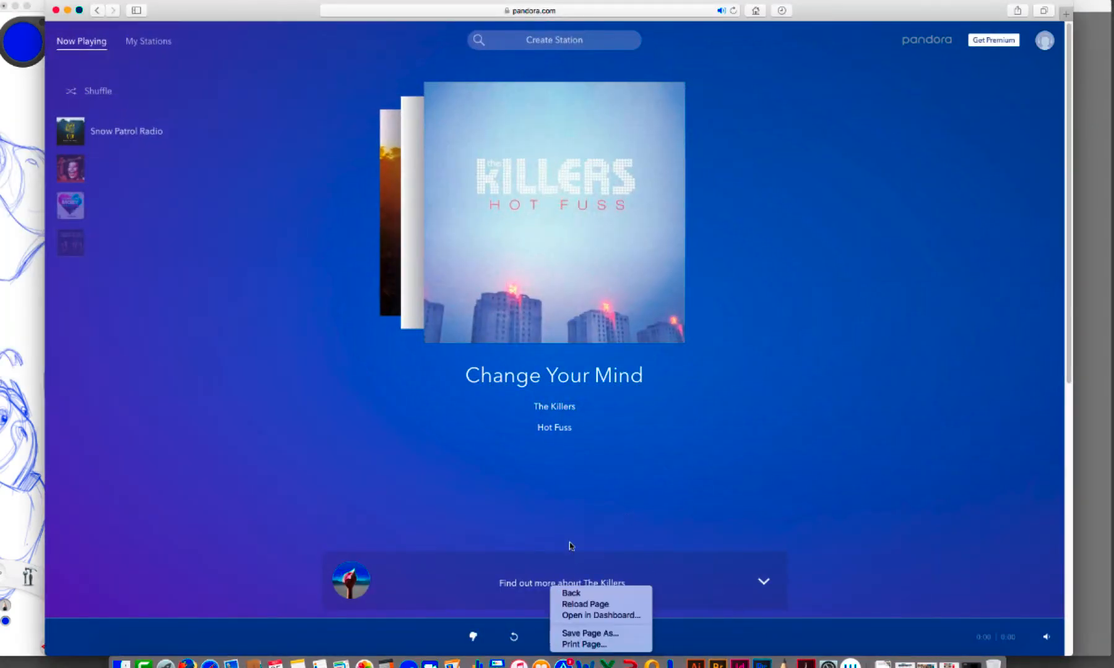
pyautogui.click(567, 516)
pyautogui.click(552, 636)
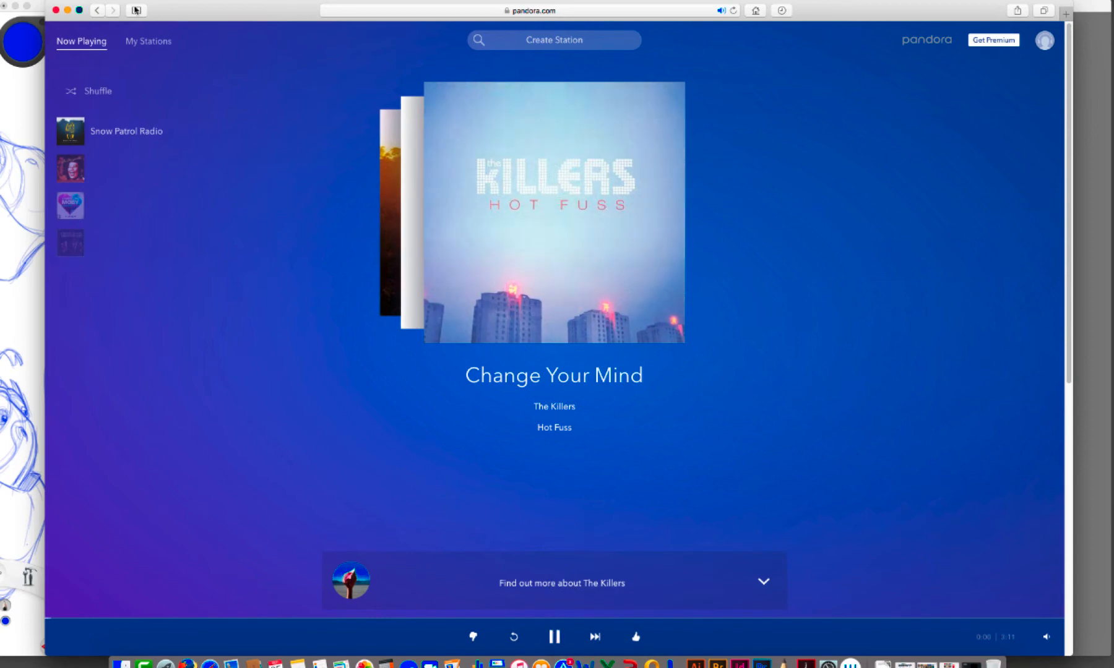
pyautogui.click(68, 10)
# Sketch the rounded lower edge of the ninth turtle's jaw and hair strands down the back of its neck
pyautogui.click(793, 307)
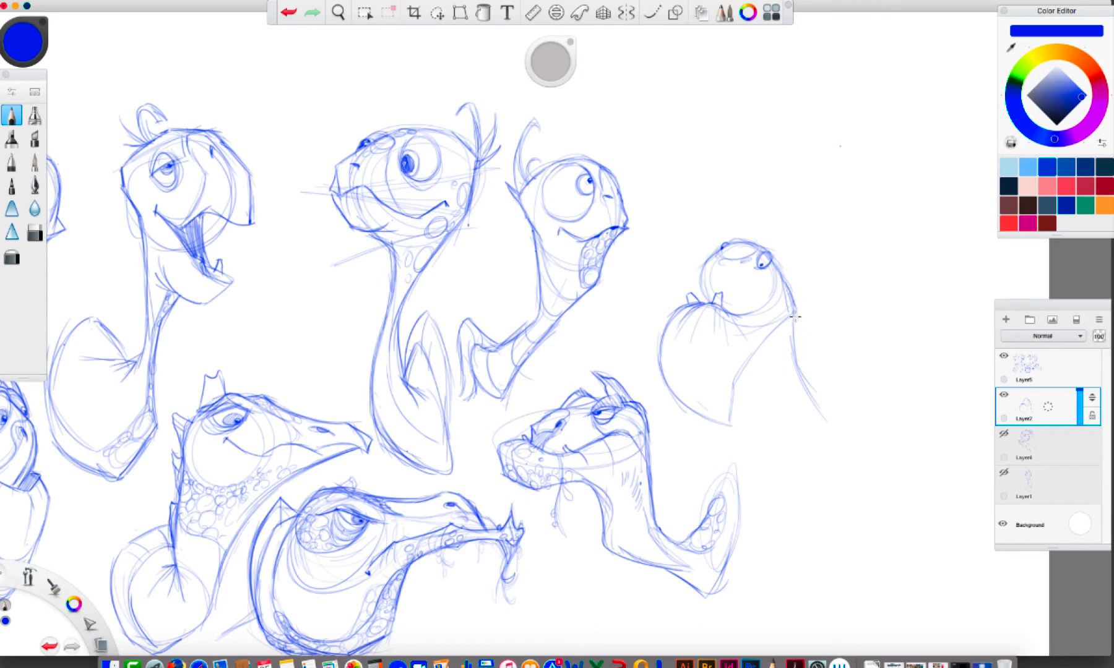
pyautogui.moveTo(773, 423)
pyautogui.mouseDown()
pyautogui.moveTo(725, 425)
pyautogui.moveTo(783, 408)
pyautogui.mouseUp()
pyautogui.moveTo(760, 414); pyautogui.dragTo(792, 379)
pyautogui.moveTo(792, 303)
pyautogui.mouseDown()
pyautogui.moveTo(801, 345)
pyautogui.moveTo(812, 332)
pyautogui.moveTo(808, 359)
pyautogui.mouseUp()
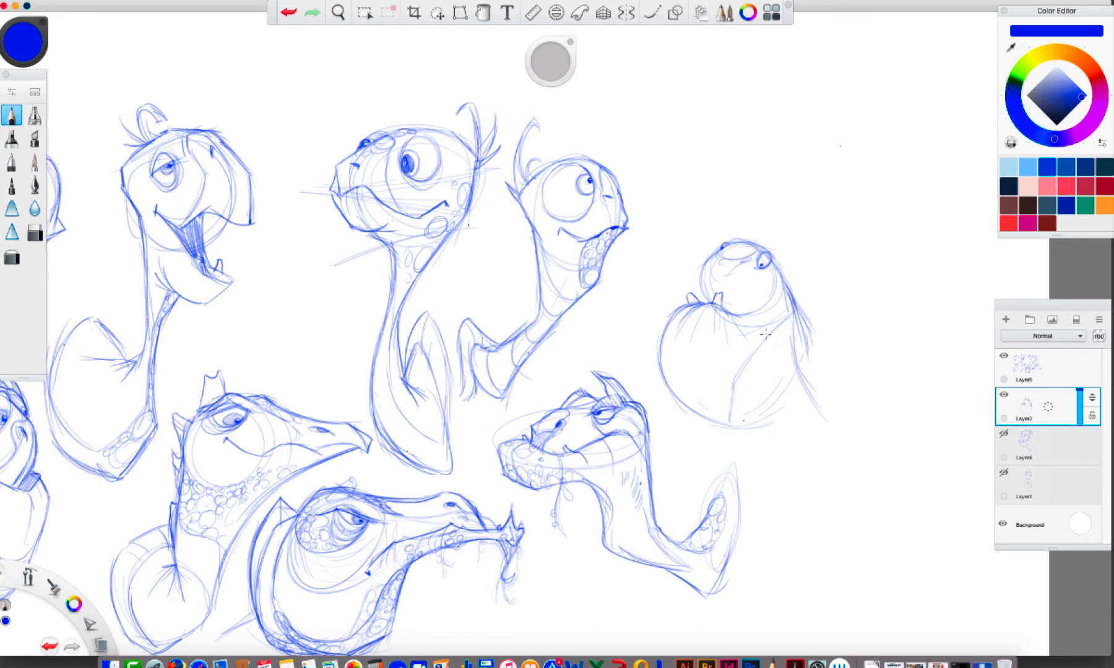
# Add wispy hair to both sides of the ninth turtle's head and erase the straight line crossing its jaw
pyautogui.moveTo(709, 254); pyautogui.dragTo(702, 303)
pyautogui.click(754, 284)
pyautogui.moveTo(781, 324)
pyautogui.mouseDown()
pyautogui.moveTo(743, 373)
pyautogui.moveTo(734, 364)
pyautogui.moveTo(731, 421)
pyautogui.mouseUp()
pyautogui.moveTo(783, 280)
pyautogui.mouseDown()
pyautogui.moveTo(825, 331)
pyautogui.moveTo(777, 270)
pyautogui.moveTo(804, 273)
pyautogui.mouseUp()
pyautogui.moveTo(717, 257)
pyautogui.mouseDown()
pyautogui.moveTo(681, 284)
pyautogui.moveTo(673, 257)
pyautogui.moveTo(694, 289)
pyautogui.mouseUp()
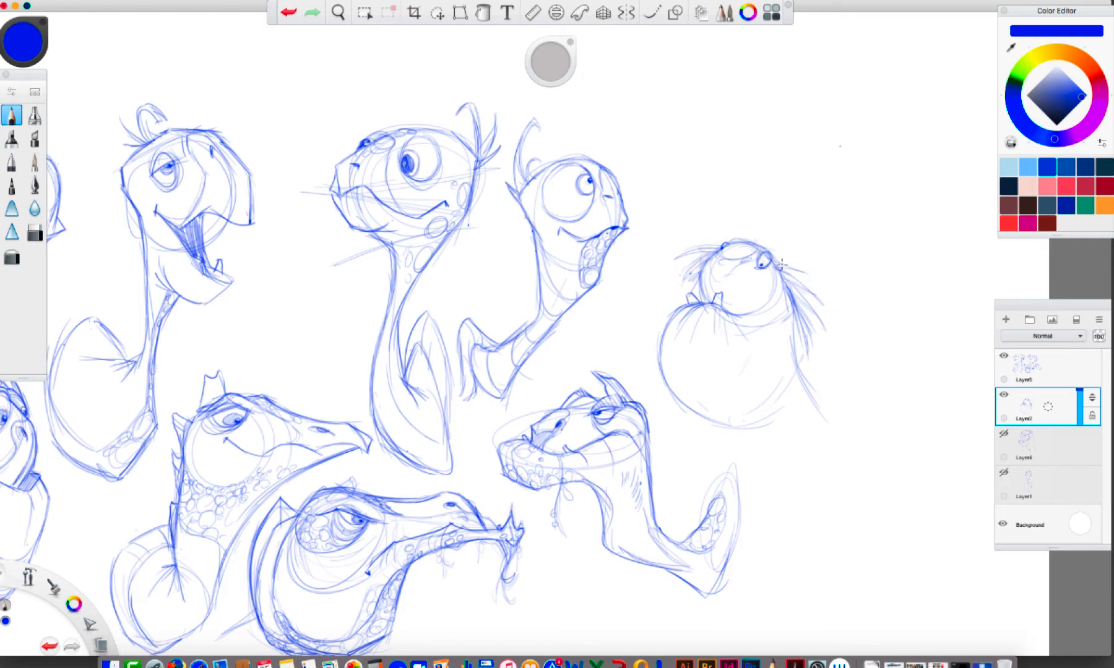
# Close the ninth turtle's jaw curve, add cheek scales, and sketch the neck base with a curved shell rim
pyautogui.moveTo(784, 398)
pyautogui.mouseDown()
pyautogui.moveTo(732, 427)
pyautogui.moveTo(756, 421)
pyautogui.mouseUp()
pyautogui.moveTo(787, 349); pyautogui.dragTo(763, 410)
pyautogui.moveTo(745, 316)
pyautogui.mouseDown()
pyautogui.moveTo(771, 293)
pyautogui.moveTo(756, 344)
pyautogui.moveTo(787, 327)
pyautogui.moveTo(823, 418)
pyautogui.moveTo(844, 427)
pyautogui.moveTo(851, 449)
pyautogui.mouseUp()
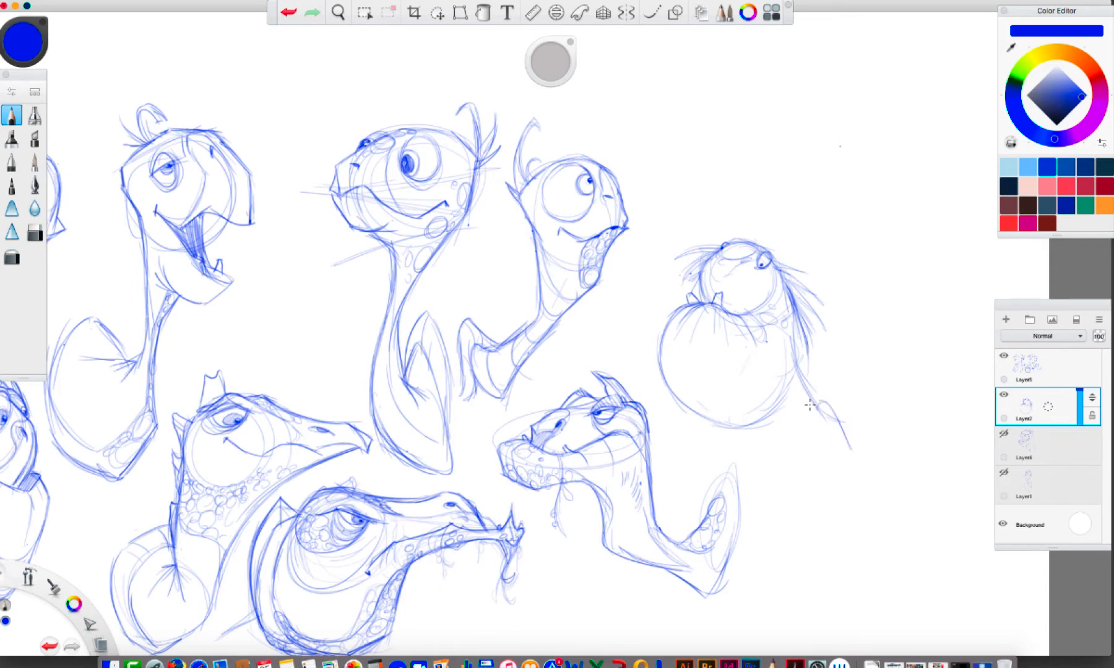
pyautogui.moveTo(806, 411)
pyautogui.mouseDown()
pyautogui.moveTo(841, 380)
pyautogui.moveTo(847, 446)
pyautogui.moveTo(803, 434)
pyautogui.mouseUp()
pyautogui.moveTo(800, 429); pyautogui.dragTo(755, 440)
pyautogui.moveTo(758, 441); pyautogui.dragTo(788, 440)
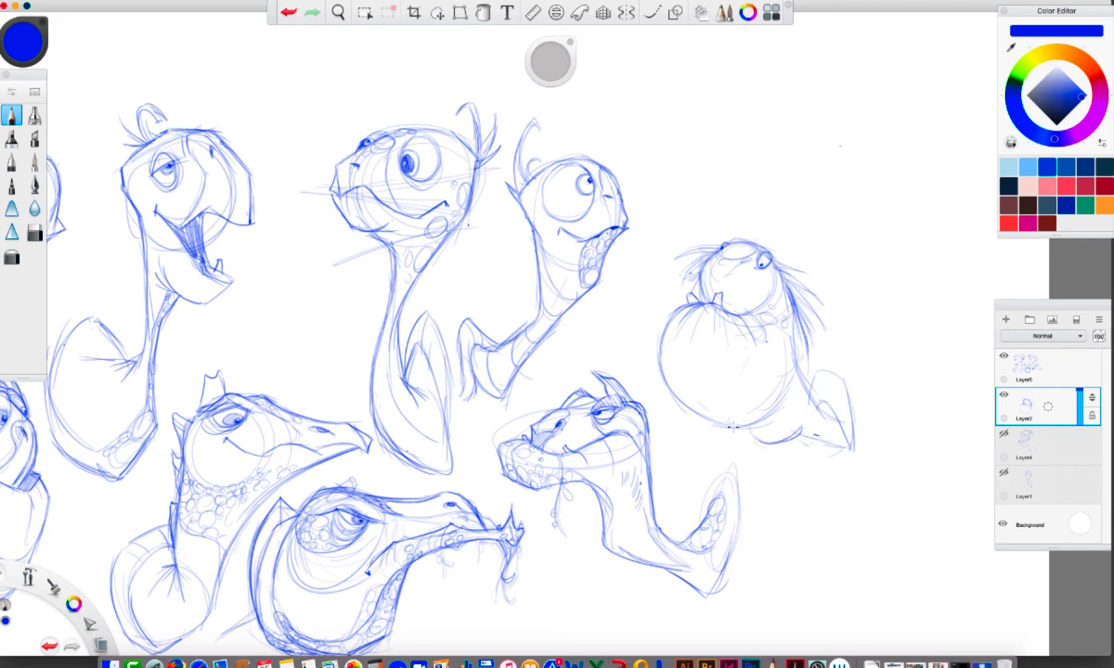
# Darken the underside of the ninth turtle's jaw and draw the neck contour from the cheek to the shell
pyautogui.moveTo(705, 419)
pyautogui.mouseDown()
pyautogui.moveTo(760, 440)
pyautogui.moveTo(768, 431)
pyautogui.mouseUp()
pyautogui.click(975, 2)
pyautogui.click(1007, 17)
pyautogui.moveTo(785, 307); pyautogui.dragTo(763, 351)
pyautogui.moveTo(763, 354)
pyautogui.mouseDown()
pyautogui.moveTo(782, 396)
pyautogui.moveTo(791, 377)
pyautogui.moveTo(795, 416)
pyautogui.moveTo(834, 430)
pyautogui.mouseUp()
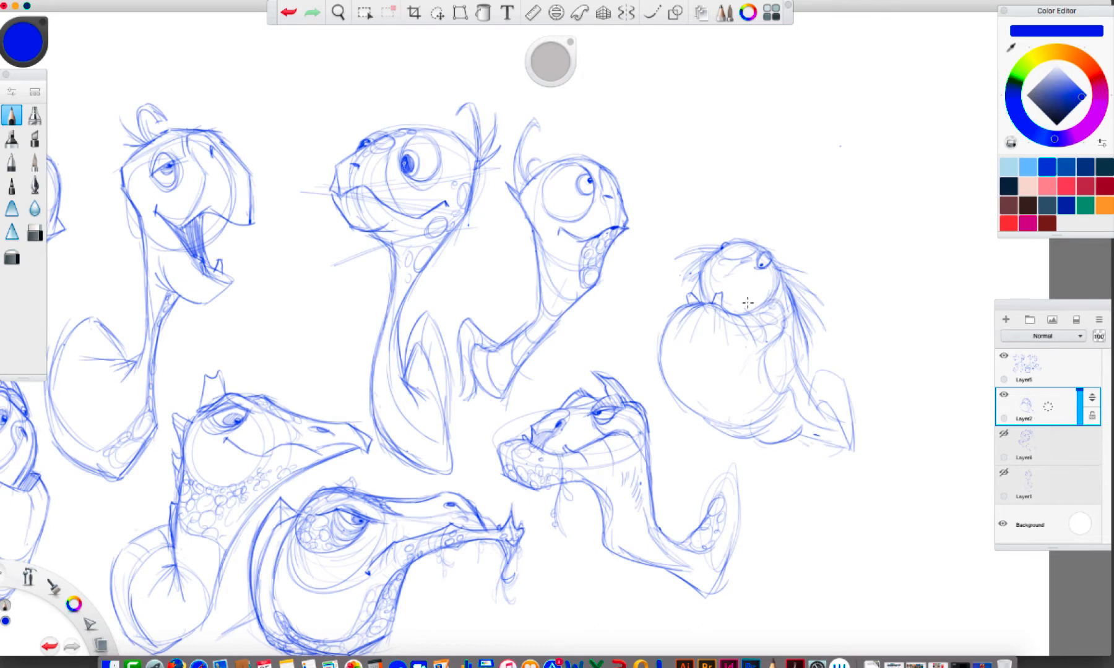
pyautogui.moveTo(770, 317); pyautogui.dragTo(760, 336)
# Add spiky hair and a curled tuft on the ninth turtle's crown, plus another lower tooth
pyautogui.moveTo(729, 241)
pyautogui.mouseDown()
pyautogui.moveTo(693, 238)
pyautogui.moveTo(727, 235)
pyautogui.moveTo(673, 261)
pyautogui.moveTo(694, 273)
pyautogui.mouseUp()
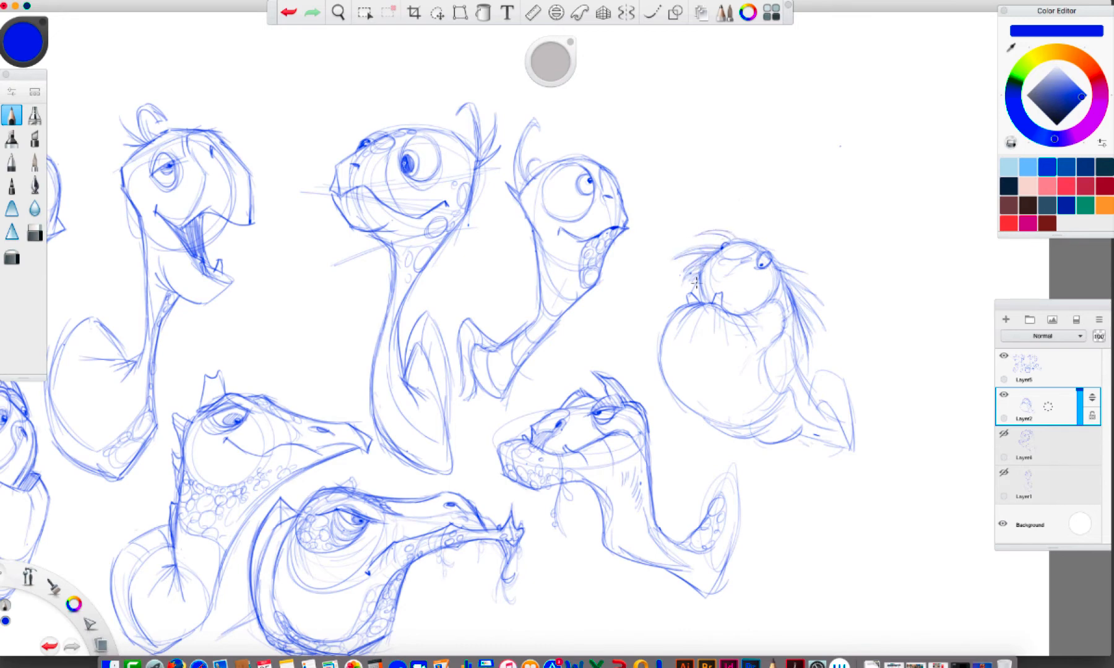
pyautogui.moveTo(753, 228)
pyautogui.mouseDown()
pyautogui.moveTo(725, 218)
pyautogui.moveTo(748, 215)
pyautogui.moveTo(746, 227)
pyautogui.moveTo(760, 210)
pyautogui.moveTo(754, 240)
pyautogui.moveTo(746, 233)
pyautogui.moveTo(792, 243)
pyautogui.moveTo(778, 261)
pyautogui.moveTo(798, 281)
pyautogui.moveTo(777, 259)
pyautogui.moveTo(810, 327)
pyautogui.mouseUp()
pyautogui.moveTo(803, 310)
pyautogui.mouseDown()
pyautogui.moveTo(785, 337)
pyautogui.moveTo(771, 298)
pyautogui.mouseUp()
pyautogui.moveTo(749, 307)
pyautogui.mouseDown()
pyautogui.moveTo(741, 313)
pyautogui.moveTo(752, 310)
pyautogui.mouseUp()
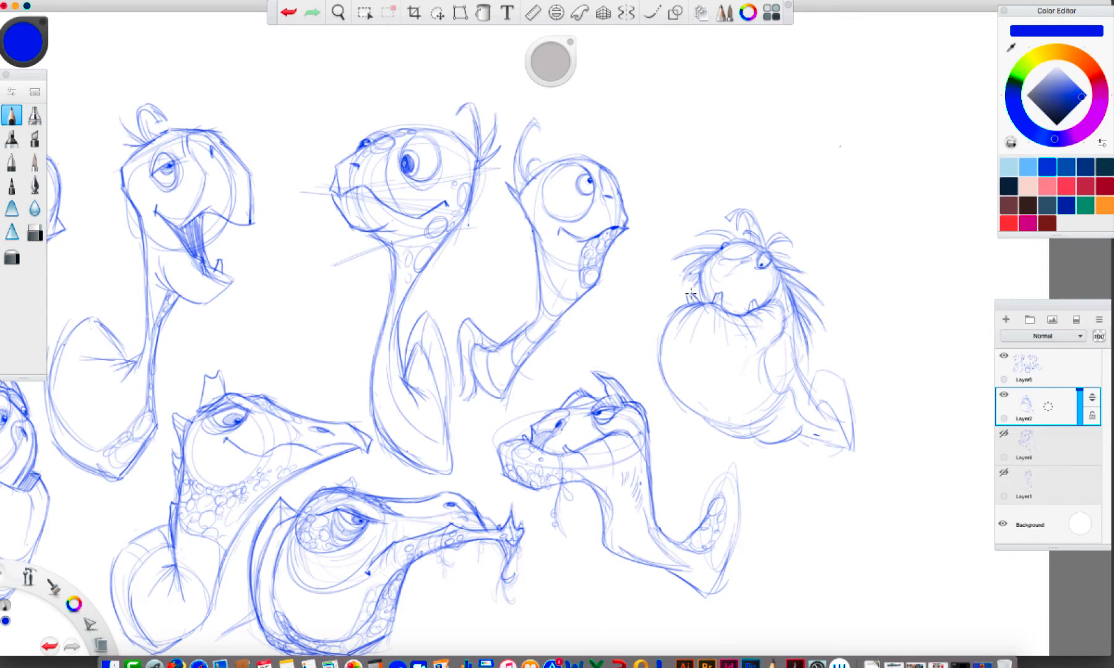
# Refine the ninth turtle's front tooth and fill the upper neck with rounded scales
pyautogui.moveTo(690, 293); pyautogui.dragTo(685, 299)
pyautogui.moveTo(783, 334)
pyautogui.mouseDown()
pyautogui.moveTo(782, 373)
pyautogui.moveTo(793, 388)
pyautogui.moveTo(793, 370)
pyautogui.moveTo(836, 432)
pyautogui.mouseUp()
pyautogui.moveTo(779, 343)
pyautogui.mouseDown()
pyautogui.moveTo(773, 362)
pyautogui.moveTo(793, 290)
pyautogui.moveTo(768, 378)
pyautogui.moveTo(787, 390)
pyautogui.moveTo(795, 377)
pyautogui.moveTo(797, 408)
pyautogui.moveTo(794, 385)
pyautogui.mouseUp()
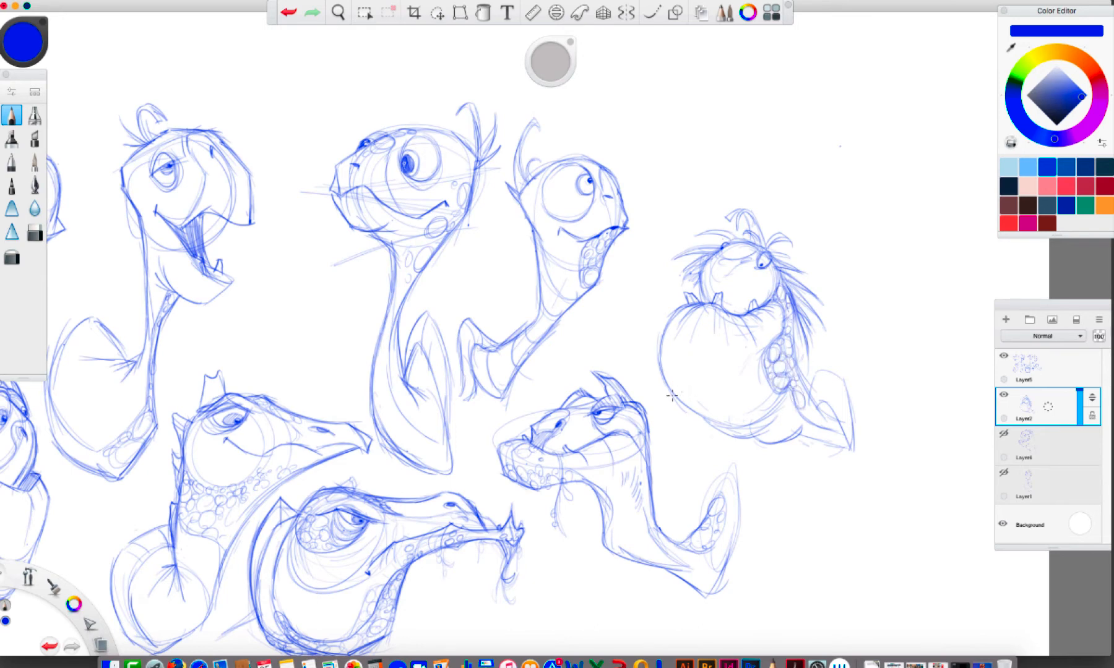
# Draw large and small oval spots on the ninth turtle's jaw and reinforce its lower curve
pyautogui.moveTo(675, 398); pyautogui.dragTo(718, 419)
pyautogui.moveTo(670, 368)
pyautogui.mouseDown()
pyautogui.moveTo(699, 399)
pyautogui.moveTo(668, 370)
pyautogui.mouseUp()
pyautogui.moveTo(669, 349); pyautogui.dragTo(701, 374)
pyautogui.moveTo(713, 398); pyautogui.dragTo(769, 413)
# Continue the scales down the ninth turtle's lower neck to the shell and strengthen the neck contours
pyautogui.moveTo(762, 418)
pyautogui.mouseDown()
pyautogui.moveTo(727, 422)
pyautogui.moveTo(736, 439)
pyautogui.moveTo(805, 431)
pyautogui.moveTo(847, 448)
pyautogui.mouseUp()
pyautogui.moveTo(807, 410); pyautogui.dragTo(808, 406)
pyautogui.moveTo(800, 386); pyautogui.dragTo(821, 416)
pyautogui.moveTo(817, 420); pyautogui.dragTo(832, 425)
pyautogui.moveTo(796, 375); pyautogui.dragTo(805, 393)
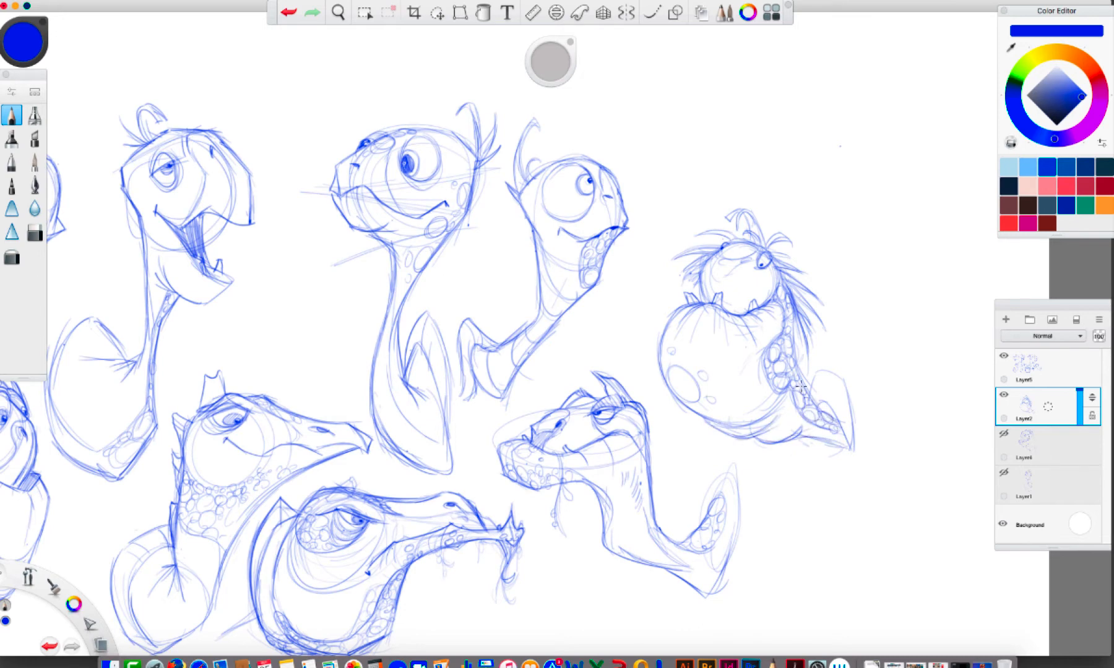
pyautogui.moveTo(789, 318); pyautogui.dragTo(800, 386)
pyautogui.moveTo(798, 384)
pyautogui.mouseDown()
pyautogui.moveTo(836, 362)
pyautogui.moveTo(813, 369)
pyautogui.moveTo(838, 377)
pyautogui.moveTo(833, 416)
pyautogui.moveTo(827, 382)
pyautogui.moveTo(844, 396)
pyautogui.moveTo(828, 443)
pyautogui.moveTo(842, 443)
pyautogui.moveTo(826, 462)
pyautogui.moveTo(794, 375)
pyautogui.moveTo(759, 373)
pyautogui.mouseUp()
# Rough in a tenth turtle's head below the ninth, with a flat crown, large cheek circle and long pointed snout
pyautogui.press('space')
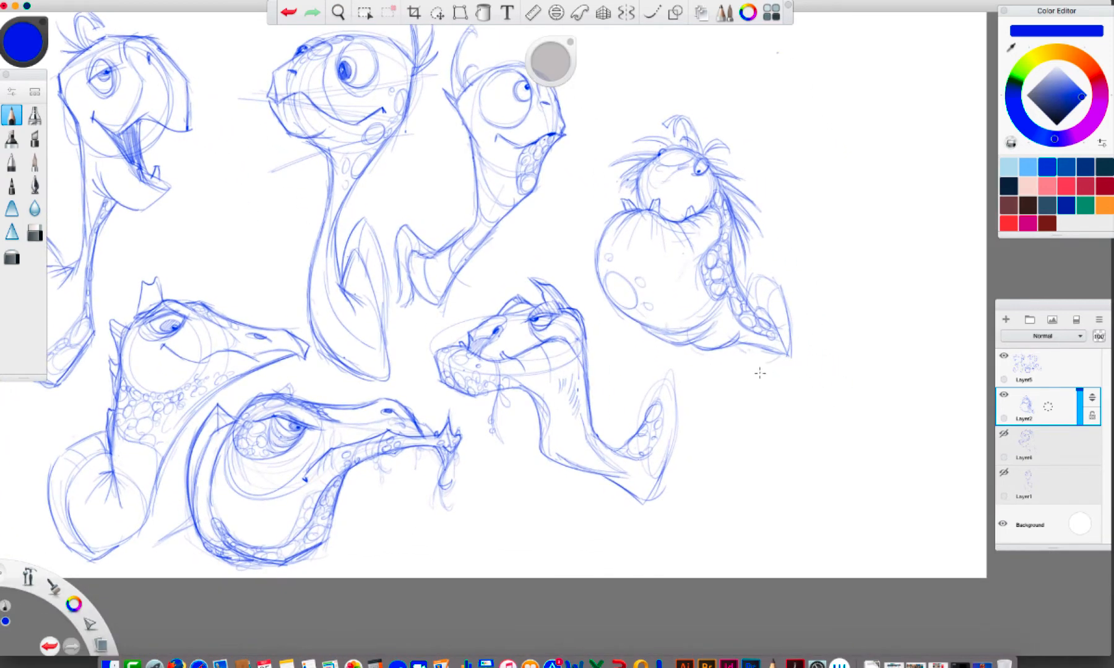
pyautogui.moveTo(852, 439)
pyautogui.mouseDown()
pyautogui.moveTo(815, 387)
pyautogui.moveTo(736, 389)
pyautogui.moveTo(752, 385)
pyautogui.moveTo(723, 450)
pyautogui.mouseUp()
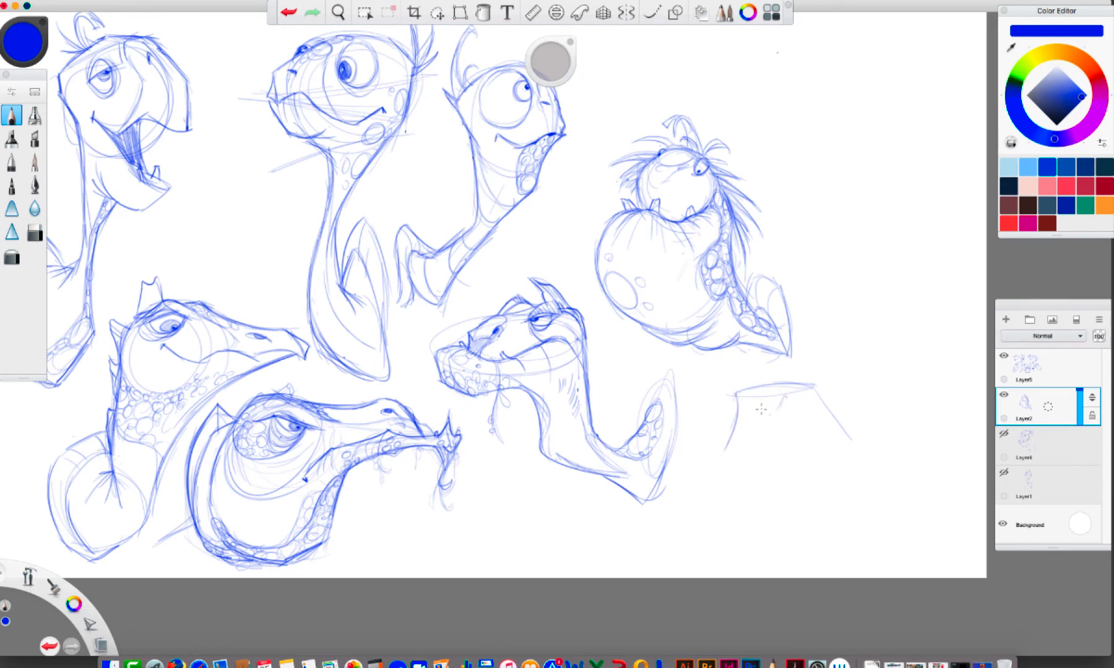
pyautogui.press('super+z')
pyautogui.moveTo(736, 395); pyautogui.dragTo(711, 440)
pyautogui.moveTo(790, 380)
pyautogui.mouseDown()
pyautogui.moveTo(750, 393)
pyautogui.moveTo(812, 384)
pyautogui.moveTo(785, 433)
pyautogui.moveTo(793, 425)
pyautogui.moveTo(734, 448)
pyautogui.moveTo(697, 441)
pyautogui.mouseUp()
pyautogui.moveTo(713, 438)
pyautogui.mouseDown()
pyautogui.moveTo(735, 449)
pyautogui.moveTo(694, 446)
pyautogui.mouseUp()
pyautogui.moveTo(697, 439); pyautogui.dragTo(691, 448)
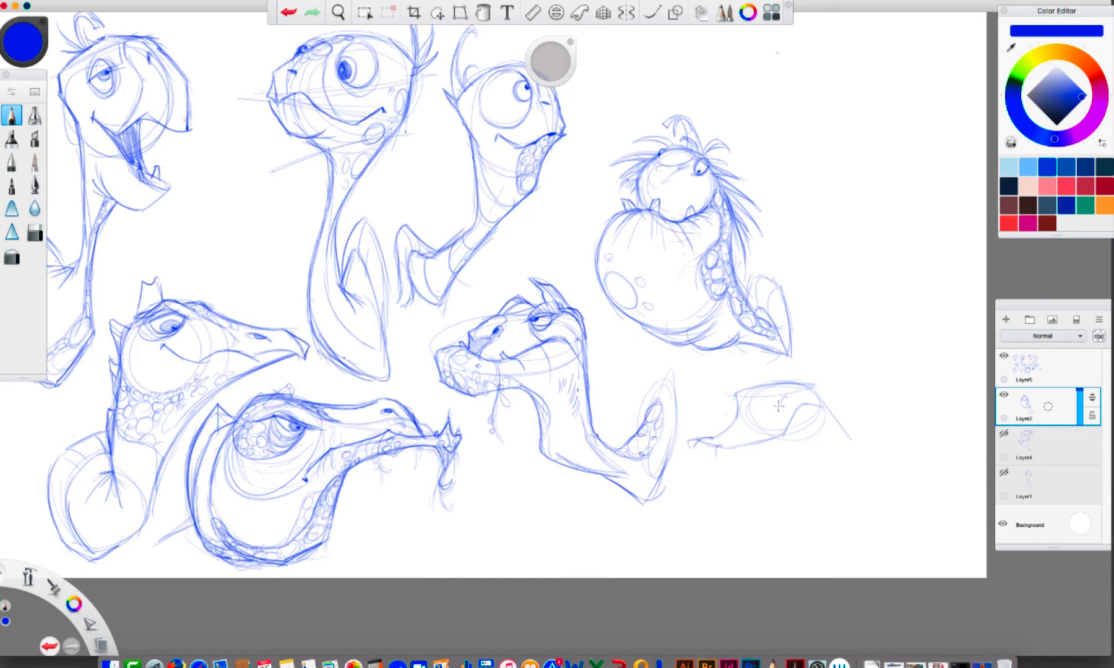
# Draw the tenth turtle's dark pupil and a long lower jawline running back from the snout tip
pyautogui.moveTo(779, 405)
pyautogui.mouseDown()
pyautogui.moveTo(781, 395)
pyautogui.moveTo(792, 402)
pyautogui.mouseUp()
pyautogui.moveTo(692, 453); pyautogui.dragTo(745, 461)
pyautogui.moveTo(746, 460); pyautogui.dragTo(806, 485)
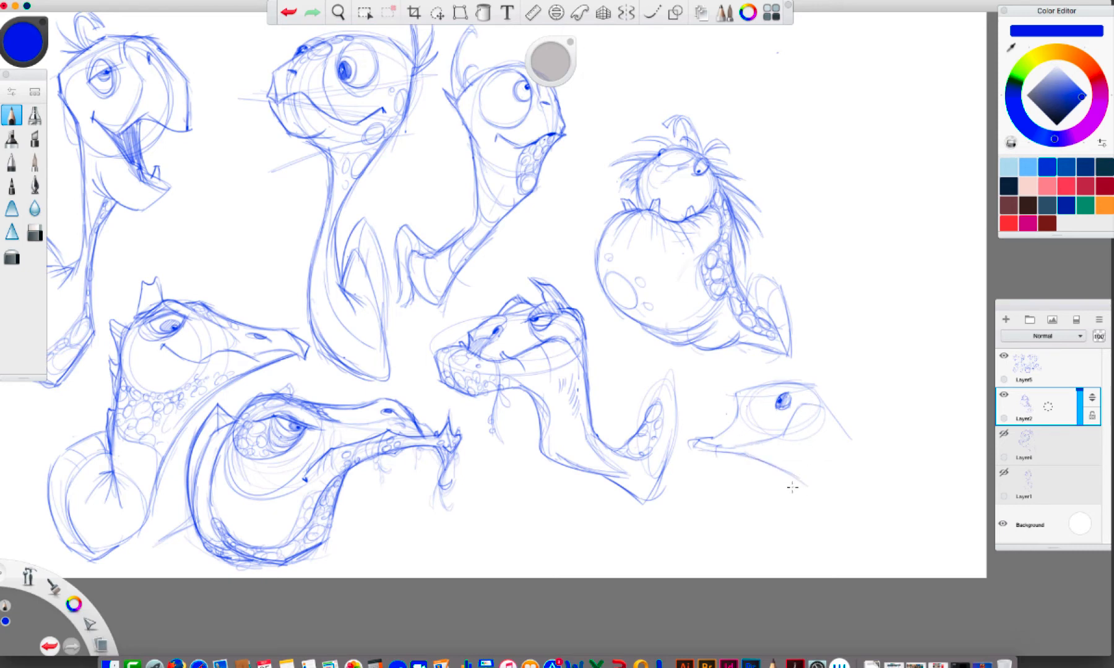
# Add the tenth turtle's slanted brow, rounded back of jaw and curved neck base, and darken its snout
pyautogui.moveTo(797, 379)
pyautogui.mouseDown()
pyautogui.moveTo(772, 375)
pyautogui.moveTo(794, 395)
pyautogui.moveTo(787, 380)
pyautogui.mouseUp()
pyautogui.moveTo(822, 414)
pyautogui.mouseDown()
pyautogui.moveTo(840, 465)
pyautogui.moveTo(833, 455)
pyautogui.moveTo(797, 478)
pyautogui.moveTo(834, 522)
pyautogui.moveTo(857, 526)
pyautogui.moveTo(828, 519)
pyautogui.mouseUp()
pyautogui.moveTo(815, 508)
pyautogui.mouseDown()
pyautogui.moveTo(853, 521)
pyautogui.moveTo(853, 545)
pyautogui.moveTo(908, 498)
pyautogui.mouseUp()
pyautogui.moveTo(737, 396)
pyautogui.mouseDown()
pyautogui.moveTo(728, 420)
pyautogui.moveTo(690, 440)
pyautogui.moveTo(713, 436)
pyautogui.moveTo(688, 446)
pyautogui.moveTo(721, 455)
pyautogui.mouseUp()
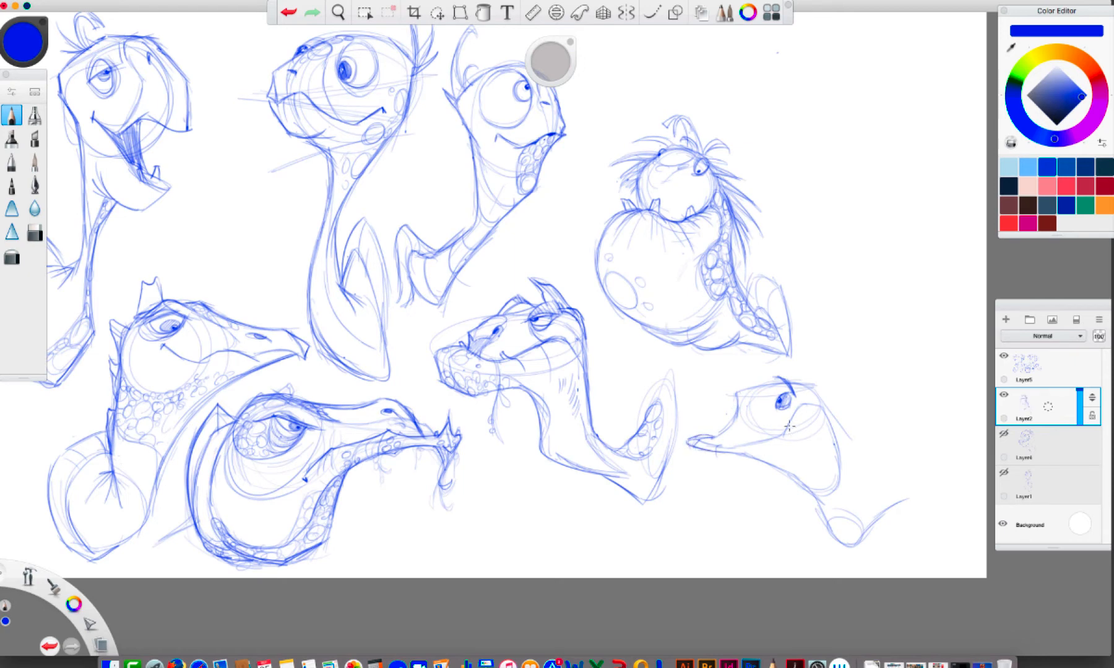
# Draw a toothy grin and nostril on the tenth turtle, and refine its snout and back-of-head contours
pyautogui.moveTo(786, 417); pyautogui.dragTo(791, 453)
pyautogui.moveTo(748, 397); pyautogui.dragTo(746, 428)
pyautogui.moveTo(743, 416)
pyautogui.mouseDown()
pyautogui.moveTo(781, 457)
pyautogui.moveTo(770, 458)
pyautogui.mouseUp()
pyautogui.moveTo(797, 418)
pyautogui.mouseDown()
pyautogui.moveTo(794, 443)
pyautogui.moveTo(804, 433)
pyautogui.mouseUp()
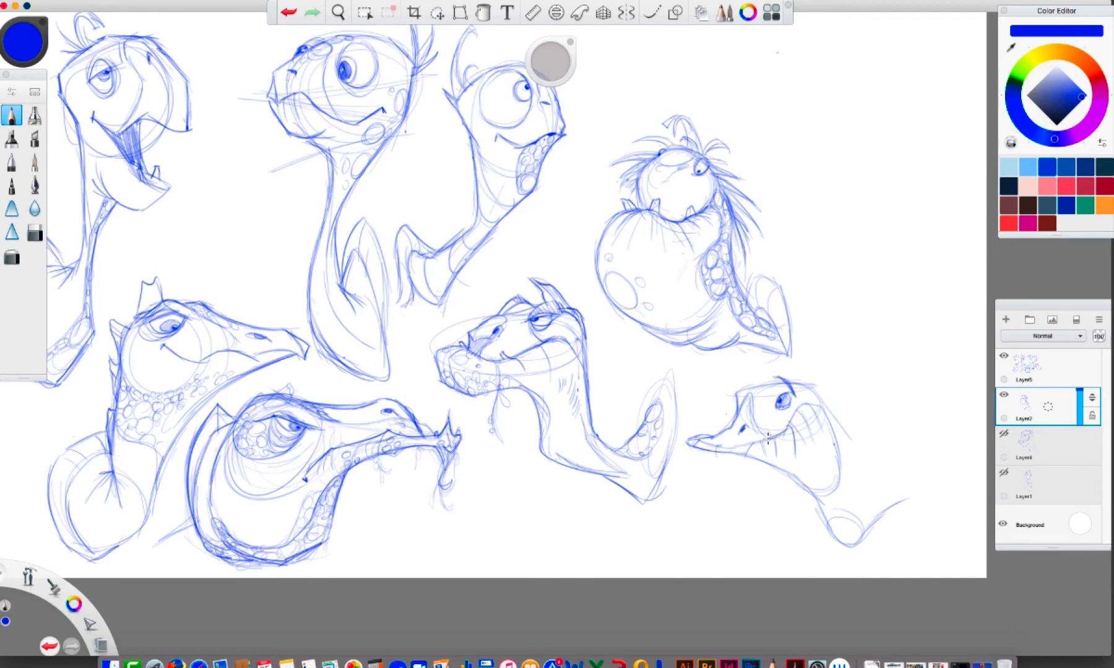
pyautogui.moveTo(762, 442)
pyautogui.mouseDown()
pyautogui.moveTo(769, 425)
pyautogui.moveTo(772, 438)
pyautogui.moveTo(731, 448)
pyautogui.moveTo(691, 435)
pyautogui.mouseUp()
pyautogui.moveTo(812, 402); pyautogui.dragTo(829, 428)
pyautogui.moveTo(738, 391)
pyautogui.mouseDown()
pyautogui.moveTo(737, 408)
pyautogui.moveTo(755, 376)
pyautogui.mouseUp()
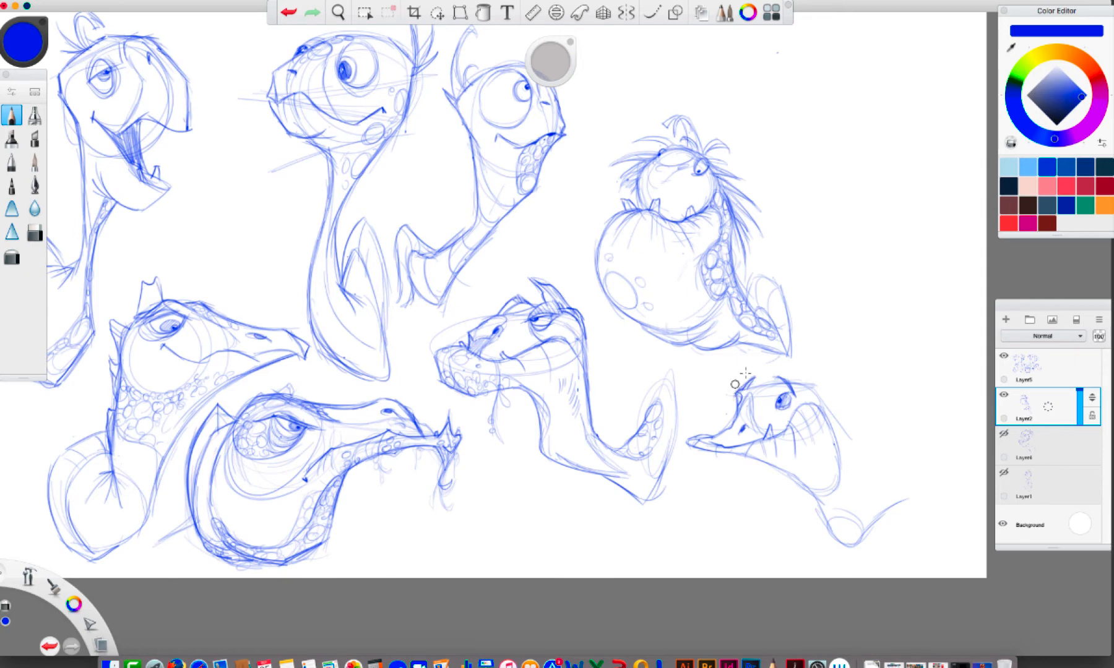
pyautogui.press('super+z')
pyautogui.press('super+z')
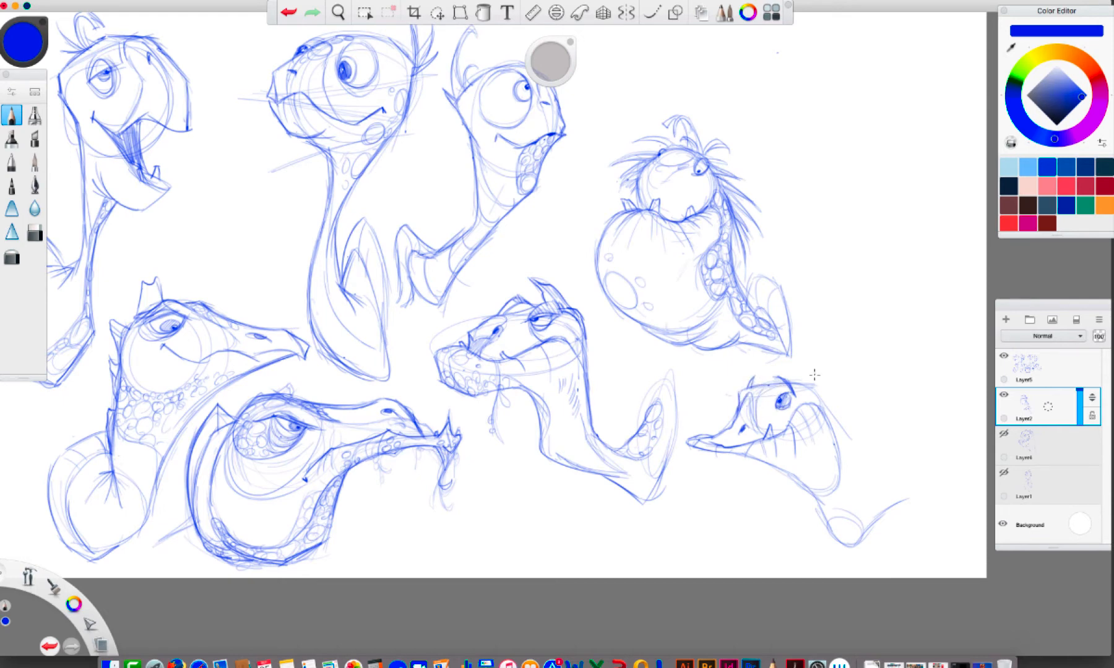
# Add swept-back strands to the tenth turtle's crown and draw its curved neck with a raised, rounded shell behind it
pyautogui.moveTo(806, 381)
pyautogui.mouseDown()
pyautogui.moveTo(740, 358)
pyautogui.moveTo(811, 378)
pyautogui.moveTo(843, 430)
pyautogui.moveTo(817, 379)
pyautogui.mouseUp()
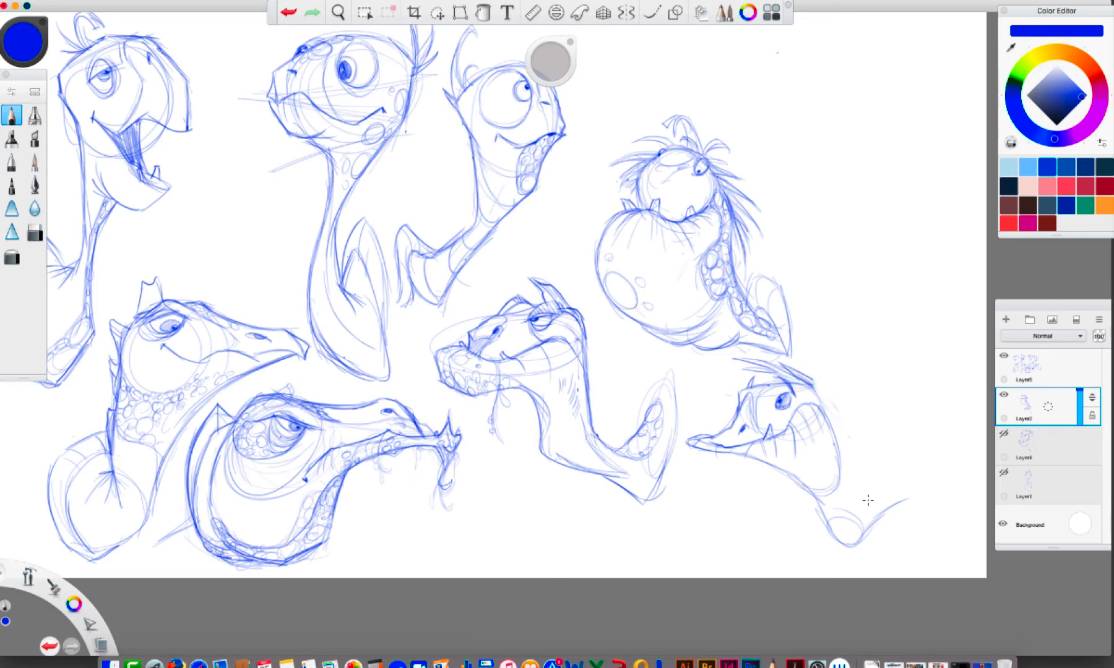
pyautogui.moveTo(738, 355)
pyautogui.mouseDown()
pyautogui.moveTo(782, 369)
pyautogui.moveTo(829, 410)
pyautogui.moveTo(862, 490)
pyautogui.moveTo(921, 446)
pyautogui.mouseUp()
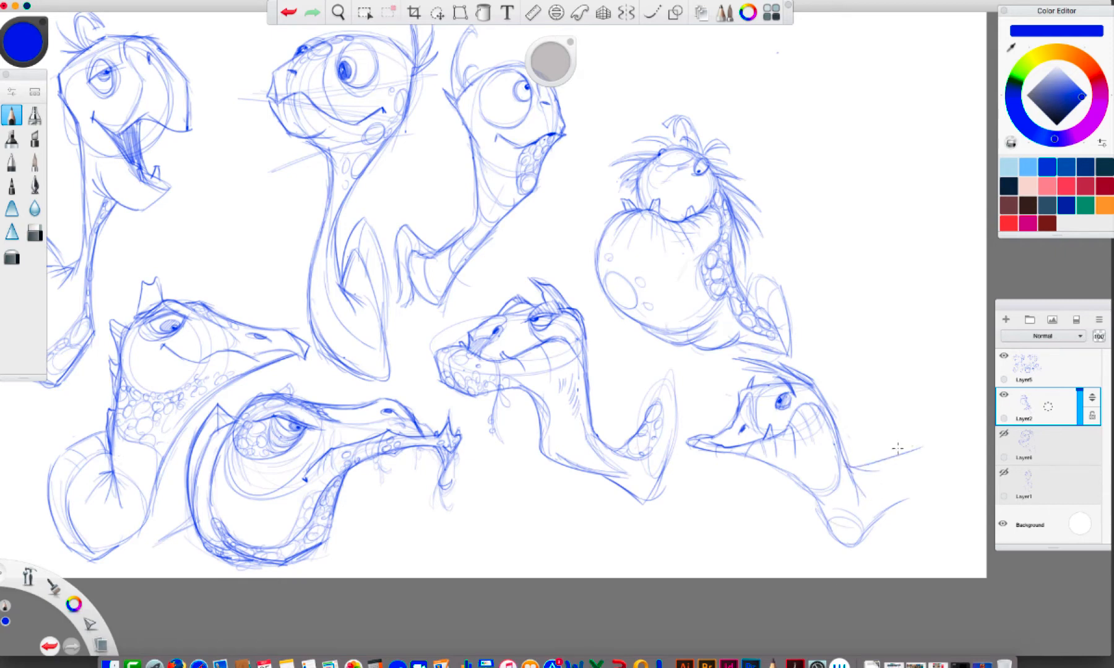
pyautogui.moveTo(845, 465); pyautogui.dragTo(924, 443)
pyautogui.moveTo(902, 500)
pyautogui.mouseDown()
pyautogui.moveTo(923, 420)
pyautogui.moveTo(870, 460)
pyautogui.mouseUp()
pyautogui.moveTo(871, 460)
pyautogui.mouseDown()
pyautogui.moveTo(911, 416)
pyautogui.moveTo(898, 454)
pyautogui.moveTo(926, 443)
pyautogui.moveTo(846, 463)
pyautogui.mouseUp()
pyautogui.moveTo(845, 462); pyautogui.dragTo(882, 442)
pyautogui.moveTo(889, 431)
pyautogui.mouseDown()
pyautogui.moveTo(912, 414)
pyautogui.moveTo(924, 472)
pyautogui.moveTo(859, 543)
pyautogui.mouseUp()
pyautogui.moveTo(797, 484)
pyautogui.mouseDown()
pyautogui.moveTo(854, 546)
pyautogui.moveTo(875, 513)
pyautogui.mouseUp()
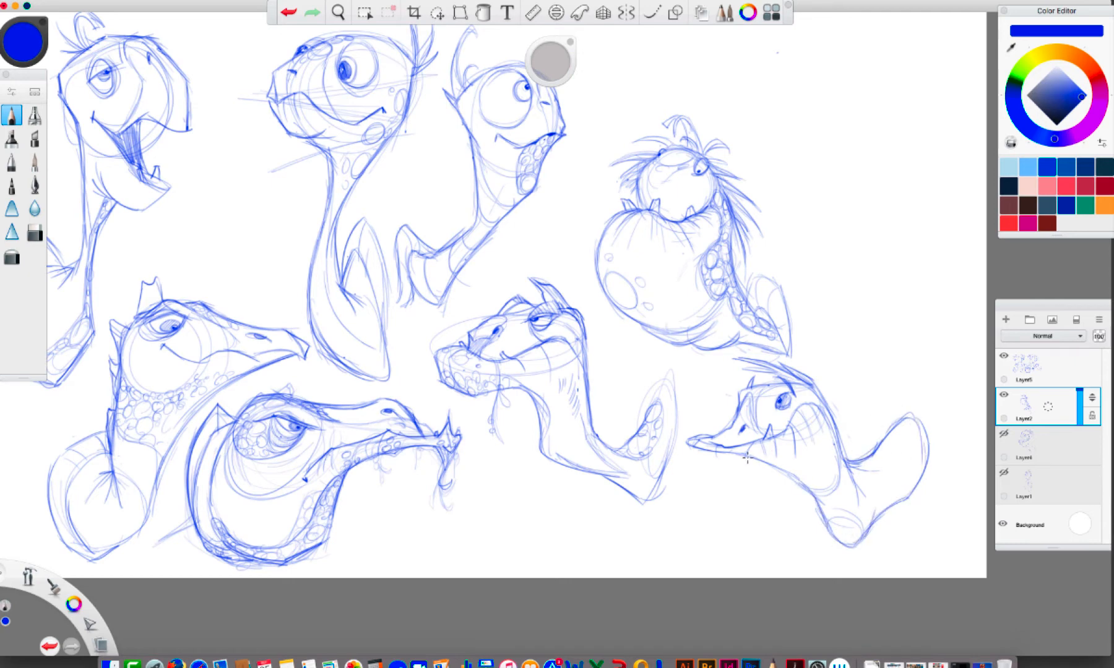
# Darken the tenth turtle's jawline and the back edge of its cheek, and reinforce the front of its face and brow
pyautogui.moveTo(744, 458); pyautogui.dragTo(808, 497)
pyautogui.moveTo(837, 438); pyautogui.dragTo(814, 496)
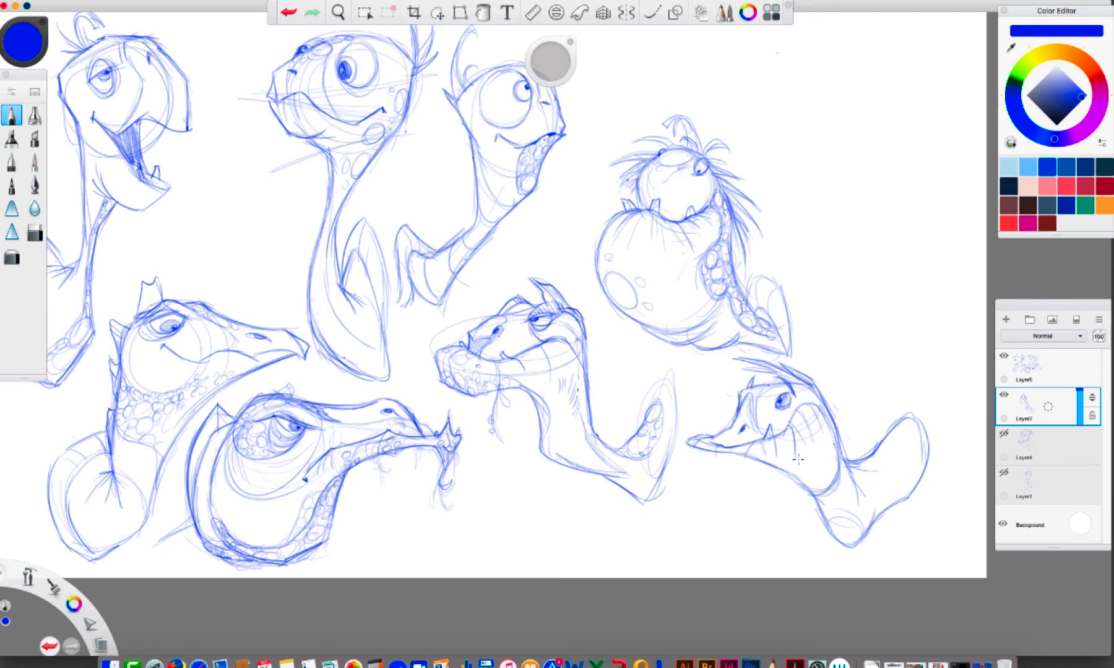
pyautogui.moveTo(748, 397); pyautogui.dragTo(764, 439)
pyautogui.moveTo(767, 370)
pyautogui.mouseDown()
pyautogui.moveTo(827, 412)
pyautogui.moveTo(796, 380)
pyautogui.mouseUp()
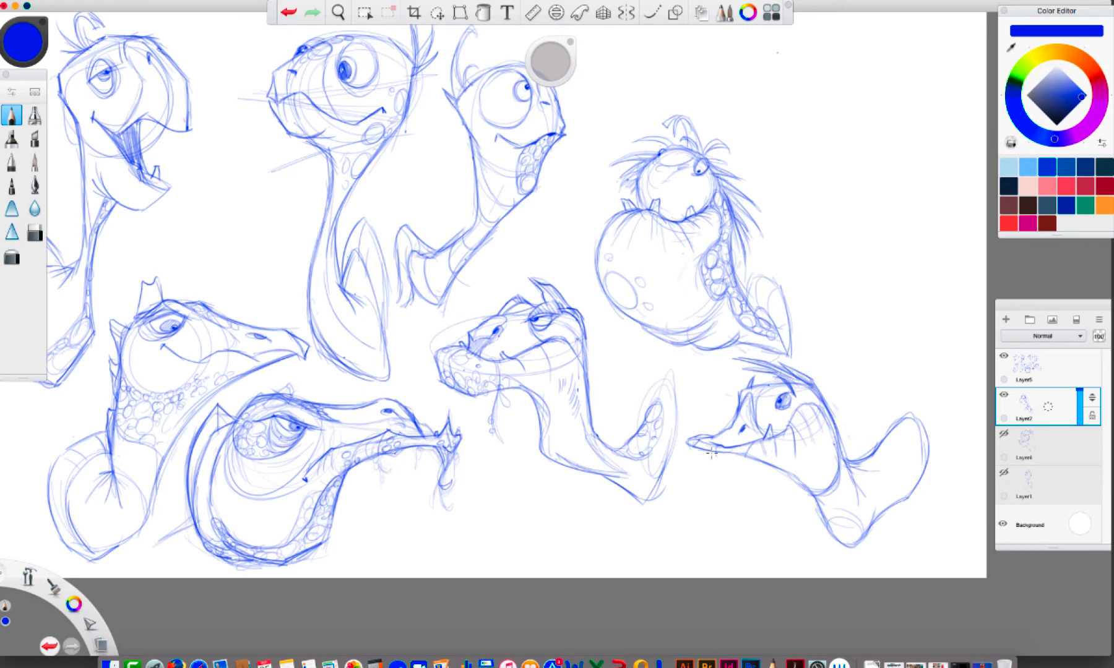
pyautogui.moveTo(725, 454)
pyautogui.mouseDown()
pyautogui.moveTo(757, 461)
pyautogui.moveTo(723, 463)
pyautogui.moveTo(742, 457)
pyautogui.mouseUp()
# Undo the last strokes under the tenth turtle's snout and add an inner contour line to its shell
pyautogui.click(293, 10)
pyautogui.click(290, 9)
pyautogui.click(291, 7)
pyautogui.click(290, 8)
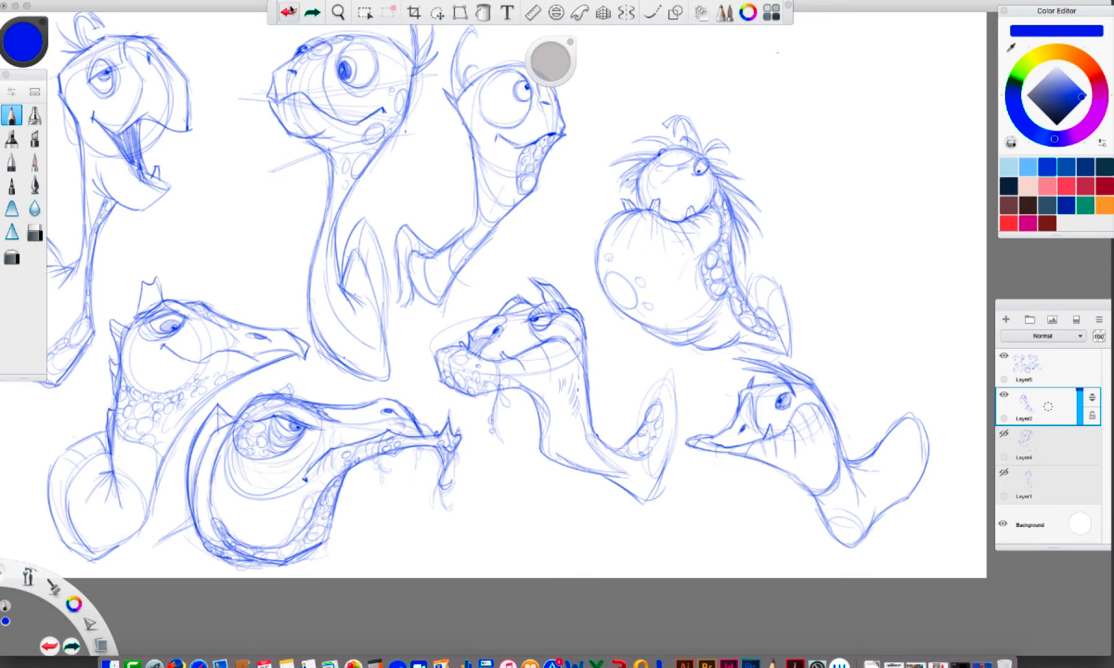
pyautogui.moveTo(887, 424)
pyautogui.mouseDown()
pyautogui.moveTo(907, 509)
pyautogui.moveTo(904, 495)
pyautogui.mouseUp()
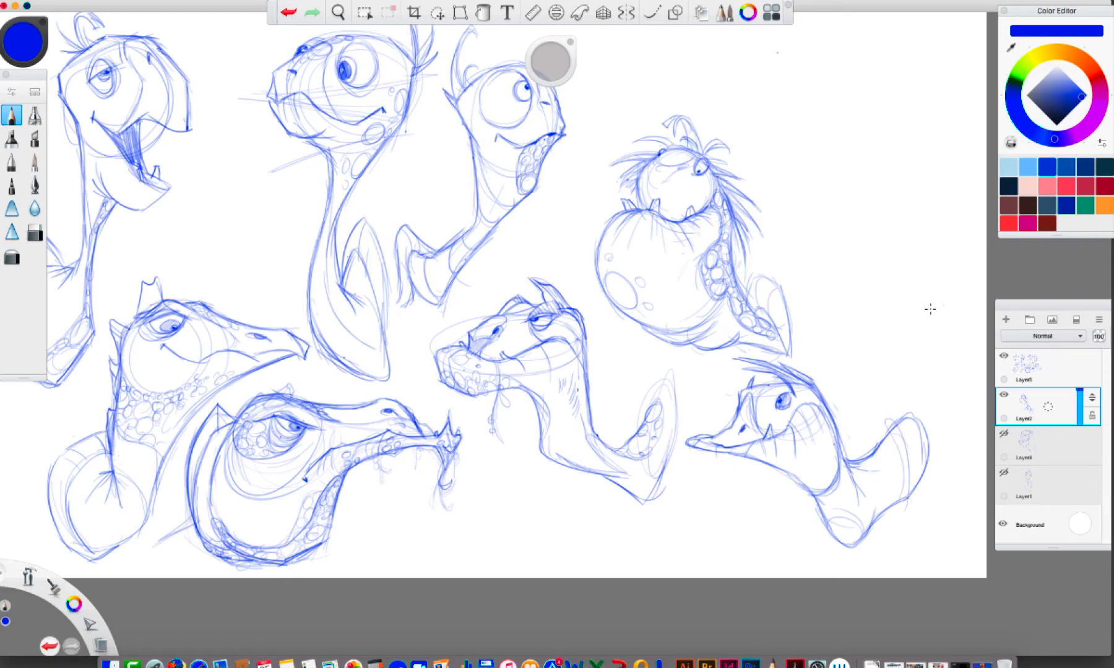
# Rough in an eleventh turtle above the tenth, with a large rounded body shape and a light circular head
pyautogui.moveTo(948, 229)
pyautogui.mouseDown()
pyautogui.moveTo(939, 381)
pyautogui.moveTo(820, 283)
pyautogui.moveTo(822, 253)
pyautogui.moveTo(839, 271)
pyautogui.moveTo(858, 212)
pyautogui.mouseUp()
pyautogui.moveTo(841, 254); pyautogui.dragTo(876, 190)
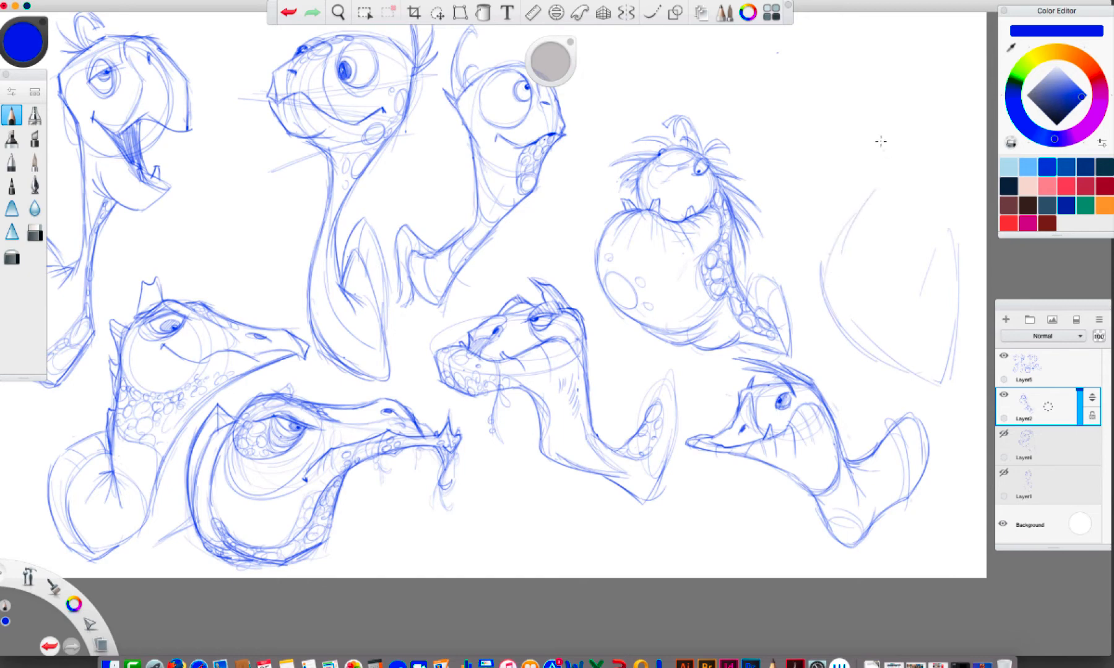
pyautogui.moveTo(810, 150); pyautogui.dragTo(829, 132)
pyautogui.moveTo(815, 152); pyautogui.dragTo(860, 105)
pyautogui.moveTo(887, 102); pyautogui.dragTo(910, 175)
pyautogui.moveTo(858, 90)
pyautogui.mouseDown()
pyautogui.moveTo(817, 117)
pyautogui.moveTo(821, 134)
pyautogui.mouseUp()
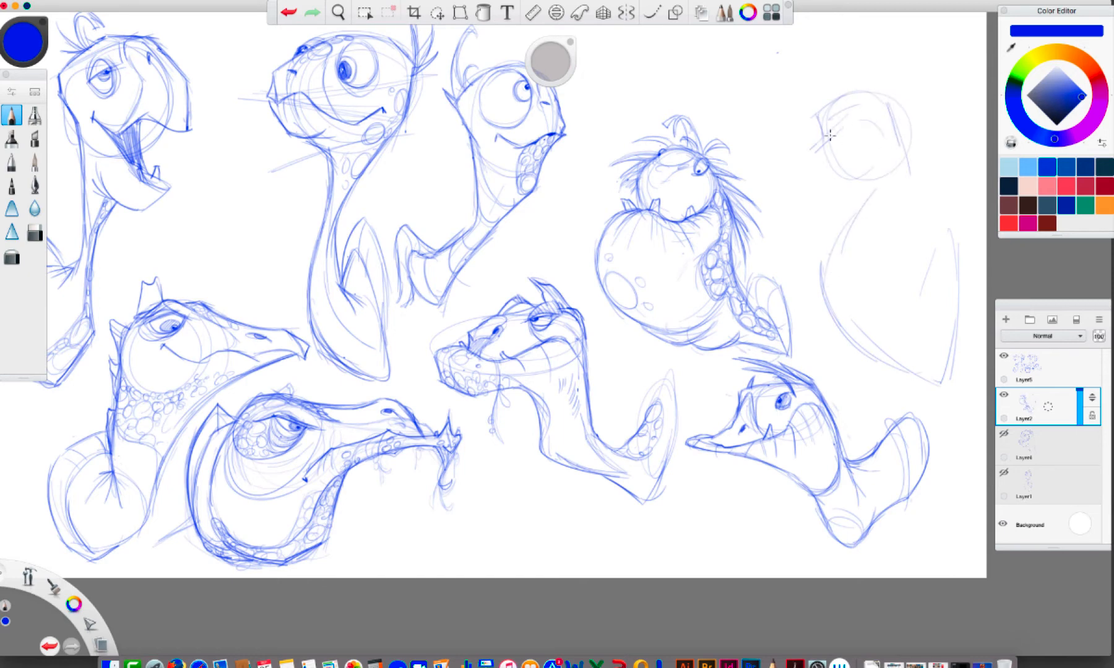
# Draw the eleventh turtle's low snout with a jutting tooth, angry eyes under heavy brows, jawline and spotted crown
pyautogui.moveTo(869, 100)
pyautogui.mouseDown()
pyautogui.moveTo(883, 127)
pyautogui.moveTo(863, 150)
pyautogui.moveTo(812, 148)
pyautogui.moveTo(801, 166)
pyautogui.moveTo(823, 157)
pyautogui.mouseUp()
pyautogui.moveTo(807, 174)
pyautogui.mouseDown()
pyautogui.moveTo(834, 164)
pyautogui.moveTo(781, 181)
pyautogui.moveTo(823, 185)
pyautogui.moveTo(854, 155)
pyautogui.moveTo(773, 178)
pyautogui.moveTo(781, 186)
pyautogui.moveTo(805, 180)
pyautogui.moveTo(778, 170)
pyautogui.moveTo(814, 176)
pyautogui.moveTo(779, 169)
pyautogui.mouseUp()
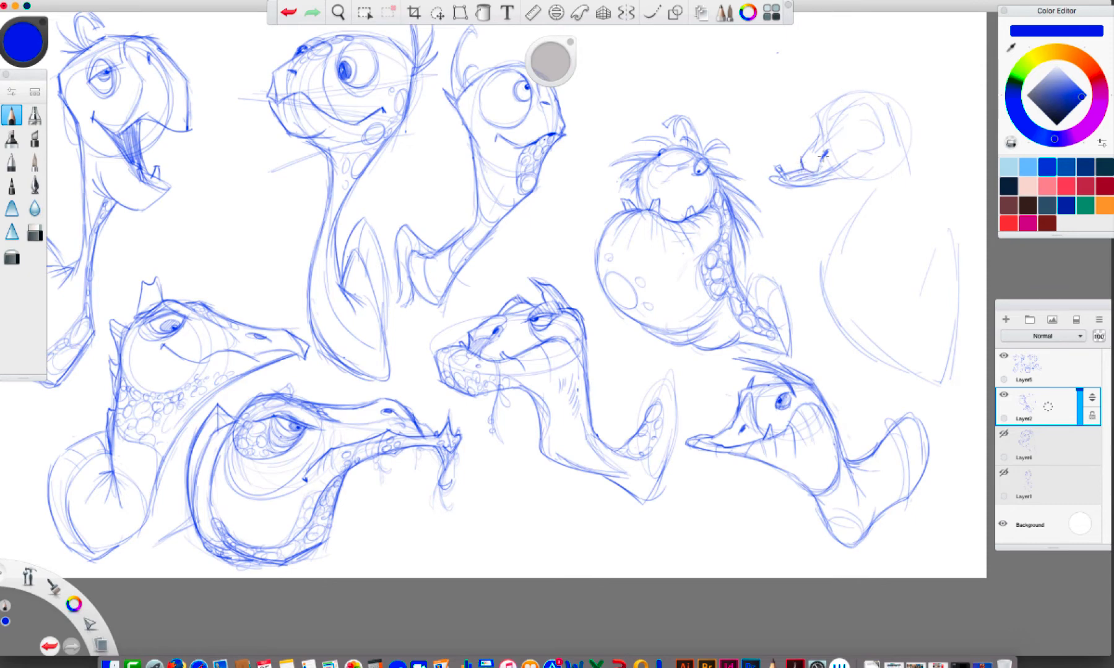
pyautogui.moveTo(835, 126)
pyautogui.mouseDown()
pyautogui.moveTo(870, 127)
pyautogui.moveTo(831, 133)
pyautogui.moveTo(844, 110)
pyautogui.moveTo(866, 120)
pyautogui.moveTo(837, 133)
pyautogui.moveTo(838, 146)
pyautogui.moveTo(863, 131)
pyautogui.moveTo(841, 141)
pyautogui.moveTo(816, 130)
pyautogui.moveTo(828, 118)
pyautogui.moveTo(805, 127)
pyautogui.moveTo(820, 129)
pyautogui.moveTo(806, 119)
pyautogui.moveTo(820, 121)
pyautogui.moveTo(818, 139)
pyautogui.moveTo(805, 175)
pyautogui.mouseUp()
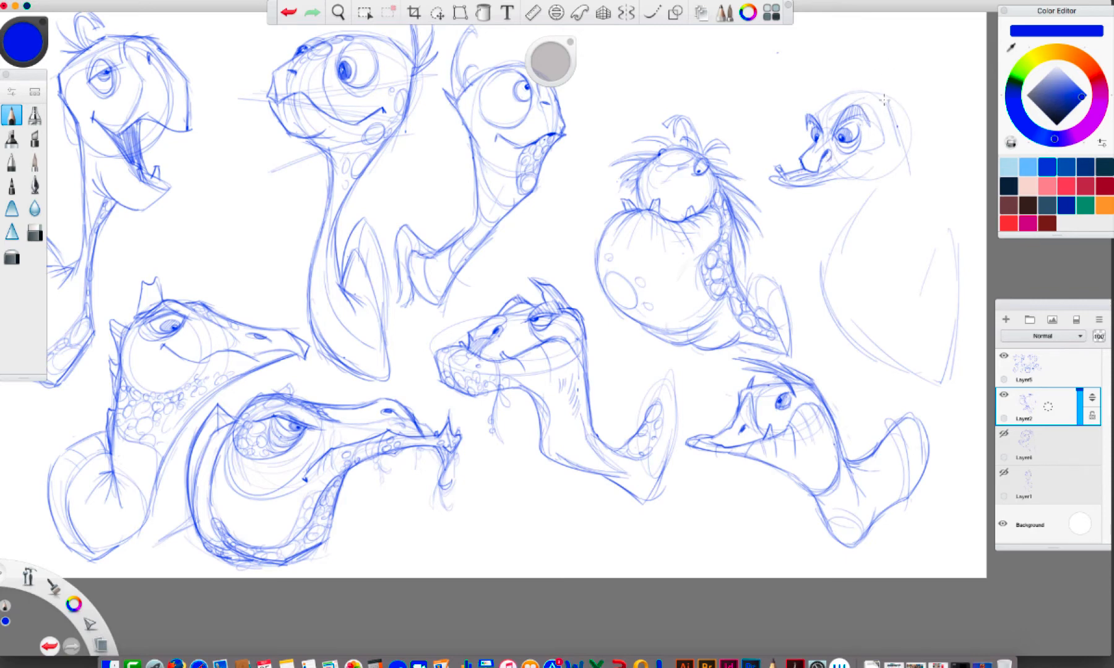
pyautogui.moveTo(889, 102)
pyautogui.mouseDown()
pyautogui.moveTo(910, 168)
pyautogui.moveTo(883, 203)
pyautogui.mouseUp()
pyautogui.moveTo(857, 177); pyautogui.dragTo(881, 162)
pyautogui.moveTo(877, 114)
pyautogui.mouseDown()
pyautogui.moveTo(890, 161)
pyautogui.moveTo(865, 175)
pyautogui.moveTo(853, 107)
pyautogui.moveTo(820, 107)
pyautogui.moveTo(870, 93)
pyautogui.mouseUp()
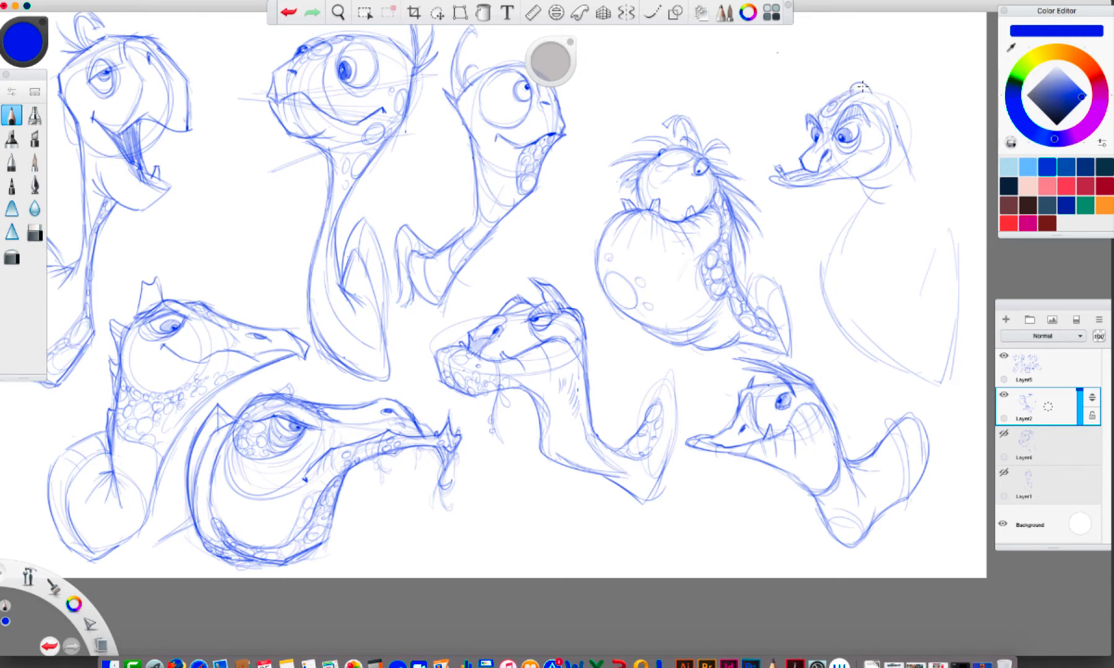
# Undo the bump on top of the eleventh turtle's head and redraw its crown and forehead markings
pyautogui.click(290, 12)
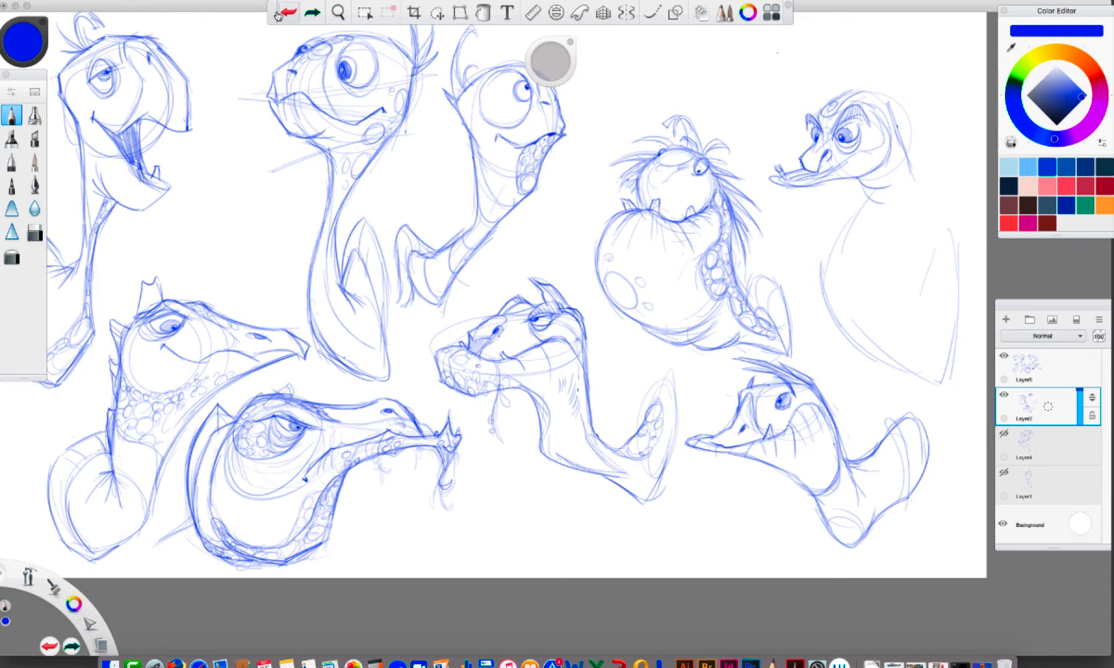
pyautogui.click(289, 12)
pyautogui.click(286, 15)
pyautogui.click(283, 16)
pyautogui.click(281, 16)
pyautogui.click(280, 16)
pyautogui.moveTo(819, 118)
pyautogui.mouseDown()
pyautogui.moveTo(888, 94)
pyautogui.moveTo(851, 86)
pyautogui.moveTo(882, 97)
pyautogui.moveTo(907, 153)
pyautogui.mouseUp()
pyautogui.moveTo(844, 97); pyautogui.dragTo(828, 120)
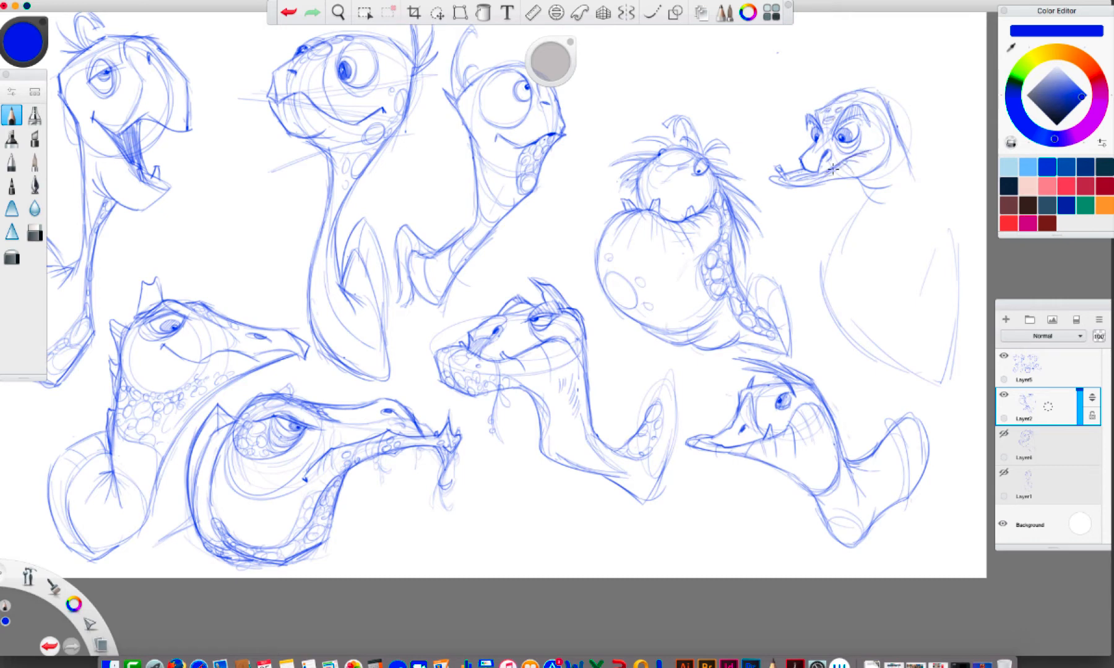
# Draw the eleventh turtle's neck, rounded chest and a small pointed shell rising behind its shoulder
pyautogui.press(']')
pyautogui.press(']')
pyautogui.moveTo(902, 158)
pyautogui.mouseDown()
pyautogui.moveTo(918, 198)
pyautogui.moveTo(837, 244)
pyautogui.mouseUp()
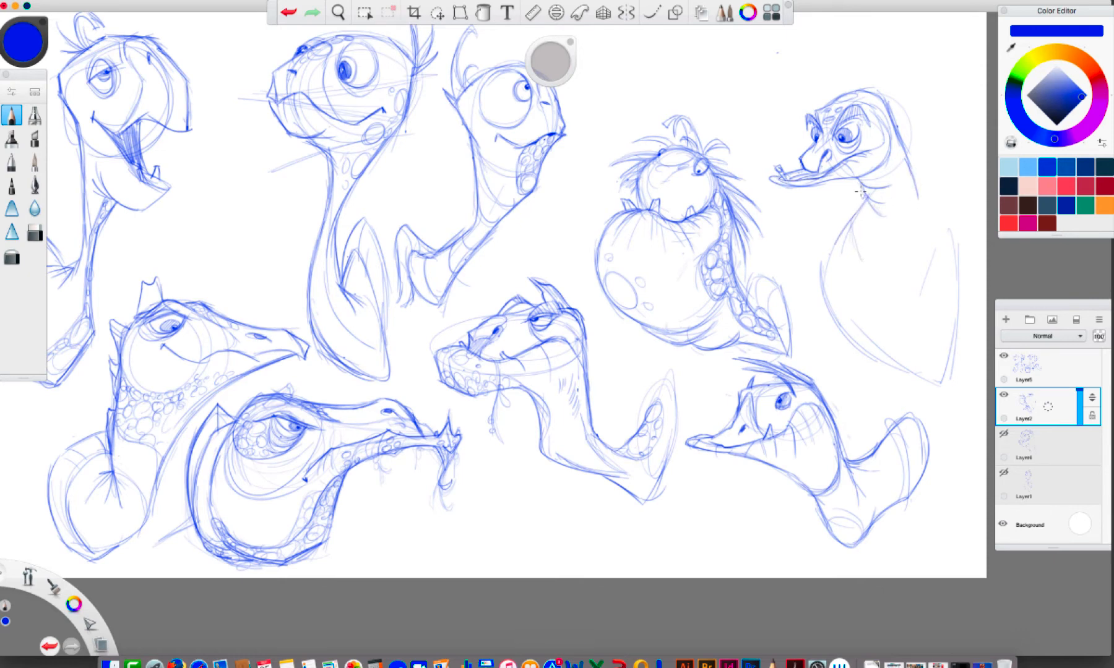
pyautogui.moveTo(862, 193)
pyautogui.mouseDown()
pyautogui.moveTo(904, 263)
pyautogui.moveTo(940, 223)
pyautogui.mouseUp()
pyautogui.moveTo(914, 181)
pyautogui.mouseDown()
pyautogui.moveTo(940, 150)
pyautogui.moveTo(911, 181)
pyautogui.moveTo(945, 135)
pyautogui.moveTo(949, 179)
pyautogui.moveTo(947, 127)
pyautogui.mouseUp()
pyautogui.moveTo(916, 175)
pyautogui.mouseDown()
pyautogui.moveTo(937, 127)
pyautogui.moveTo(946, 214)
pyautogui.moveTo(897, 252)
pyautogui.mouseUp()
pyautogui.moveTo(862, 186)
pyautogui.mouseDown()
pyautogui.moveTo(858, 221)
pyautogui.moveTo(904, 238)
pyautogui.moveTo(887, 250)
pyautogui.mouseUp()
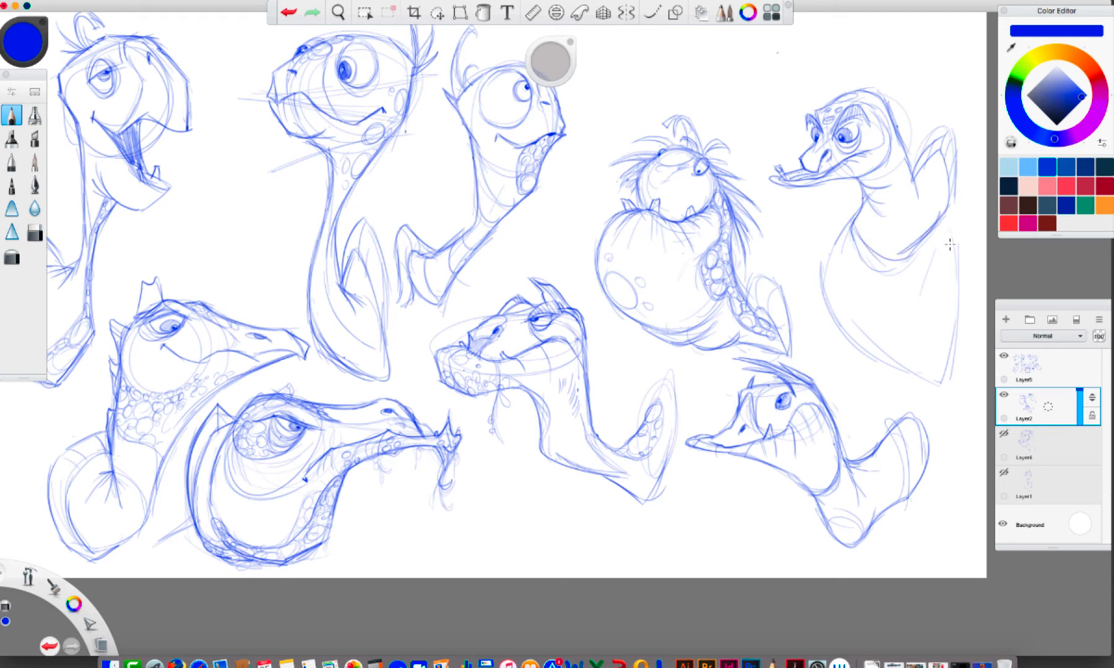
pyautogui.moveTo(956, 238)
pyautogui.mouseDown()
pyautogui.moveTo(951, 378)
pyautogui.moveTo(934, 322)
pyautogui.moveTo(912, 309)
pyautogui.moveTo(935, 383)
pyautogui.moveTo(823, 299)
pyautogui.moveTo(826, 313)
pyautogui.moveTo(820, 230)
pyautogui.moveTo(902, 270)
pyautogui.mouseUp()
# Erase the large rough body lines below the eleventh turtle's chest
pyautogui.click(35, 233)
pyautogui.moveTo(841, 222); pyautogui.dragTo(887, 276)
pyautogui.moveTo(933, 243); pyautogui.dragTo(904, 265)
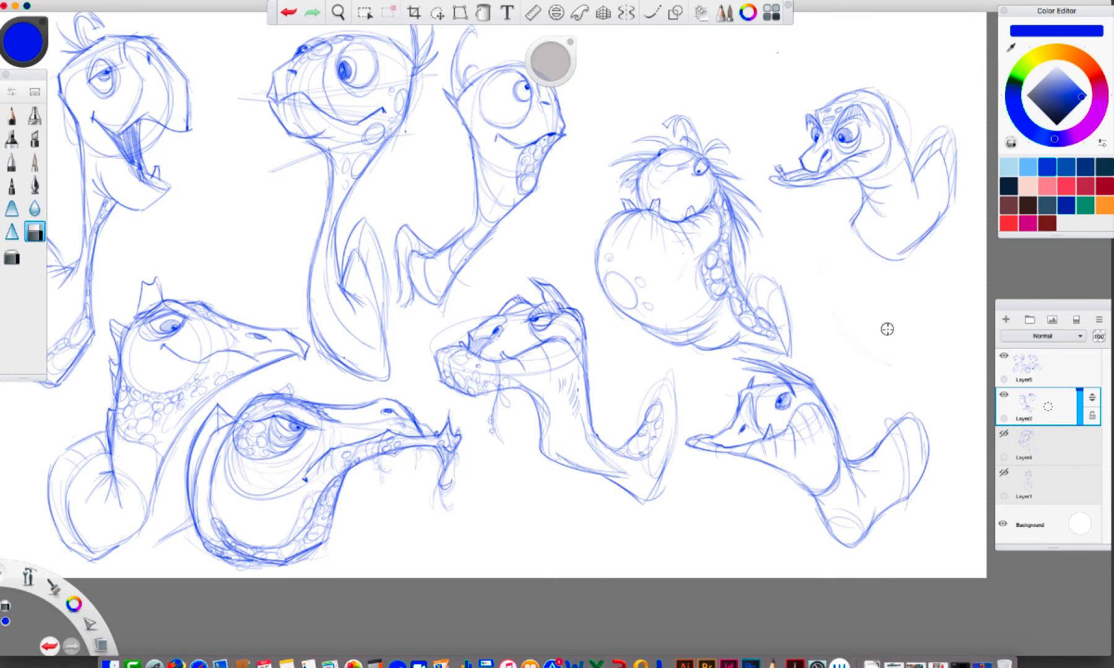
# Switch back to the pencil and darken the eleventh turtle's chest, back of neck and shell contours
pyautogui.click(14, 115)
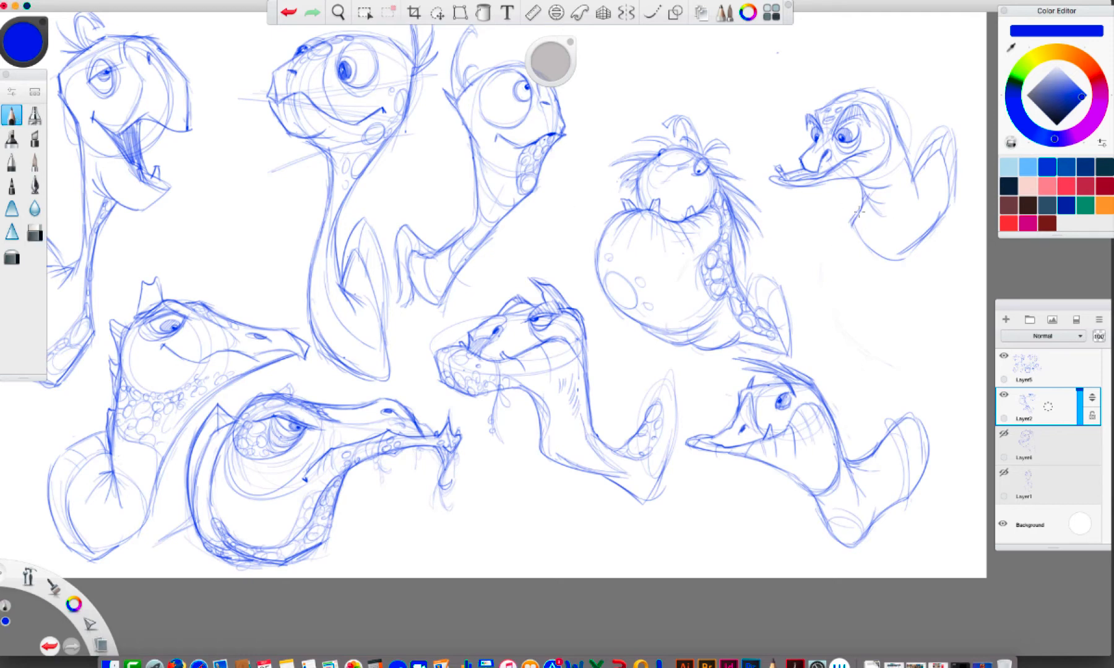
pyautogui.moveTo(898, 265); pyautogui.dragTo(924, 233)
pyautogui.moveTo(913, 165)
pyautogui.mouseDown()
pyautogui.moveTo(953, 179)
pyautogui.moveTo(914, 182)
pyautogui.moveTo(917, 216)
pyautogui.mouseUp()
pyautogui.moveTo(921, 191)
pyautogui.mouseDown()
pyautogui.moveTo(931, 203)
pyautogui.moveTo(929, 184)
pyautogui.mouseUp()
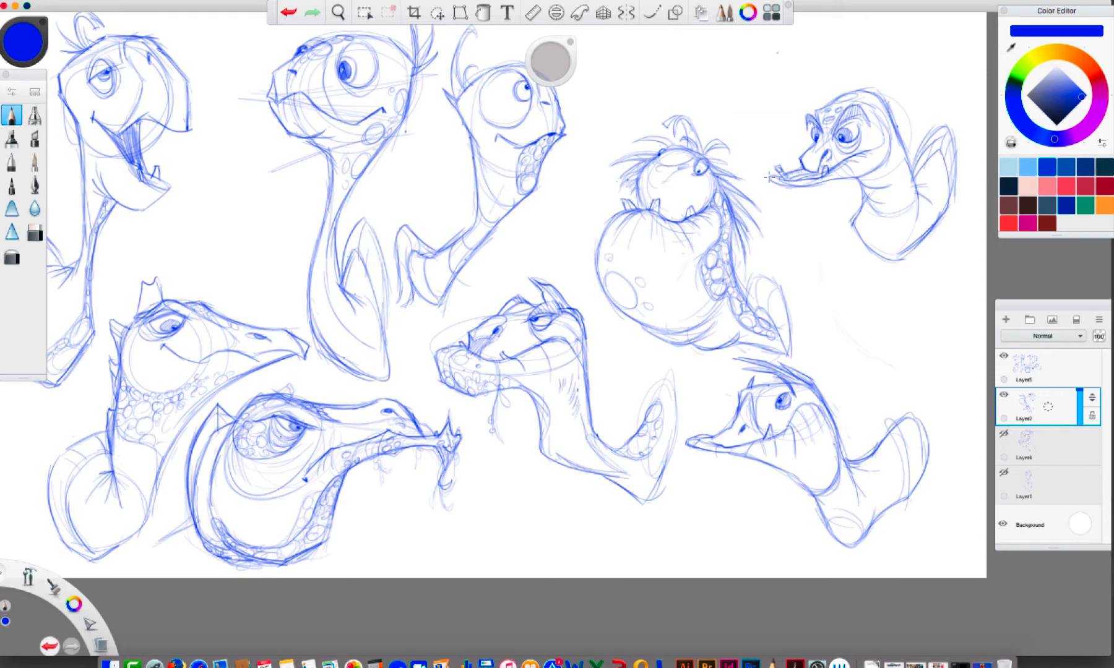
# Lasso the eleventh turtle and move it, slightly enlarged, into the empty space above the big-bellied turtle
pyautogui.click(436, 12)
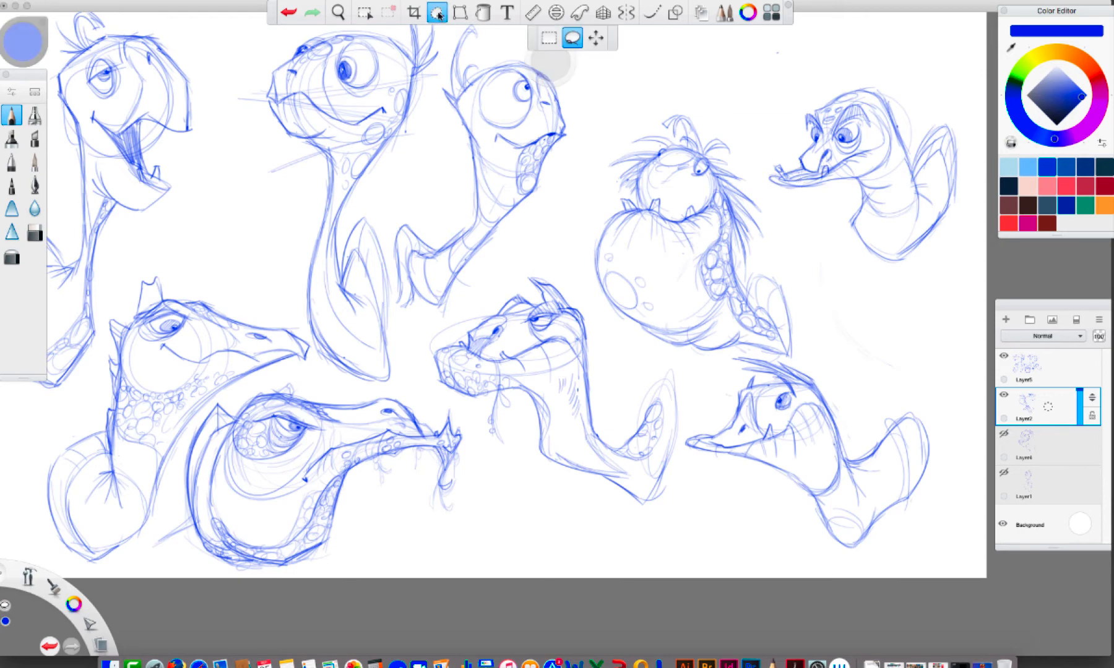
pyautogui.moveTo(908, 67)
pyautogui.mouseDown()
pyautogui.moveTo(761, 146)
pyautogui.moveTo(935, 300)
pyautogui.moveTo(922, 60)
pyautogui.mouseUp()
pyautogui.moveTo(946, 202)
pyautogui.mouseDown()
pyautogui.moveTo(959, 340)
pyautogui.moveTo(972, 348)
pyautogui.moveTo(972, 313)
pyautogui.moveTo(866, 131)
pyautogui.mouseUp()
pyautogui.press('space')
pyautogui.moveTo(910, 226); pyautogui.dragTo(926, 394)
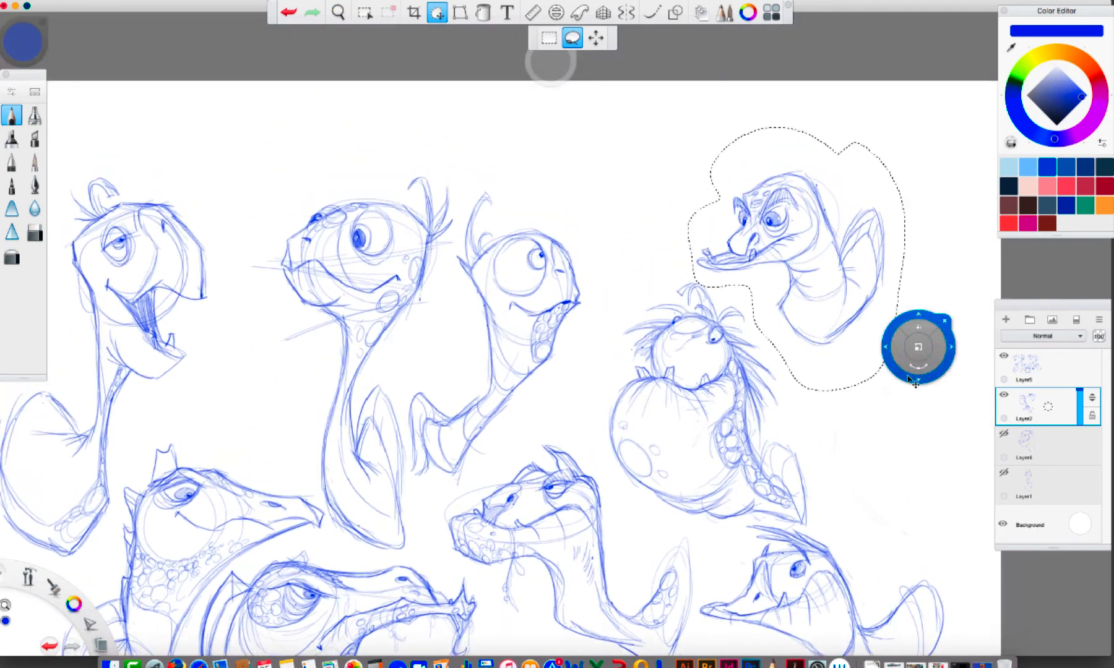
pyautogui.moveTo(914, 346)
pyautogui.mouseDown()
pyautogui.moveTo(758, 291)
pyautogui.moveTo(728, 316)
pyautogui.moveTo(714, 303)
pyautogui.moveTo(735, 274)
pyautogui.moveTo(761, 301)
pyautogui.mouseUp()
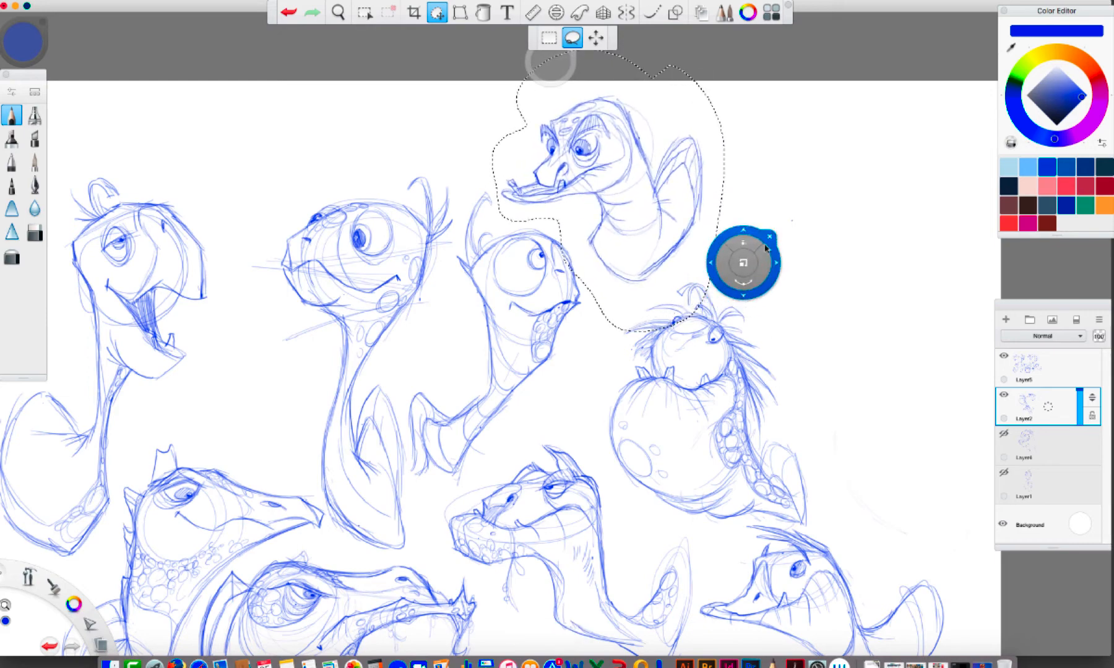
pyautogui.click(770, 235)
# Pencil in throat bands on the eleventh turtle's neck and add scale patches to its neck and shell
pyautogui.press('space')
pyautogui.moveTo(891, 510)
pyautogui.mouseDown()
pyautogui.moveTo(838, 479)
pyautogui.moveTo(847, 499)
pyautogui.mouseUp()
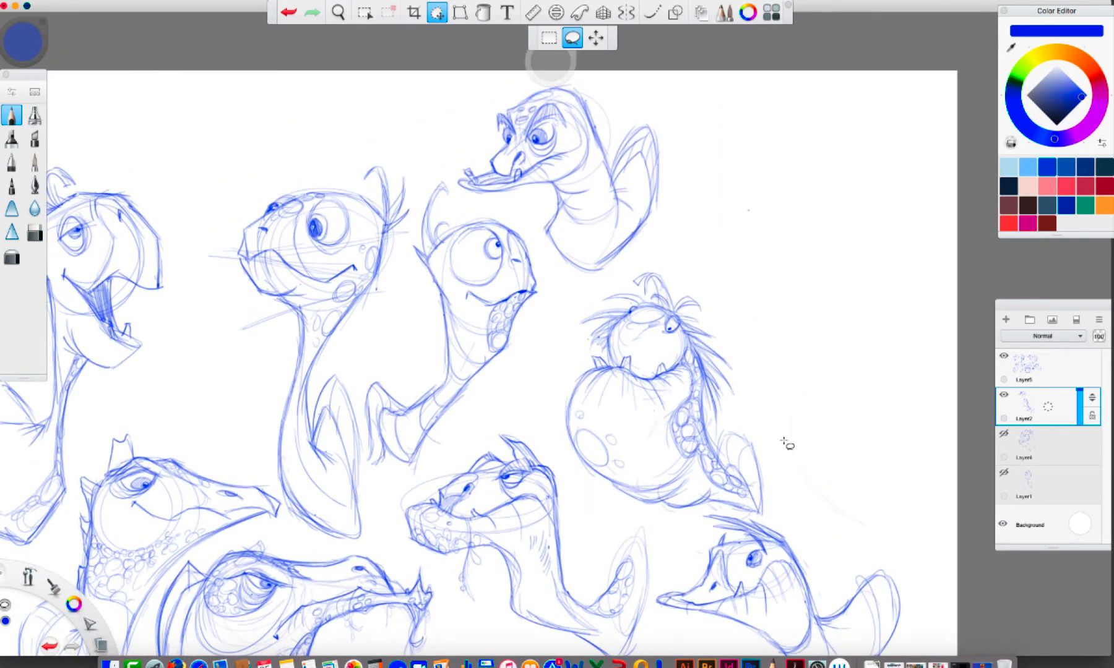
pyautogui.click(12, 115)
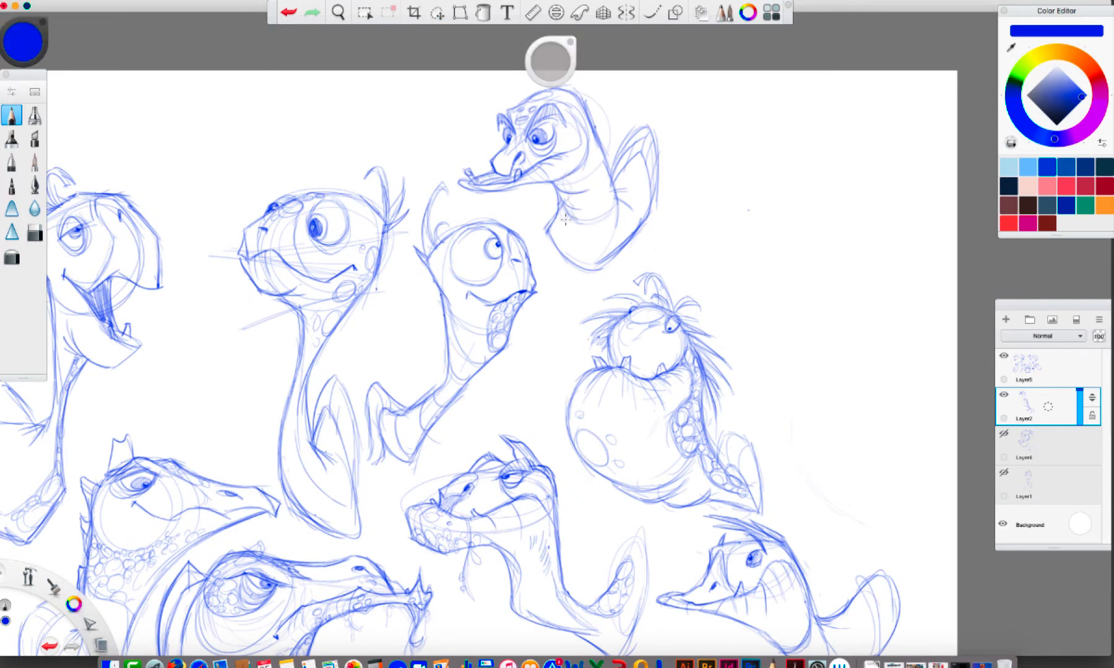
pyautogui.moveTo(565, 219)
pyautogui.mouseDown()
pyautogui.moveTo(562, 248)
pyautogui.moveTo(585, 266)
pyautogui.mouseUp()
pyautogui.moveTo(595, 188)
pyautogui.mouseDown()
pyautogui.moveTo(610, 205)
pyautogui.moveTo(602, 242)
pyautogui.mouseUp()
pyautogui.moveTo(604, 243); pyautogui.dragTo(616, 224)
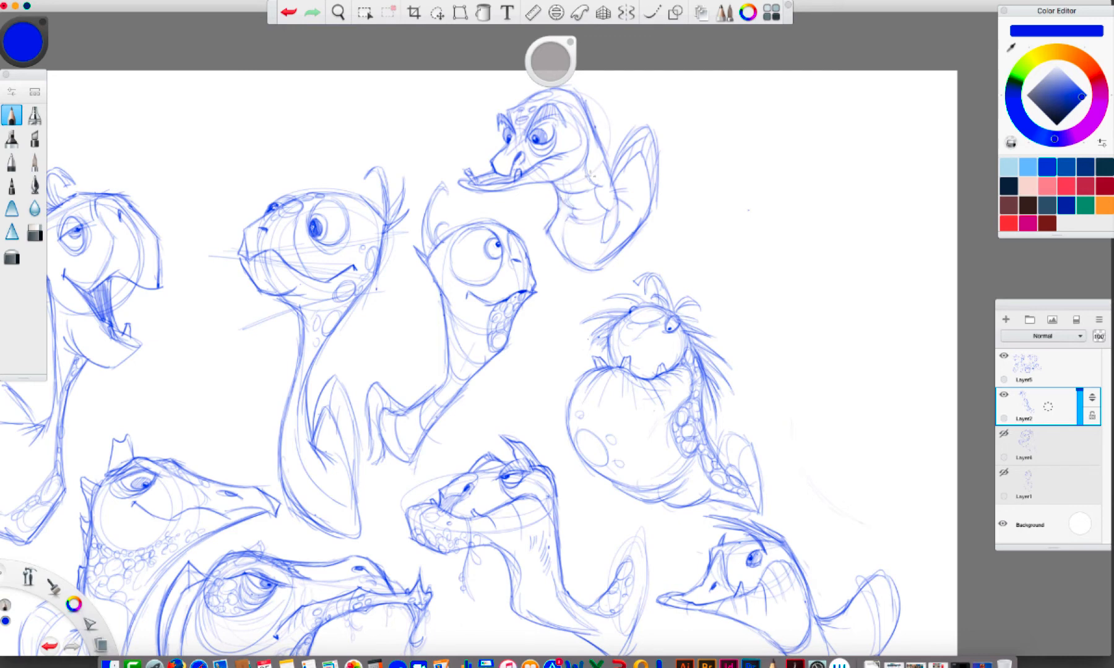
pyautogui.moveTo(591, 174)
pyautogui.mouseDown()
pyautogui.moveTo(601, 149)
pyautogui.moveTo(619, 205)
pyautogui.moveTo(649, 179)
pyautogui.moveTo(637, 163)
pyautogui.moveTo(626, 189)
pyautogui.moveTo(649, 227)
pyautogui.moveTo(681, 222)
pyautogui.mouseUp()
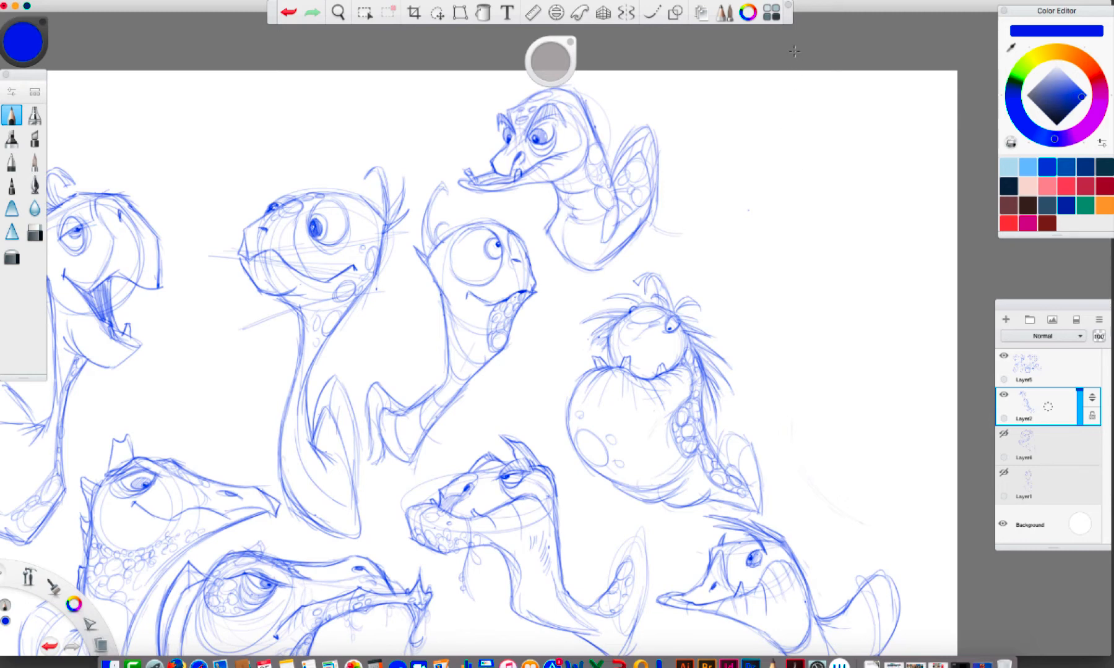
# Rough in a twelfth turtle's head beside the eleventh, with a pointed beak and big round eye, undoing and redrawing the forehead line
pyautogui.moveTo(767, 119)
pyautogui.mouseDown()
pyautogui.moveTo(758, 166)
pyautogui.moveTo(793, 118)
pyautogui.moveTo(773, 182)
pyautogui.mouseUp()
pyautogui.moveTo(783, 109)
pyautogui.mouseDown()
pyautogui.moveTo(715, 155)
pyautogui.moveTo(739, 232)
pyautogui.moveTo(772, 193)
pyautogui.mouseUp()
pyautogui.moveTo(741, 109)
pyautogui.mouseDown()
pyautogui.moveTo(694, 181)
pyautogui.moveTo(719, 179)
pyautogui.mouseUp()
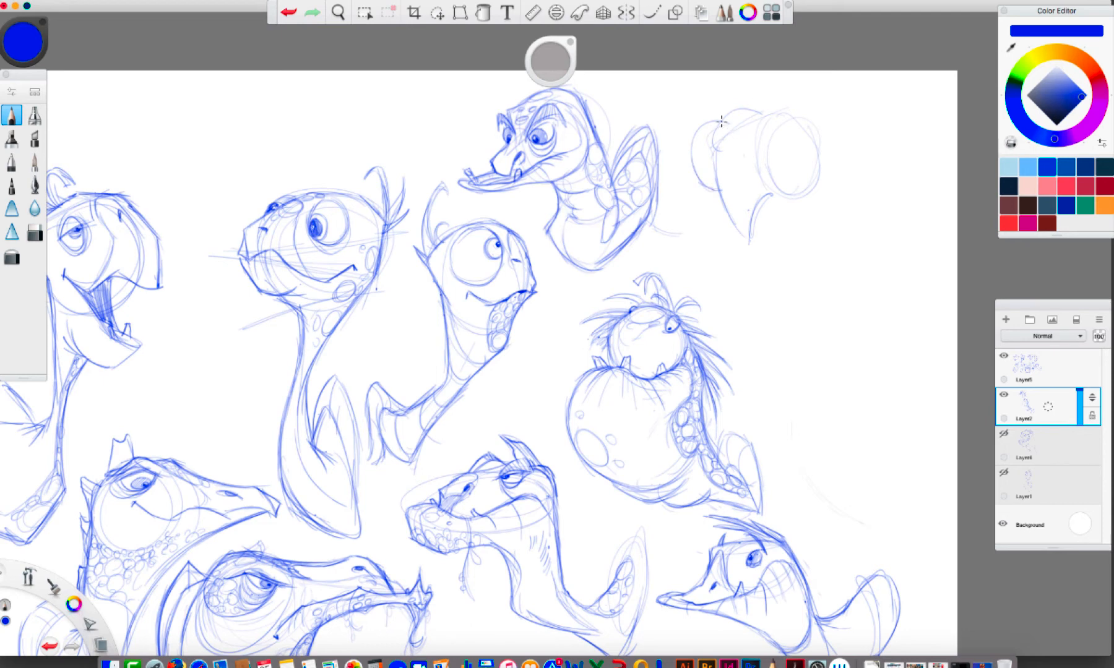
pyautogui.press('super+z')
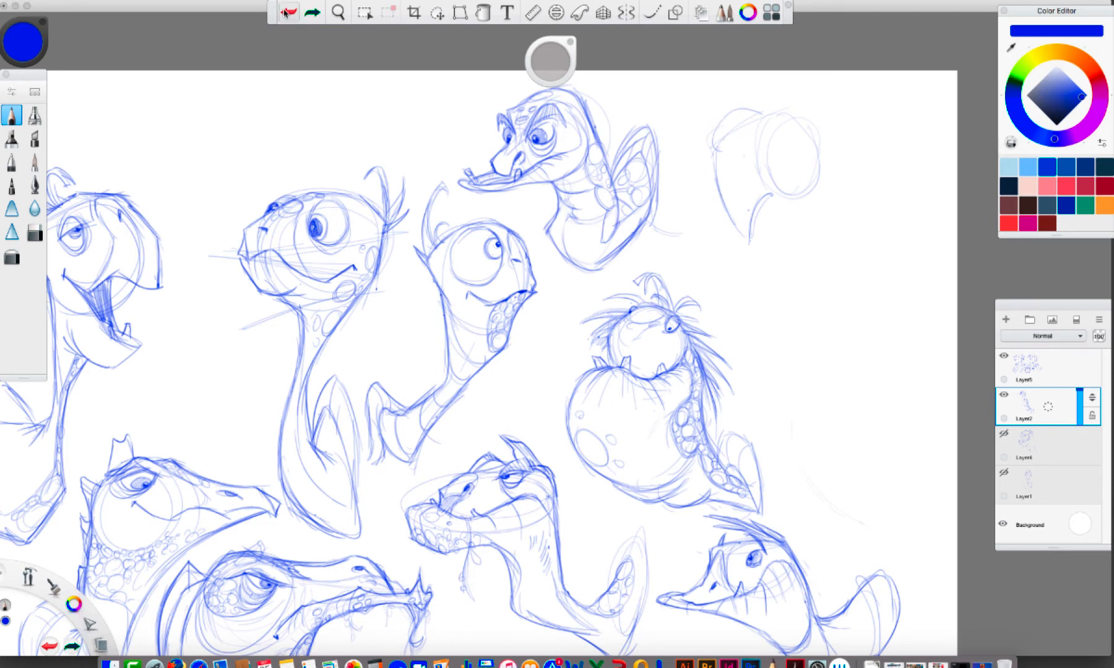
pyautogui.press('super+z')
pyautogui.moveTo(722, 139)
pyautogui.mouseDown()
pyautogui.moveTo(774, 110)
pyautogui.moveTo(802, 144)
pyautogui.mouseUp()
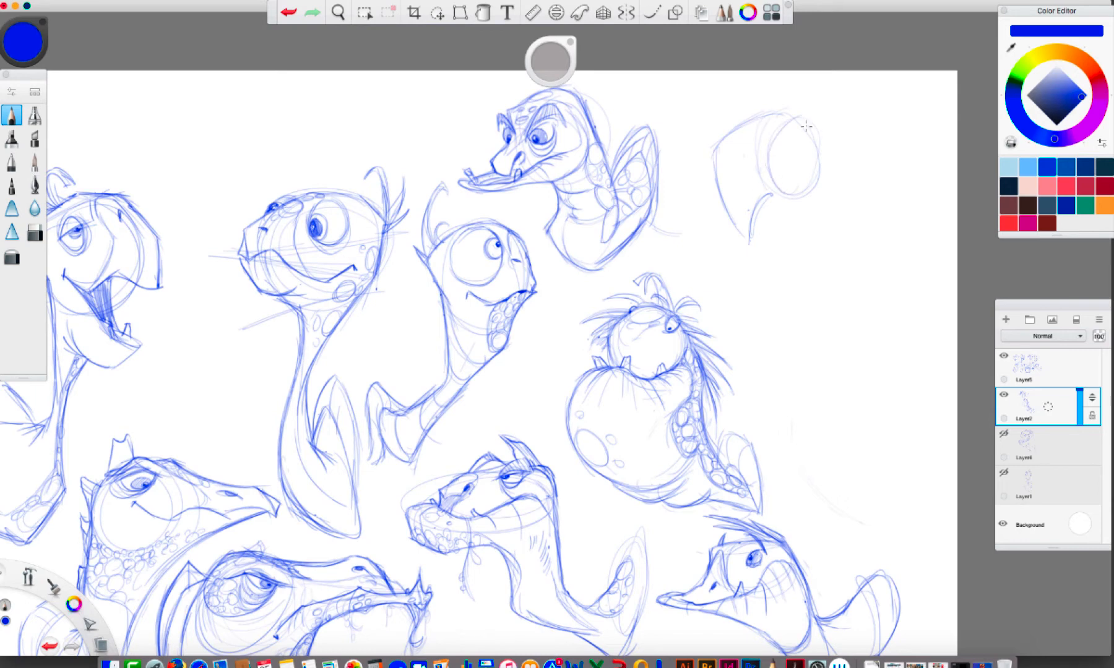
pyautogui.moveTo(791, 195); pyautogui.dragTo(821, 127)
pyautogui.moveTo(774, 194)
pyautogui.mouseDown()
pyautogui.moveTo(818, 186)
pyautogui.moveTo(827, 141)
pyautogui.moveTo(807, 110)
pyautogui.moveTo(825, 150)
pyautogui.moveTo(798, 133)
pyautogui.moveTo(823, 143)
pyautogui.moveTo(825, 162)
pyautogui.mouseUp()
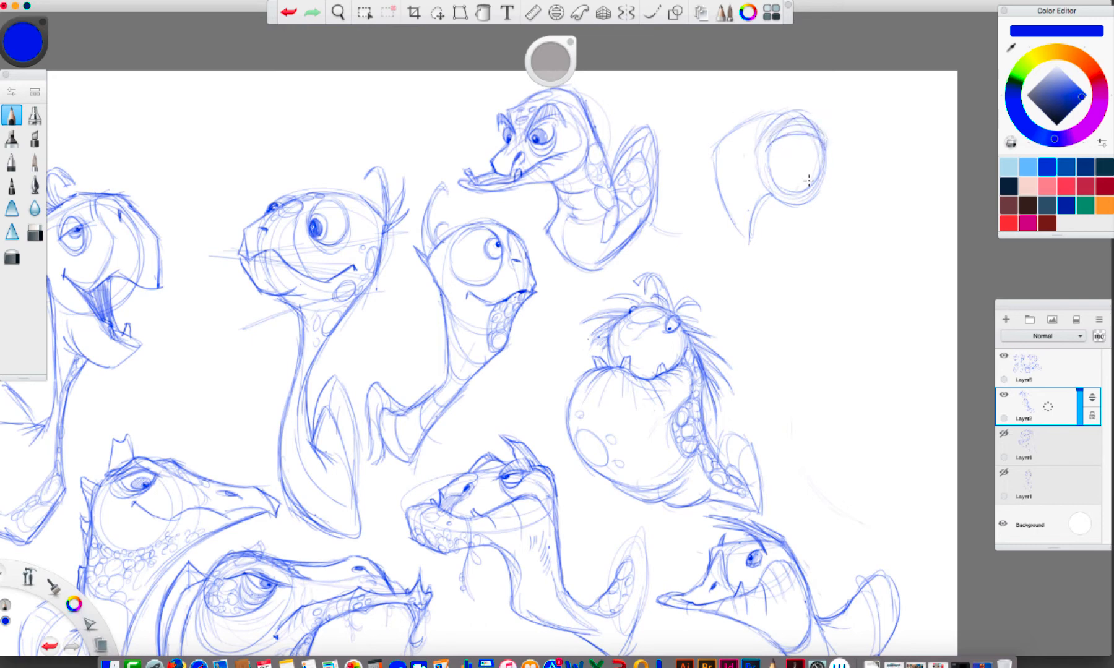
# Firm up the twelfth turtle's beak, start its neck line and draw the bulging far eye socket and brow
pyautogui.moveTo(723, 204); pyautogui.dragTo(746, 238)
pyautogui.moveTo(767, 197)
pyautogui.mouseDown()
pyautogui.moveTo(749, 236)
pyautogui.moveTo(760, 252)
pyautogui.mouseUp()
pyautogui.moveTo(818, 200); pyautogui.dragTo(799, 283)
pyautogui.moveTo(718, 193)
pyautogui.mouseDown()
pyautogui.moveTo(705, 155)
pyautogui.moveTo(732, 117)
pyautogui.moveTo(706, 180)
pyautogui.moveTo(705, 137)
pyautogui.moveTo(717, 131)
pyautogui.mouseUp()
pyautogui.moveTo(697, 144); pyautogui.dragTo(738, 128)
pyautogui.moveTo(703, 169)
pyautogui.mouseDown()
pyautogui.moveTo(717, 181)
pyautogui.moveTo(699, 143)
pyautogui.moveTo(709, 178)
pyautogui.moveTo(798, 192)
pyautogui.moveTo(757, 135)
pyautogui.moveTo(767, 127)
pyautogui.mouseUp()
pyautogui.moveTo(768, 127)
pyautogui.mouseDown()
pyautogui.moveTo(804, 111)
pyautogui.moveTo(823, 146)
pyautogui.mouseUp()
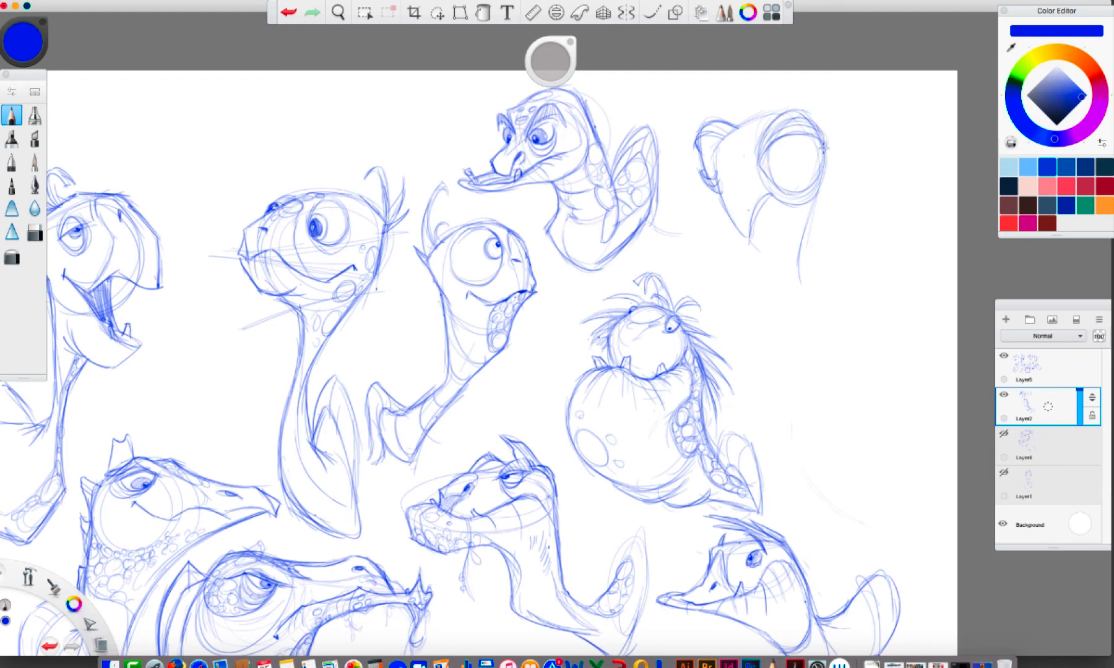
# Draw the twelfth turtle's irises and shaded pupils in both eyes, refine its beak and add forehead spots and a nostril
pyautogui.moveTo(757, 166)
pyautogui.mouseDown()
pyautogui.moveTo(809, 204)
pyautogui.moveTo(824, 175)
pyautogui.moveTo(783, 190)
pyautogui.moveTo(781, 156)
pyautogui.mouseUp()
pyautogui.moveTo(712, 156)
pyautogui.mouseDown()
pyautogui.moveTo(704, 176)
pyautogui.moveTo(716, 162)
pyautogui.mouseUp()
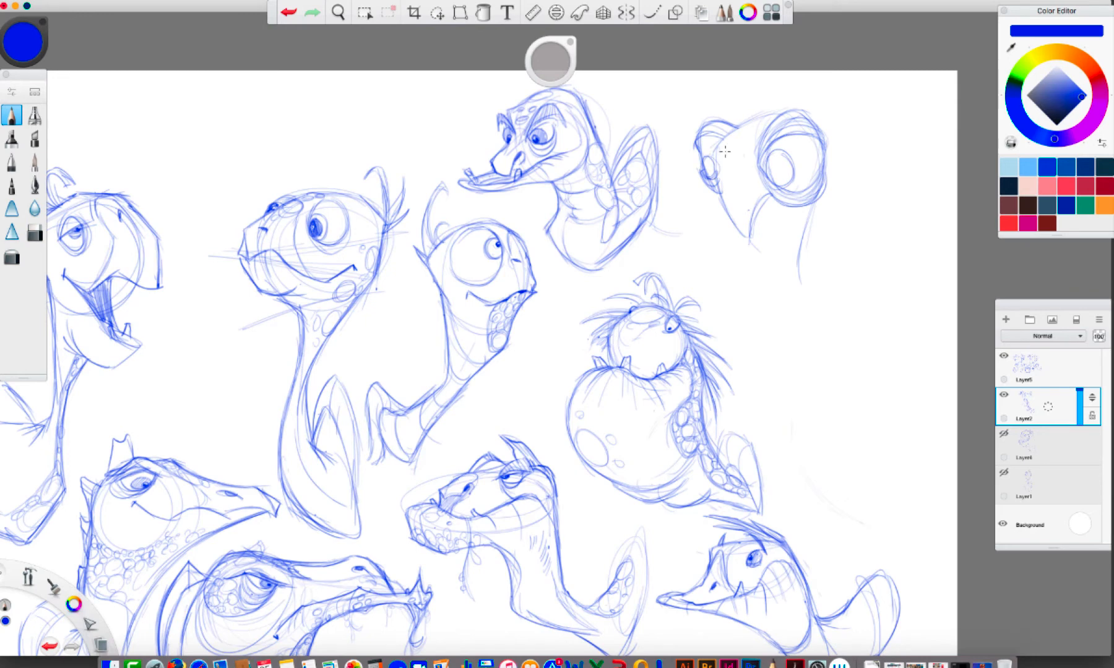
pyautogui.moveTo(755, 234)
pyautogui.mouseDown()
pyautogui.moveTo(756, 204)
pyautogui.moveTo(724, 202)
pyautogui.moveTo(718, 184)
pyautogui.mouseUp()
pyautogui.moveTo(766, 197); pyautogui.dragTo(748, 203)
pyautogui.moveTo(713, 145)
pyautogui.mouseDown()
pyautogui.moveTo(715, 214)
pyautogui.moveTo(733, 238)
pyautogui.moveTo(748, 226)
pyautogui.moveTo(745, 244)
pyautogui.moveTo(764, 215)
pyautogui.moveTo(753, 221)
pyautogui.moveTo(719, 143)
pyautogui.moveTo(786, 110)
pyautogui.moveTo(729, 143)
pyautogui.moveTo(742, 141)
pyautogui.moveTo(736, 149)
pyautogui.moveTo(767, 181)
pyautogui.moveTo(776, 176)
pyautogui.moveTo(771, 164)
pyautogui.moveTo(713, 168)
pyautogui.mouseUp()
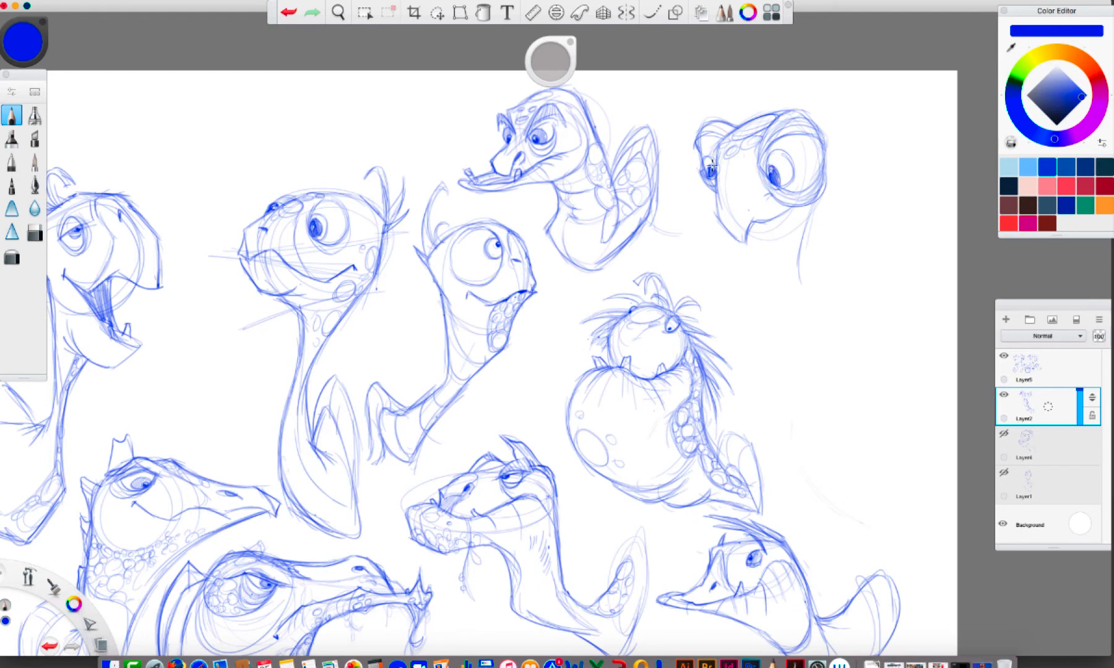
pyautogui.moveTo(780, 184)
pyautogui.mouseDown()
pyautogui.moveTo(774, 150)
pyautogui.moveTo(793, 169)
pyautogui.mouseUp()
pyautogui.click(749, 209)
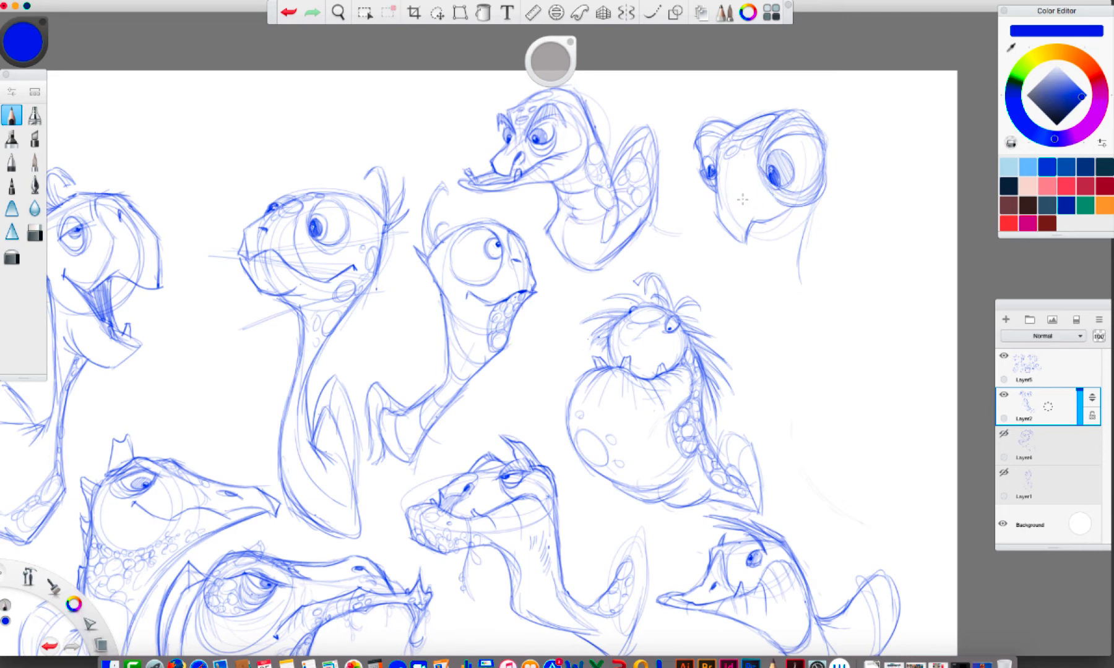
# Draw the twelfth turtle's mouth line and lower jaw, and extend a thin neck down to the shoulder
pyautogui.moveTo(763, 218)
pyautogui.mouseDown()
pyautogui.moveTo(739, 245)
pyautogui.moveTo(789, 211)
pyautogui.mouseUp()
pyautogui.moveTo(736, 239)
pyautogui.mouseDown()
pyautogui.moveTo(721, 181)
pyautogui.moveTo(732, 143)
pyautogui.mouseUp()
pyautogui.moveTo(770, 221)
pyautogui.mouseDown()
pyautogui.moveTo(779, 297)
pyautogui.moveTo(806, 308)
pyautogui.moveTo(799, 245)
pyautogui.moveTo(818, 332)
pyautogui.moveTo(823, 175)
pyautogui.moveTo(814, 216)
pyautogui.moveTo(826, 182)
pyautogui.moveTo(787, 213)
pyautogui.moveTo(772, 249)
pyautogui.moveTo(810, 204)
pyautogui.moveTo(772, 283)
pyautogui.moveTo(780, 302)
pyautogui.moveTo(798, 305)
pyautogui.moveTo(792, 246)
pyautogui.moveTo(810, 216)
pyautogui.moveTo(784, 303)
pyautogui.mouseUp()
pyautogui.moveTo(793, 237)
pyautogui.mouseDown()
pyautogui.moveTo(797, 221)
pyautogui.moveTo(792, 234)
pyautogui.mouseUp()
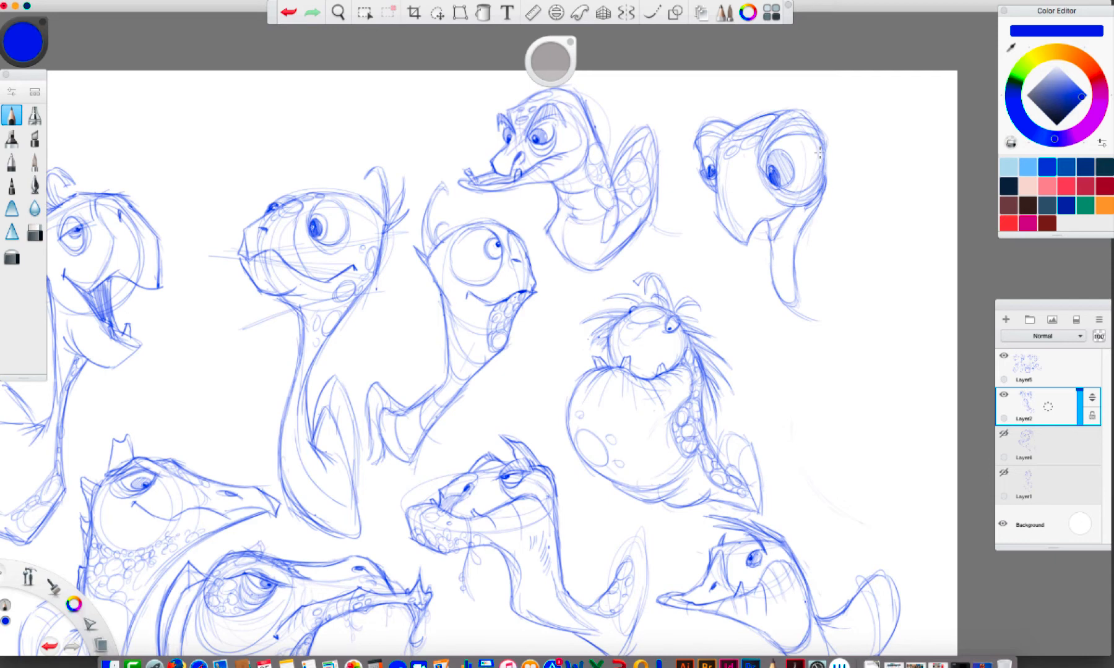
# Draw the back of the twelfth turtle's neck and its rounded shell outline, undoing and redrawing the neck line
pyautogui.moveTo(819, 151); pyautogui.dragTo(836, 218)
pyautogui.moveTo(801, 327)
pyautogui.mouseDown()
pyautogui.moveTo(829, 326)
pyautogui.moveTo(862, 242)
pyautogui.mouseUp()
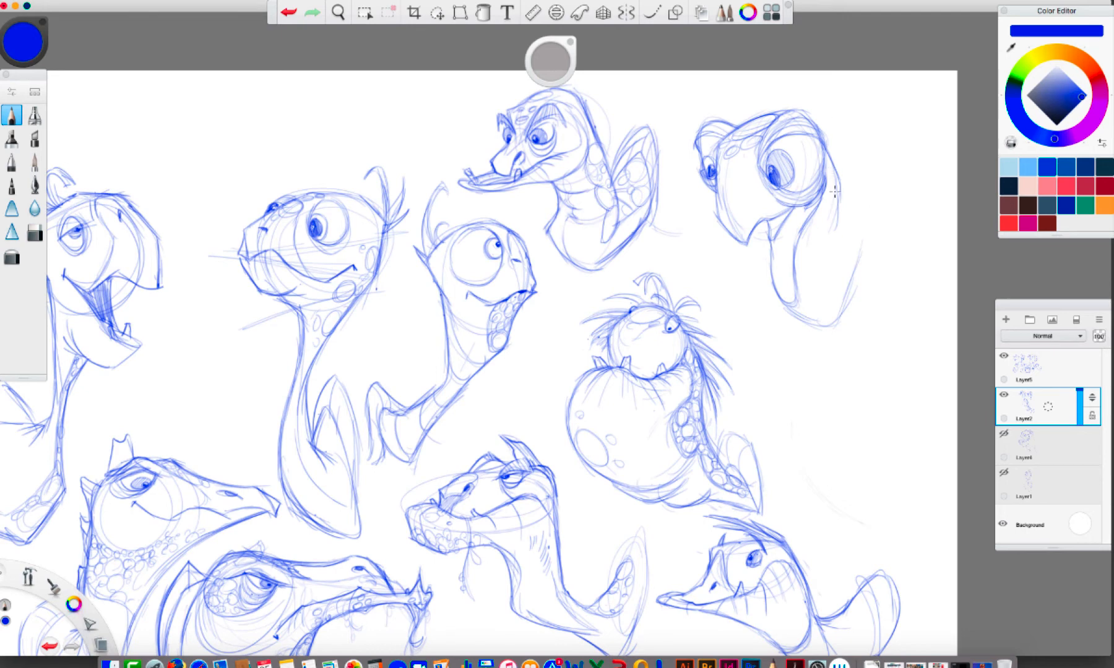
pyautogui.moveTo(835, 191); pyautogui.dragTo(826, 259)
pyautogui.click(287, 11)
pyautogui.click(286, 11)
pyautogui.moveTo(840, 205); pyautogui.dragTo(812, 276)
pyautogui.moveTo(845, 229)
pyautogui.mouseDown()
pyautogui.moveTo(821, 256)
pyautogui.moveTo(856, 230)
pyautogui.moveTo(860, 310)
pyautogui.moveTo(825, 326)
pyautogui.moveTo(778, 313)
pyautogui.moveTo(835, 212)
pyautogui.moveTo(824, 151)
pyautogui.moveTo(795, 155)
pyautogui.mouseUp()
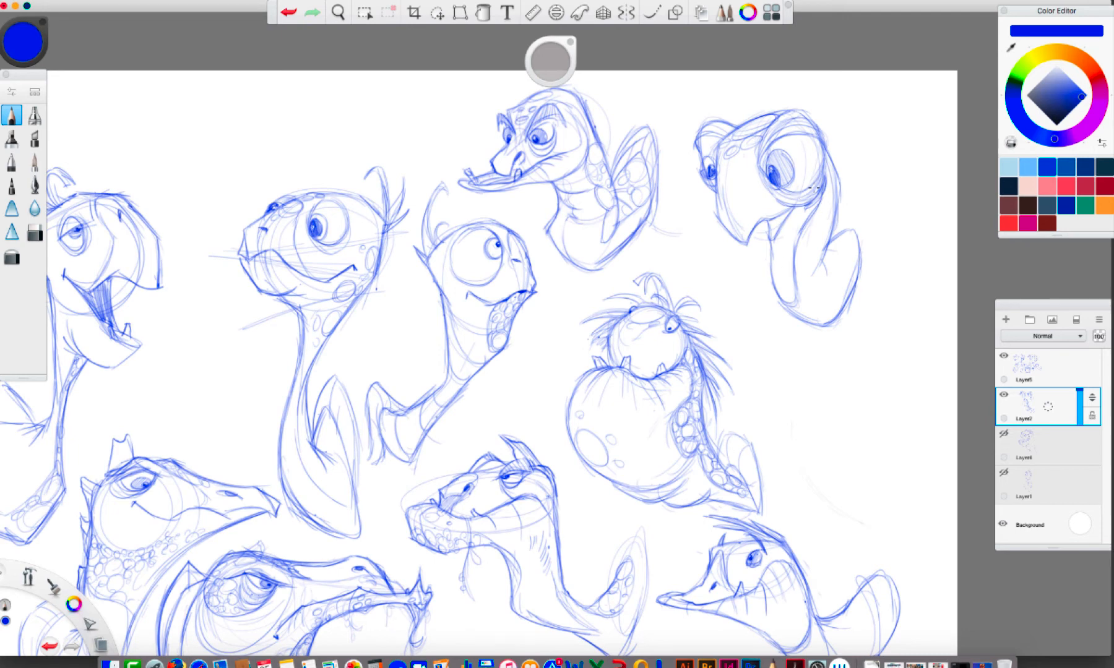
# Cover the twelfth turtle's forehead, neck and shell with scale spots, and refine its mouth corner and nostril
pyautogui.moveTo(730, 131)
pyautogui.mouseDown()
pyautogui.moveTo(765, 131)
pyautogui.moveTo(738, 156)
pyautogui.moveTo(734, 142)
pyautogui.moveTo(718, 151)
pyautogui.moveTo(751, 145)
pyautogui.moveTo(746, 159)
pyautogui.moveTo(718, 162)
pyautogui.moveTo(754, 159)
pyautogui.moveTo(724, 171)
pyautogui.moveTo(715, 160)
pyautogui.moveTo(725, 132)
pyautogui.mouseUp()
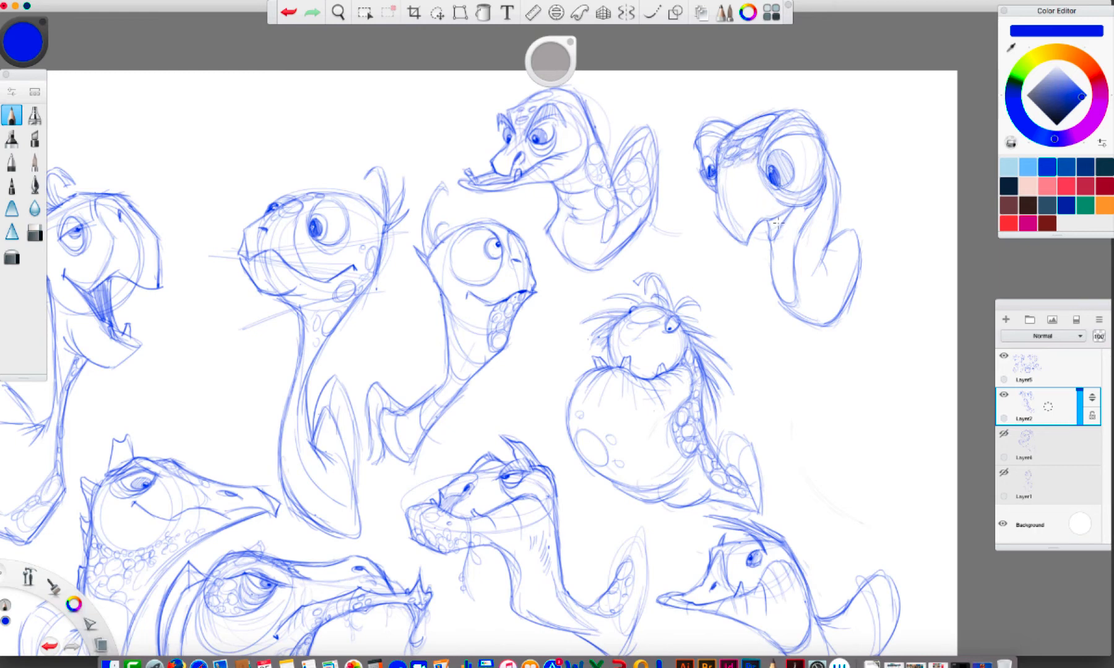
pyautogui.moveTo(772, 220)
pyautogui.mouseDown()
pyautogui.moveTo(785, 219)
pyautogui.moveTo(772, 235)
pyautogui.moveTo(792, 209)
pyautogui.mouseUp()
pyautogui.press('super+z')
pyautogui.press('super+z')
pyautogui.press('super+z')
pyautogui.press('super+z')
pyautogui.moveTo(830, 170); pyautogui.dragTo(824, 186)
pyautogui.moveTo(814, 245)
pyautogui.mouseDown()
pyautogui.moveTo(833, 207)
pyautogui.moveTo(816, 274)
pyautogui.moveTo(793, 265)
pyautogui.moveTo(810, 301)
pyautogui.moveTo(792, 306)
pyautogui.moveTo(808, 314)
pyautogui.moveTo(821, 310)
pyautogui.moveTo(819, 297)
pyautogui.moveTo(854, 297)
pyautogui.moveTo(837, 237)
pyautogui.moveTo(845, 228)
pyautogui.moveTo(816, 271)
pyautogui.moveTo(830, 287)
pyautogui.moveTo(852, 255)
pyautogui.moveTo(819, 233)
pyautogui.moveTo(799, 257)
pyautogui.mouseUp()
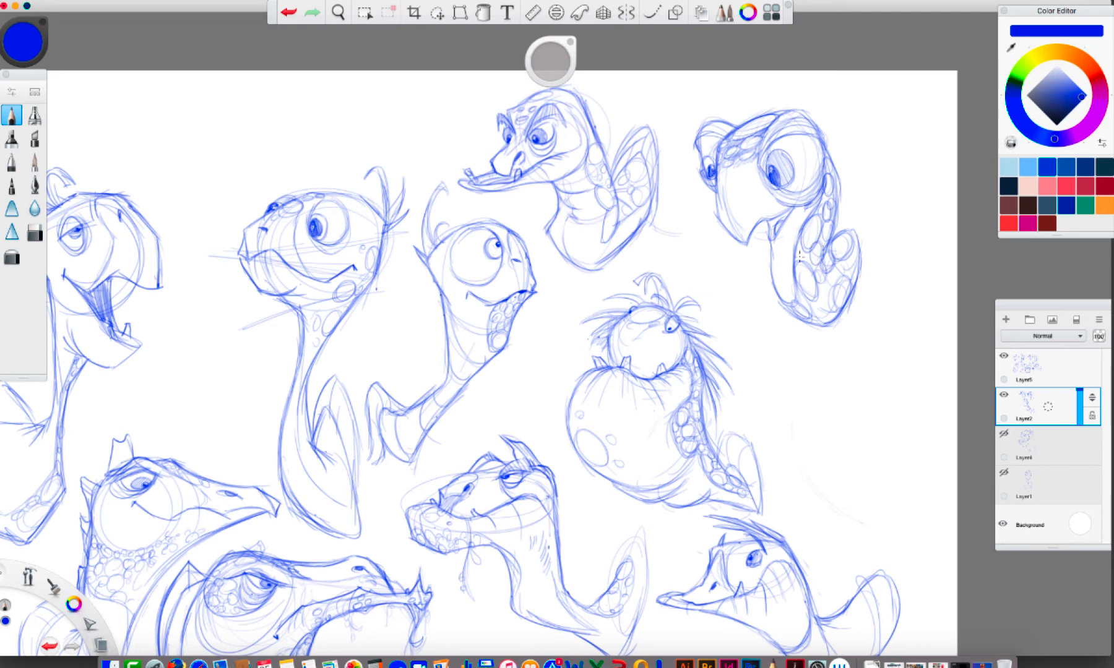
pyautogui.moveTo(827, 157)
pyautogui.mouseDown()
pyautogui.moveTo(835, 183)
pyautogui.moveTo(820, 201)
pyautogui.moveTo(829, 210)
pyautogui.moveTo(806, 274)
pyautogui.moveTo(797, 247)
pyautogui.moveTo(811, 322)
pyautogui.moveTo(829, 303)
pyautogui.moveTo(819, 281)
pyautogui.moveTo(824, 302)
pyautogui.moveTo(854, 256)
pyautogui.moveTo(814, 292)
pyautogui.mouseUp()
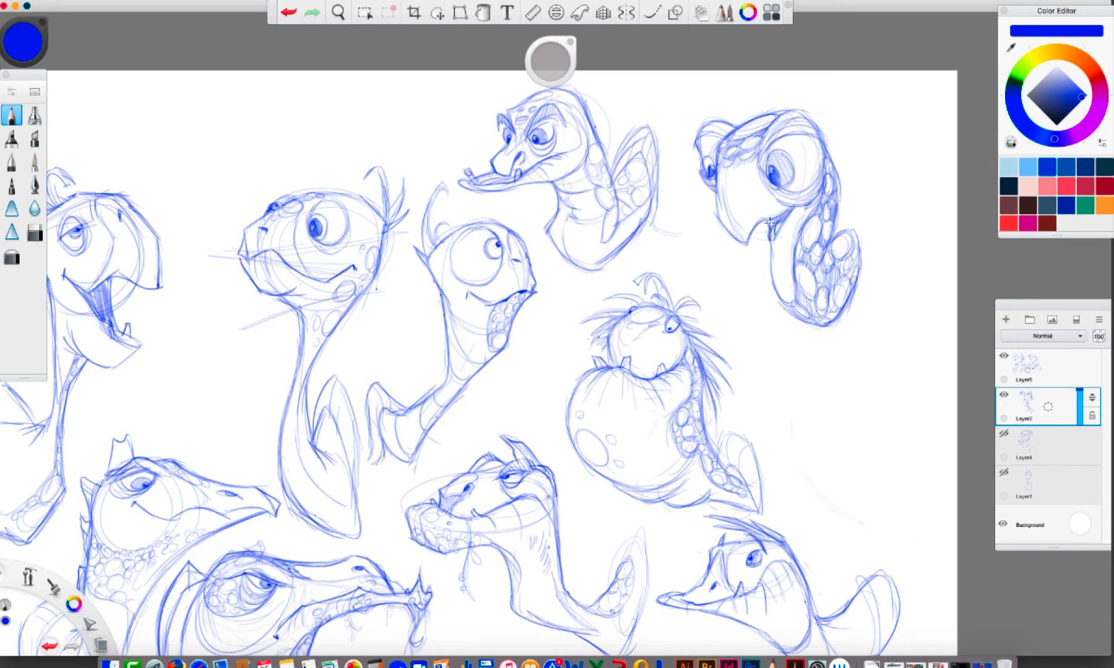
pyautogui.moveTo(769, 222); pyautogui.dragTo(781, 212)
pyautogui.moveTo(733, 182); pyautogui.dragTo(720, 181)
# Lasso the twelfth turtle and move it down beside the big-bellied turtle, then deselect it
pyautogui.press('v')
pyautogui.moveTo(832, 96)
pyautogui.mouseDown()
pyautogui.moveTo(880, 367)
pyautogui.moveTo(814, 85)
pyautogui.mouseUp()
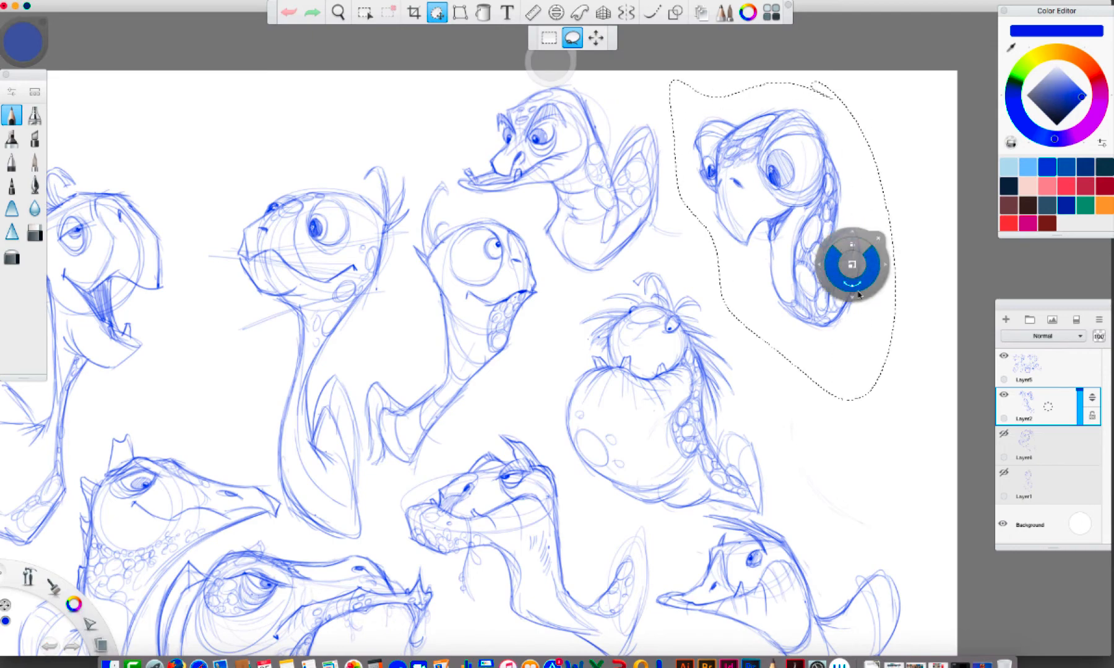
pyautogui.moveTo(864, 296)
pyautogui.mouseDown()
pyautogui.moveTo(842, 392)
pyautogui.moveTo(864, 381)
pyautogui.moveTo(940, 539)
pyautogui.moveTo(939, 525)
pyautogui.mouseUp()
pyautogui.click(956, 419)
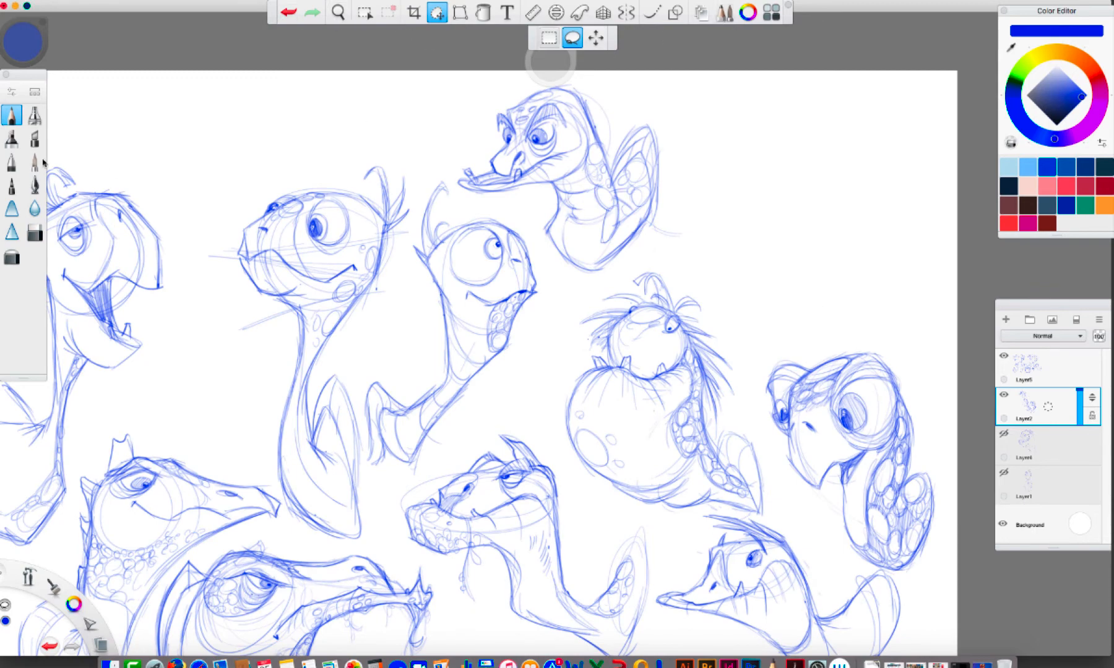
# Rough in a thirteenth turtle's oval head with a long snout and hooked beak in the emptied space
pyautogui.click(11, 116)
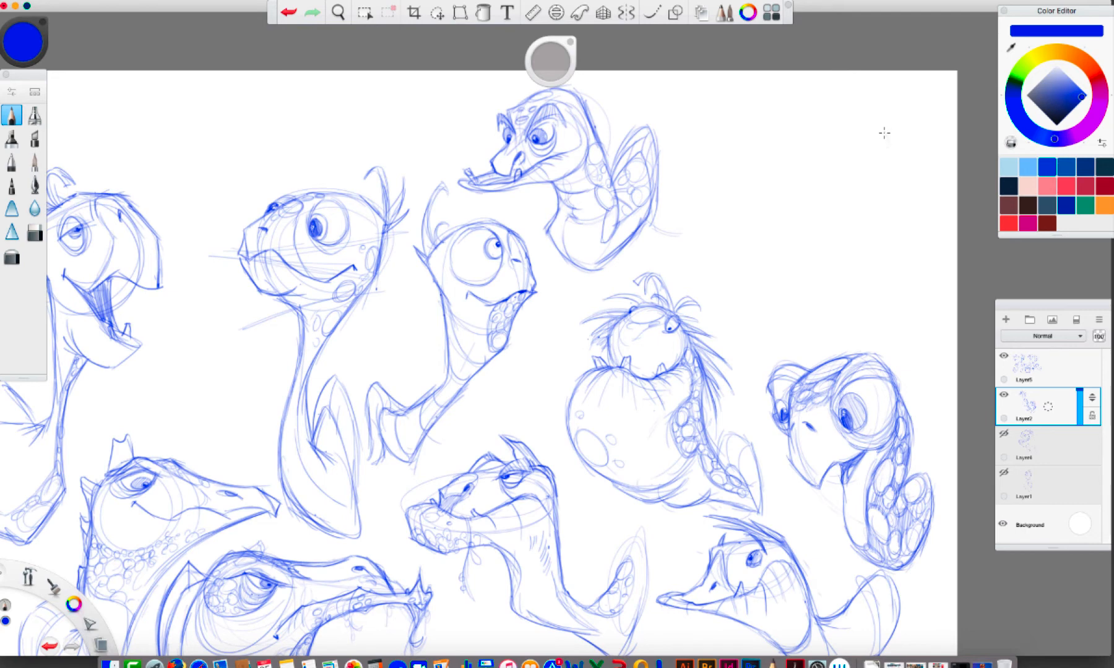
pyautogui.moveTo(909, 152)
pyautogui.mouseDown()
pyautogui.moveTo(848, 178)
pyautogui.moveTo(874, 145)
pyautogui.moveTo(861, 123)
pyautogui.moveTo(805, 159)
pyautogui.moveTo(799, 148)
pyautogui.moveTo(833, 116)
pyautogui.mouseUp()
pyautogui.moveTo(840, 111)
pyautogui.mouseDown()
pyautogui.moveTo(750, 126)
pyautogui.moveTo(742, 148)
pyautogui.moveTo(751, 186)
pyautogui.moveTo(803, 159)
pyautogui.moveTo(824, 167)
pyautogui.mouseUp()
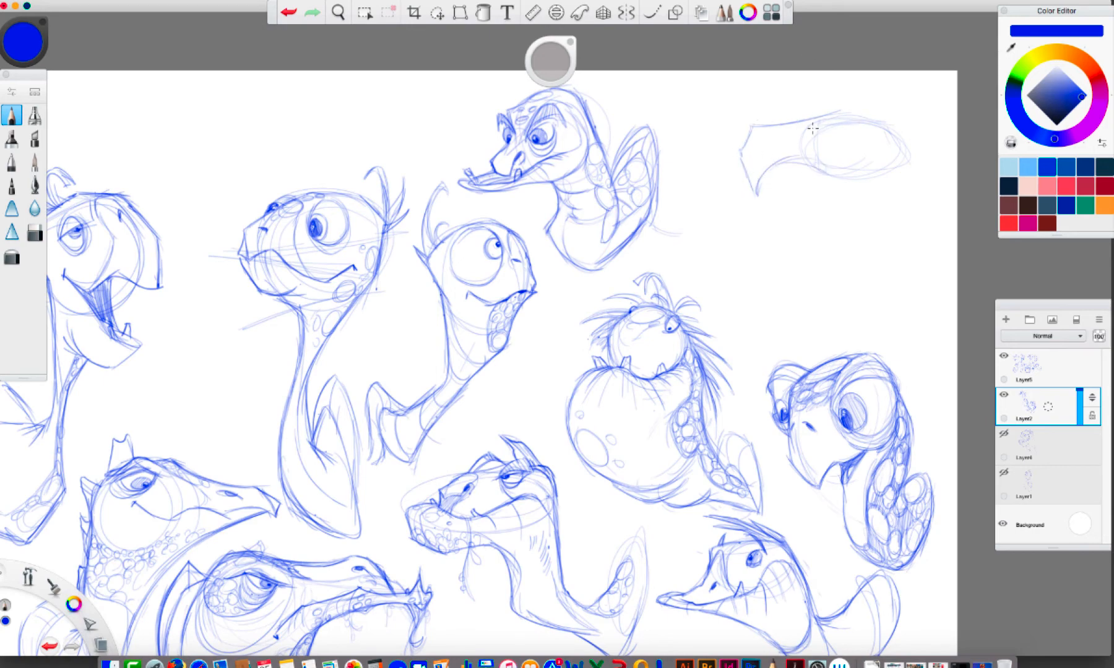
pyautogui.moveTo(812, 128); pyautogui.dragTo(849, 106)
pyautogui.moveTo(751, 126)
pyautogui.mouseDown()
pyautogui.moveTo(725, 140)
pyautogui.moveTo(750, 191)
pyautogui.moveTo(728, 167)
pyautogui.mouseUp()
pyautogui.moveTo(728, 137); pyautogui.dragTo(753, 129)
# Try a V-shaped lower jaw on the thirteenth turtle, darken its beak tip and nostrils, and erase the jaw lines
pyautogui.moveTo(870, 169)
pyautogui.mouseDown()
pyautogui.moveTo(833, 206)
pyautogui.moveTo(799, 183)
pyautogui.moveTo(857, 272)
pyautogui.moveTo(880, 233)
pyautogui.mouseUp()
pyautogui.moveTo(839, 109); pyautogui.dragTo(895, 158)
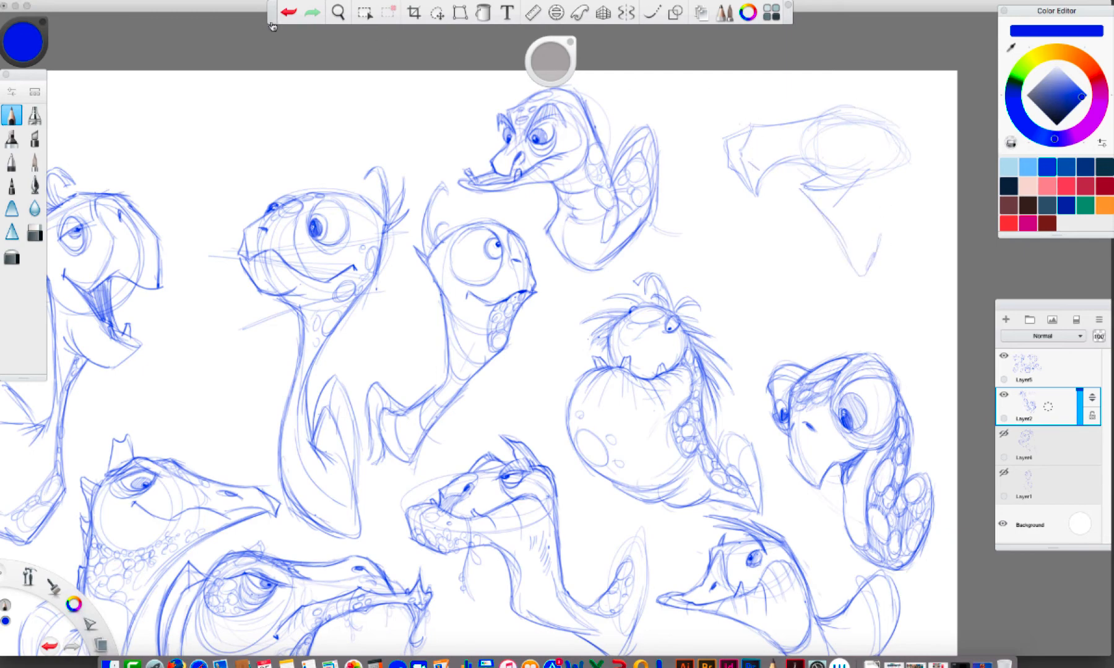
pyautogui.moveTo(753, 133)
pyautogui.mouseDown()
pyautogui.moveTo(766, 145)
pyautogui.moveTo(725, 137)
pyautogui.mouseUp()
pyautogui.moveTo(727, 138)
pyautogui.mouseDown()
pyautogui.moveTo(729, 168)
pyautogui.moveTo(756, 193)
pyautogui.moveTo(804, 159)
pyautogui.moveTo(827, 220)
pyautogui.mouseUp()
pyautogui.press('e')
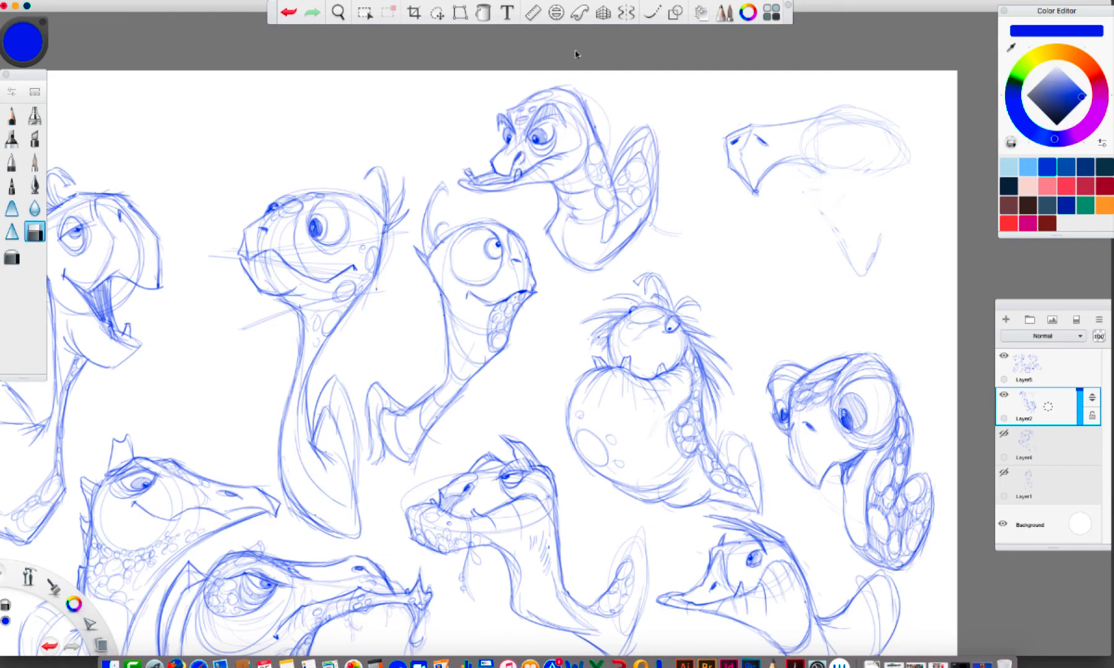
pyautogui.moveTo(840, 273); pyautogui.dragTo(850, 231)
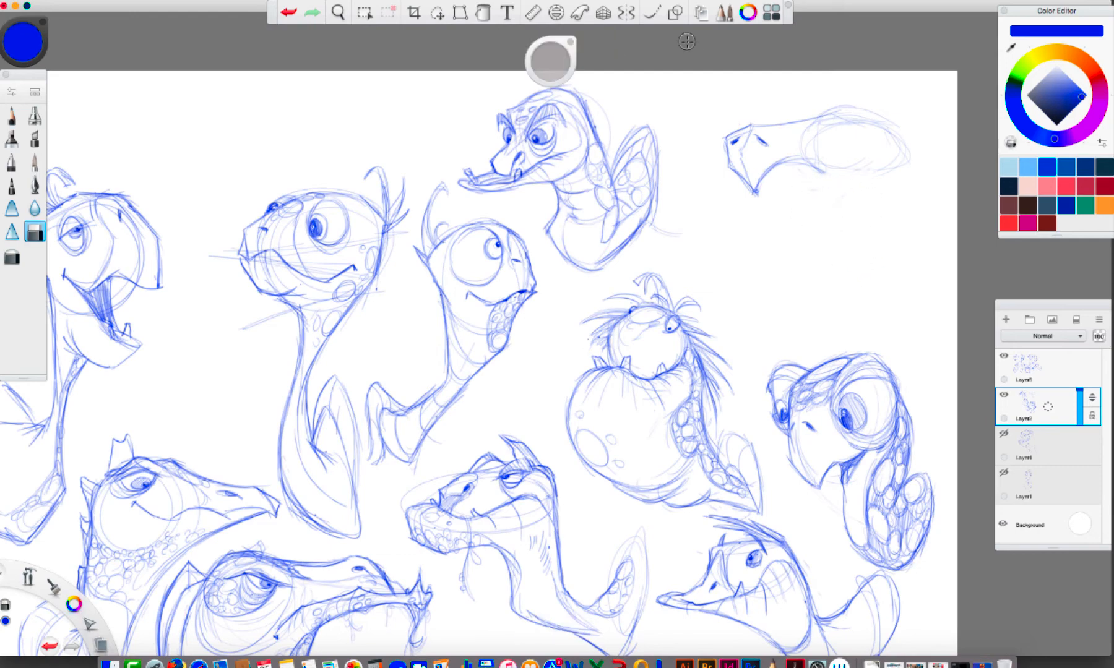
# Draw a curved mouth line under the thirteenth turtle's long snout and ragged strokes hanging around the beak tip, undoing and redrawing the underside
pyautogui.click(14, 115)
pyautogui.moveTo(756, 189)
pyautogui.mouseDown()
pyautogui.moveTo(793, 161)
pyautogui.moveTo(852, 175)
pyautogui.moveTo(834, 178)
pyautogui.mouseUp()
pyautogui.click(289, 12)
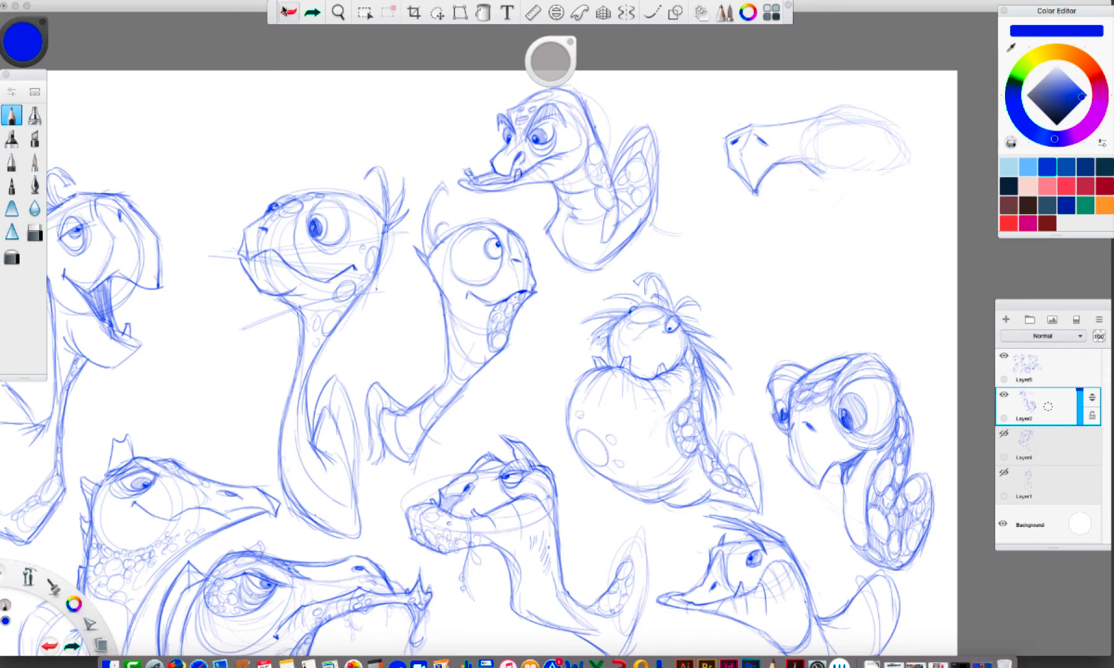
pyautogui.click(288, 12)
pyautogui.click(289, 12)
pyautogui.moveTo(869, 178); pyautogui.dragTo(802, 173)
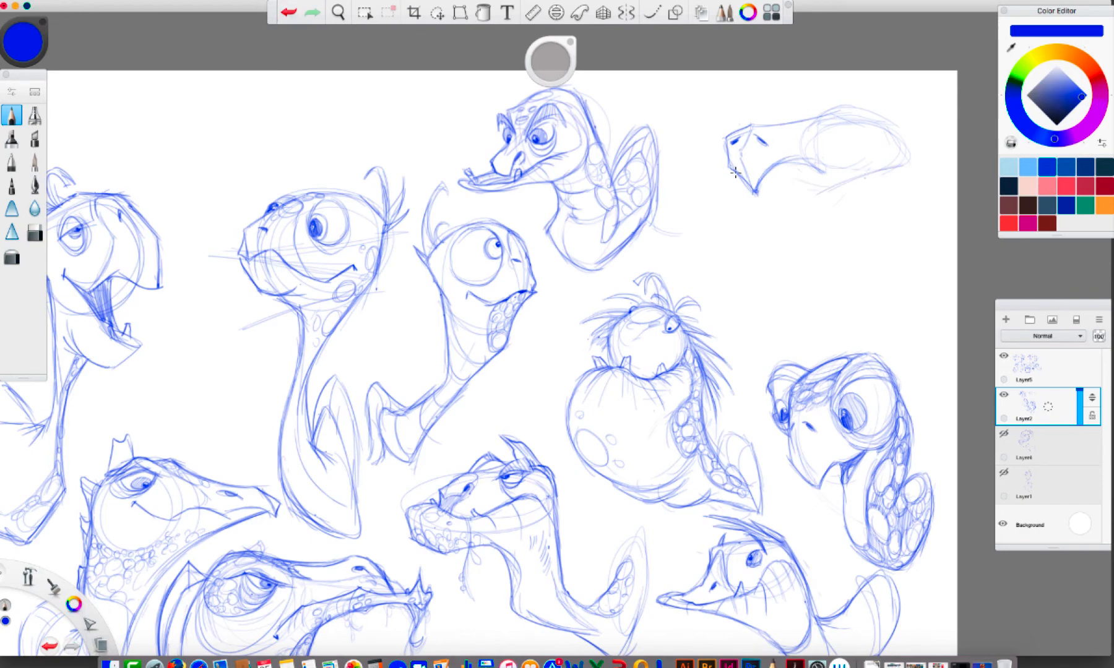
pyautogui.moveTo(735, 172)
pyautogui.mouseDown()
pyautogui.moveTo(683, 184)
pyautogui.moveTo(707, 178)
pyautogui.mouseUp()
pyautogui.moveTo(706, 203)
pyautogui.mouseDown()
pyautogui.moveTo(705, 239)
pyautogui.moveTo(720, 255)
pyautogui.moveTo(720, 186)
pyautogui.moveTo(828, 179)
pyautogui.moveTo(808, 166)
pyautogui.moveTo(903, 170)
pyautogui.mouseUp()
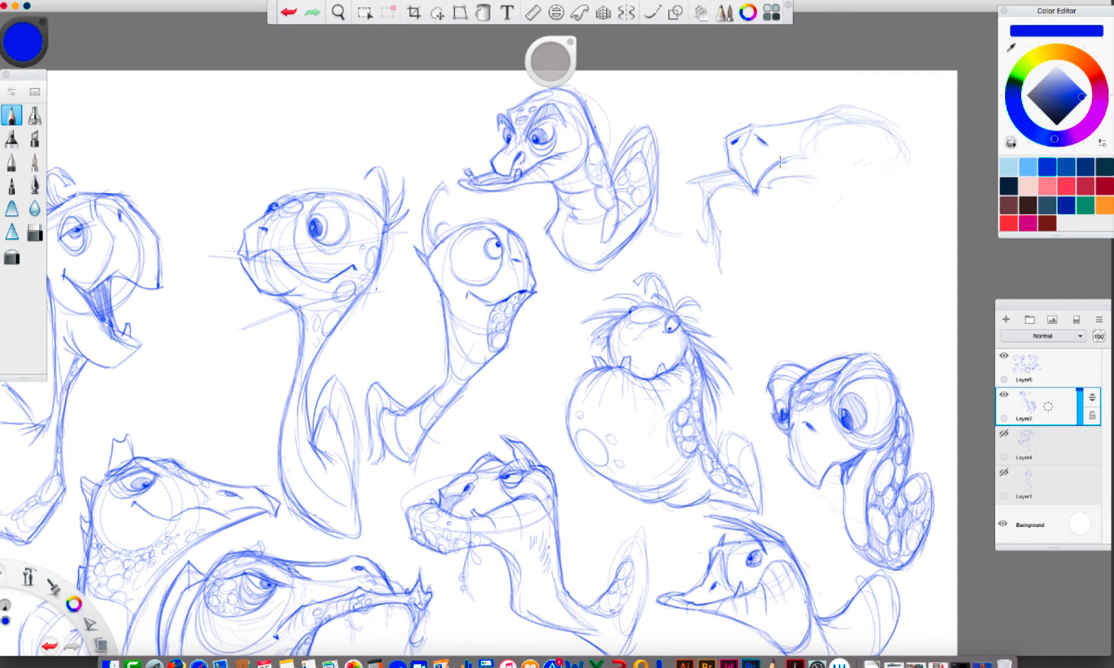
pyautogui.moveTo(779, 162); pyautogui.dragTo(848, 167)
pyautogui.moveTo(715, 196)
pyautogui.mouseDown()
pyautogui.moveTo(743, 187)
pyautogui.moveTo(715, 214)
pyautogui.moveTo(720, 254)
pyautogui.moveTo(751, 188)
pyautogui.moveTo(864, 188)
pyautogui.mouseUp()
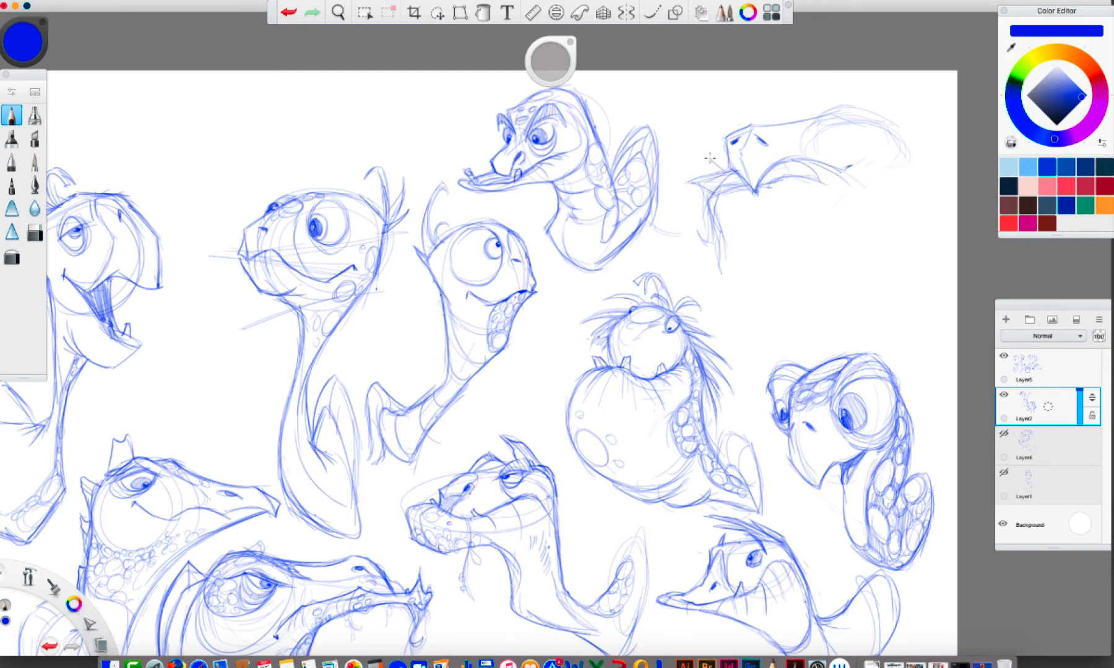
pyautogui.moveTo(710, 157); pyautogui.dragTo(727, 169)
# Draw the thirteenth turtle's raised brow, heavy-lidded near eye, small far eye and pointed horns above them
pyautogui.moveTo(795, 172); pyautogui.dragTo(851, 257)
pyautogui.moveTo(801, 121)
pyautogui.mouseDown()
pyautogui.moveTo(823, 100)
pyautogui.moveTo(883, 158)
pyautogui.mouseUp()
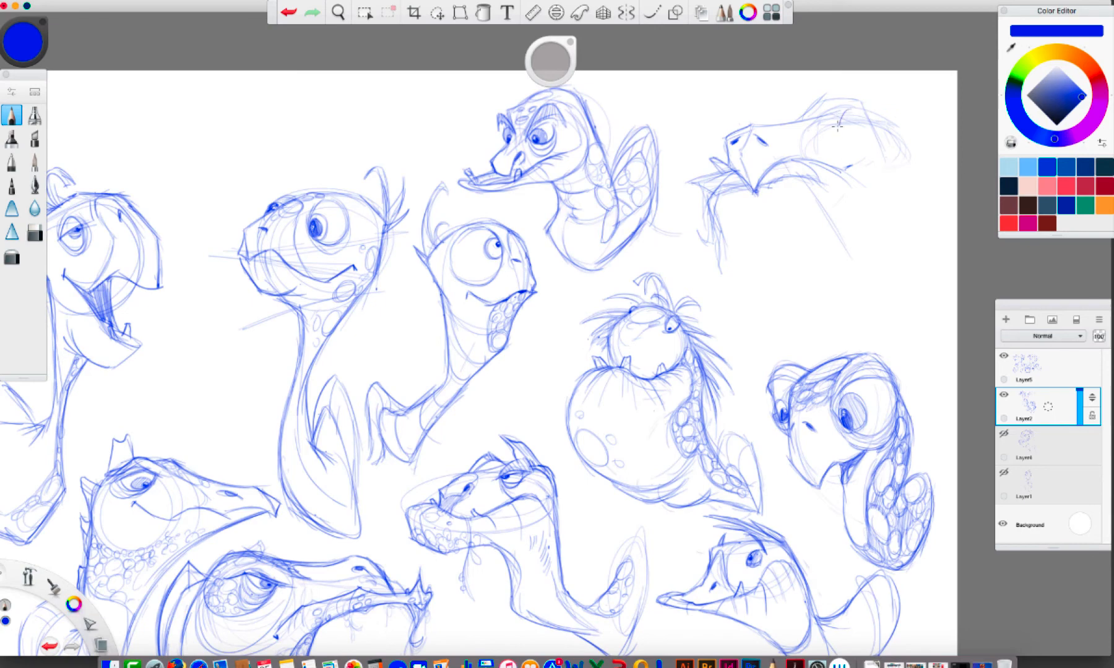
pyautogui.moveTo(837, 125)
pyautogui.mouseDown()
pyautogui.moveTo(865, 120)
pyautogui.moveTo(837, 127)
pyautogui.moveTo(853, 100)
pyautogui.moveTo(875, 121)
pyautogui.moveTo(841, 124)
pyautogui.moveTo(875, 118)
pyautogui.moveTo(839, 119)
pyautogui.moveTo(874, 146)
pyautogui.moveTo(856, 152)
pyautogui.moveTo(868, 125)
pyautogui.mouseUp()
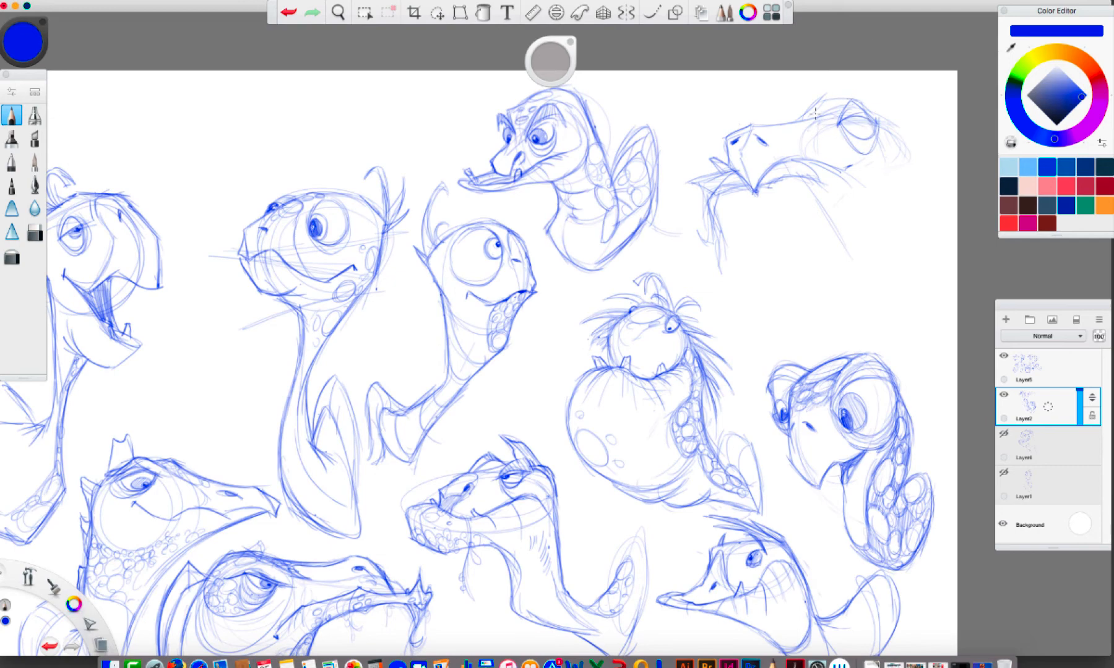
pyautogui.moveTo(798, 121)
pyautogui.mouseDown()
pyautogui.moveTo(837, 95)
pyautogui.moveTo(840, 115)
pyautogui.moveTo(818, 111)
pyautogui.moveTo(843, 99)
pyautogui.moveTo(813, 110)
pyautogui.moveTo(814, 99)
pyautogui.moveTo(802, 119)
pyautogui.moveTo(825, 101)
pyautogui.moveTo(808, 96)
pyautogui.moveTo(800, 121)
pyautogui.moveTo(806, 99)
pyautogui.moveTo(826, 91)
pyautogui.moveTo(842, 92)
pyautogui.moveTo(838, 117)
pyautogui.moveTo(832, 96)
pyautogui.moveTo(809, 107)
pyautogui.mouseUp()
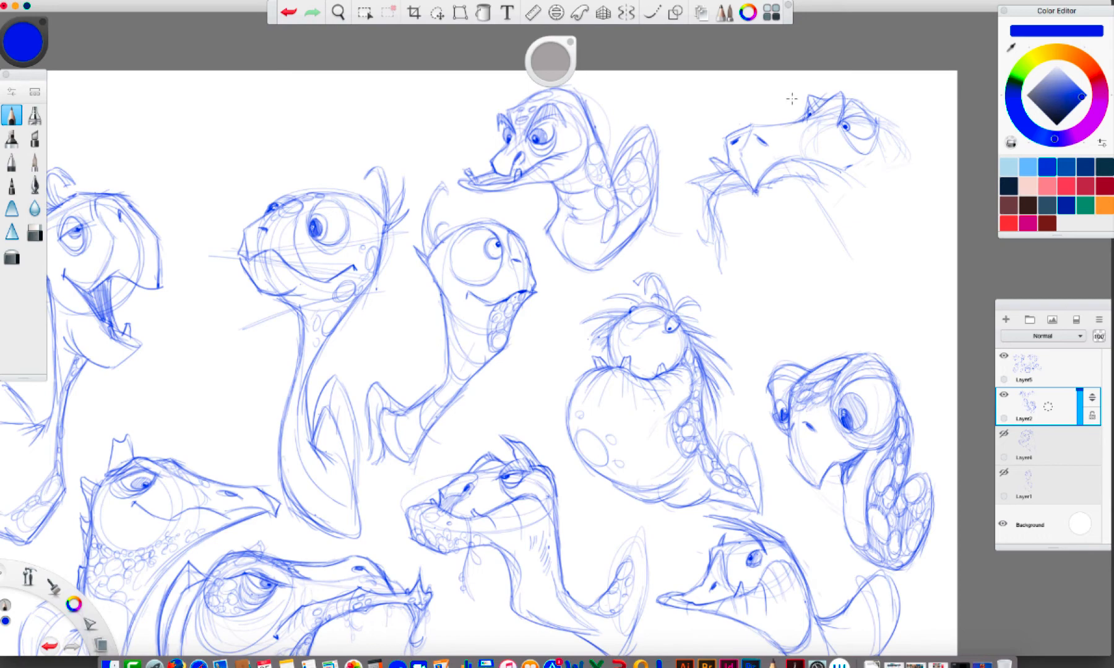
pyautogui.moveTo(798, 121); pyautogui.dragTo(749, 124)
pyautogui.moveTo(832, 91); pyautogui.dragTo(827, 105)
# Undo the last strokes, clear the loose neck and skull guide lines around the thirteenth turtle's head, and turn symmetry off
pyautogui.click(286, 12)
pyautogui.click(287, 13)
pyautogui.click(286, 13)
pyautogui.moveTo(804, 178); pyautogui.dragTo(828, 196)
pyautogui.moveTo(877, 120); pyautogui.dragTo(876, 189)
pyautogui.moveTo(846, 245)
pyautogui.mouseDown()
pyautogui.moveTo(829, 221)
pyautogui.moveTo(904, 149)
pyautogui.mouseUp()
pyautogui.rightClick(890, 125)
pyautogui.click(890, 94)
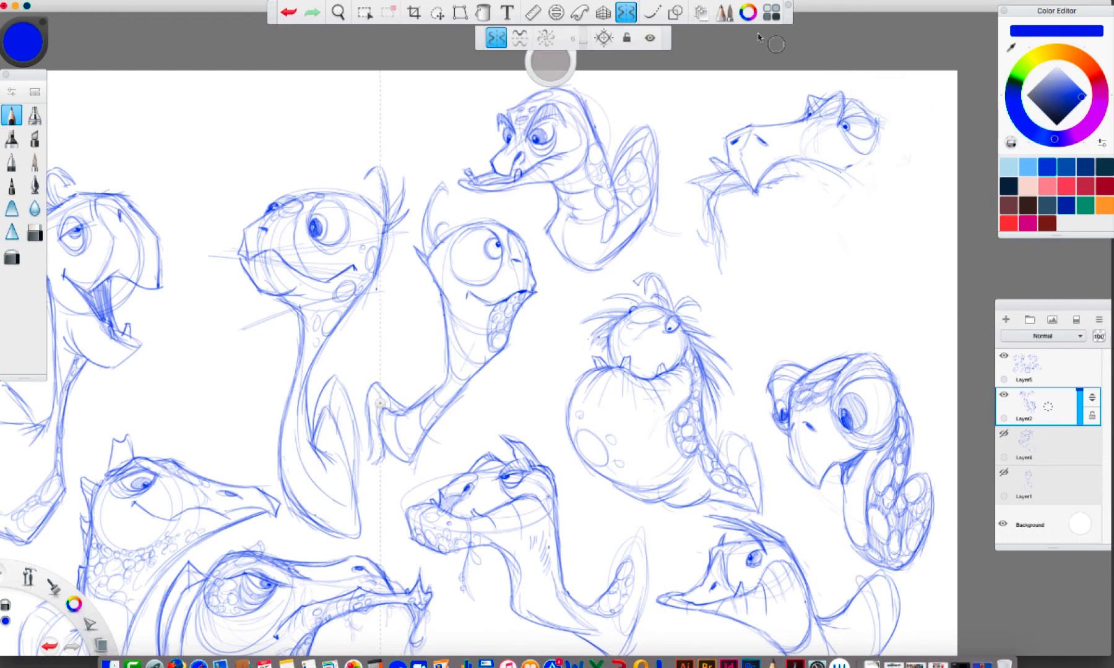
pyautogui.click(627, 14)
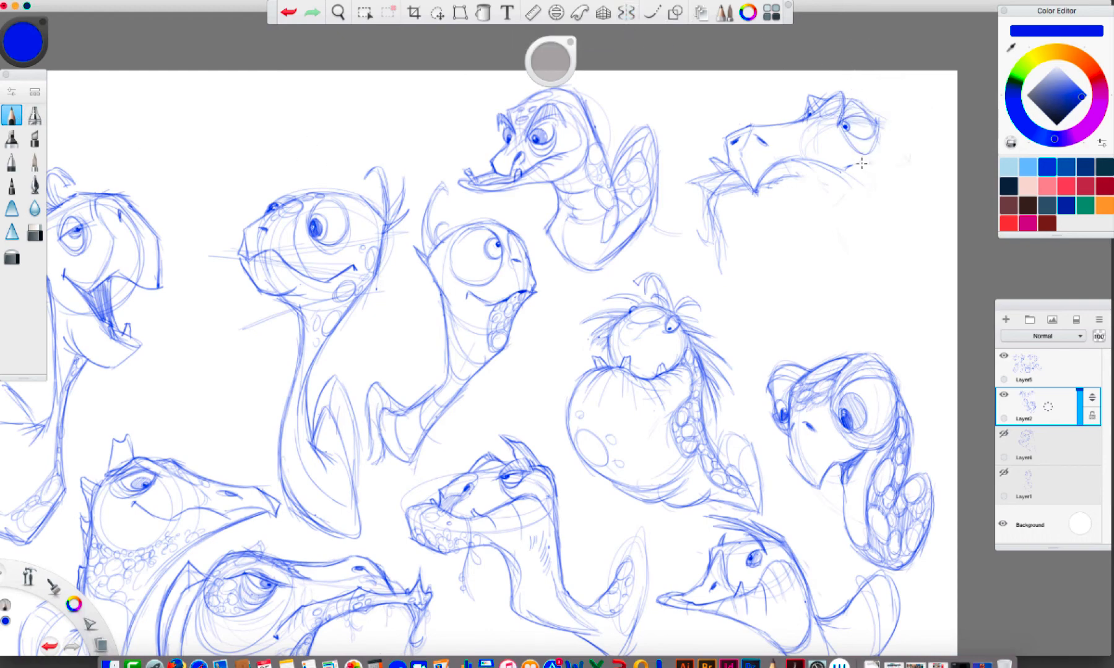
# Draw the thirteenth turtle's neck curving into a rounded shell with crease lines, and firm up its eye and snout
pyautogui.moveTo(880, 132); pyautogui.dragTo(860, 198)
pyautogui.moveTo(712, 196)
pyautogui.mouseDown()
pyautogui.moveTo(747, 187)
pyautogui.moveTo(691, 180)
pyautogui.moveTo(825, 170)
pyautogui.moveTo(833, 179)
pyautogui.moveTo(821, 215)
pyautogui.moveTo(789, 251)
pyautogui.moveTo(802, 282)
pyautogui.moveTo(857, 268)
pyautogui.moveTo(898, 225)
pyautogui.mouseUp()
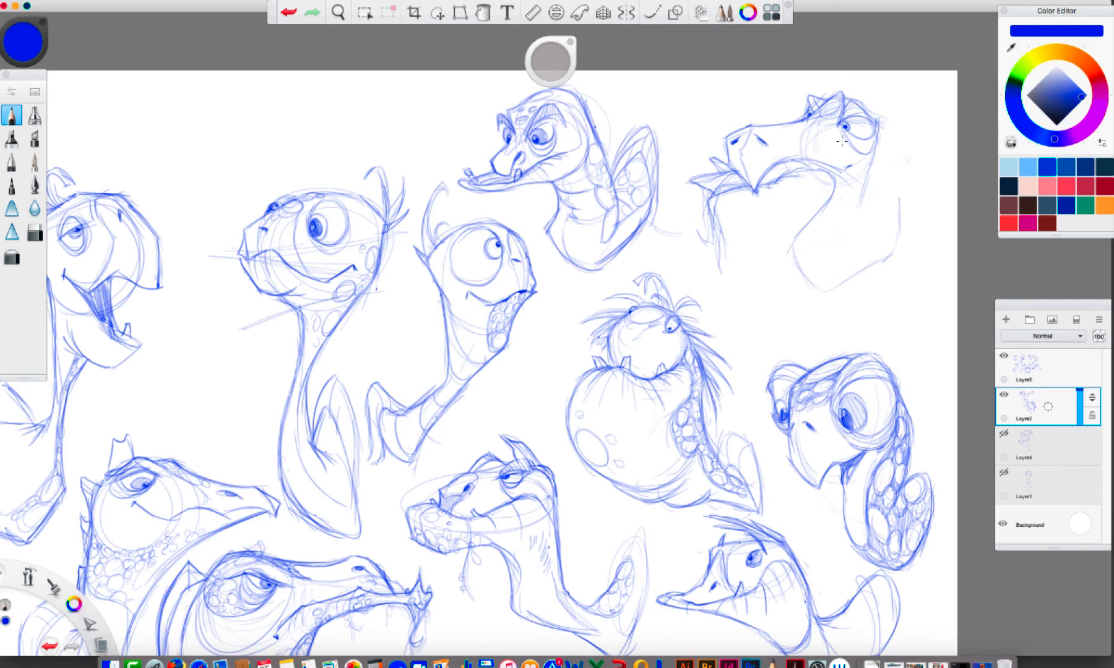
pyautogui.moveTo(841, 118)
pyautogui.mouseDown()
pyautogui.moveTo(857, 100)
pyautogui.moveTo(873, 117)
pyautogui.moveTo(874, 150)
pyautogui.mouseUp()
pyautogui.moveTo(737, 128)
pyautogui.mouseDown()
pyautogui.moveTo(768, 130)
pyautogui.moveTo(768, 118)
pyautogui.moveTo(784, 142)
pyautogui.mouseUp()
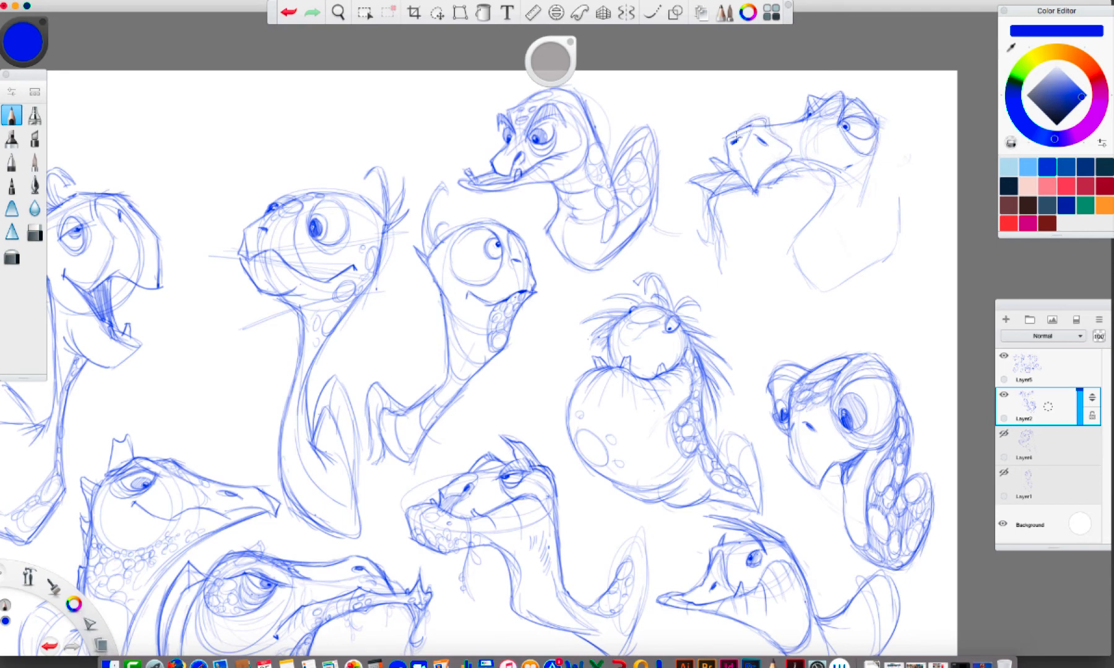
pyautogui.moveTo(866, 198); pyautogui.dragTo(827, 240)
pyautogui.moveTo(849, 223); pyautogui.dragTo(854, 243)
pyautogui.moveTo(860, 170)
pyautogui.mouseDown()
pyautogui.moveTo(885, 180)
pyautogui.moveTo(904, 234)
pyautogui.moveTo(879, 266)
pyautogui.moveTo(832, 282)
pyautogui.mouseUp()
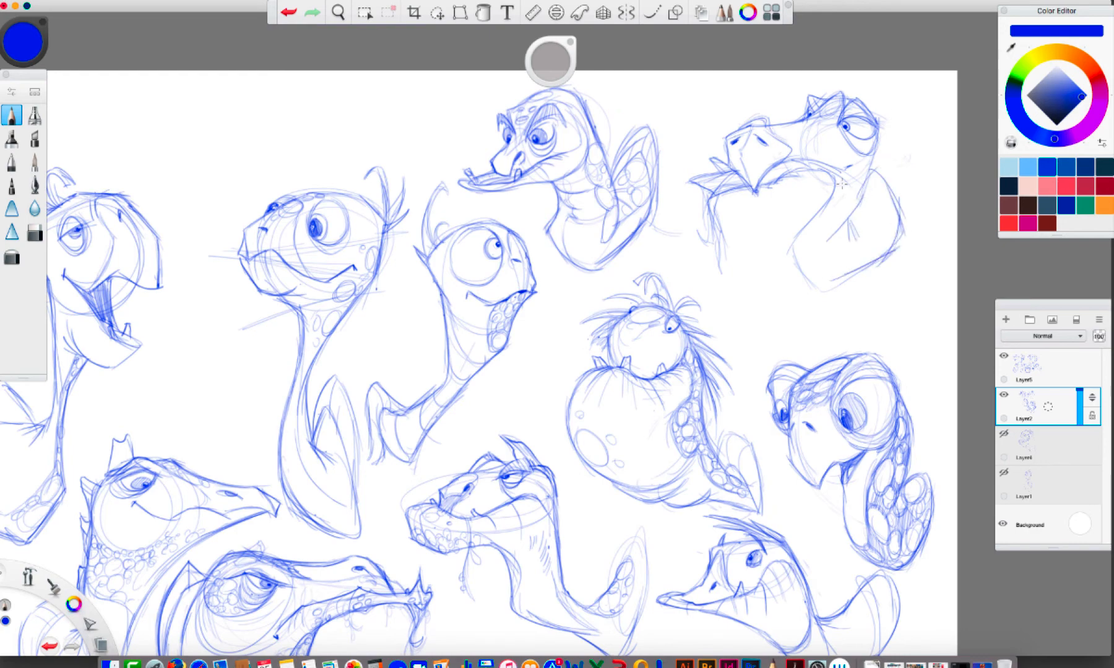
# Erase the thirteenth turtle's long snout and the ragged strokes, and draw a short rounded beak with nostrils close to the eyes
pyautogui.moveTo(709, 159)
pyautogui.mouseDown()
pyautogui.moveTo(705, 203)
pyautogui.moveTo(698, 148)
pyautogui.moveTo(729, 187)
pyautogui.moveTo(704, 155)
pyautogui.moveTo(711, 211)
pyautogui.moveTo(698, 239)
pyautogui.mouseUp()
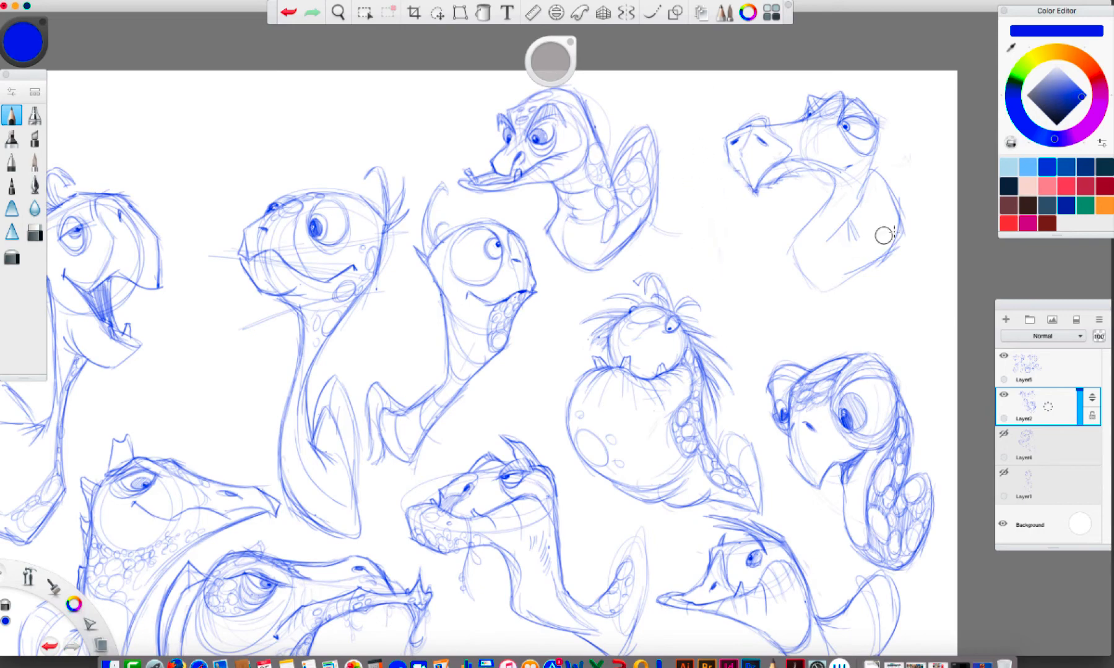
pyautogui.moveTo(751, 179)
pyautogui.mouseDown()
pyautogui.moveTo(713, 204)
pyautogui.moveTo(767, 199)
pyautogui.moveTo(790, 170)
pyautogui.moveTo(811, 185)
pyautogui.mouseUp()
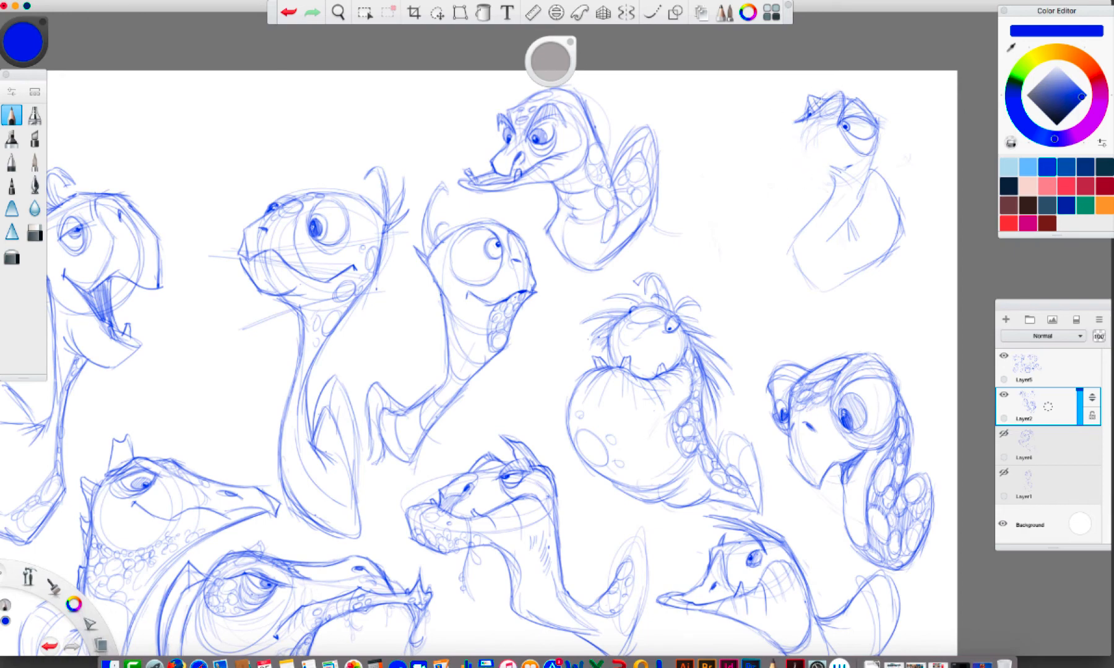
pyautogui.moveTo(818, 116)
pyautogui.mouseDown()
pyautogui.moveTo(792, 171)
pyautogui.moveTo(791, 115)
pyautogui.moveTo(812, 110)
pyautogui.moveTo(771, 132)
pyautogui.moveTo(798, 182)
pyautogui.moveTo(840, 145)
pyautogui.moveTo(793, 177)
pyautogui.moveTo(784, 153)
pyautogui.moveTo(793, 177)
pyautogui.moveTo(823, 166)
pyautogui.moveTo(838, 171)
pyautogui.mouseUp()
pyautogui.moveTo(806, 130)
pyautogui.mouseDown()
pyautogui.moveTo(816, 146)
pyautogui.moveTo(795, 131)
pyautogui.moveTo(817, 143)
pyautogui.moveTo(817, 163)
pyautogui.moveTo(794, 176)
pyautogui.mouseUp()
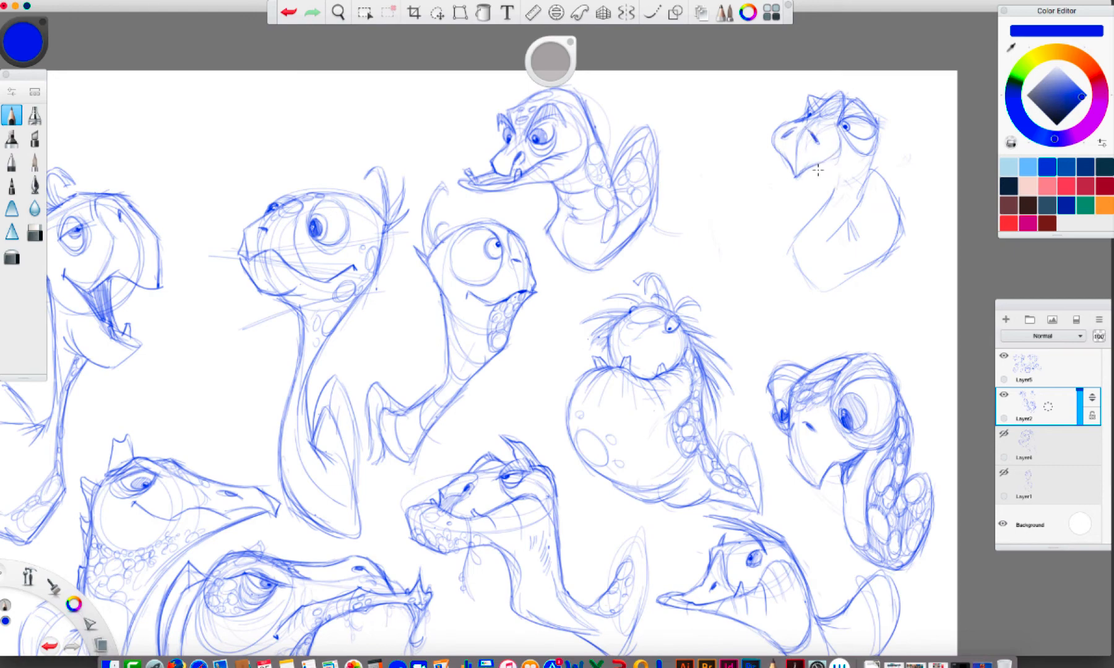
pyautogui.moveTo(787, 156)
pyautogui.mouseDown()
pyautogui.moveTo(774, 184)
pyautogui.moveTo(787, 156)
pyautogui.moveTo(772, 199)
pyautogui.moveTo(762, 182)
pyautogui.moveTo(783, 223)
pyautogui.moveTo(780, 184)
pyautogui.moveTo(804, 195)
pyautogui.moveTo(787, 171)
pyautogui.moveTo(794, 155)
pyautogui.moveTo(772, 137)
pyautogui.moveTo(807, 169)
pyautogui.mouseUp()
pyautogui.moveTo(852, 150)
pyautogui.mouseDown()
pyautogui.moveTo(816, 176)
pyautogui.moveTo(853, 154)
pyautogui.moveTo(852, 165)
pyautogui.moveTo(812, 174)
pyautogui.moveTo(797, 149)
pyautogui.moveTo(774, 156)
pyautogui.moveTo(832, 175)
pyautogui.moveTo(804, 180)
pyautogui.moveTo(781, 166)
pyautogui.mouseUp()
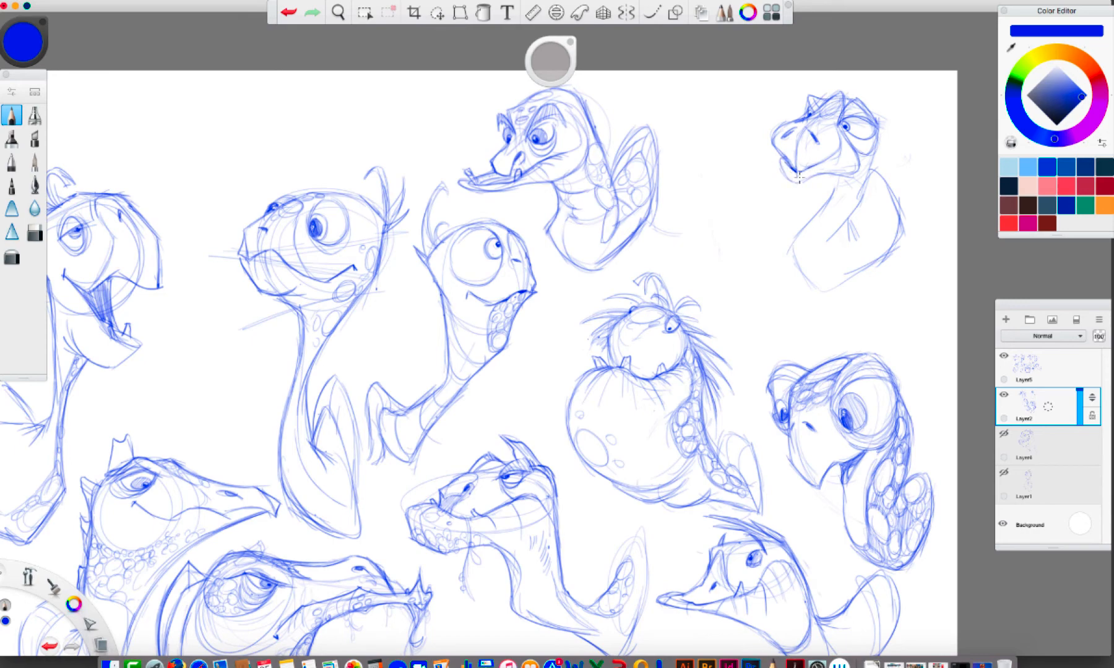
# Define the thirteenth turtle's lower jaw, darken its horns and connect the throat to the neck
pyautogui.moveTo(781, 157)
pyautogui.mouseDown()
pyautogui.moveTo(807, 180)
pyautogui.moveTo(834, 174)
pyautogui.mouseUp()
pyautogui.moveTo(815, 115)
pyautogui.mouseDown()
pyautogui.moveTo(808, 108)
pyautogui.moveTo(828, 94)
pyautogui.mouseUp()
pyautogui.moveTo(818, 175)
pyautogui.mouseDown()
pyautogui.moveTo(833, 191)
pyautogui.moveTo(818, 210)
pyautogui.mouseUp()
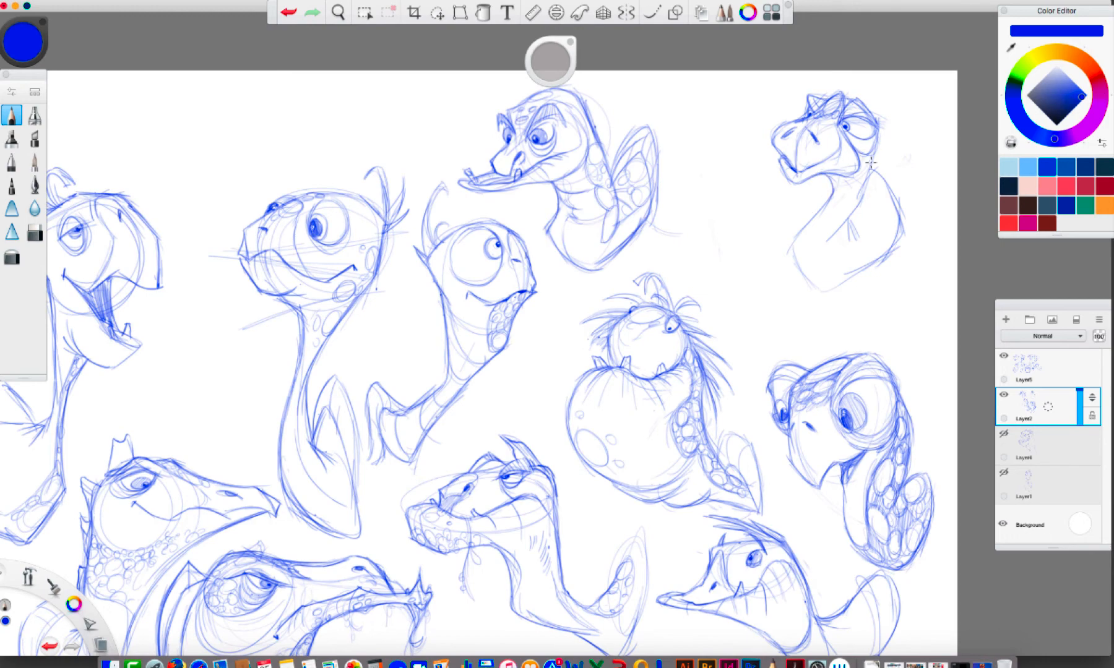
# Add scale spots down the thirteenth turtle's neck and along its shell's lower rim, and strengthen the shell outline
pyautogui.moveTo(871, 162)
pyautogui.mouseDown()
pyautogui.moveTo(843, 180)
pyautogui.moveTo(854, 171)
pyautogui.moveTo(864, 187)
pyautogui.moveTo(861, 177)
pyautogui.moveTo(849, 197)
pyautogui.moveTo(856, 191)
pyautogui.moveTo(829, 181)
pyautogui.moveTo(818, 206)
pyautogui.moveTo(835, 234)
pyautogui.moveTo(846, 194)
pyautogui.mouseUp()
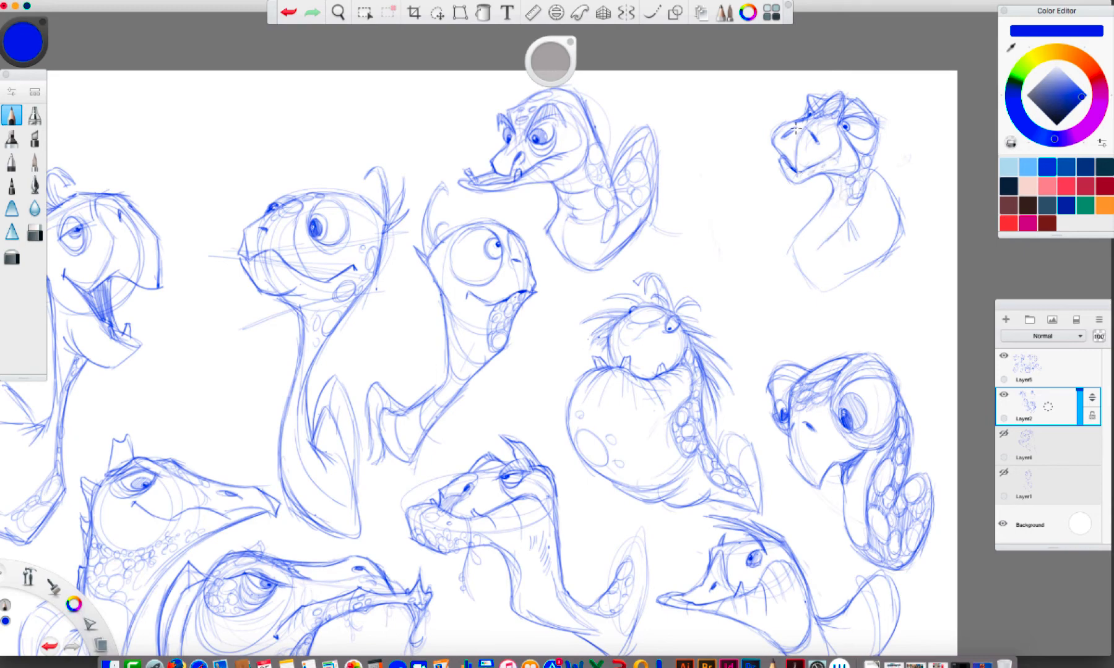
pyautogui.moveTo(848, 209); pyautogui.dragTo(822, 232)
pyautogui.moveTo(838, 188)
pyautogui.mouseDown()
pyautogui.moveTo(825, 222)
pyautogui.moveTo(827, 267)
pyautogui.moveTo(841, 271)
pyautogui.mouseUp()
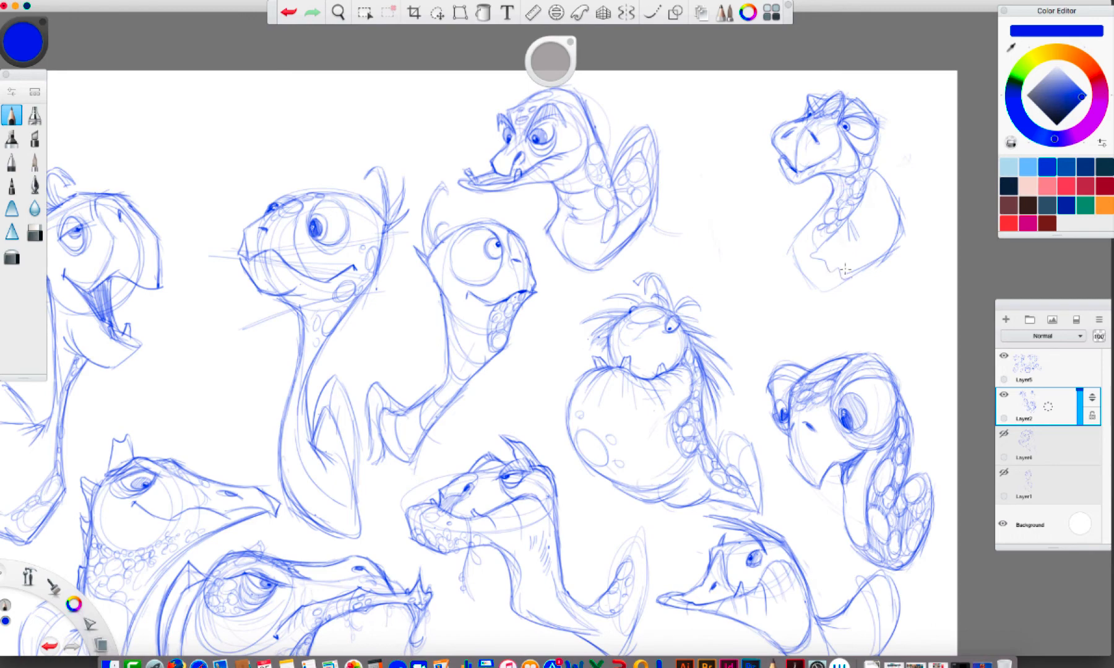
pyautogui.moveTo(838, 229); pyautogui.dragTo(848, 215)
pyautogui.moveTo(793, 260)
pyautogui.mouseDown()
pyautogui.moveTo(831, 286)
pyautogui.moveTo(861, 266)
pyautogui.mouseUp()
pyautogui.moveTo(822, 231); pyautogui.dragTo(817, 250)
pyautogui.moveTo(833, 251)
pyautogui.mouseDown()
pyautogui.moveTo(874, 257)
pyautogui.moveTo(846, 256)
pyautogui.moveTo(846, 221)
pyautogui.moveTo(874, 188)
pyautogui.moveTo(864, 184)
pyautogui.moveTo(888, 227)
pyautogui.moveTo(882, 243)
pyautogui.moveTo(873, 221)
pyautogui.mouseUp()
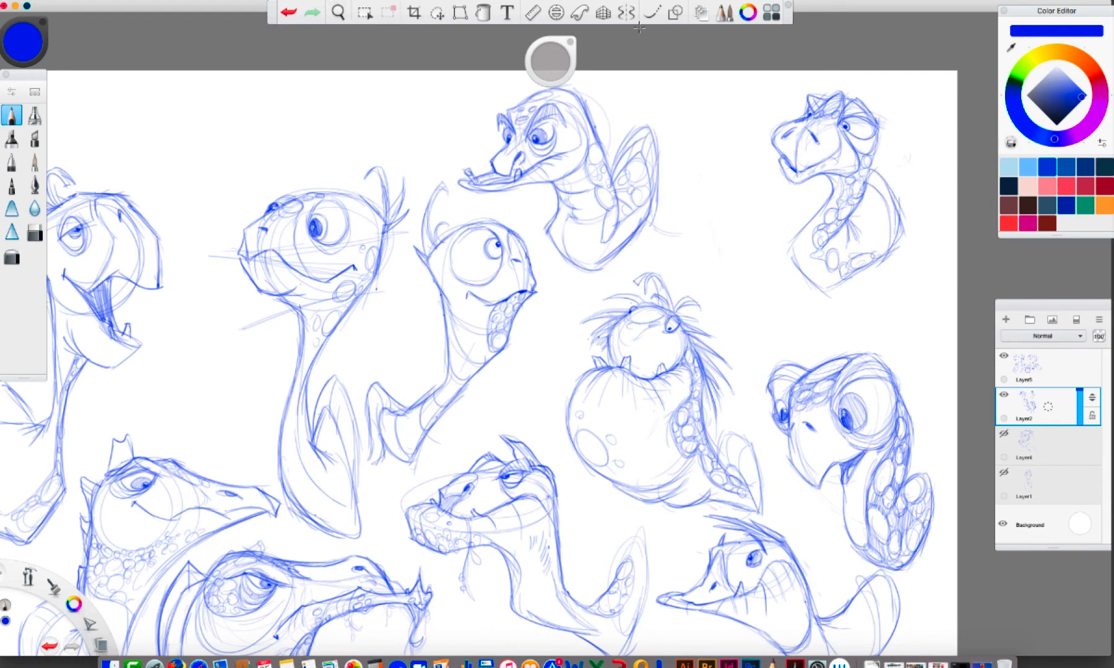
# Lasso the thirteenth turtle and move it down between the big-bellied and twelfth turtles, then deselect it
pyautogui.click(436, 12)
pyautogui.moveTo(765, 79); pyautogui.dragTo(925, 142)
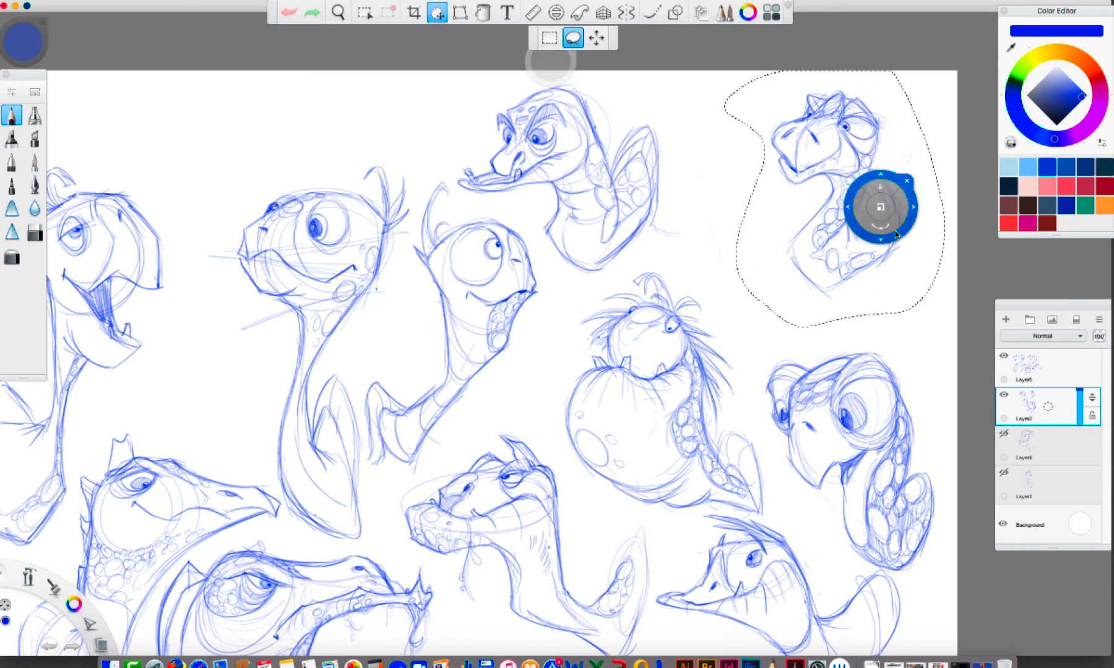
pyautogui.moveTo(882, 198)
pyautogui.mouseDown()
pyautogui.moveTo(820, 281)
pyautogui.moveTo(817, 306)
pyautogui.mouseUp()
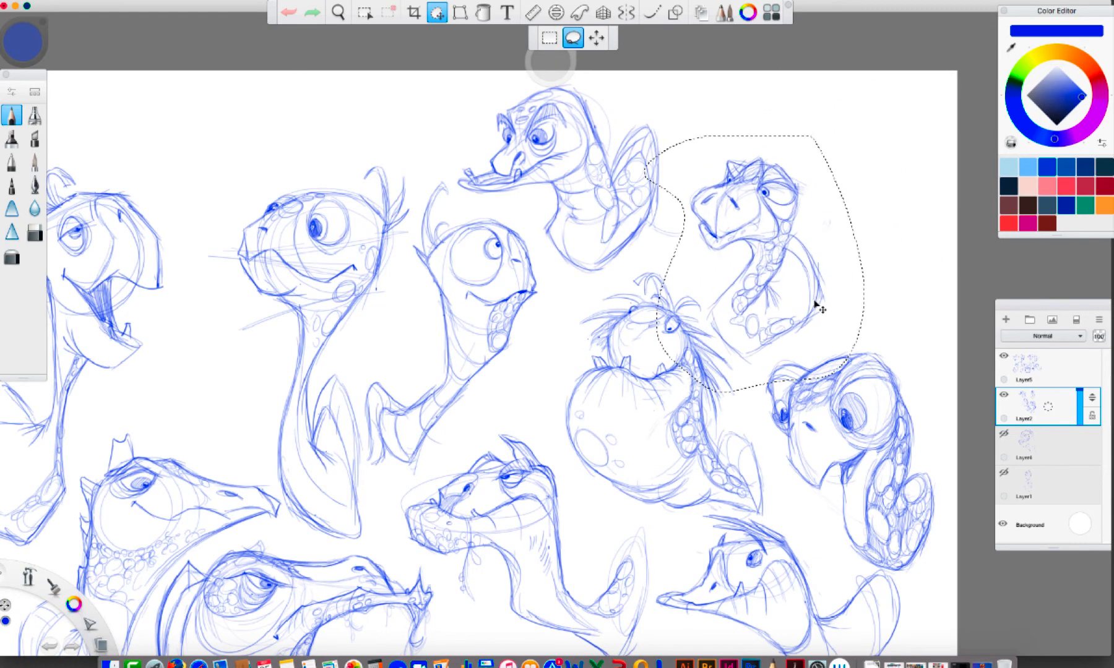
pyautogui.click(835, 161)
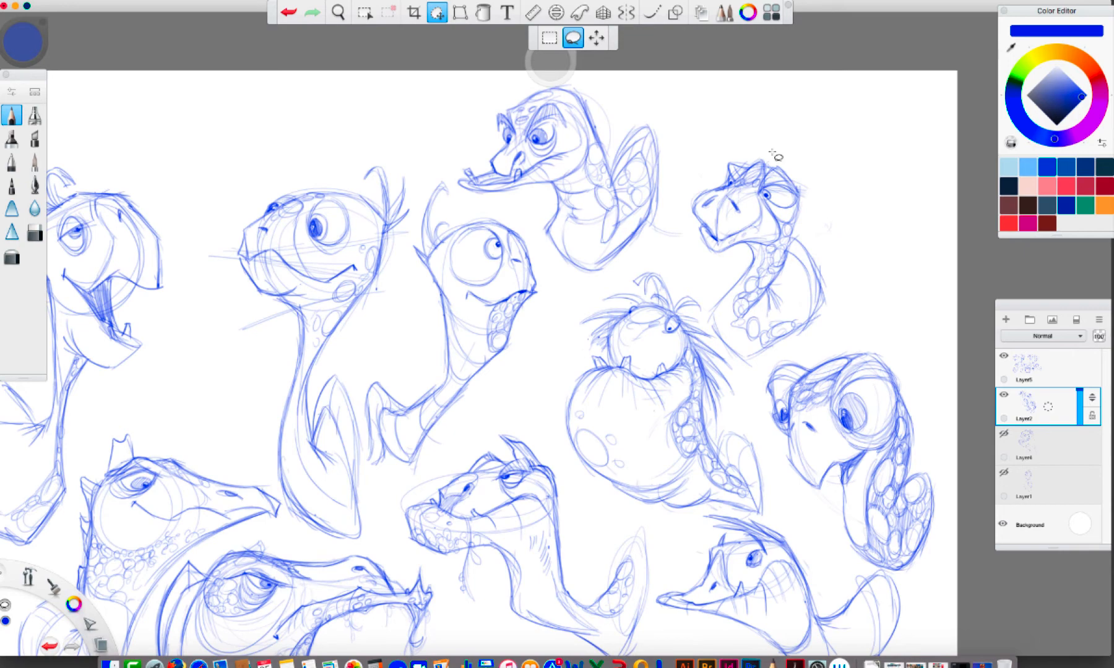
# Rough out a fourteenth turtle in the page's upper-right corner with the Pencil: round eye, domed head and long tapering neck
pyautogui.click(11, 115)
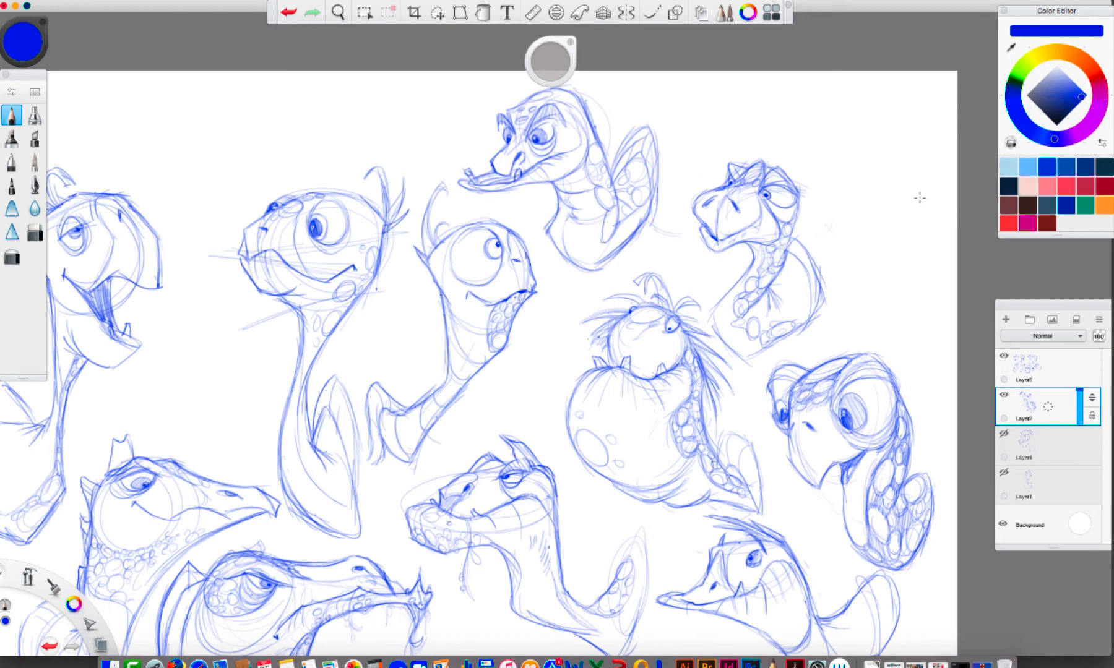
pyautogui.moveTo(926, 123); pyautogui.dragTo(925, 246)
pyautogui.moveTo(930, 155)
pyautogui.mouseDown()
pyautogui.moveTo(912, 268)
pyautogui.moveTo(934, 352)
pyautogui.mouseUp()
pyautogui.moveTo(920, 292); pyautogui.dragTo(933, 351)
pyautogui.moveTo(888, 263)
pyautogui.mouseDown()
pyautogui.moveTo(930, 348)
pyautogui.moveTo(874, 217)
pyautogui.moveTo(889, 186)
pyautogui.mouseUp()
pyautogui.moveTo(927, 132)
pyautogui.mouseDown()
pyautogui.moveTo(898, 92)
pyautogui.moveTo(914, 128)
pyautogui.moveTo(850, 96)
pyautogui.mouseUp()
pyautogui.moveTo(847, 98)
pyautogui.mouseDown()
pyautogui.moveTo(839, 150)
pyautogui.moveTo(821, 175)
pyautogui.mouseUp()
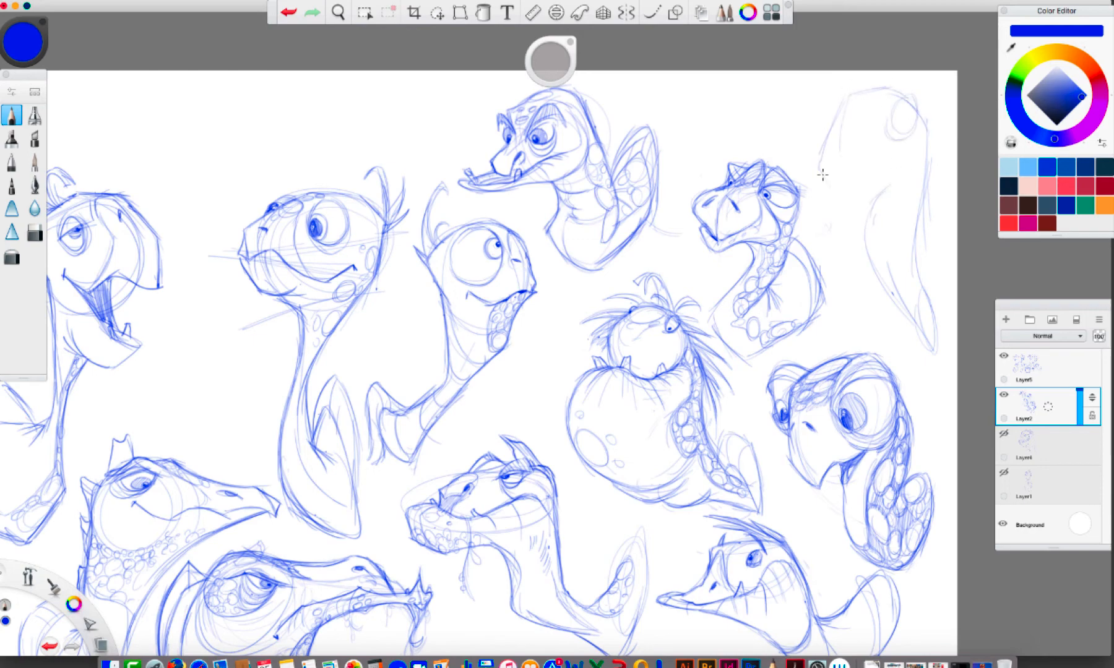
# Draw the fourteenth turtle's hooked beak, nostrils, eye with pupil, cheek fold and a leaf hanging from its mouth
pyautogui.moveTo(893, 93)
pyautogui.mouseDown()
pyautogui.moveTo(925, 110)
pyautogui.moveTo(901, 105)
pyautogui.mouseUp()
pyautogui.moveTo(823, 177); pyautogui.dragTo(839, 196)
pyautogui.moveTo(914, 126)
pyautogui.mouseDown()
pyautogui.moveTo(919, 142)
pyautogui.moveTo(894, 161)
pyautogui.moveTo(830, 171)
pyautogui.moveTo(821, 148)
pyautogui.moveTo(836, 100)
pyautogui.moveTo(871, 90)
pyautogui.moveTo(864, 114)
pyautogui.mouseUp()
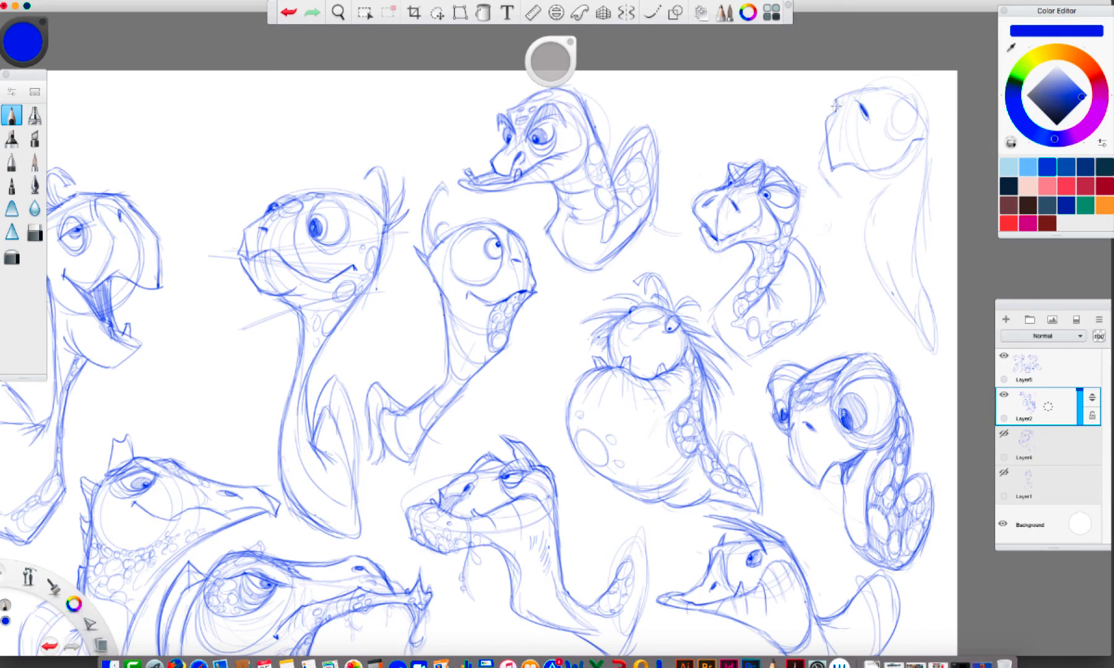
pyautogui.moveTo(848, 92)
pyautogui.mouseDown()
pyautogui.moveTo(891, 89)
pyautogui.moveTo(913, 127)
pyautogui.moveTo(910, 93)
pyautogui.moveTo(891, 98)
pyautogui.moveTo(910, 107)
pyautogui.moveTo(895, 127)
pyautogui.moveTo(915, 119)
pyautogui.moveTo(894, 110)
pyautogui.mouseUp()
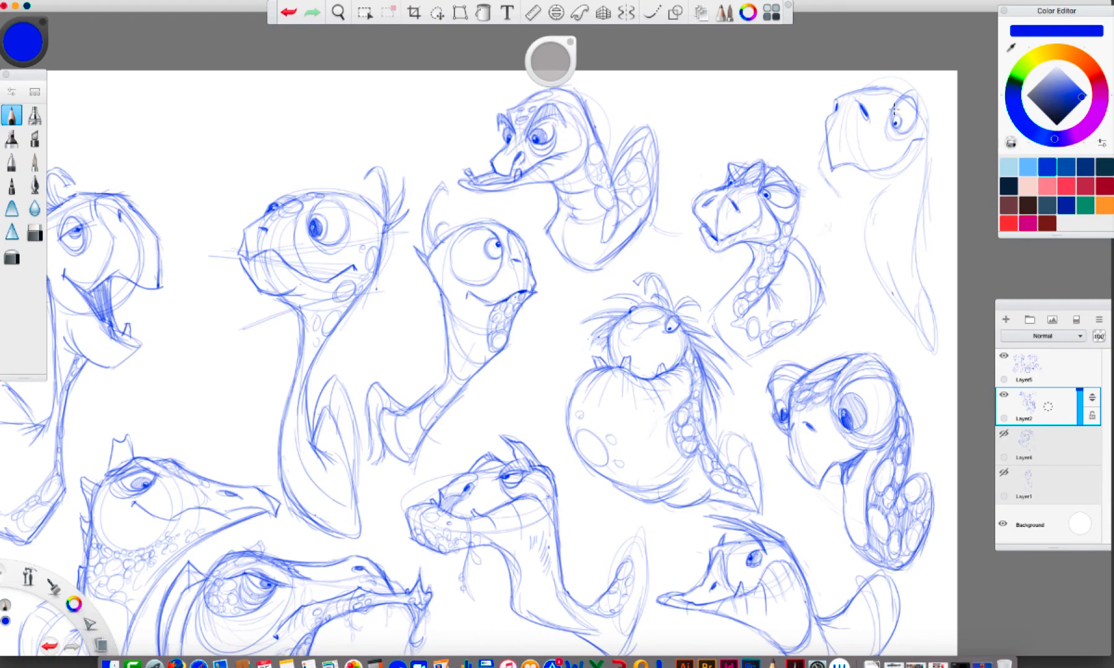
pyautogui.moveTo(865, 174)
pyautogui.mouseDown()
pyautogui.moveTo(904, 164)
pyautogui.moveTo(909, 207)
pyautogui.moveTo(909, 171)
pyautogui.moveTo(847, 173)
pyautogui.moveTo(857, 208)
pyautogui.moveTo(842, 204)
pyautogui.moveTo(839, 225)
pyautogui.moveTo(853, 213)
pyautogui.mouseUp()
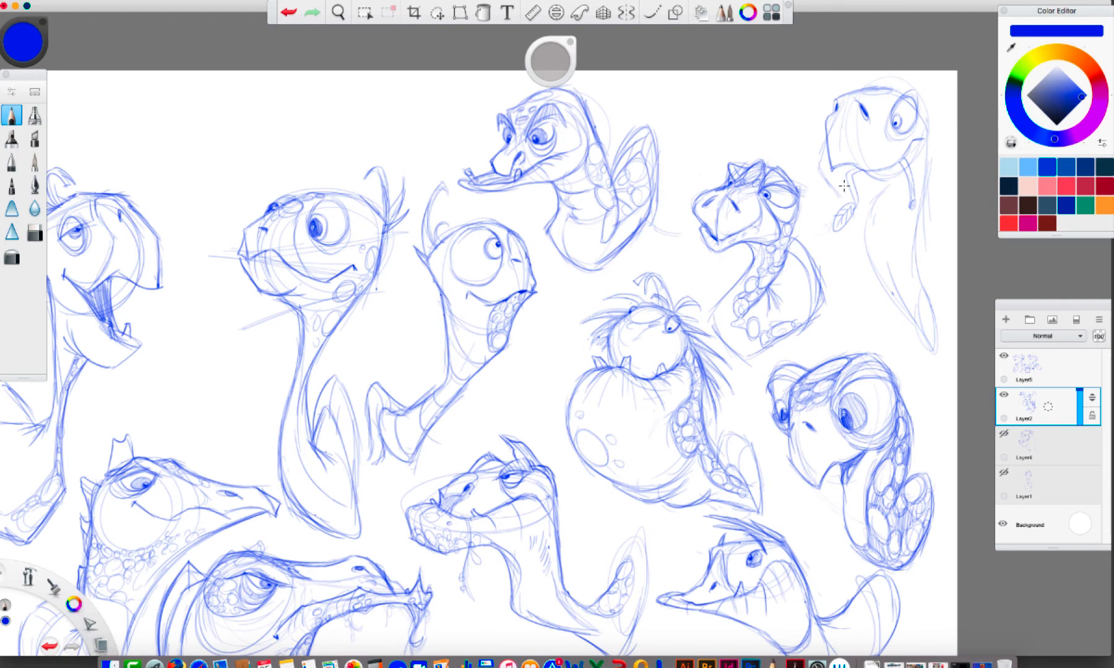
# Extend the leaf sprig in the fourteenth turtle's mouth, add large neck spots and strengthen the neck and back outlines
pyautogui.moveTo(831, 190)
pyautogui.mouseDown()
pyautogui.moveTo(823, 202)
pyautogui.moveTo(867, 189)
pyautogui.moveTo(863, 200)
pyautogui.moveTo(843, 181)
pyautogui.moveTo(833, 188)
pyautogui.moveTo(906, 177)
pyautogui.moveTo(865, 229)
pyautogui.moveTo(903, 311)
pyautogui.mouseUp()
pyautogui.moveTo(875, 216)
pyautogui.mouseDown()
pyautogui.moveTo(894, 252)
pyautogui.moveTo(879, 268)
pyautogui.mouseUp()
pyautogui.moveTo(883, 209)
pyautogui.mouseDown()
pyautogui.moveTo(893, 214)
pyautogui.moveTo(885, 204)
pyautogui.mouseUp()
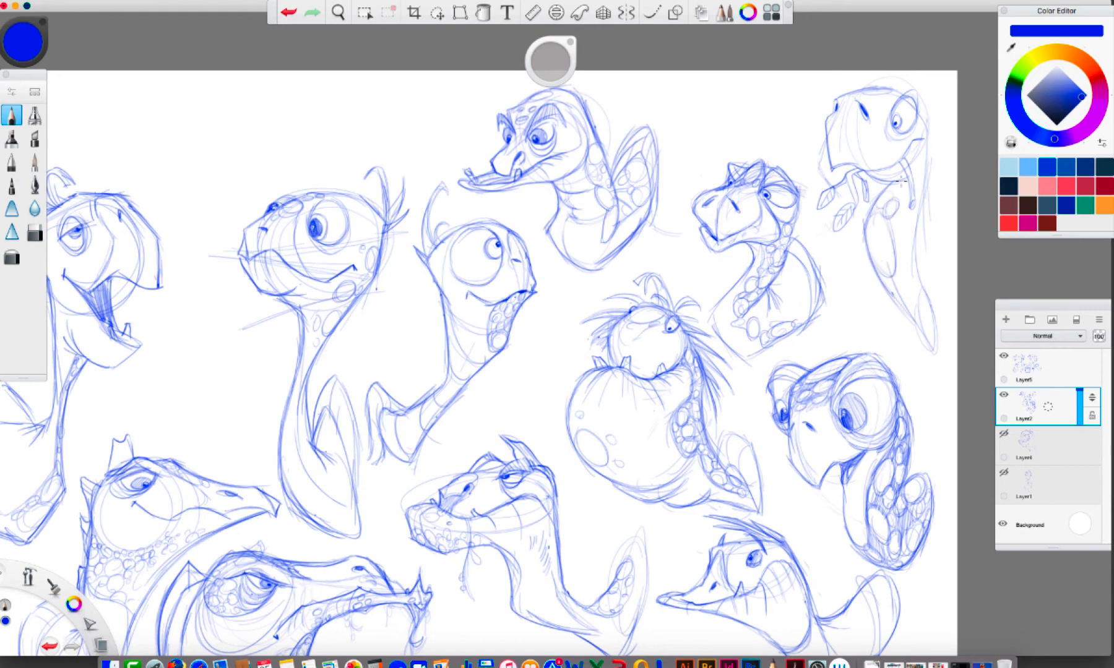
pyautogui.moveTo(917, 84)
pyautogui.mouseDown()
pyautogui.moveTo(904, 94)
pyautogui.moveTo(920, 110)
pyautogui.moveTo(887, 83)
pyautogui.moveTo(929, 158)
pyautogui.moveTo(917, 222)
pyautogui.moveTo(919, 285)
pyautogui.moveTo(939, 333)
pyautogui.moveTo(928, 338)
pyautogui.mouseUp()
pyautogui.moveTo(917, 282); pyautogui.dragTo(917, 327)
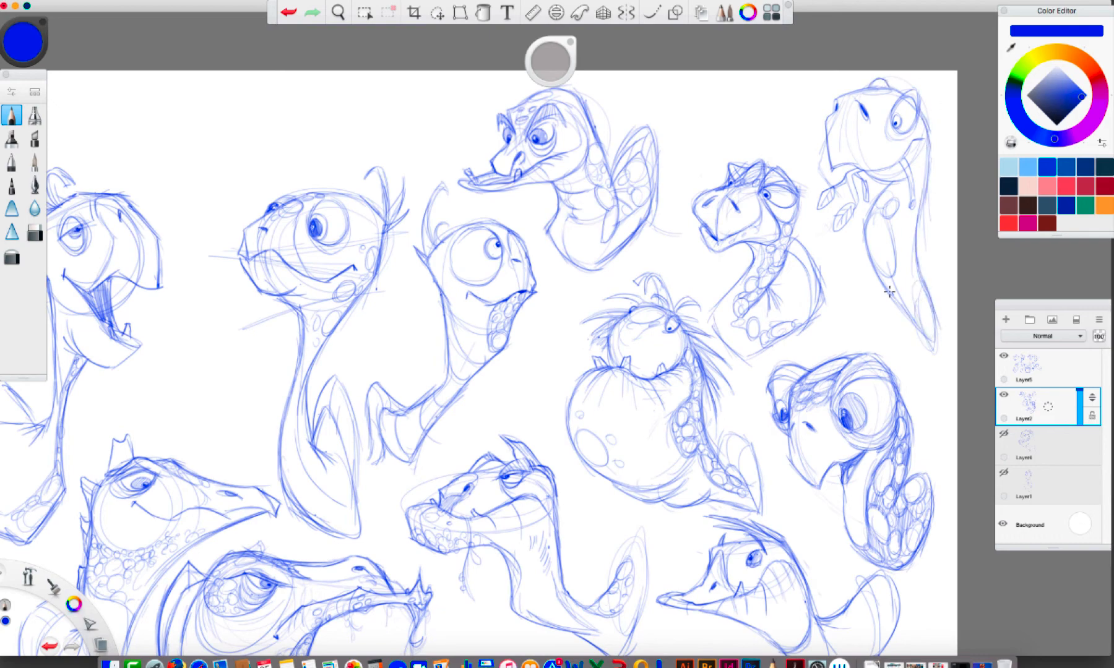
pyautogui.moveTo(873, 265); pyautogui.dragTo(908, 315)
pyautogui.moveTo(839, 94)
pyautogui.mouseDown()
pyautogui.moveTo(891, 87)
pyautogui.moveTo(923, 117)
pyautogui.moveTo(916, 236)
pyautogui.moveTo(940, 320)
pyautogui.mouseUp()
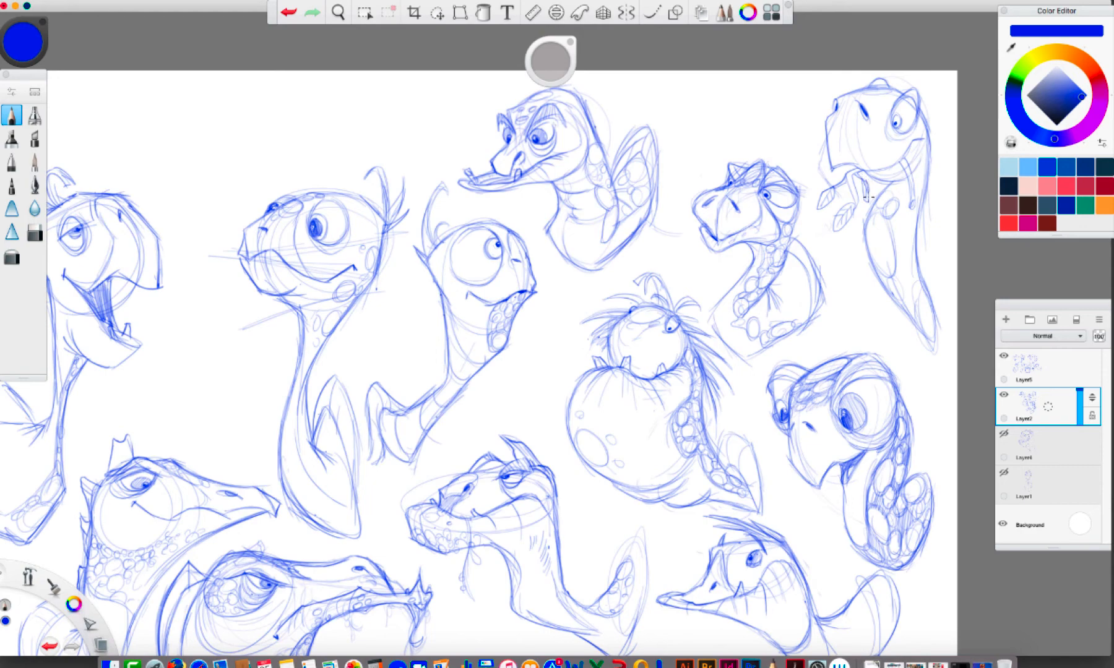
# Detail the leaf and fill the fourteenth turtle's neck with scale spots down to its pointed lower end
pyautogui.moveTo(856, 186); pyautogui.dragTo(831, 224)
pyautogui.moveTo(889, 192)
pyautogui.mouseDown()
pyautogui.moveTo(881, 203)
pyautogui.moveTo(901, 186)
pyautogui.mouseUp()
pyautogui.moveTo(899, 266); pyautogui.dragTo(901, 266)
pyautogui.moveTo(900, 249)
pyautogui.mouseDown()
pyautogui.moveTo(887, 227)
pyautogui.moveTo(875, 264)
pyautogui.moveTo(894, 262)
pyautogui.moveTo(893, 289)
pyautogui.mouseUp()
pyautogui.moveTo(899, 286); pyautogui.dragTo(933, 325)
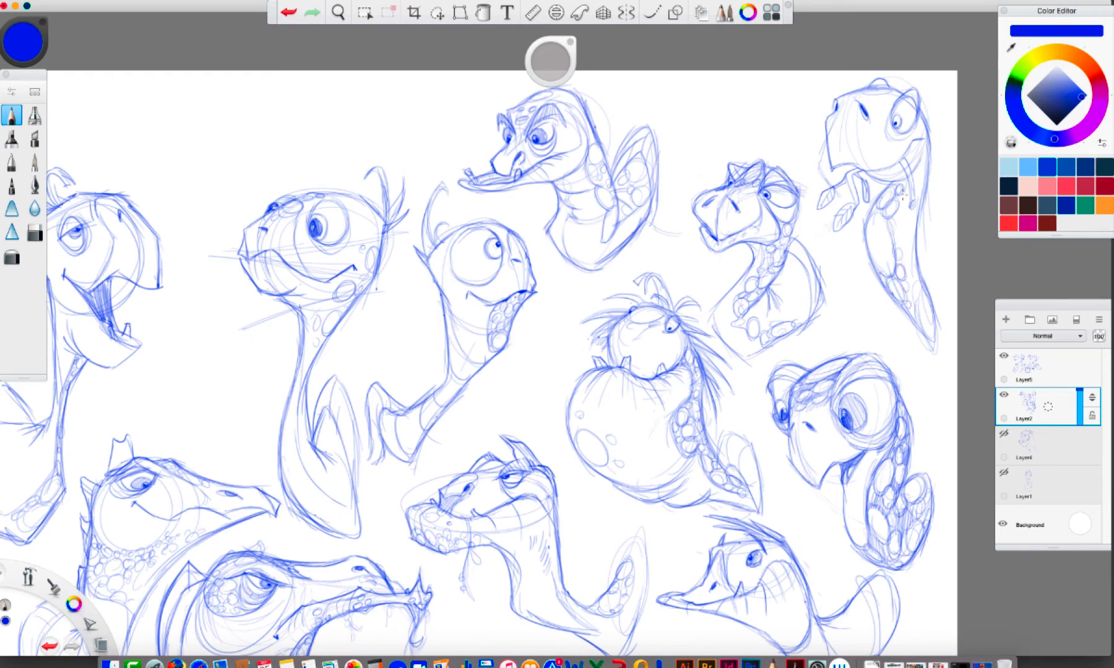
pyautogui.moveTo(899, 205)
pyautogui.mouseDown()
pyautogui.moveTo(888, 225)
pyautogui.moveTo(911, 294)
pyautogui.moveTo(933, 315)
pyautogui.mouseUp()
# Refine the fourteenth turtle's snout and cheek, and add small hair tufts on its head and down its back
pyautogui.moveTo(844, 101); pyautogui.dragTo(857, 99)
pyautogui.moveTo(861, 143)
pyautogui.mouseDown()
pyautogui.moveTo(890, 161)
pyautogui.moveTo(914, 127)
pyautogui.mouseUp()
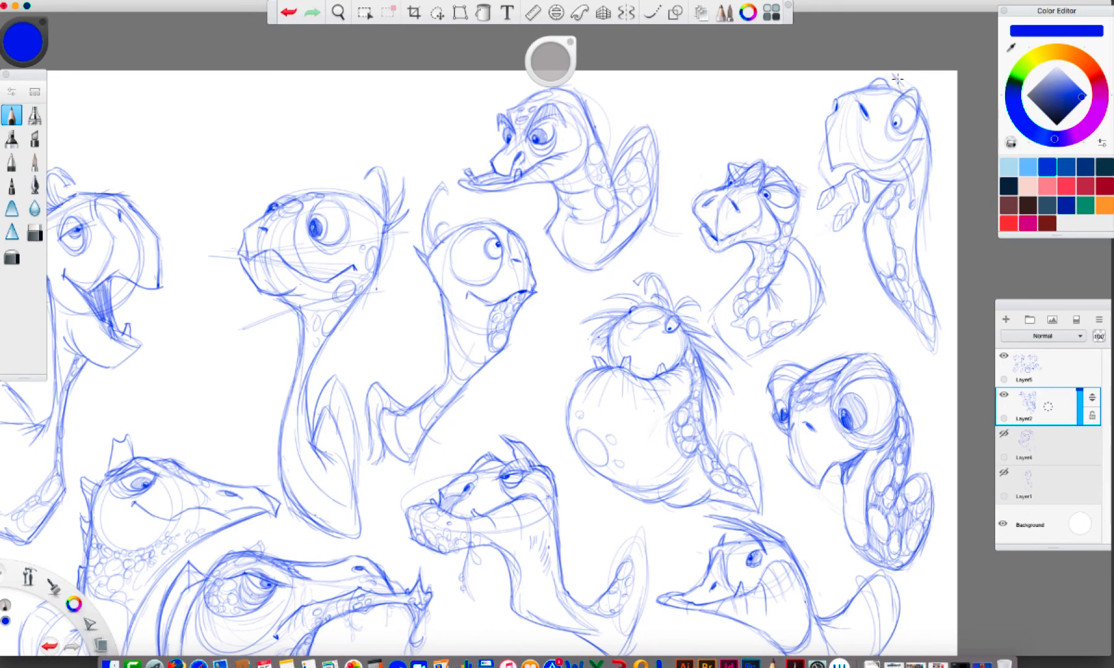
pyautogui.moveTo(898, 74); pyautogui.dragTo(942, 129)
pyautogui.moveTo(930, 177); pyautogui.dragTo(925, 272)
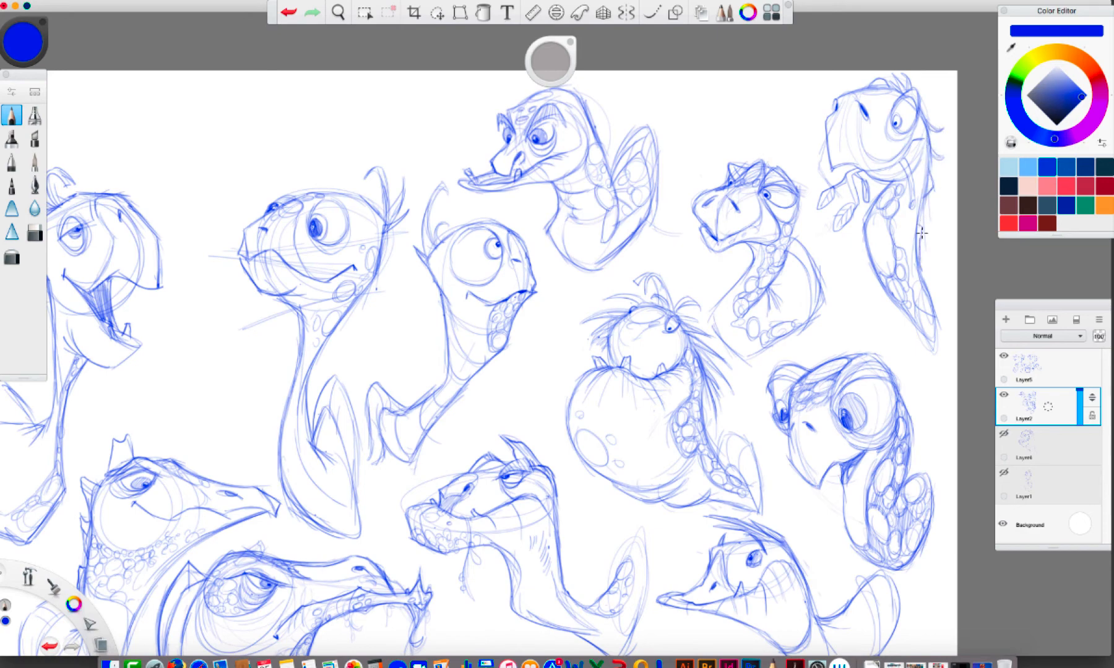
pyautogui.moveTo(917, 221); pyautogui.dragTo(931, 302)
# Make Layer5 active and rough out a small, wide-jawed fifteenth turtle between the laughing turtle and the big-eyed turtle
pyautogui.press('space')
pyautogui.moveTo(756, 397); pyautogui.dragTo(927, 365)
pyautogui.moveTo(469, 433); pyautogui.dragTo(616, 526)
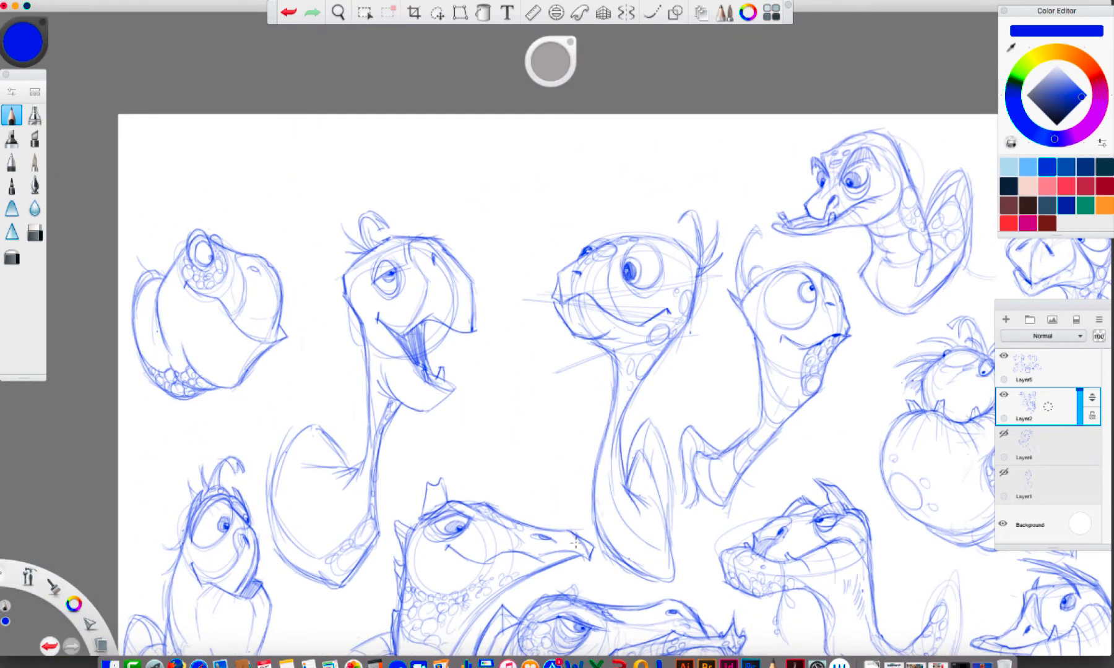
pyautogui.click(1048, 369)
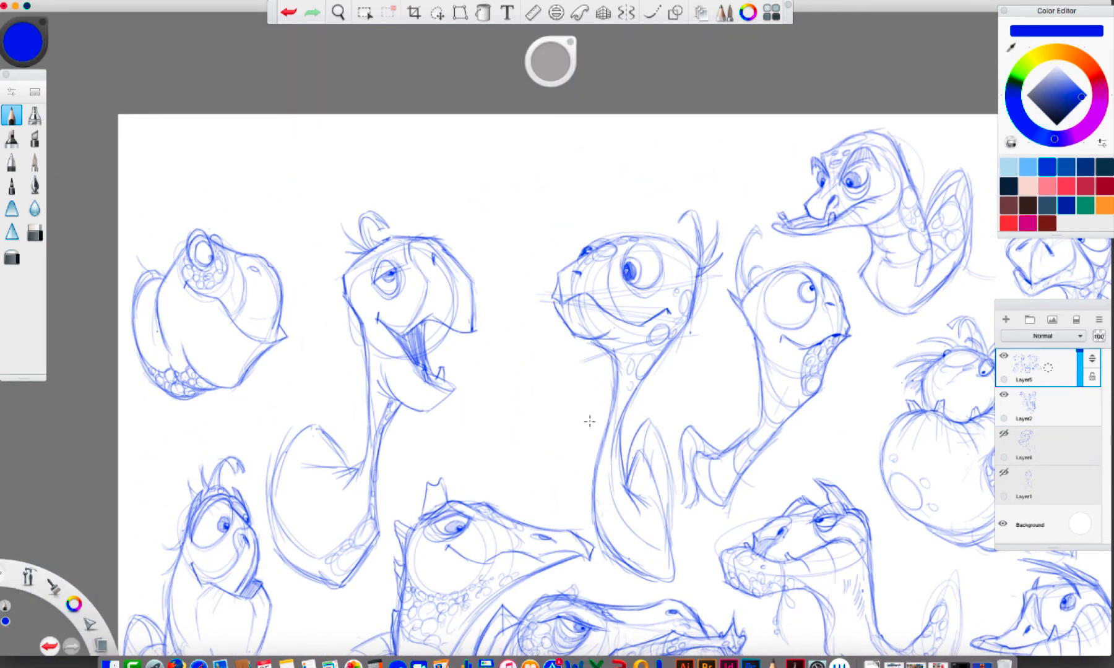
pyautogui.click(969, 2)
pyautogui.click(1008, 17)
pyautogui.moveTo(665, 377); pyautogui.dragTo(643, 298)
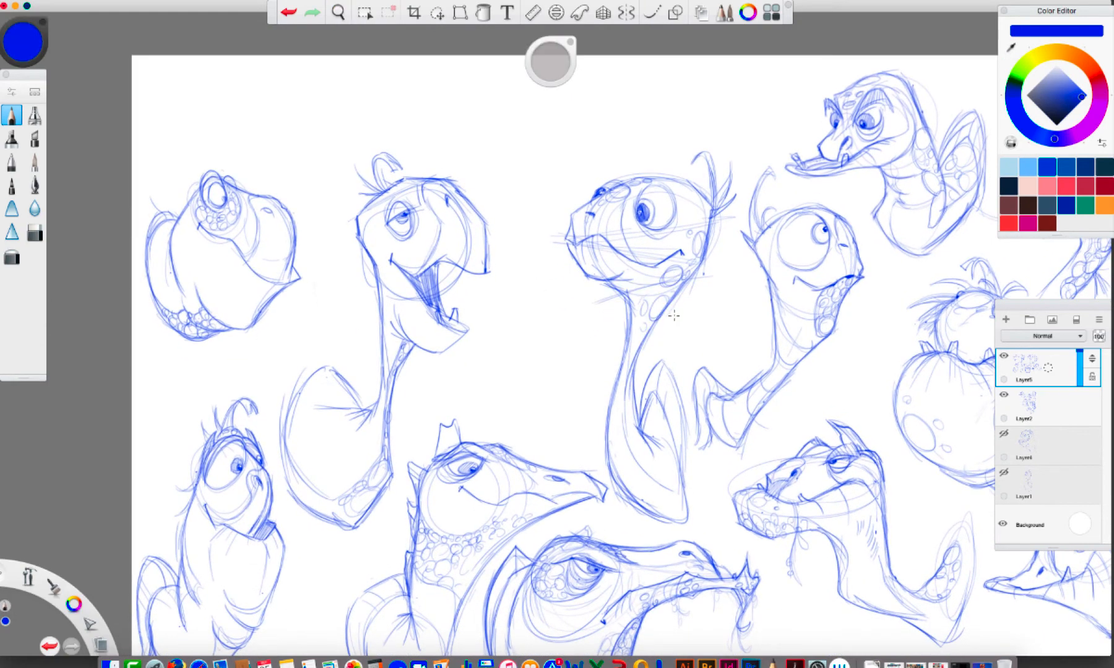
pyautogui.moveTo(583, 447)
pyautogui.mouseDown()
pyautogui.moveTo(589, 341)
pyautogui.moveTo(543, 341)
pyautogui.moveTo(547, 306)
pyautogui.moveTo(583, 325)
pyautogui.moveTo(550, 325)
pyautogui.moveTo(534, 344)
pyautogui.moveTo(533, 322)
pyautogui.moveTo(490, 350)
pyautogui.moveTo(506, 343)
pyautogui.moveTo(492, 349)
pyautogui.moveTo(557, 443)
pyautogui.moveTo(533, 430)
pyautogui.moveTo(556, 437)
pyautogui.moveTo(567, 413)
pyautogui.mouseUp()
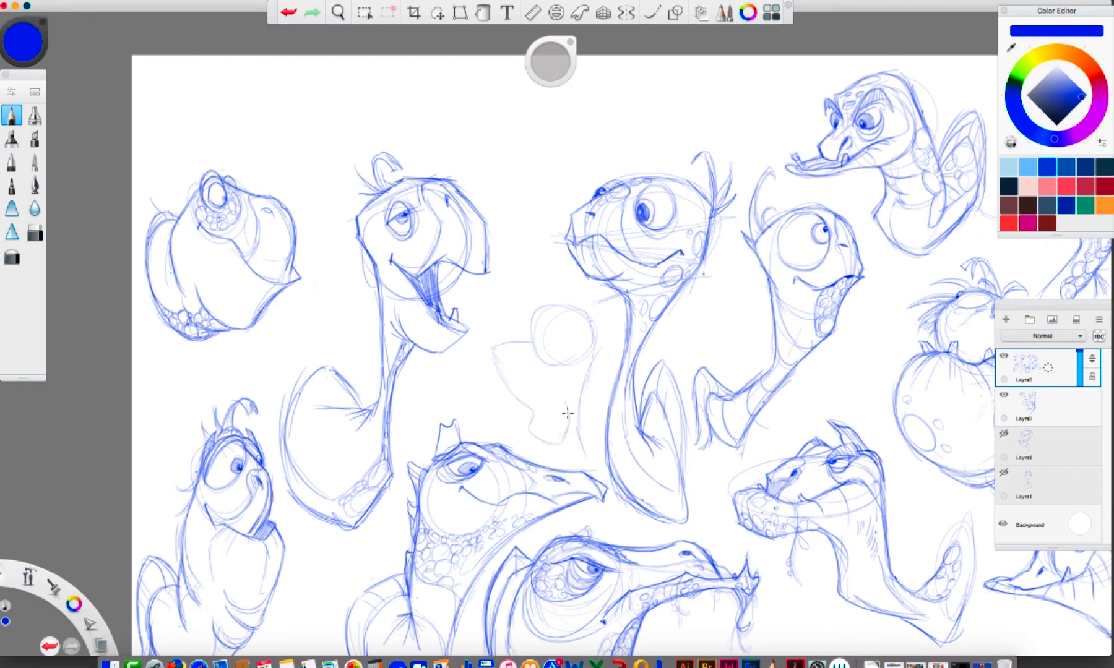
# Draw the fifteenth turtle's rounded snout, nostrils, baggy eye and body outline, undoing the last unwanted stroke
pyautogui.moveTo(534, 347)
pyautogui.mouseDown()
pyautogui.moveTo(509, 359)
pyautogui.moveTo(515, 349)
pyautogui.moveTo(542, 362)
pyautogui.moveTo(524, 378)
pyautogui.mouseUp()
pyautogui.moveTo(550, 320)
pyautogui.mouseDown()
pyautogui.moveTo(534, 343)
pyautogui.moveTo(536, 364)
pyautogui.mouseUp()
pyautogui.moveTo(546, 306)
pyautogui.mouseDown()
pyautogui.moveTo(580, 313)
pyautogui.moveTo(580, 348)
pyautogui.moveTo(587, 323)
pyautogui.moveTo(592, 340)
pyautogui.moveTo(580, 348)
pyautogui.moveTo(587, 318)
pyautogui.moveTo(574, 341)
pyautogui.moveTo(586, 316)
pyautogui.moveTo(577, 344)
pyautogui.moveTo(587, 339)
pyautogui.moveTo(571, 334)
pyautogui.moveTo(584, 320)
pyautogui.moveTo(576, 350)
pyautogui.moveTo(587, 349)
pyautogui.moveTo(584, 314)
pyautogui.moveTo(575, 342)
pyautogui.moveTo(596, 333)
pyautogui.moveTo(532, 323)
pyautogui.moveTo(536, 312)
pyautogui.moveTo(529, 319)
pyautogui.moveTo(543, 306)
pyautogui.moveTo(584, 313)
pyautogui.moveTo(557, 304)
pyautogui.mouseUp()
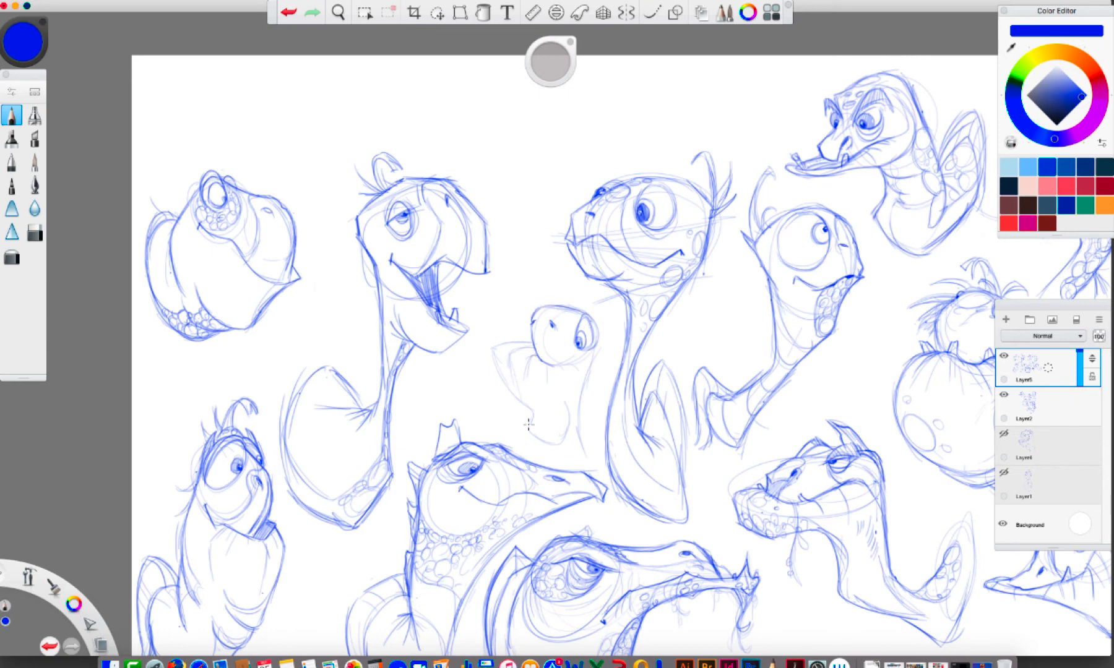
pyautogui.moveTo(599, 351); pyautogui.dragTo(584, 388)
pyautogui.moveTo(570, 345)
pyautogui.mouseDown()
pyautogui.moveTo(595, 355)
pyautogui.moveTo(579, 340)
pyautogui.moveTo(591, 369)
pyautogui.moveTo(594, 345)
pyautogui.mouseUp()
pyautogui.moveTo(569, 455)
pyautogui.mouseDown()
pyautogui.moveTo(597, 427)
pyautogui.moveTo(580, 416)
pyautogui.moveTo(589, 402)
pyautogui.moveTo(570, 473)
pyautogui.moveTo(556, 376)
pyautogui.moveTo(580, 426)
pyautogui.moveTo(549, 444)
pyautogui.mouseUp()
pyautogui.press('super+z')
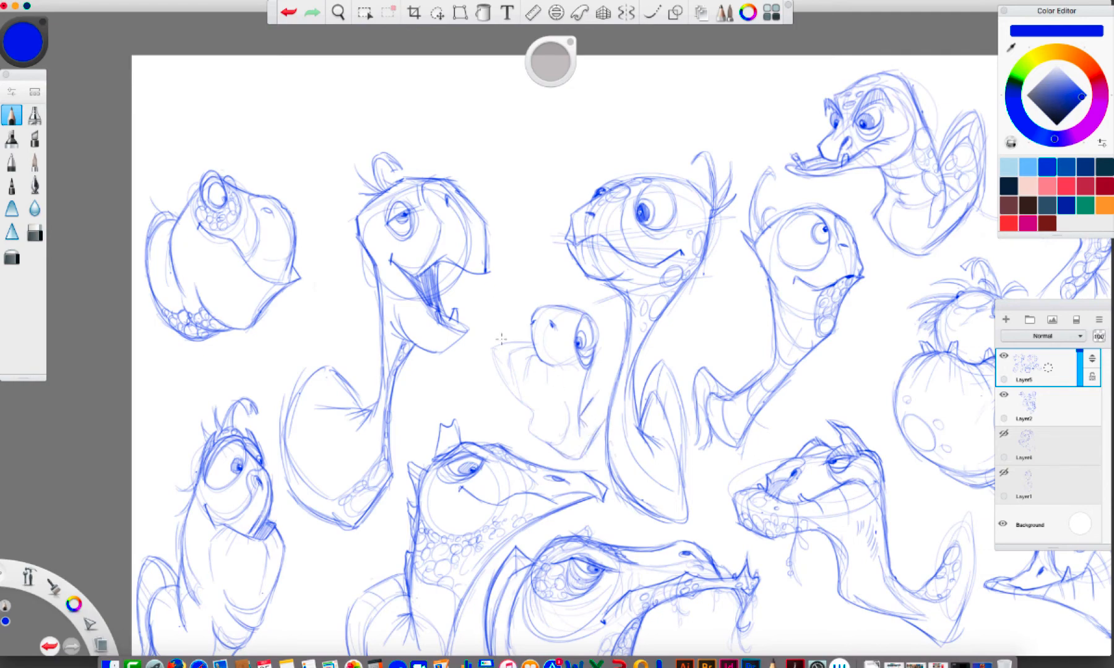
# Define the fifteenth turtle's lower jaw, add belly spots and a tooth, and erase the stray marks around them
pyautogui.moveTo(527, 339)
pyautogui.mouseDown()
pyautogui.moveTo(487, 352)
pyautogui.moveTo(501, 336)
pyautogui.moveTo(495, 353)
pyautogui.moveTo(534, 355)
pyautogui.moveTo(491, 358)
pyautogui.moveTo(530, 409)
pyautogui.moveTo(527, 422)
pyautogui.moveTo(546, 423)
pyautogui.moveTo(538, 440)
pyautogui.moveTo(553, 442)
pyautogui.moveTo(529, 423)
pyautogui.moveTo(556, 445)
pyautogui.moveTo(564, 406)
pyautogui.mouseUp()
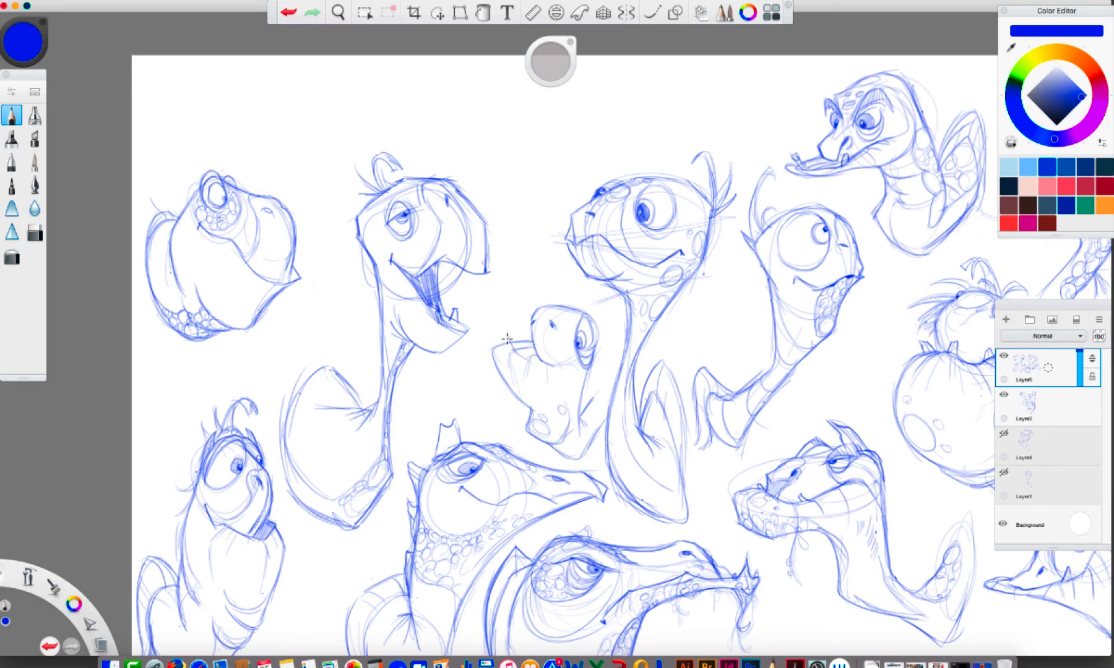
pyautogui.moveTo(508, 333); pyautogui.dragTo(514, 342)
pyautogui.press('space')
pyautogui.moveTo(605, 334)
pyautogui.mouseDown()
pyautogui.moveTo(677, 323)
pyautogui.moveTo(621, 321)
pyautogui.mouseUp()
pyautogui.press('e')
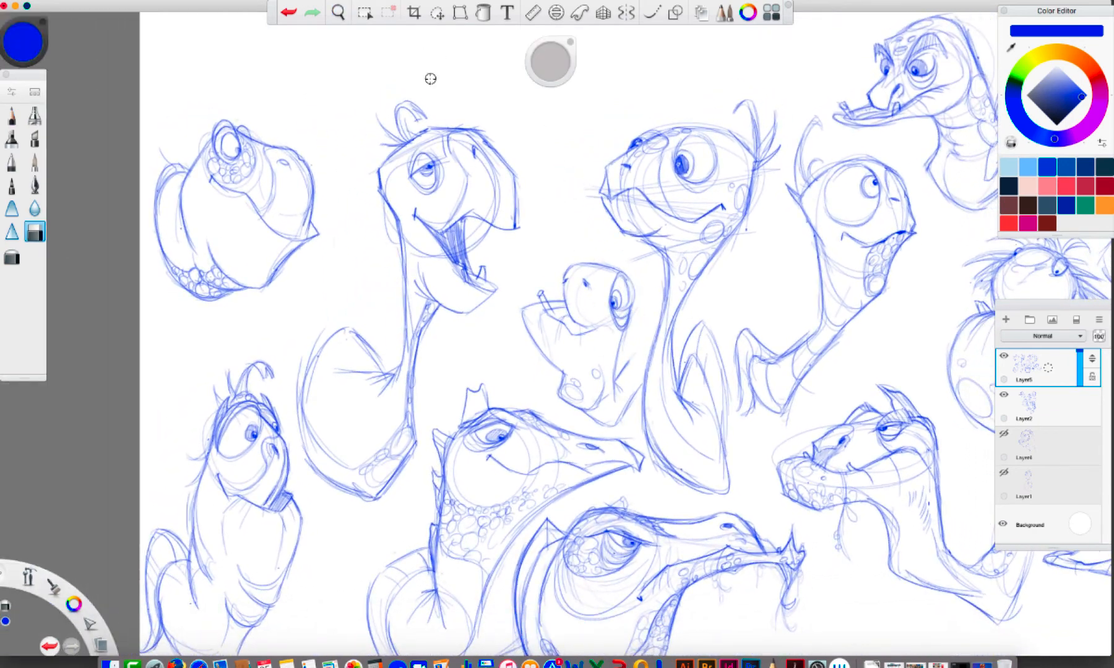
pyautogui.moveTo(538, 67); pyautogui.dragTo(522, 63)
pyautogui.moveTo(542, 298); pyautogui.dragTo(541, 299)
pyautogui.press('b')
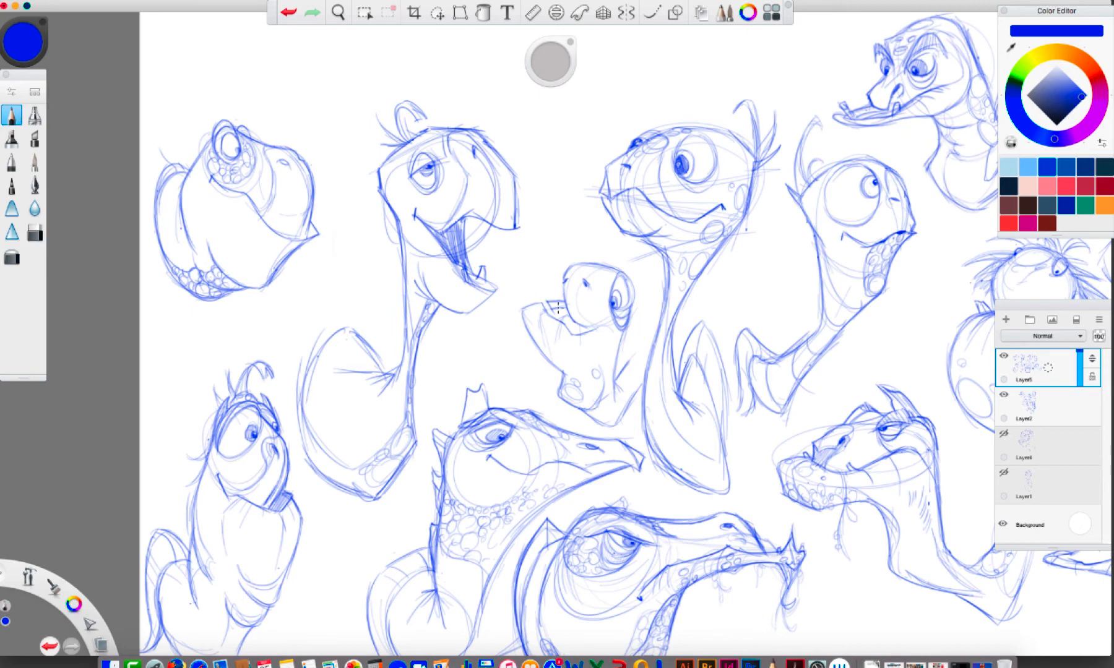
# Draw a row of teeth along the fifteenth turtle's lower jaw, and add its brow and hair tufts on top
pyautogui.moveTo(543, 301)
pyautogui.mouseDown()
pyautogui.moveTo(601, 329)
pyautogui.moveTo(572, 326)
pyautogui.mouseUp()
pyautogui.moveTo(568, 268)
pyautogui.mouseDown()
pyautogui.moveTo(592, 254)
pyautogui.moveTo(610, 265)
pyautogui.moveTo(592, 242)
pyautogui.moveTo(604, 259)
pyautogui.moveTo(610, 239)
pyautogui.moveTo(610, 265)
pyautogui.moveTo(620, 252)
pyautogui.moveTo(629, 262)
pyautogui.moveTo(612, 261)
pyautogui.mouseUp()
pyautogui.moveTo(622, 309); pyautogui.dragTo(617, 271)
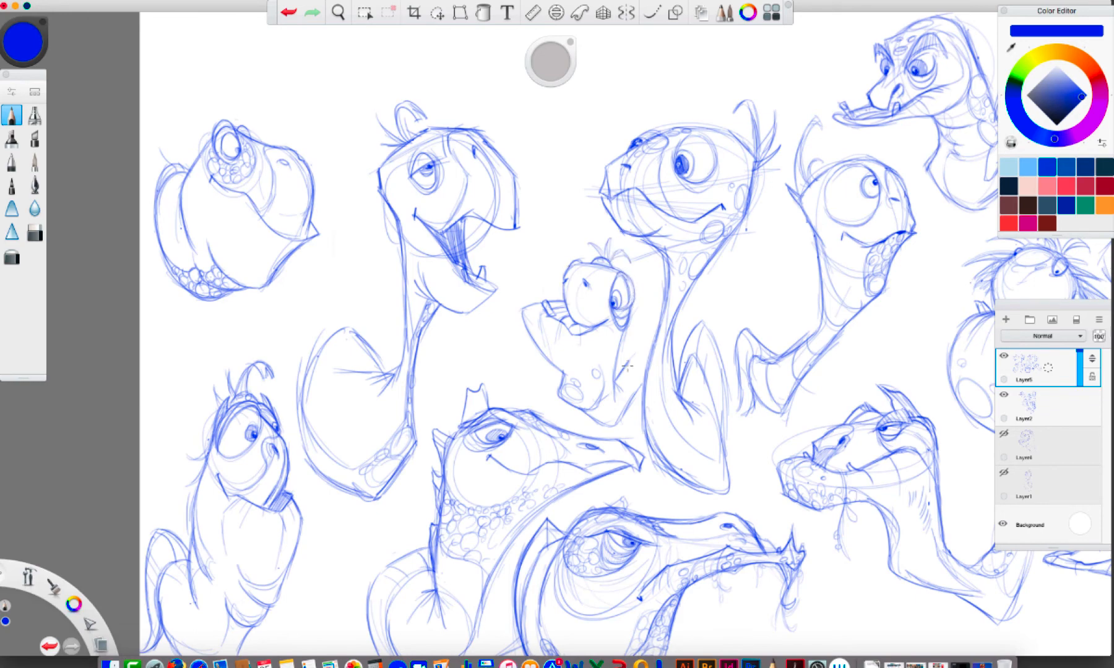
pyautogui.moveTo(553, 312); pyautogui.dragTo(566, 327)
pyautogui.moveTo(591, 316); pyautogui.dragTo(582, 332)
# Erase the lines overlapping the fifteenth turtle's front teeth and redraw the teeth and inner jaw edge
pyautogui.press('e')
pyautogui.moveTo(588, 326); pyautogui.dragTo(587, 328)
pyautogui.press('e')
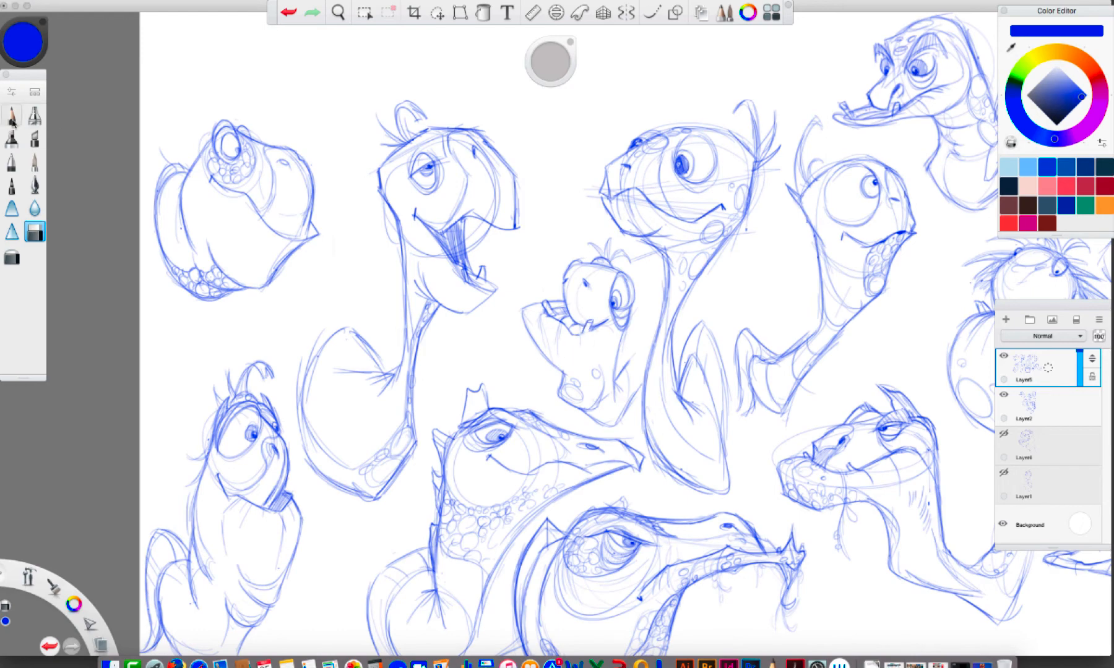
pyautogui.moveTo(580, 331); pyautogui.dragTo(592, 328)
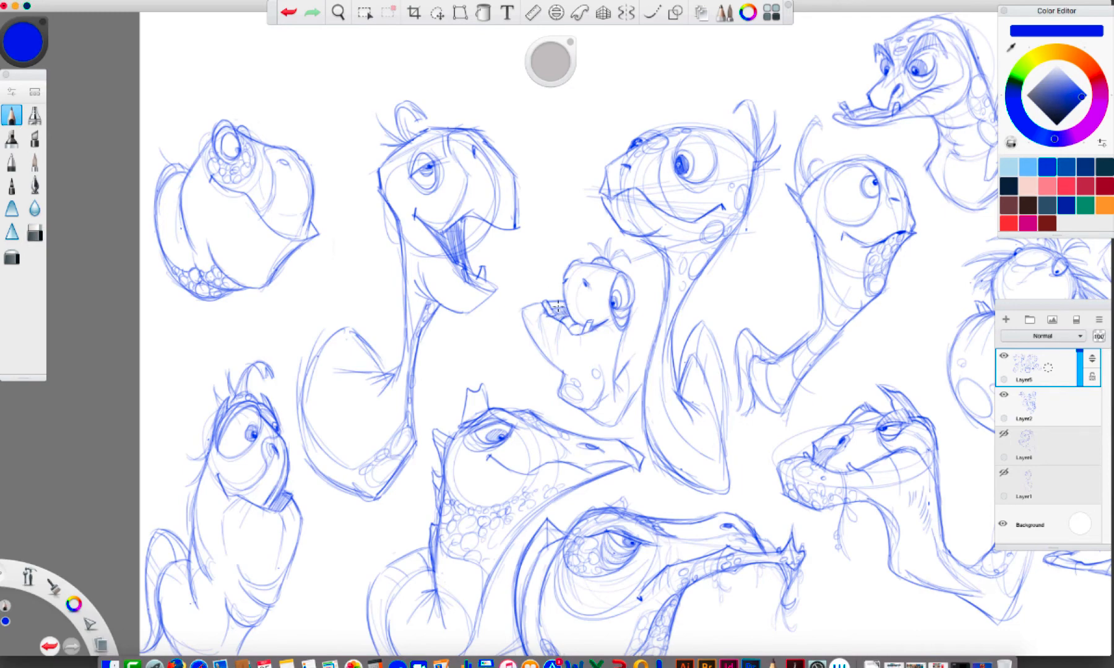
pyautogui.moveTo(534, 318); pyautogui.dragTo(541, 339)
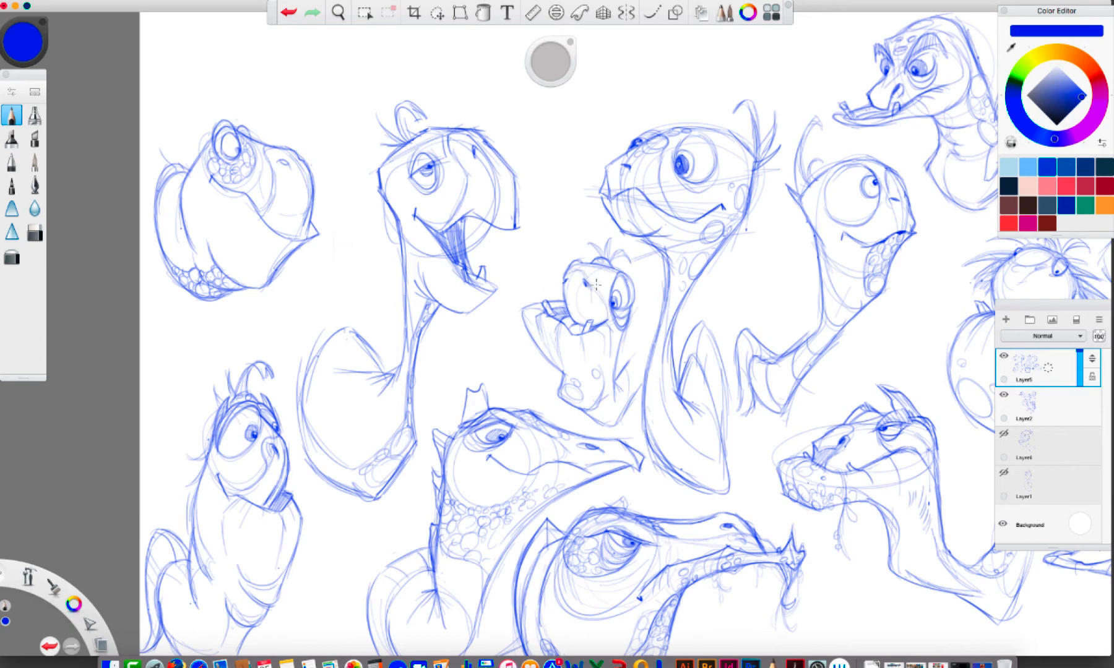
# Undo the latest unwanted strokes, then strengthen the fifteenth turtle's jaw and hair and add throat creases and a shell edge
pyautogui.click(287, 18)
pyautogui.click(285, 14)
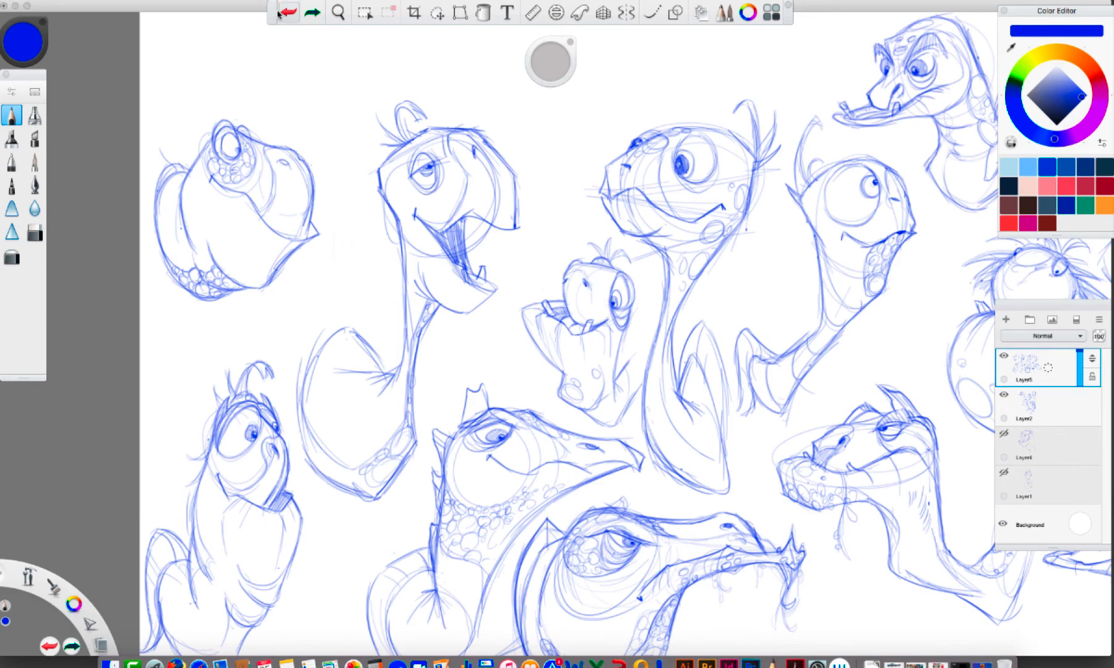
pyautogui.moveTo(548, 303); pyautogui.dragTo(552, 313)
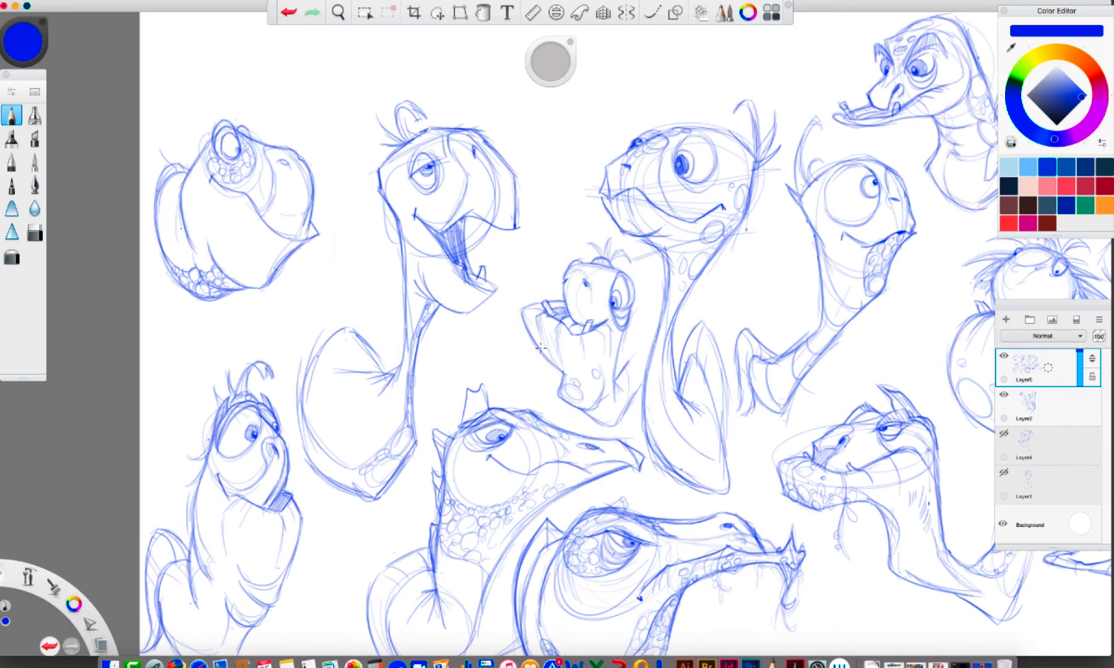
pyautogui.click(288, 12)
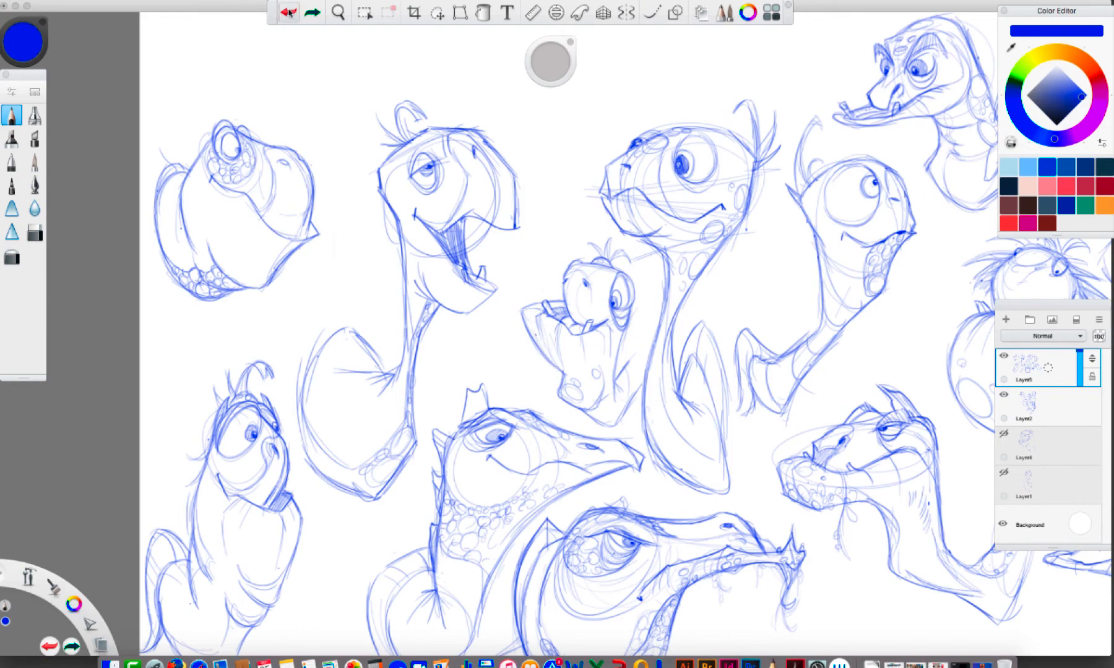
pyautogui.moveTo(551, 359); pyautogui.dragTo(525, 313)
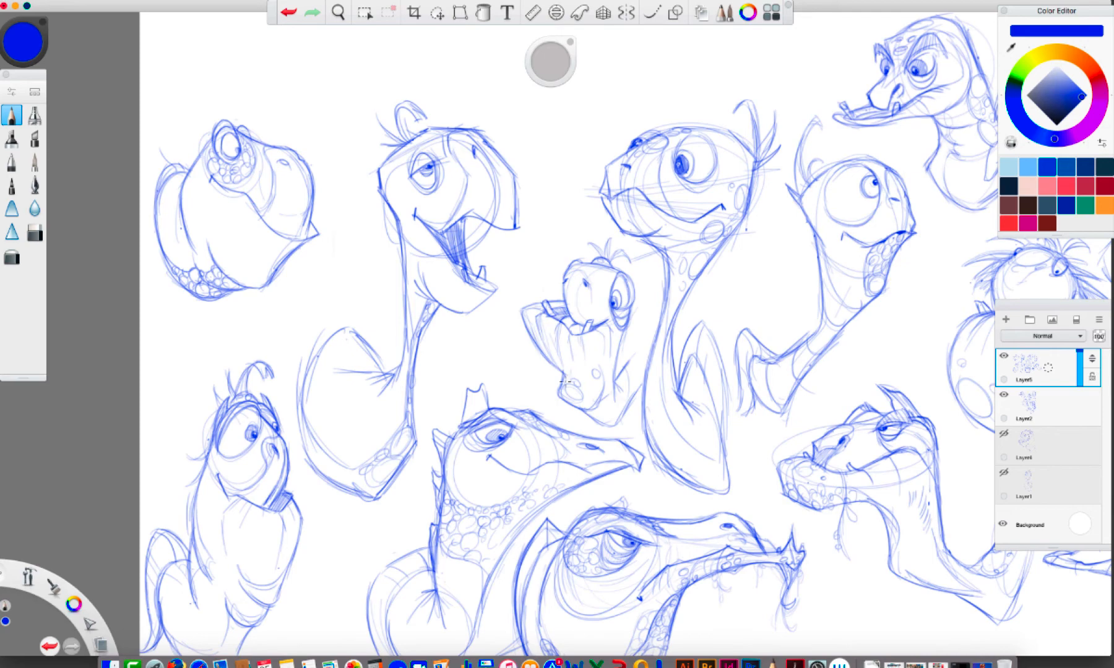
pyautogui.moveTo(601, 336); pyautogui.dragTo(606, 371)
pyautogui.moveTo(591, 244)
pyautogui.mouseDown()
pyautogui.moveTo(606, 240)
pyautogui.moveTo(612, 253)
pyautogui.mouseUp()
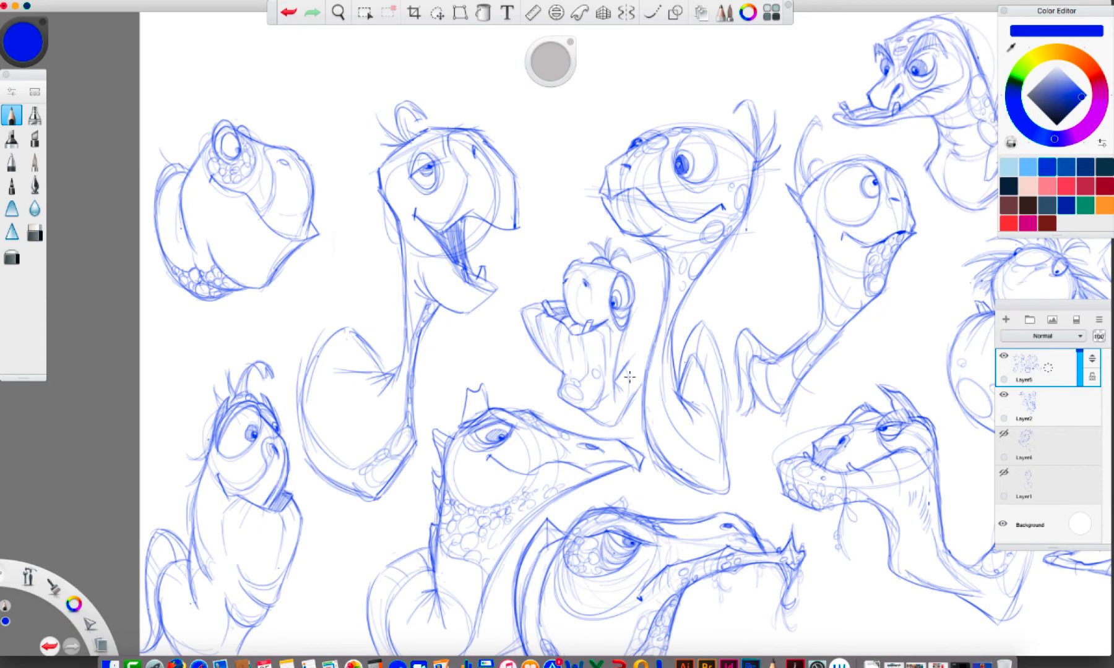
pyautogui.moveTo(640, 379); pyautogui.dragTo(634, 404)
pyautogui.click(437, 12)
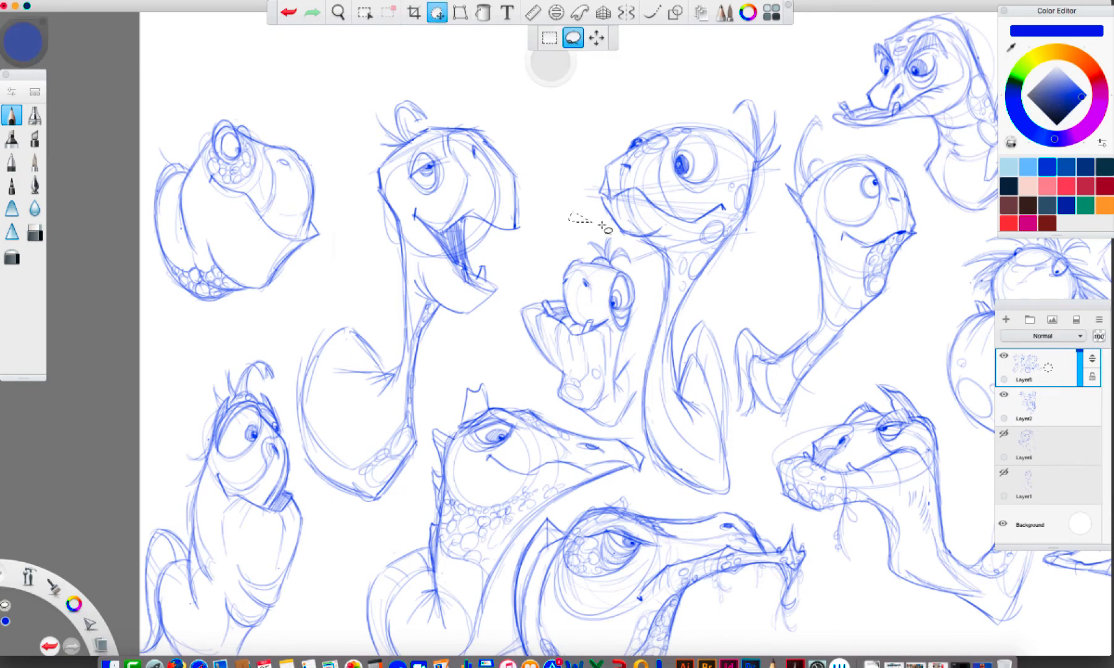
pyautogui.moveTo(570, 214)
pyautogui.mouseDown()
pyautogui.moveTo(638, 252)
pyautogui.moveTo(643, 354)
pyautogui.moveTo(631, 414)
pyautogui.mouseUp()
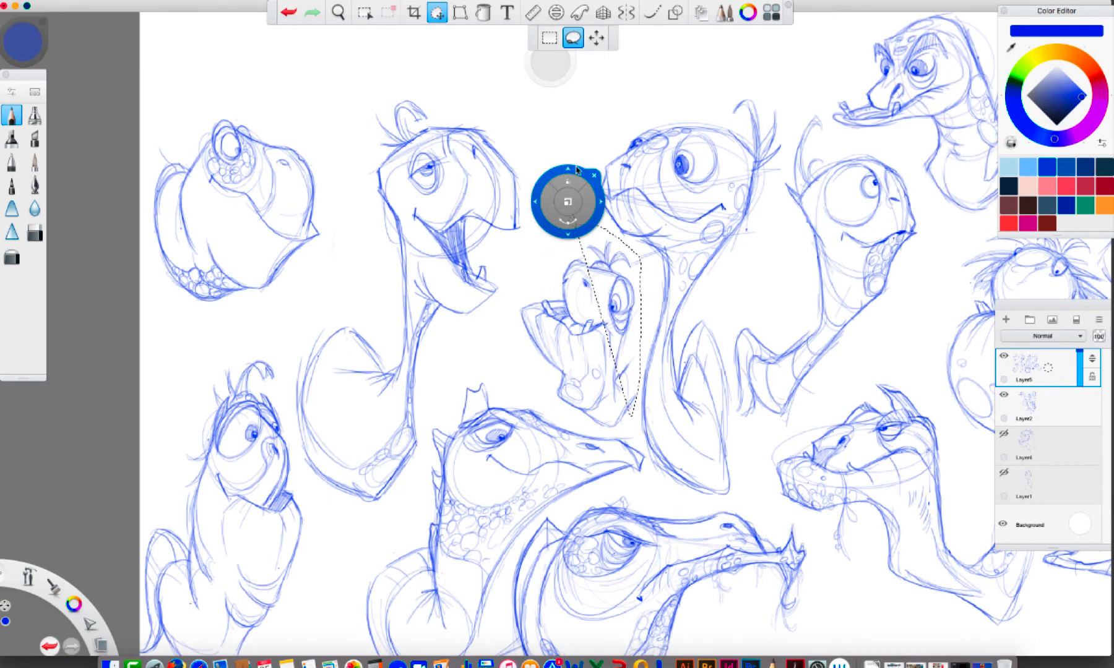
pyautogui.click(594, 177)
pyautogui.click(289, 13)
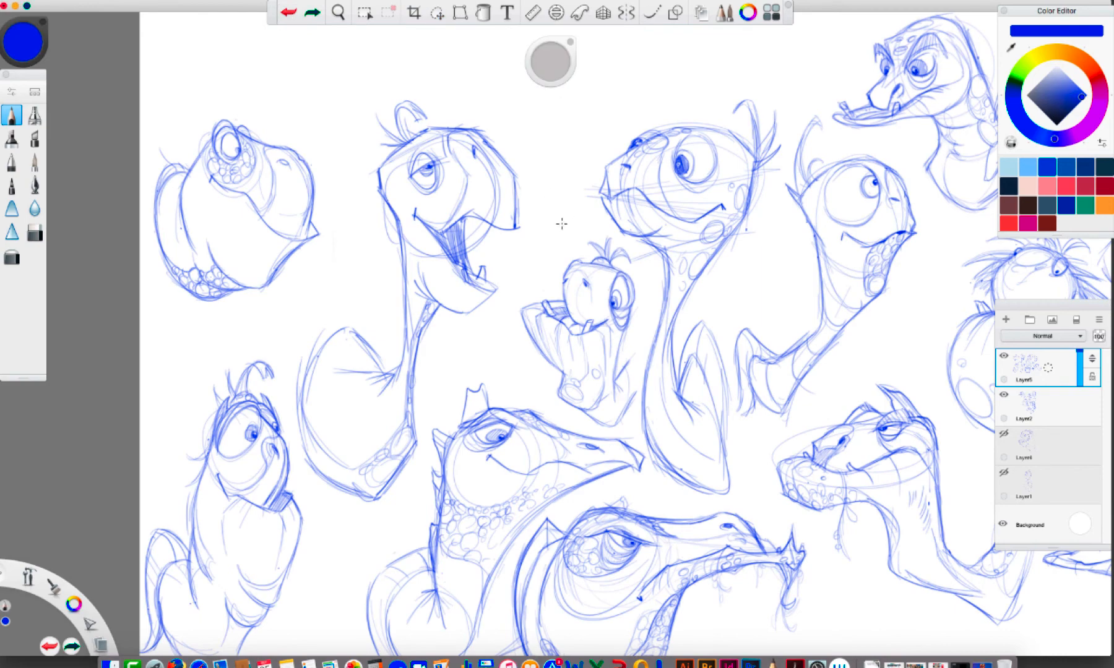
pyautogui.moveTo(562, 224)
pyautogui.mouseDown()
pyautogui.moveTo(606, 227)
pyautogui.moveTo(641, 273)
pyautogui.moveTo(644, 368)
pyautogui.moveTo(625, 430)
pyautogui.moveTo(519, 294)
pyautogui.moveTo(561, 245)
pyautogui.mouseUp()
pyautogui.click(289, 12)
# Lasso the small fifteenth turtle, move it slightly closer to the laughing turtle and deselect it
pyautogui.click(436, 12)
pyautogui.moveTo(606, 316)
pyautogui.mouseDown()
pyautogui.moveTo(588, 300)
pyautogui.moveTo(585, 309)
pyautogui.mouseUp()
pyautogui.click(598, 254)
# Rough out a sixteenth turtle's neck and broad angular head with the Pencil in the space above the small fifteenth turtle
pyautogui.press('space')
pyautogui.moveTo(640, 332)
pyautogui.mouseDown()
pyautogui.moveTo(601, 433)
pyautogui.moveTo(371, 405)
pyautogui.moveTo(270, 377)
pyautogui.moveTo(283, 378)
pyautogui.moveTo(254, 284)
pyautogui.moveTo(452, 258)
pyautogui.moveTo(518, 422)
pyautogui.moveTo(585, 440)
pyautogui.mouseUp()
pyautogui.press('space')
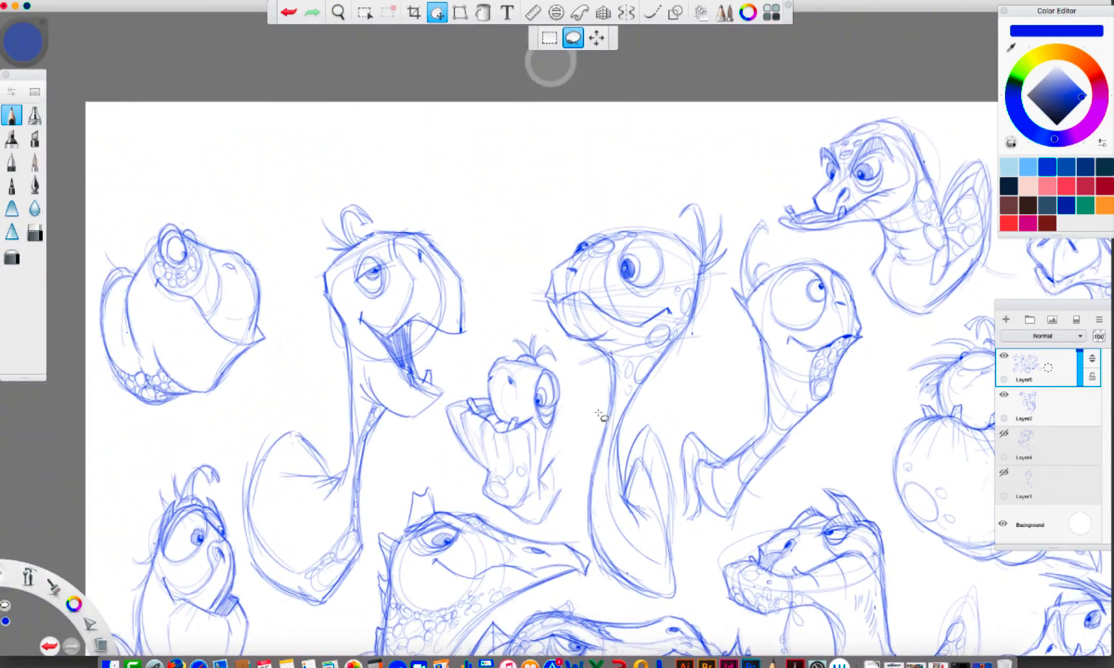
pyautogui.click(16, 116)
pyautogui.moveTo(443, 214); pyautogui.dragTo(485, 291)
pyautogui.moveTo(494, 231); pyautogui.dragTo(496, 328)
pyautogui.moveTo(496, 312); pyautogui.dragTo(484, 329)
pyautogui.moveTo(443, 196)
pyautogui.mouseDown()
pyautogui.moveTo(455, 229)
pyautogui.moveTo(468, 142)
pyautogui.mouseUp()
pyautogui.moveTo(436, 186)
pyautogui.mouseDown()
pyautogui.moveTo(475, 120)
pyautogui.moveTo(536, 113)
pyautogui.moveTo(453, 149)
pyautogui.moveTo(484, 149)
pyautogui.moveTo(521, 118)
pyautogui.moveTo(550, 145)
pyautogui.mouseUp()
# Draw the sixteenth turtle's nostrils, wide mouth line, pointed lower jaw and a half-closed eye under a heavy brow
pyautogui.moveTo(485, 159)
pyautogui.mouseDown()
pyautogui.moveTo(539, 158)
pyautogui.moveTo(489, 167)
pyautogui.moveTo(500, 162)
pyautogui.moveTo(490, 129)
pyautogui.moveTo(526, 160)
pyautogui.moveTo(566, 166)
pyautogui.moveTo(517, 193)
pyautogui.moveTo(495, 182)
pyautogui.mouseUp()
pyautogui.moveTo(562, 166)
pyautogui.mouseDown()
pyautogui.moveTo(579, 173)
pyautogui.moveTo(553, 191)
pyautogui.mouseUp()
pyautogui.moveTo(530, 186)
pyautogui.mouseDown()
pyautogui.moveTo(507, 199)
pyautogui.moveTo(489, 183)
pyautogui.moveTo(475, 218)
pyautogui.mouseUp()
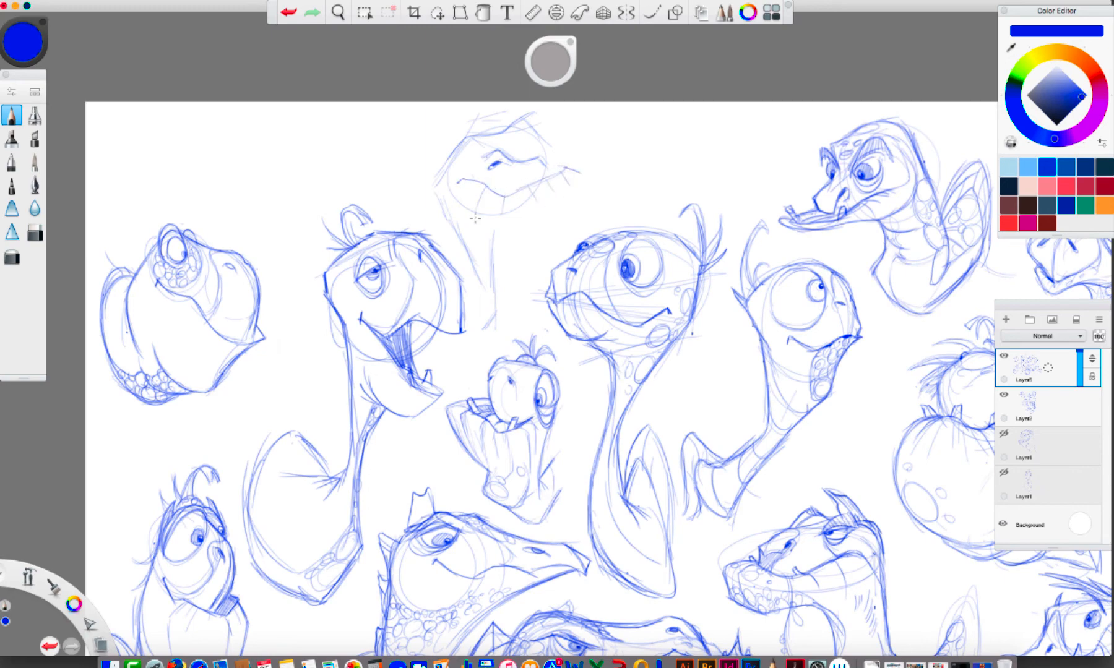
pyautogui.moveTo(561, 186)
pyautogui.mouseDown()
pyautogui.moveTo(506, 239)
pyautogui.moveTo(492, 234)
pyautogui.moveTo(498, 248)
pyautogui.moveTo(465, 225)
pyautogui.moveTo(504, 248)
pyautogui.moveTo(494, 247)
pyautogui.moveTo(519, 230)
pyautogui.moveTo(490, 240)
pyautogui.moveTo(488, 259)
pyautogui.moveTo(511, 232)
pyautogui.moveTo(493, 248)
pyautogui.mouseUp()
pyautogui.moveTo(512, 129); pyautogui.dragTo(529, 161)
pyautogui.moveTo(468, 141)
pyautogui.mouseDown()
pyautogui.moveTo(443, 147)
pyautogui.moveTo(465, 144)
pyautogui.moveTo(466, 164)
pyautogui.moveTo(452, 163)
pyautogui.mouseUp()
pyautogui.moveTo(451, 163); pyautogui.dragTo(475, 151)
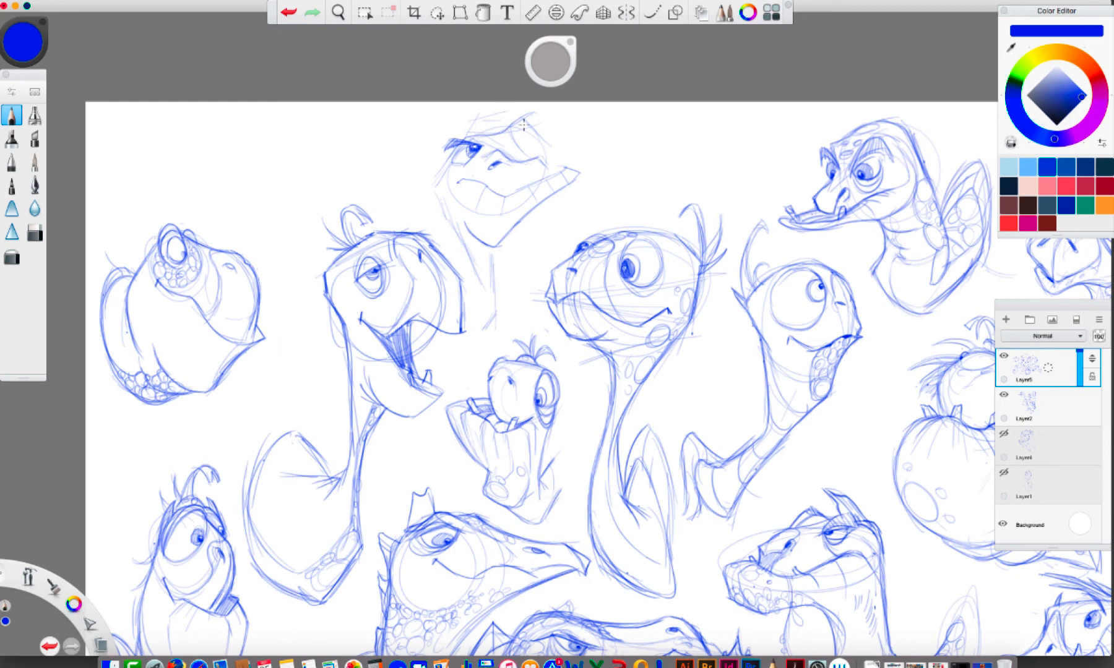
# Try a pointed brow crest and outer head and neck contours on the sixteenth turtle
pyautogui.moveTo(512, 131); pyautogui.dragTo(537, 112)
pyautogui.moveTo(466, 141); pyautogui.dragTo(511, 120)
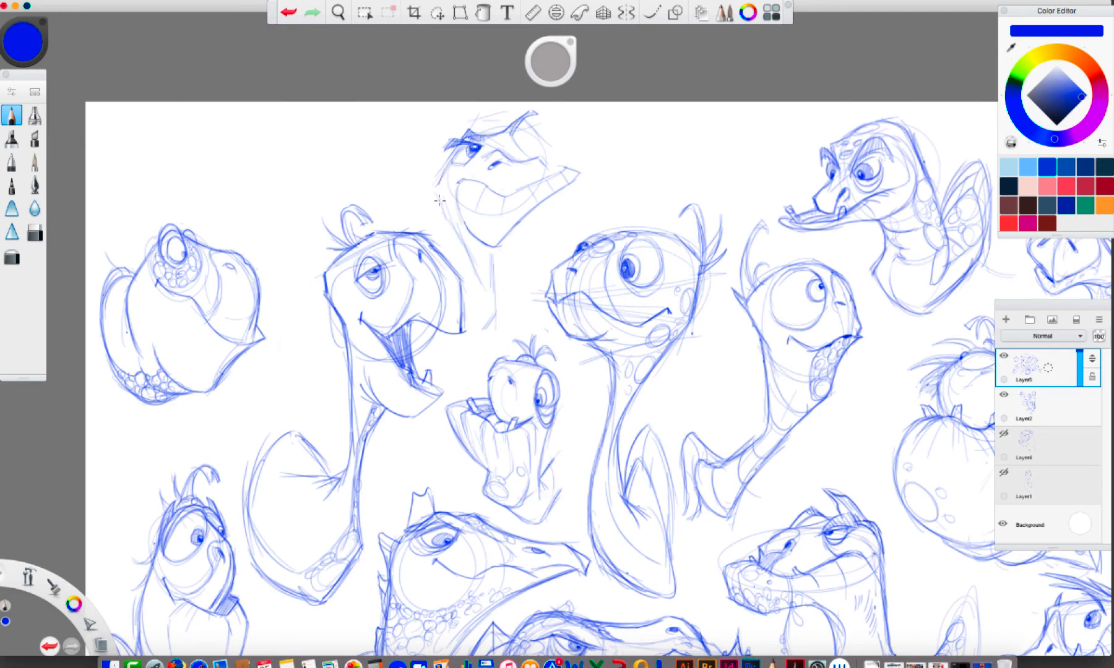
pyautogui.moveTo(436, 175); pyautogui.dragTo(476, 288)
pyautogui.moveTo(518, 144)
pyautogui.mouseDown()
pyautogui.moveTo(570, 173)
pyautogui.moveTo(569, 187)
pyautogui.moveTo(537, 205)
pyautogui.moveTo(495, 262)
pyautogui.moveTo(498, 321)
pyautogui.mouseUp()
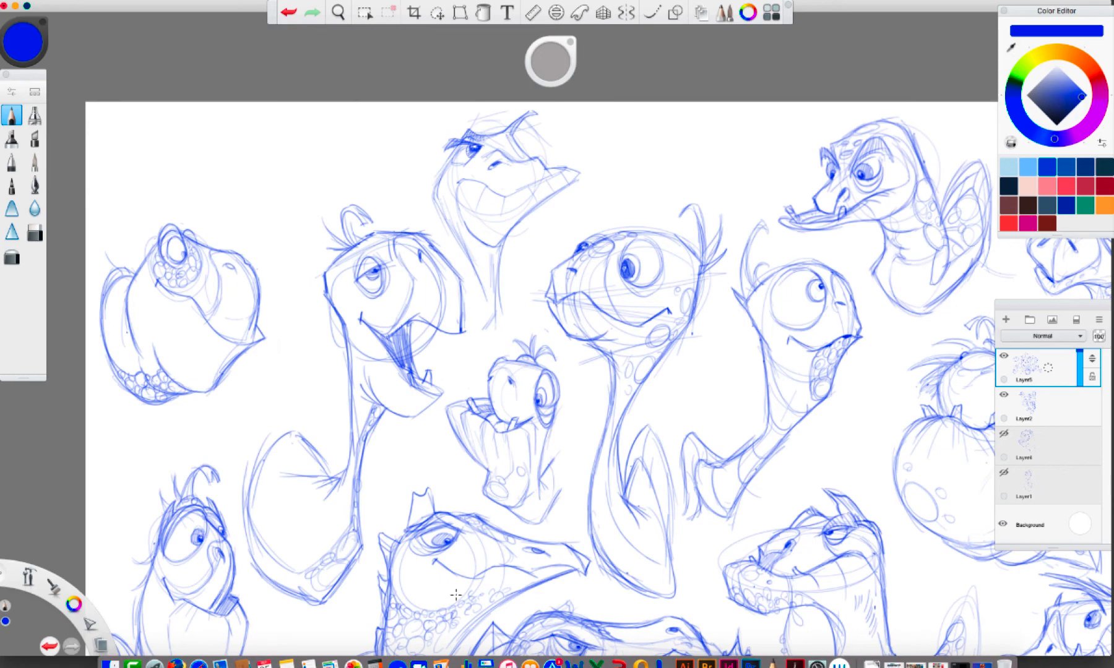
# Undo the latest head and neck contour strokes on the sixteenth turtle
pyautogui.click(287, 12)
pyautogui.click(287, 11)
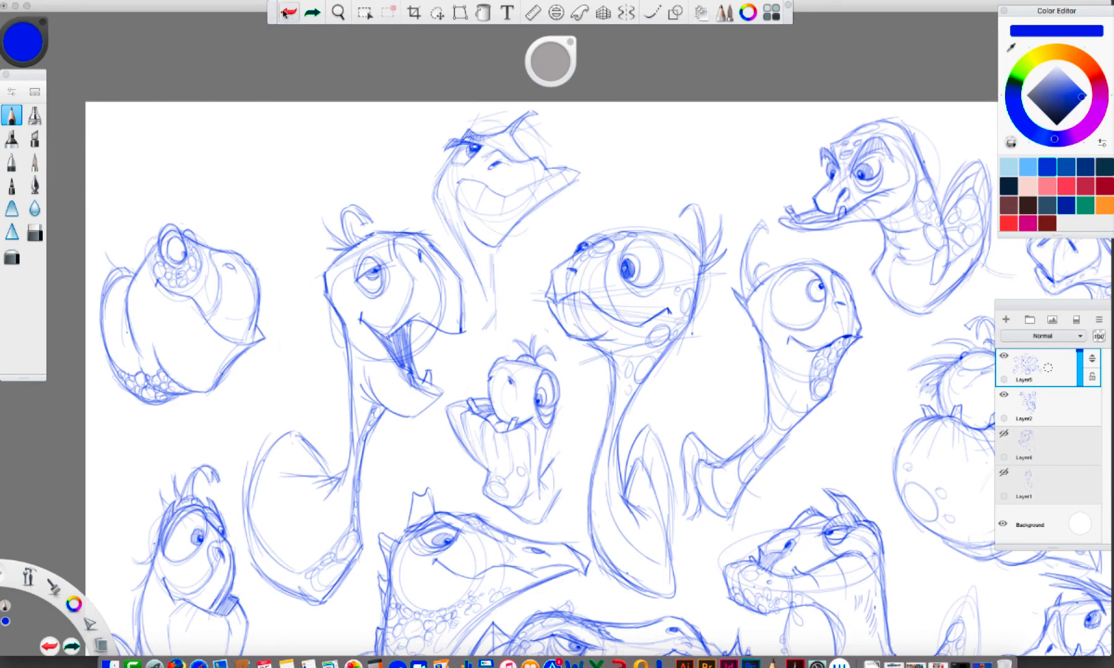
pyautogui.click(288, 12)
pyautogui.click(288, 11)
pyautogui.click(288, 11)
pyautogui.click(287, 11)
pyautogui.click(289, 12)
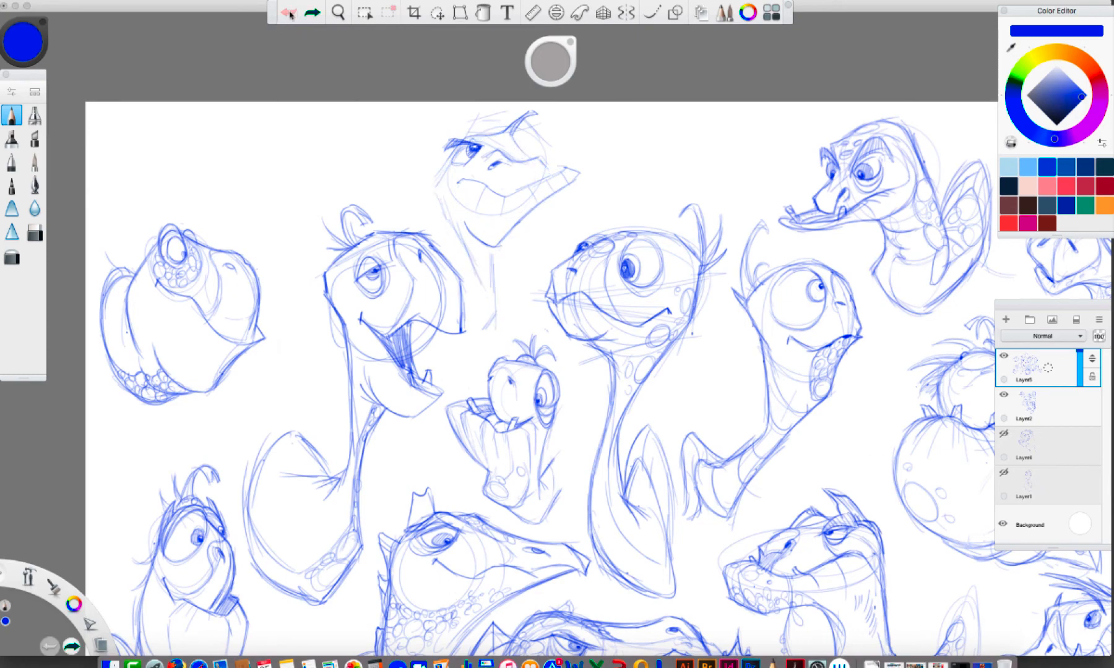
# Erase the sixteenth turtle's lower jaw, mouth, neck and brow crest with an enlarged eraser
pyautogui.press('e')
pyautogui.moveTo(569, 167); pyautogui.dragTo(510, 230)
pyautogui.moveTo(560, 63); pyautogui.dragTo(684, 70)
pyautogui.moveTo(570, 180)
pyautogui.mouseDown()
pyautogui.moveTo(495, 202)
pyautogui.moveTo(524, 166)
pyautogui.moveTo(604, 162)
pyautogui.moveTo(498, 193)
pyautogui.moveTo(483, 246)
pyautogui.moveTo(525, 218)
pyautogui.mouseUp()
pyautogui.press('super+z')
pyautogui.moveTo(533, 118)
pyautogui.mouseDown()
pyautogui.moveTo(490, 126)
pyautogui.moveTo(610, 116)
pyautogui.moveTo(524, 216)
pyautogui.moveTo(490, 269)
pyautogui.moveTo(483, 307)
pyautogui.moveTo(464, 199)
pyautogui.moveTo(525, 221)
pyautogui.moveTo(462, 113)
pyautogui.moveTo(472, 107)
pyautogui.moveTo(428, 184)
pyautogui.mouseUp()
# Redraw the sixteenth turtle's upper beak with the Pencil, shorter with a hooked centre point, and sketch a low brow crest
pyautogui.click(11, 116)
pyautogui.moveTo(497, 135)
pyautogui.mouseDown()
pyautogui.moveTo(556, 176)
pyautogui.moveTo(543, 162)
pyautogui.mouseUp()
pyautogui.moveTo(491, 157)
pyautogui.mouseDown()
pyautogui.moveTo(464, 180)
pyautogui.moveTo(523, 186)
pyautogui.moveTo(524, 199)
pyautogui.moveTo(549, 184)
pyautogui.moveTo(526, 198)
pyautogui.moveTo(497, 156)
pyautogui.moveTo(451, 152)
pyautogui.moveTo(477, 158)
pyautogui.moveTo(441, 185)
pyautogui.moveTo(464, 190)
pyautogui.mouseUp()
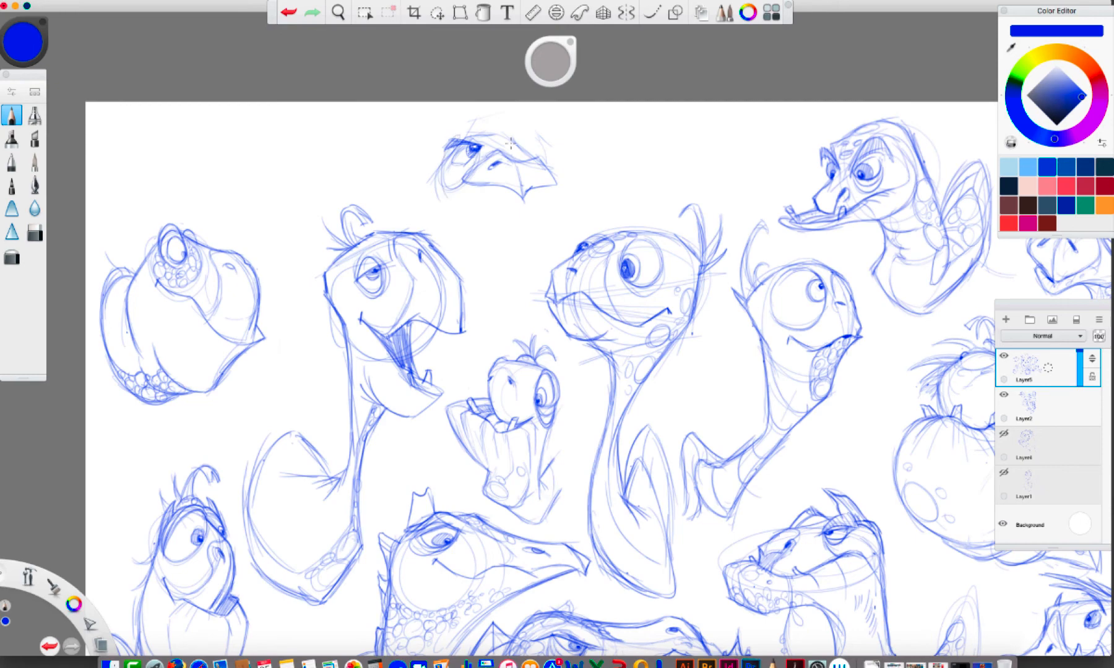
pyautogui.moveTo(473, 137)
pyautogui.mouseDown()
pyautogui.moveTo(506, 130)
pyautogui.moveTo(516, 144)
pyautogui.moveTo(507, 123)
pyautogui.moveTo(500, 137)
pyautogui.moveTo(519, 127)
pyautogui.moveTo(490, 138)
pyautogui.moveTo(519, 124)
pyautogui.mouseUp()
# Sketch the sixteenth turtle's throat, back of the head and neck, and define its brow ridge and nostrils
pyautogui.moveTo(547, 185)
pyautogui.mouseDown()
pyautogui.moveTo(506, 226)
pyautogui.moveTo(481, 242)
pyautogui.mouseUp()
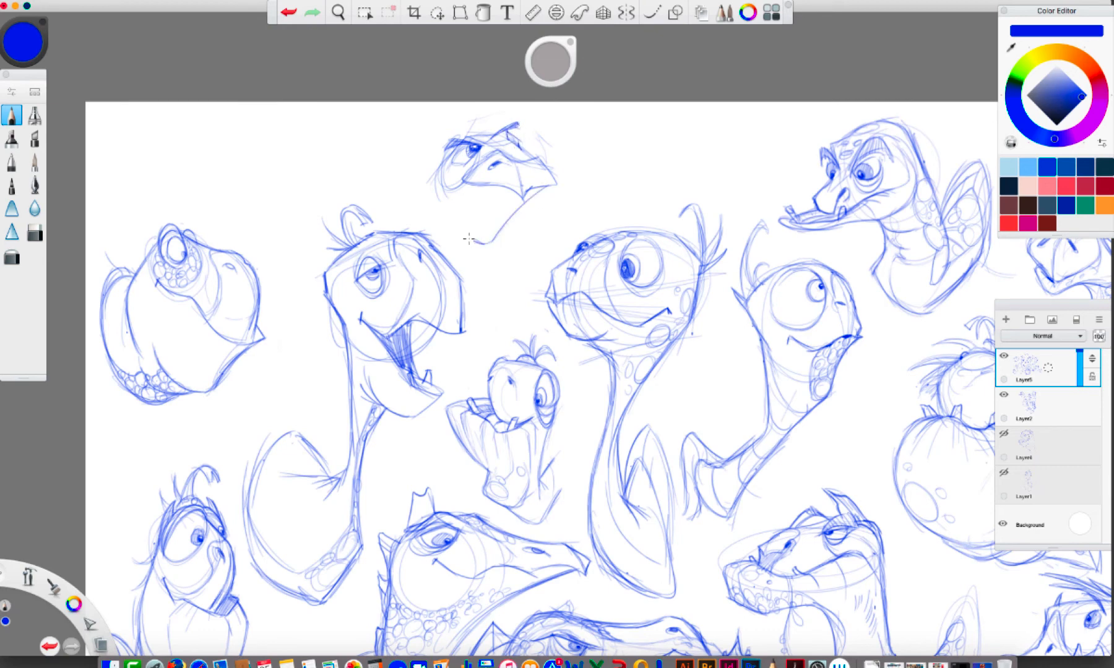
pyautogui.moveTo(433, 182)
pyautogui.mouseDown()
pyautogui.moveTo(451, 244)
pyautogui.moveTo(488, 297)
pyautogui.mouseUp()
pyautogui.moveTo(503, 230)
pyautogui.mouseDown()
pyautogui.moveTo(506, 266)
pyautogui.moveTo(489, 290)
pyautogui.moveTo(517, 281)
pyautogui.mouseUp()
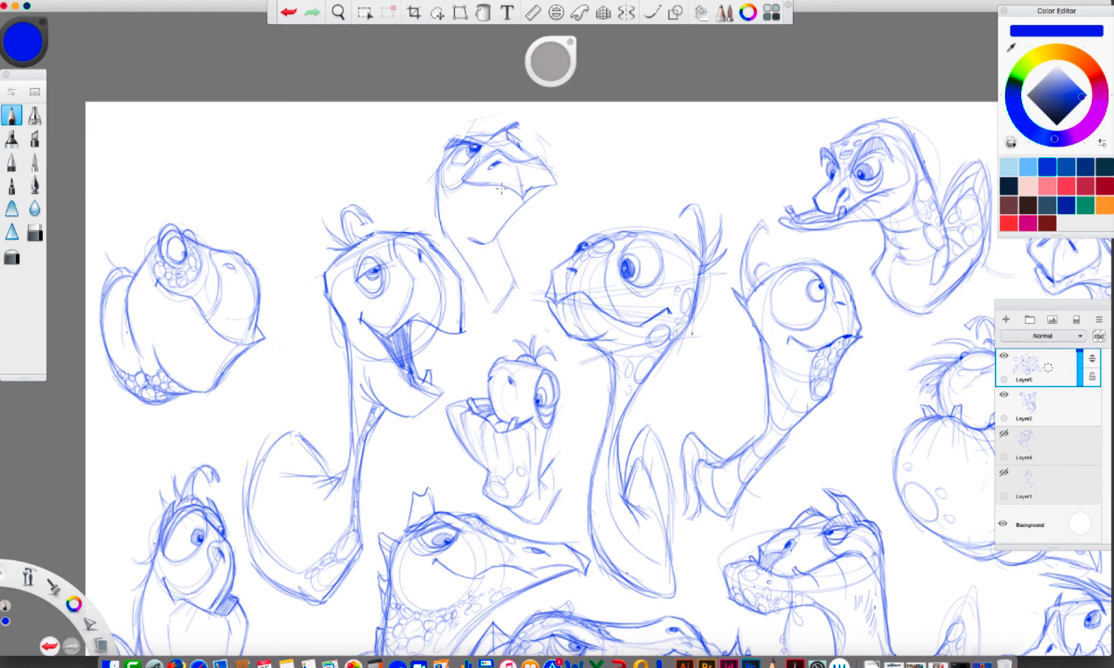
pyautogui.moveTo(462, 183)
pyautogui.mouseDown()
pyautogui.moveTo(482, 162)
pyautogui.moveTo(461, 138)
pyautogui.moveTo(506, 118)
pyautogui.mouseUp()
pyautogui.moveTo(516, 164)
pyautogui.mouseDown()
pyautogui.moveTo(485, 147)
pyautogui.moveTo(531, 157)
pyautogui.mouseUp()
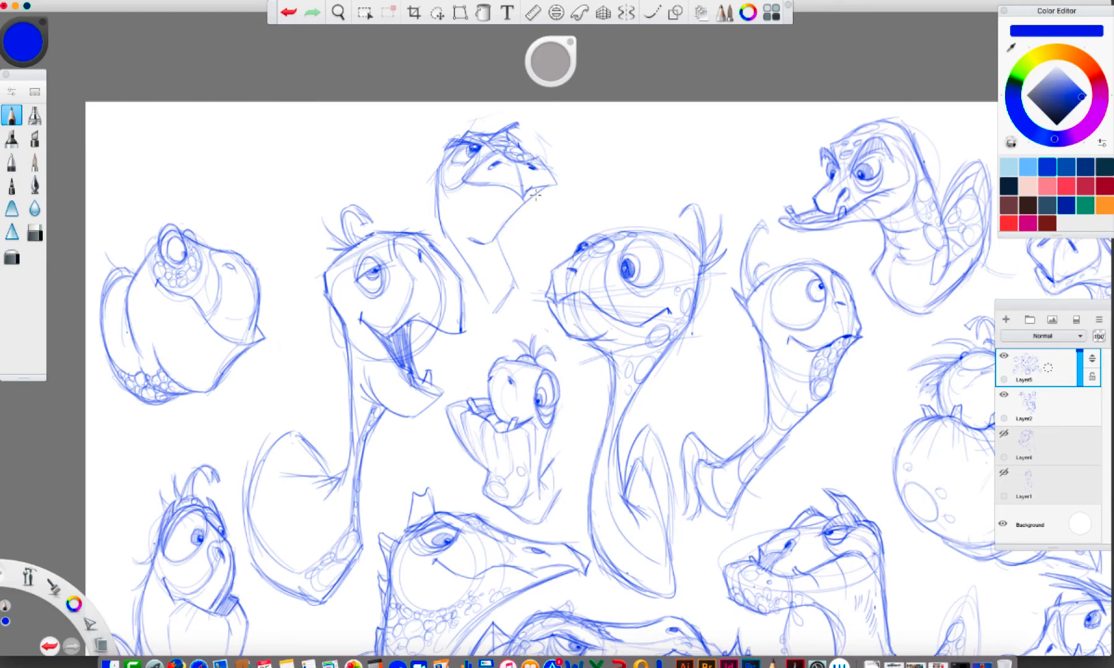
# Draw a long throat on the sixteenth turtle that tapers to a point, with vertical wrinkle lines
pyautogui.moveTo(462, 185)
pyautogui.mouseDown()
pyautogui.moveTo(498, 195)
pyautogui.moveTo(492, 251)
pyautogui.mouseUp()
pyautogui.moveTo(480, 208)
pyautogui.mouseDown()
pyautogui.moveTo(479, 254)
pyautogui.moveTo(459, 193)
pyautogui.mouseUp()
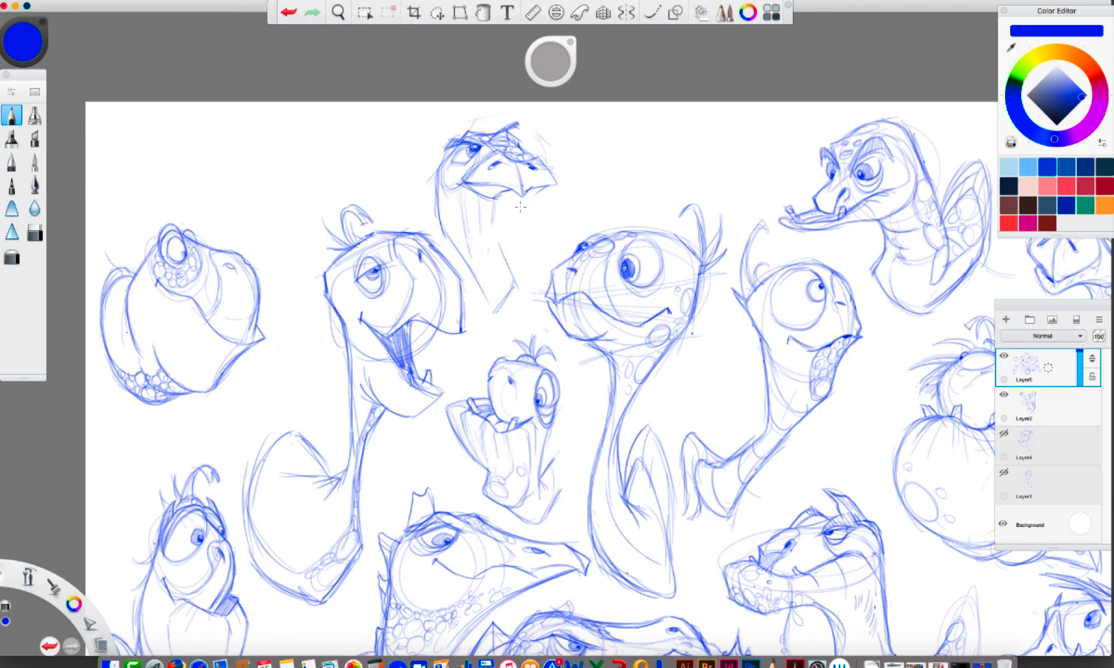
pyautogui.moveTo(524, 195)
pyautogui.mouseDown()
pyautogui.moveTo(547, 186)
pyautogui.moveTo(500, 264)
pyautogui.mouseUp()
pyautogui.moveTo(515, 224)
pyautogui.mouseDown()
pyautogui.moveTo(496, 280)
pyautogui.moveTo(494, 260)
pyautogui.mouseUp()
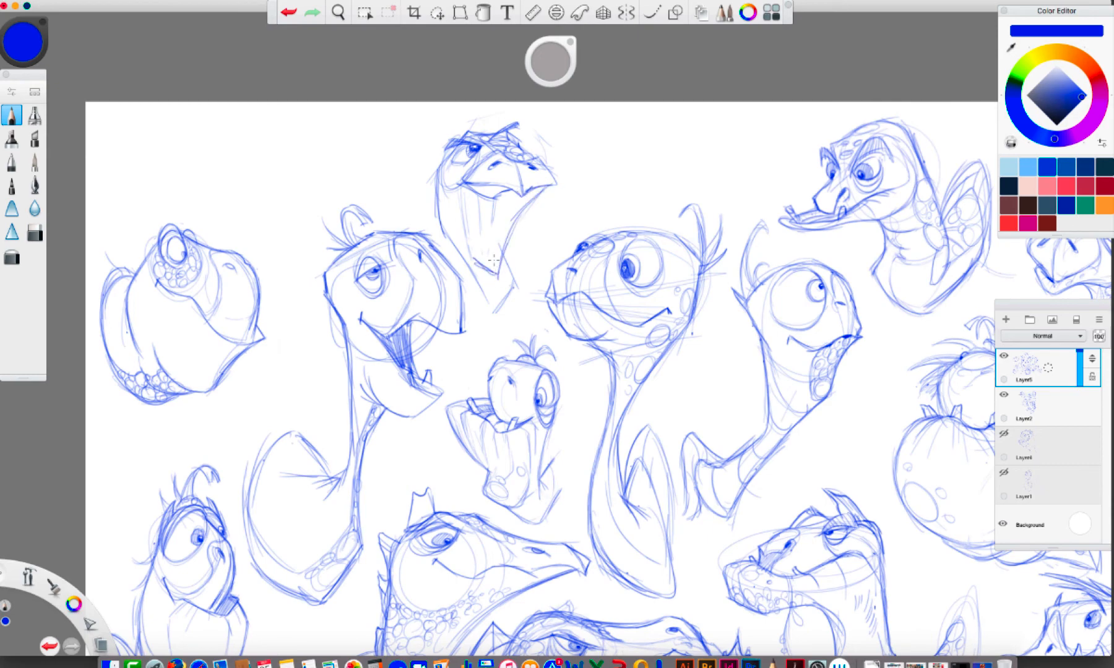
pyautogui.moveTo(495, 206)
pyautogui.mouseDown()
pyautogui.moveTo(491, 270)
pyautogui.moveTo(498, 255)
pyautogui.mouseUp()
pyautogui.moveTo(535, 194); pyautogui.dragTo(498, 274)
pyautogui.moveTo(441, 220); pyautogui.dragTo(472, 289)
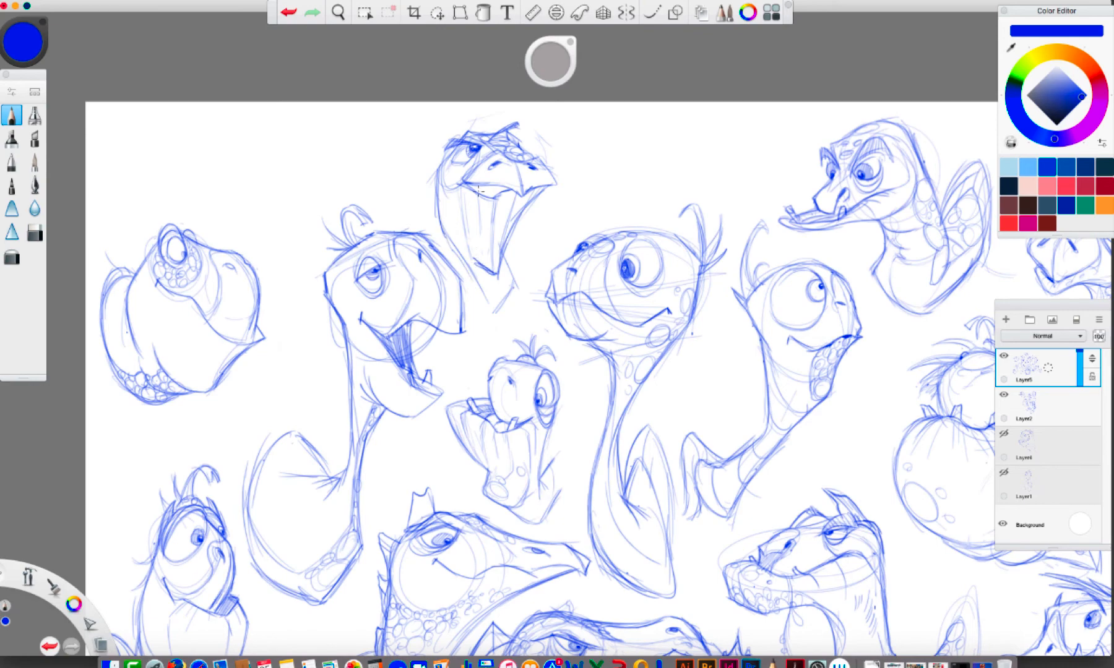
# Shade the sixteenth turtle's mouth, replace the raised crest with a bumpy brow, and add throat creases
pyautogui.moveTo(473, 191); pyautogui.dragTo(500, 189)
pyautogui.moveTo(521, 122)
pyautogui.mouseDown()
pyautogui.moveTo(497, 130)
pyautogui.moveTo(517, 140)
pyautogui.moveTo(490, 148)
pyautogui.moveTo(509, 141)
pyautogui.moveTo(533, 155)
pyautogui.moveTo(525, 153)
pyautogui.mouseUp()
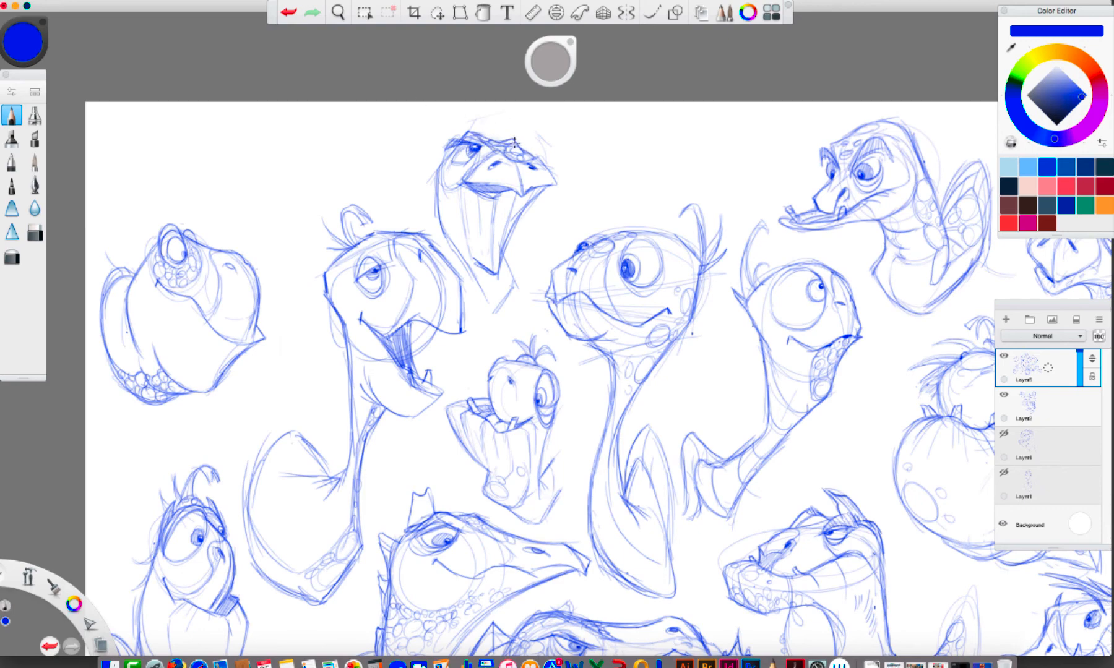
pyautogui.moveTo(446, 147); pyautogui.dragTo(463, 144)
pyautogui.moveTo(515, 140)
pyautogui.mouseDown()
pyautogui.moveTo(556, 181)
pyautogui.moveTo(467, 184)
pyautogui.moveTo(474, 253)
pyautogui.mouseUp()
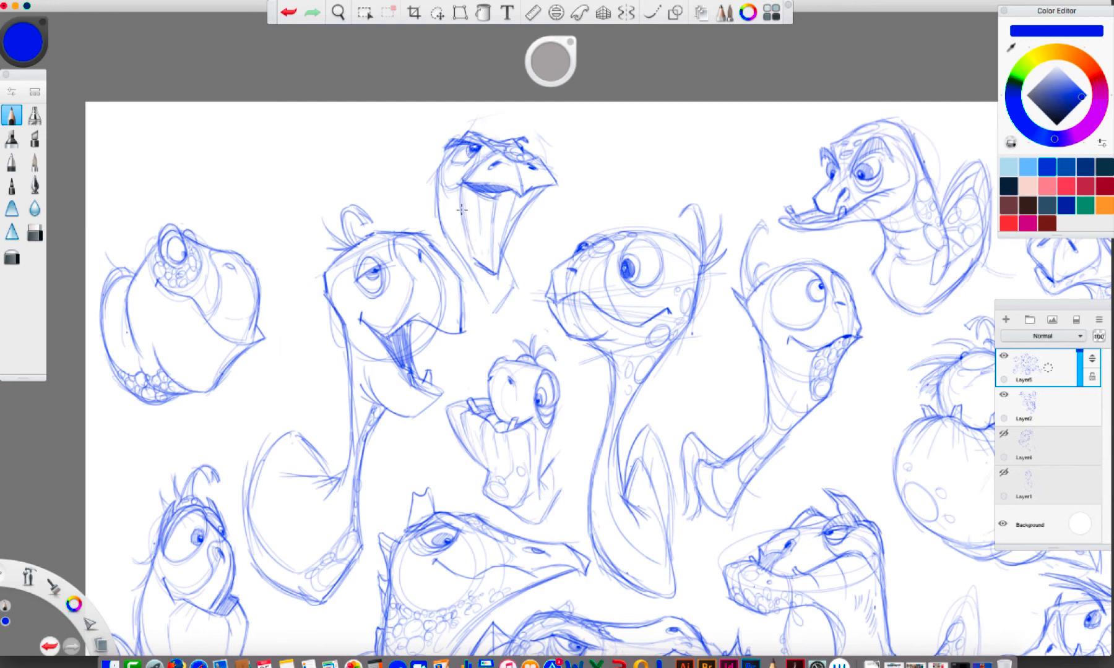
pyautogui.moveTo(463, 210); pyautogui.dragTo(477, 258)
# Lasso the sixteenth turtle and move it slightly up toward the big-eyed turtle
pyautogui.click(437, 12)
pyautogui.moveTo(484, 110)
pyautogui.mouseDown()
pyautogui.moveTo(413, 174)
pyautogui.moveTo(456, 260)
pyautogui.moveTo(532, 296)
pyautogui.moveTo(487, 107)
pyautogui.mouseUp()
pyautogui.moveTo(552, 181); pyautogui.dragTo(576, 160)
pyautogui.click(600, 99)
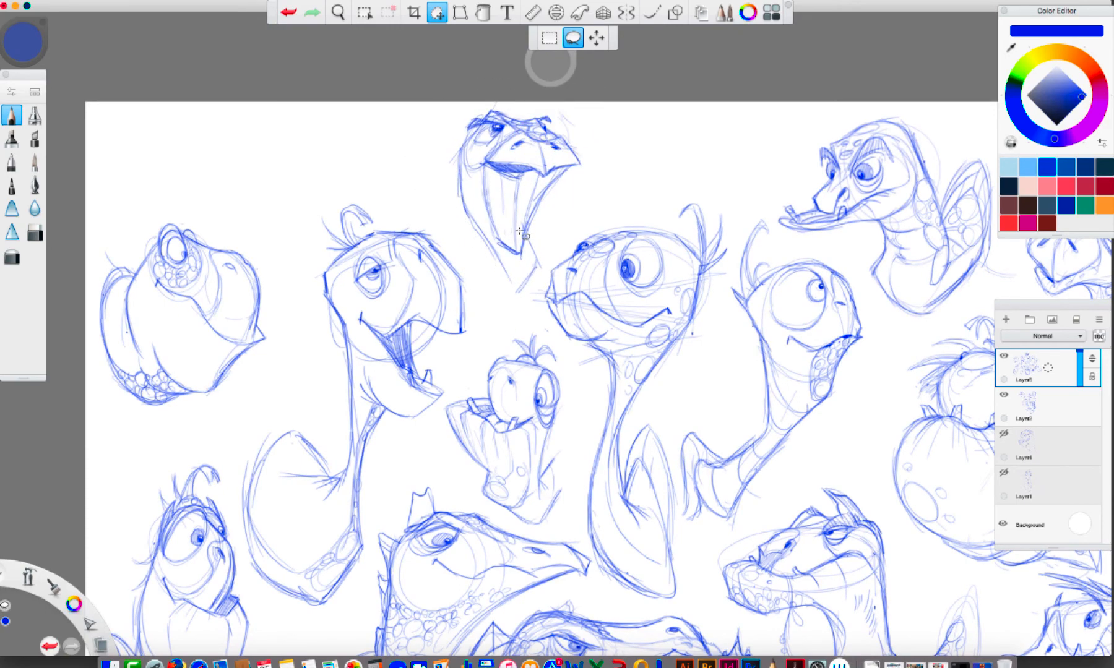
# Draw a curved neck around the sixteenth turtle's throat with the Pencil and fill it with round scales
pyautogui.click(12, 116)
pyautogui.moveTo(497, 239); pyautogui.dragTo(482, 181)
pyautogui.moveTo(481, 214)
pyautogui.mouseDown()
pyautogui.moveTo(504, 269)
pyautogui.moveTo(531, 240)
pyautogui.moveTo(535, 262)
pyautogui.moveTo(492, 312)
pyautogui.moveTo(468, 278)
pyautogui.moveTo(456, 196)
pyautogui.moveTo(467, 265)
pyautogui.moveTo(452, 230)
pyautogui.moveTo(464, 196)
pyautogui.moveTo(454, 239)
pyautogui.moveTo(498, 275)
pyautogui.moveTo(493, 249)
pyautogui.moveTo(523, 250)
pyautogui.mouseUp()
pyautogui.moveTo(457, 218)
pyautogui.mouseDown()
pyautogui.moveTo(503, 301)
pyautogui.moveTo(532, 254)
pyautogui.moveTo(524, 247)
pyautogui.moveTo(514, 270)
pyautogui.moveTo(506, 261)
pyautogui.moveTo(517, 269)
pyautogui.moveTo(503, 288)
pyautogui.mouseUp()
pyautogui.moveTo(525, 247)
pyautogui.mouseDown()
pyautogui.moveTo(527, 284)
pyautogui.moveTo(492, 301)
pyautogui.moveTo(462, 226)
pyautogui.moveTo(447, 219)
pyautogui.moveTo(455, 184)
pyautogui.moveTo(465, 185)
pyautogui.moveTo(453, 193)
pyautogui.moveTo(491, 288)
pyautogui.mouseUp()
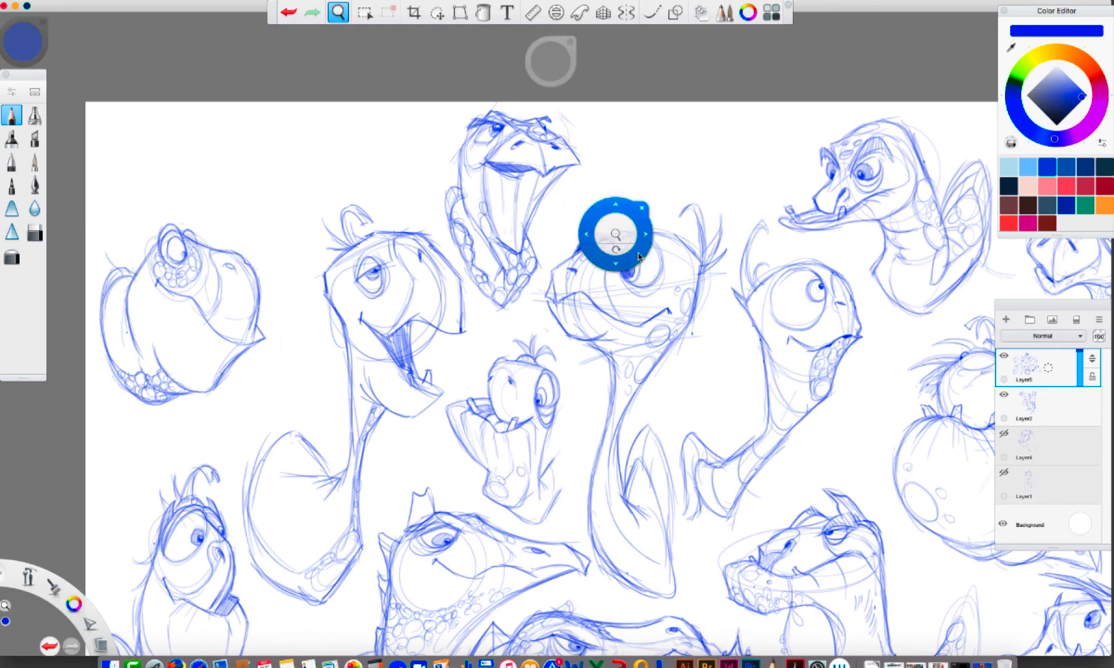
# Sketch a seventeenth turtle's head beside the sixteenth, with a large round eye, a smirking mouth and a long pointed beak
pyautogui.moveTo(616, 235); pyautogui.dragTo(536, 219)
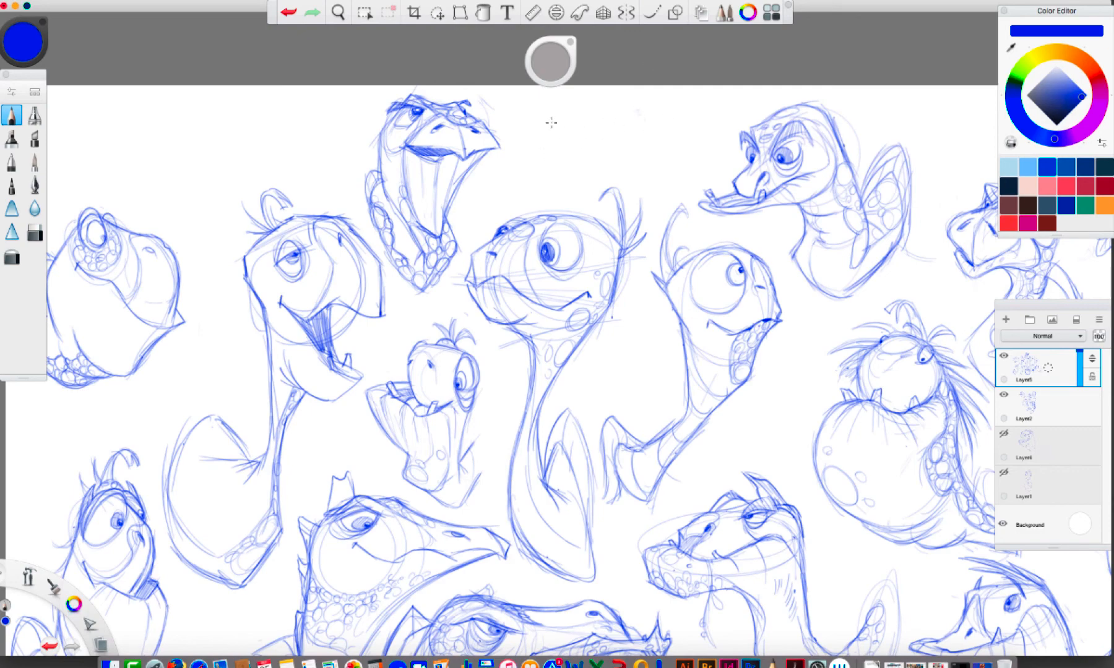
pyautogui.moveTo(555, 104); pyautogui.dragTo(545, 148)
pyautogui.moveTo(559, 102)
pyautogui.mouseDown()
pyautogui.moveTo(599, 108)
pyautogui.moveTo(537, 112)
pyautogui.moveTo(527, 168)
pyautogui.moveTo(509, 158)
pyautogui.moveTo(509, 204)
pyautogui.moveTo(500, 198)
pyautogui.moveTo(607, 150)
pyautogui.moveTo(589, 172)
pyautogui.moveTo(668, 147)
pyautogui.moveTo(594, 169)
pyautogui.mouseUp()
pyautogui.moveTo(576, 99)
pyautogui.mouseDown()
pyautogui.moveTo(617, 114)
pyautogui.moveTo(631, 139)
pyautogui.mouseUp()
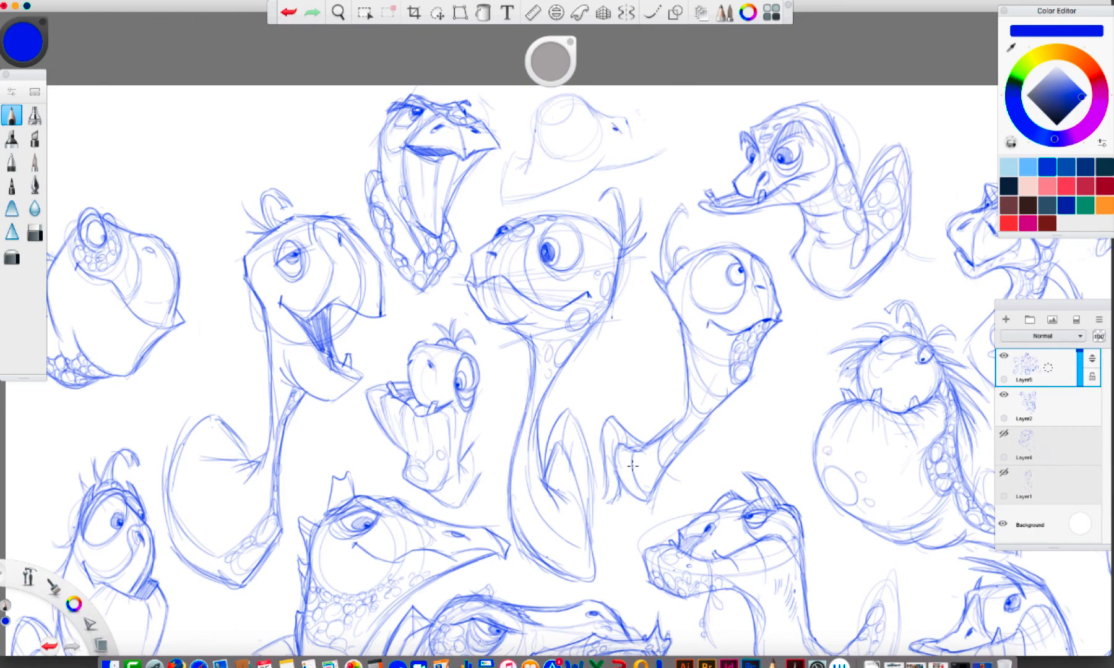
pyautogui.moveTo(598, 112)
pyautogui.mouseDown()
pyautogui.moveTo(641, 137)
pyautogui.moveTo(573, 150)
pyautogui.mouseUp()
pyautogui.moveTo(544, 118); pyautogui.dragTo(571, 119)
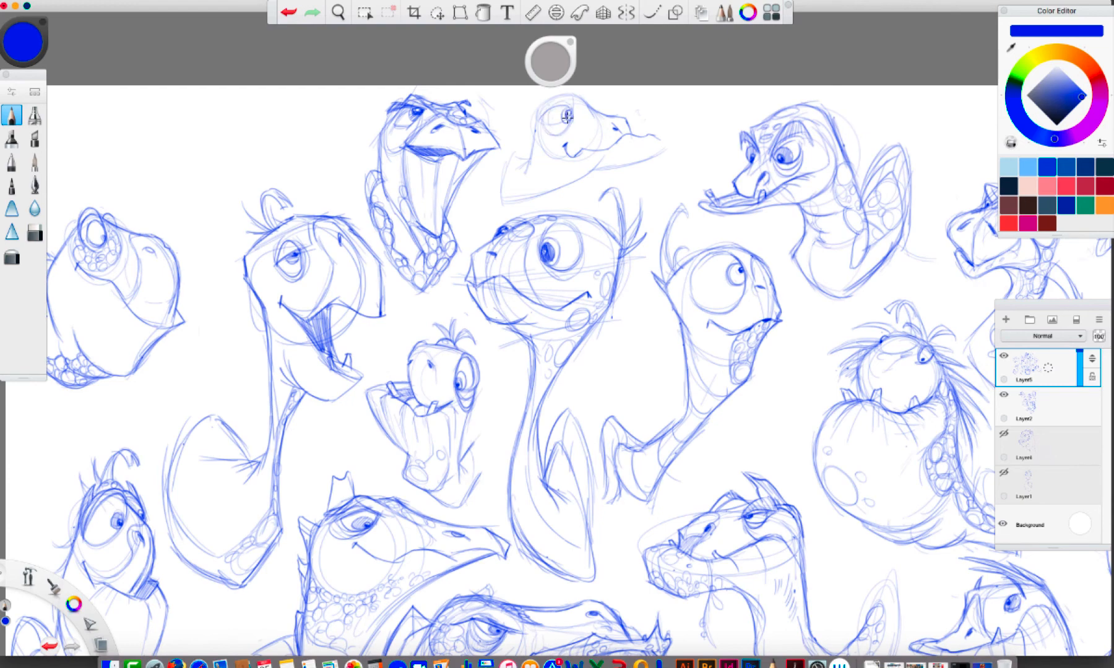
pyautogui.moveTo(560, 116)
pyautogui.mouseDown()
pyautogui.moveTo(567, 124)
pyautogui.moveTo(572, 110)
pyautogui.moveTo(672, 147)
pyautogui.moveTo(595, 171)
pyautogui.moveTo(623, 162)
pyautogui.moveTo(582, 172)
pyautogui.moveTo(575, 160)
pyautogui.moveTo(604, 161)
pyautogui.mouseUp()
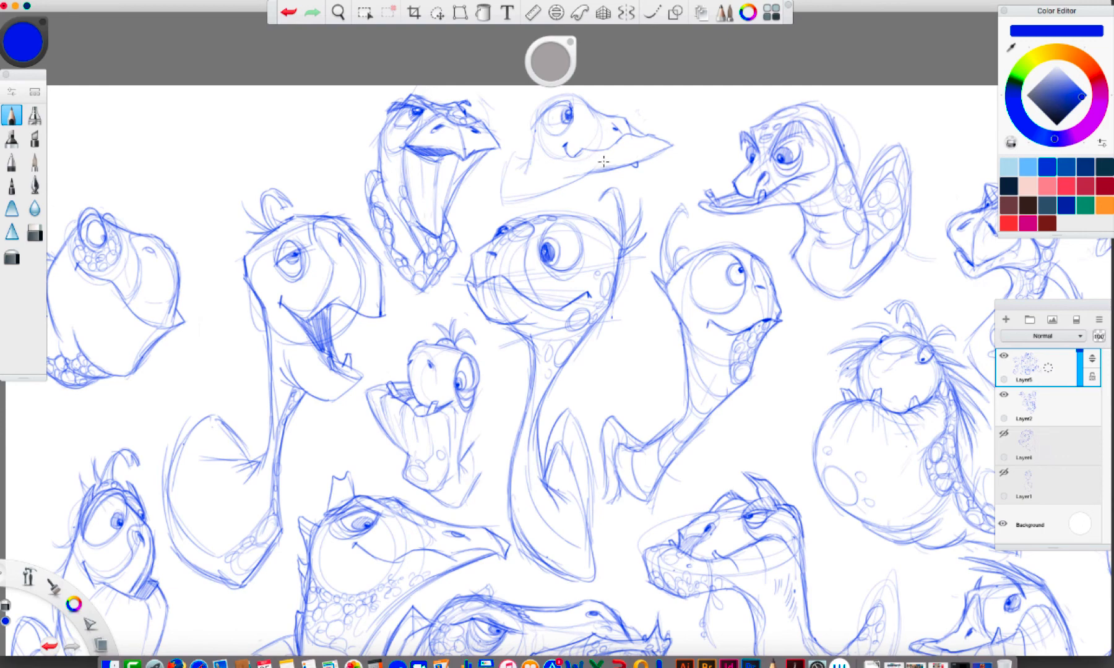
# Draw the seventeenth turtle's pointed shell edge and neck base, then darken its eyelid and add scales beside the eye
pyautogui.press('space')
pyautogui.moveTo(508, 180); pyautogui.dragTo(587, 175)
pyautogui.press('space')
pyautogui.moveTo(578, 328); pyautogui.dragTo(631, 464)
pyautogui.press('space')
pyautogui.moveTo(597, 309)
pyautogui.mouseDown()
pyautogui.moveTo(626, 269)
pyautogui.moveTo(645, 260)
pyautogui.moveTo(670, 273)
pyautogui.mouseUp()
pyautogui.press('space')
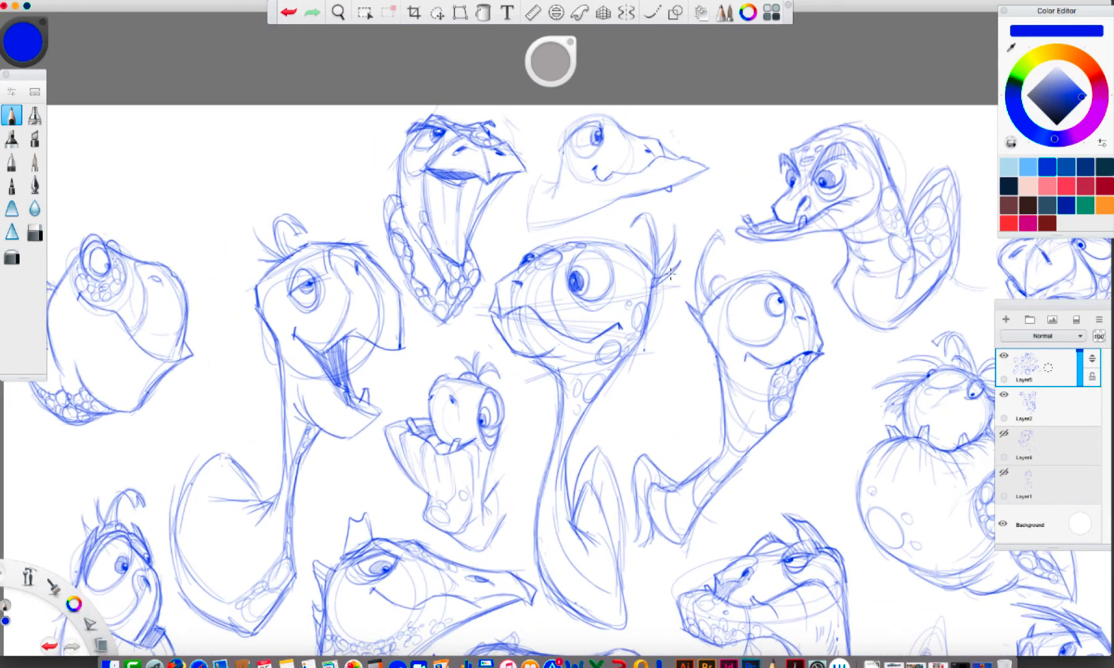
pyautogui.moveTo(635, 194); pyautogui.dragTo(578, 217)
pyautogui.moveTo(645, 193)
pyautogui.mouseDown()
pyautogui.moveTo(529, 223)
pyautogui.moveTo(547, 167)
pyautogui.moveTo(552, 202)
pyautogui.moveTo(556, 185)
pyautogui.moveTo(525, 225)
pyautogui.moveTo(548, 152)
pyautogui.moveTo(543, 166)
pyautogui.moveTo(562, 187)
pyautogui.mouseUp()
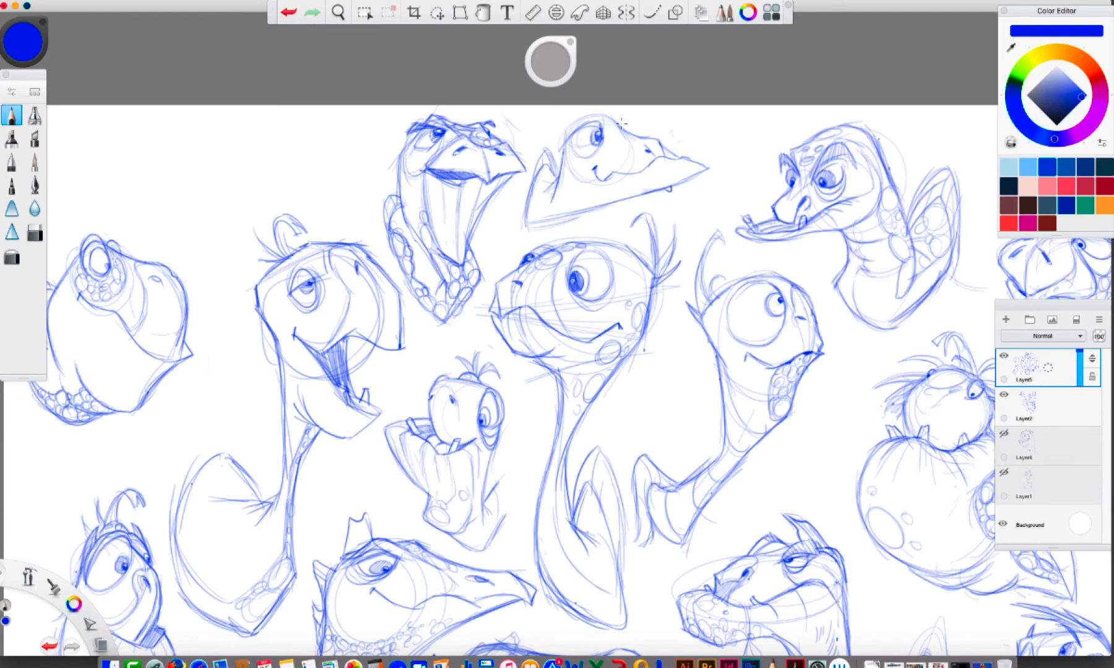
pyautogui.moveTo(621, 123)
pyautogui.mouseDown()
pyautogui.moveTo(561, 154)
pyautogui.moveTo(569, 127)
pyautogui.moveTo(569, 175)
pyautogui.moveTo(614, 128)
pyautogui.moveTo(606, 120)
pyautogui.moveTo(621, 123)
pyautogui.moveTo(604, 113)
pyautogui.moveTo(623, 127)
pyautogui.moveTo(617, 150)
pyautogui.moveTo(605, 131)
pyautogui.moveTo(597, 141)
pyautogui.moveTo(579, 126)
pyautogui.moveTo(599, 126)
pyautogui.moveTo(578, 139)
pyautogui.moveTo(598, 154)
pyautogui.moveTo(573, 157)
pyautogui.mouseUp()
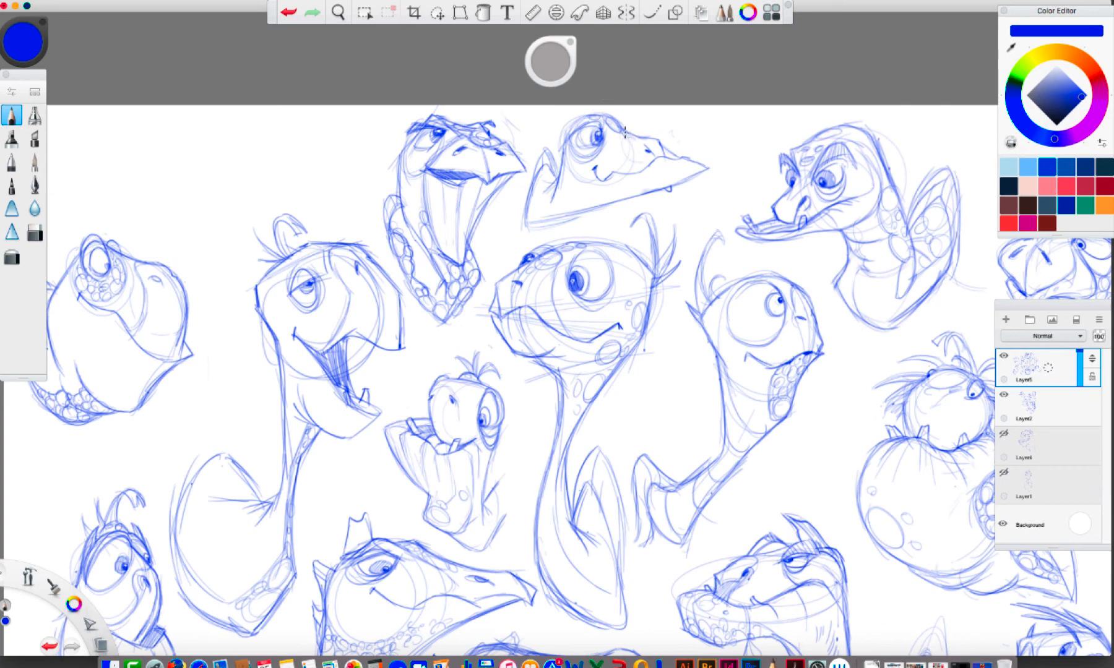
pyautogui.moveTo(622, 137)
pyautogui.mouseDown()
pyautogui.moveTo(609, 164)
pyautogui.moveTo(641, 168)
pyautogui.mouseUp()
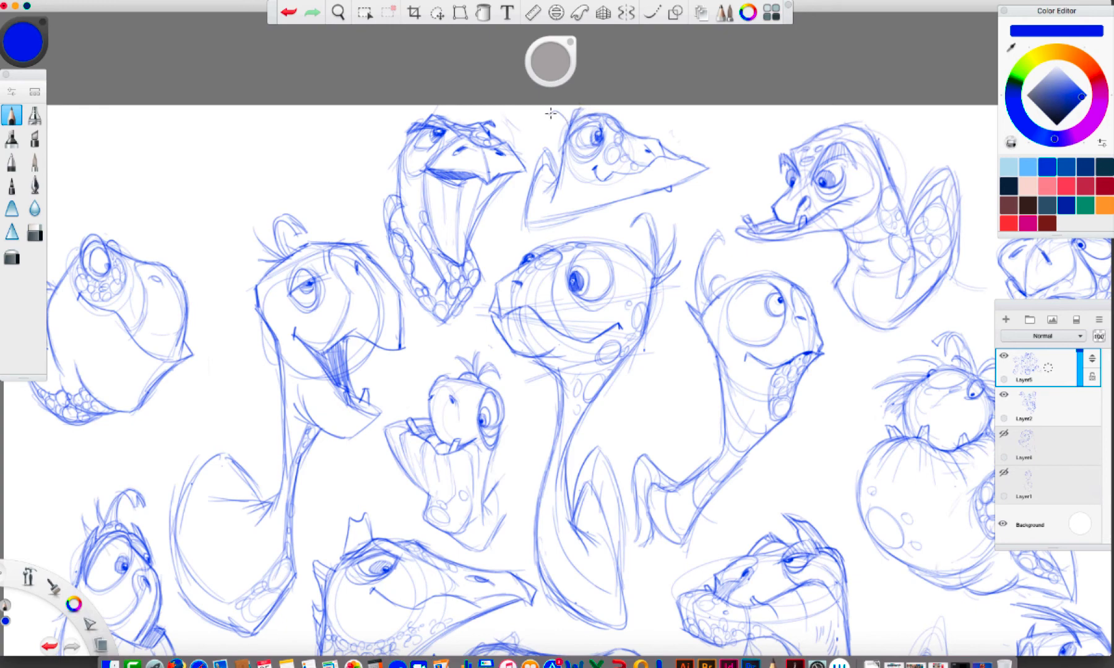
# Try a hair tuft on top of the seventeenth turtle's head and undo it
pyautogui.moveTo(567, 118); pyautogui.dragTo(568, 129)
pyautogui.click(289, 18)
pyautogui.click(288, 17)
pyautogui.click(289, 17)
pyautogui.click(289, 18)
pyautogui.click(289, 17)
pyautogui.click(288, 18)
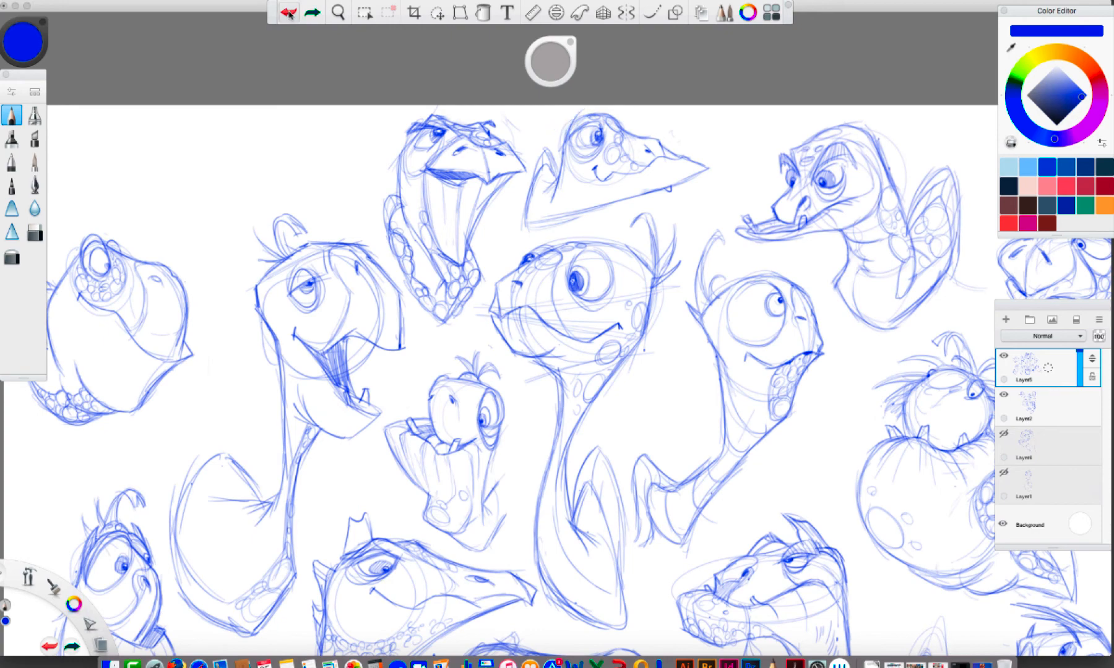
pyautogui.click(289, 17)
# Try another line over the seventeenth turtle's head, undo back through the recent strokes and redo them
pyautogui.moveTo(562, 150)
pyautogui.mouseDown()
pyautogui.moveTo(568, 130)
pyautogui.moveTo(604, 112)
pyautogui.mouseUp()
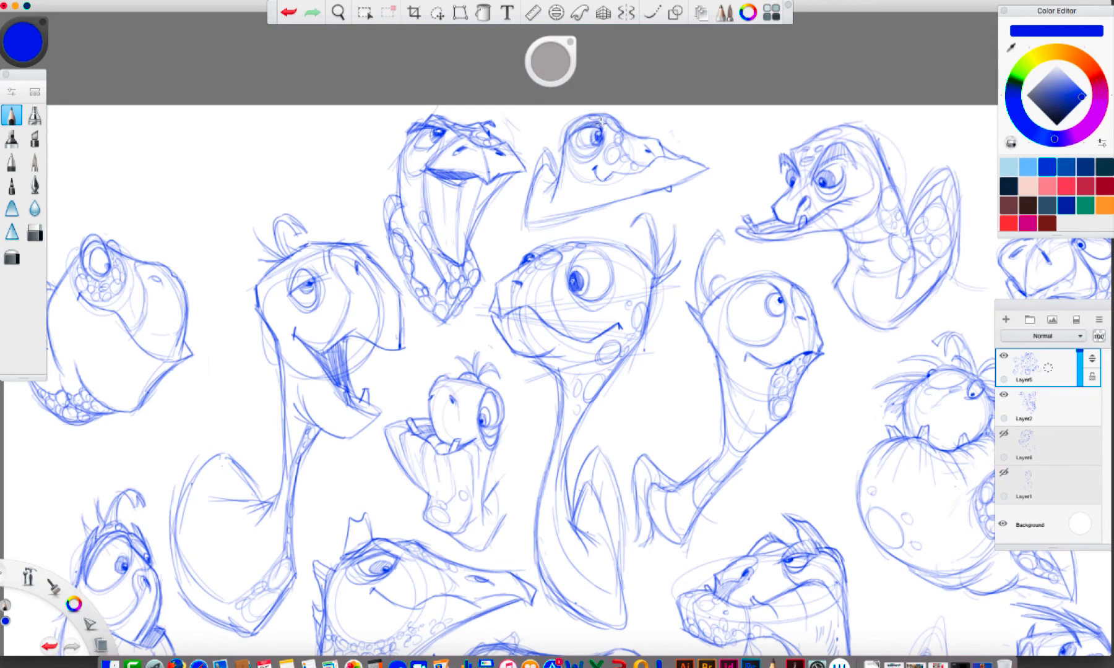
pyautogui.click(289, 12)
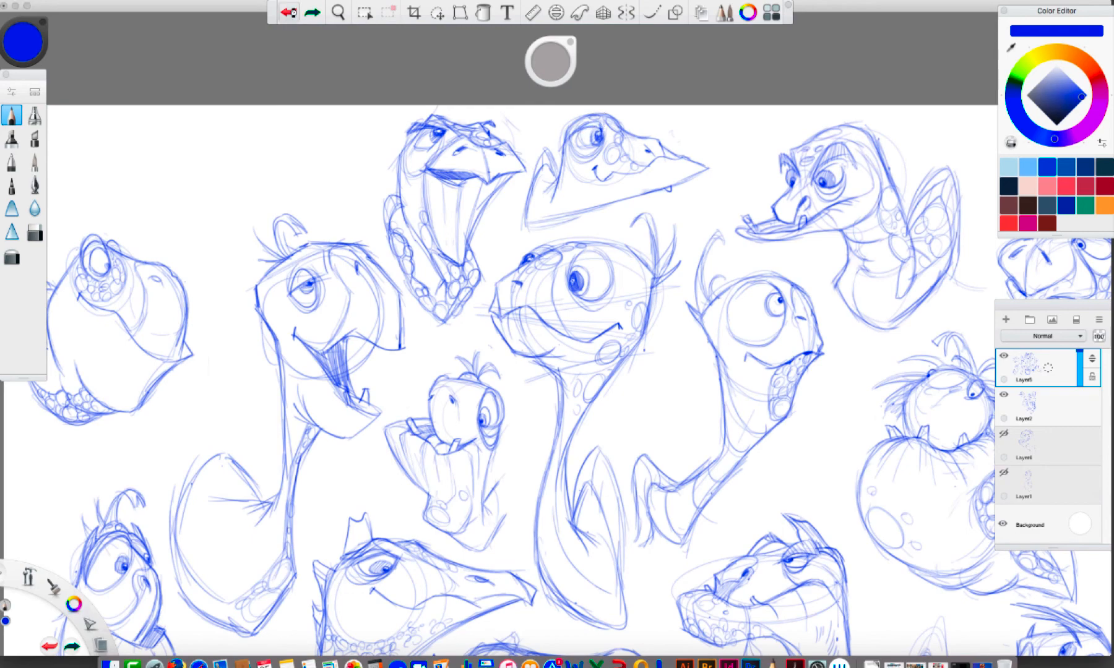
pyautogui.click(289, 13)
pyautogui.click(289, 12)
pyautogui.click(289, 12)
pyautogui.click(289, 13)
pyautogui.click(289, 13)
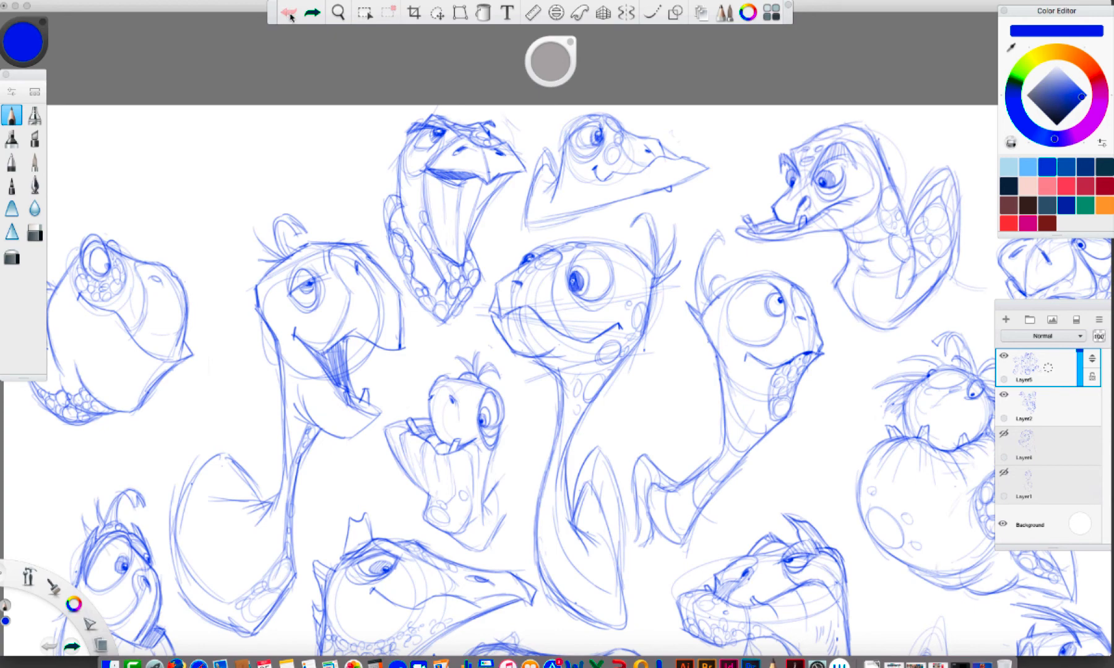
pyautogui.click(314, 12)
pyautogui.click(316, 13)
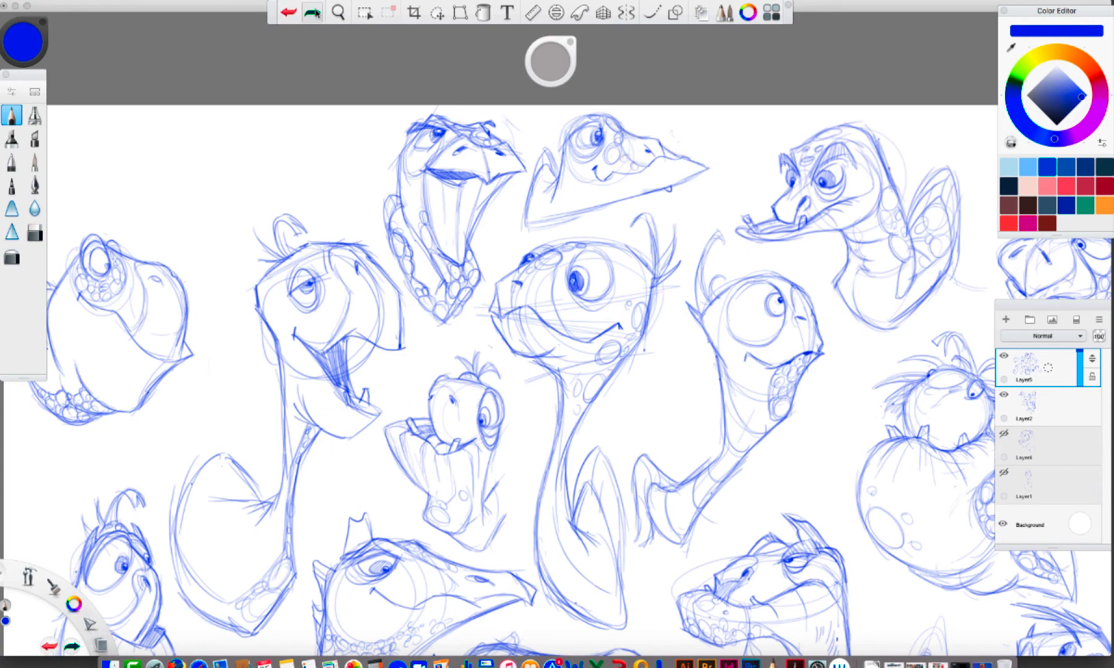
pyautogui.click(316, 13)
pyautogui.click(316, 13)
pyautogui.click(316, 16)
pyautogui.click(317, 18)
# Erase stray sketch lines around the seventeenth turtle's eye with a smaller eraser
pyautogui.press('e')
pyautogui.moveTo(550, 61); pyautogui.dragTo(463, 57)
pyautogui.moveTo(601, 125); pyautogui.dragTo(596, 123)
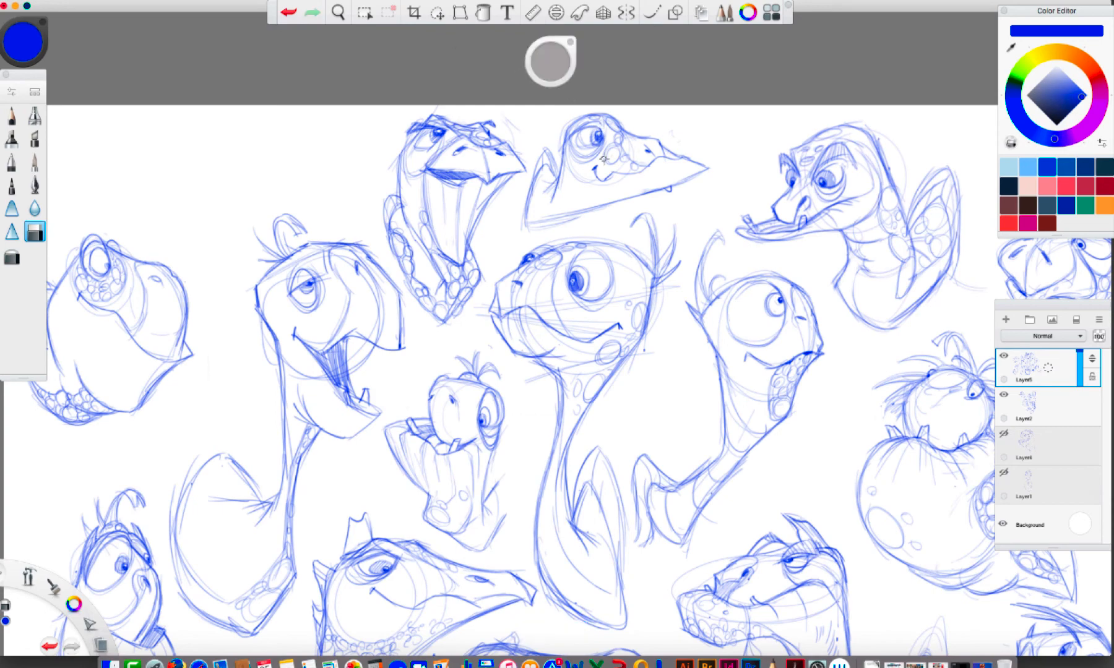
# Firm up the seventeenth turtle's lower edge with the Pencil and erase the loose lines along it
pyautogui.click(11, 115)
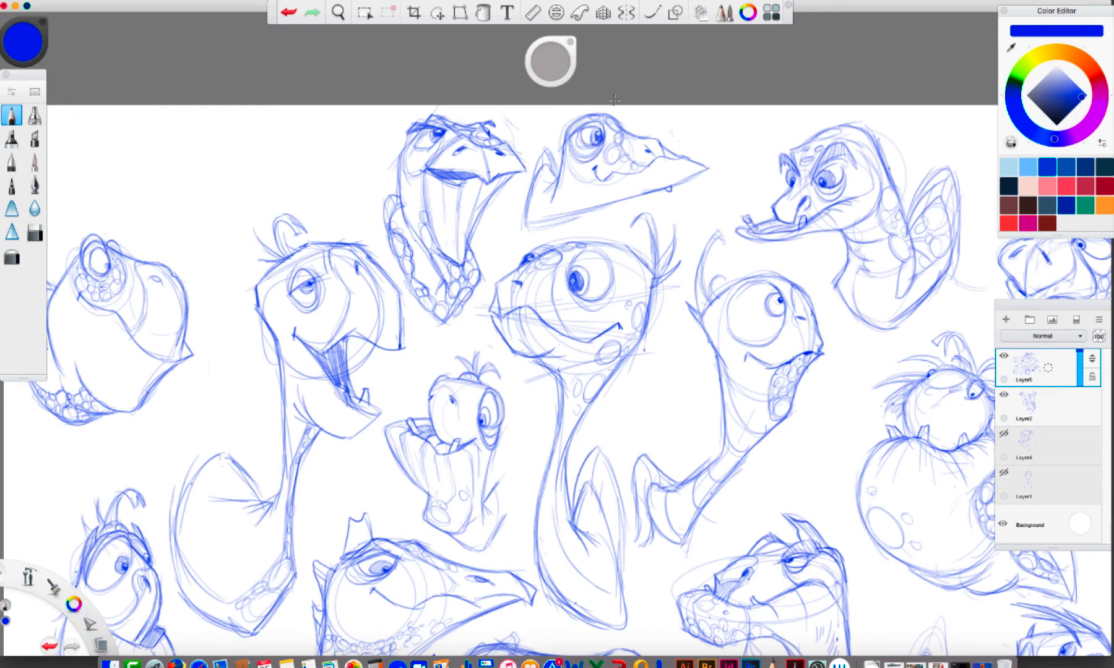
pyautogui.moveTo(593, 209); pyautogui.dragTo(524, 224)
pyautogui.press('e')
pyautogui.moveTo(591, 216); pyautogui.dragTo(540, 227)
pyautogui.press('e')
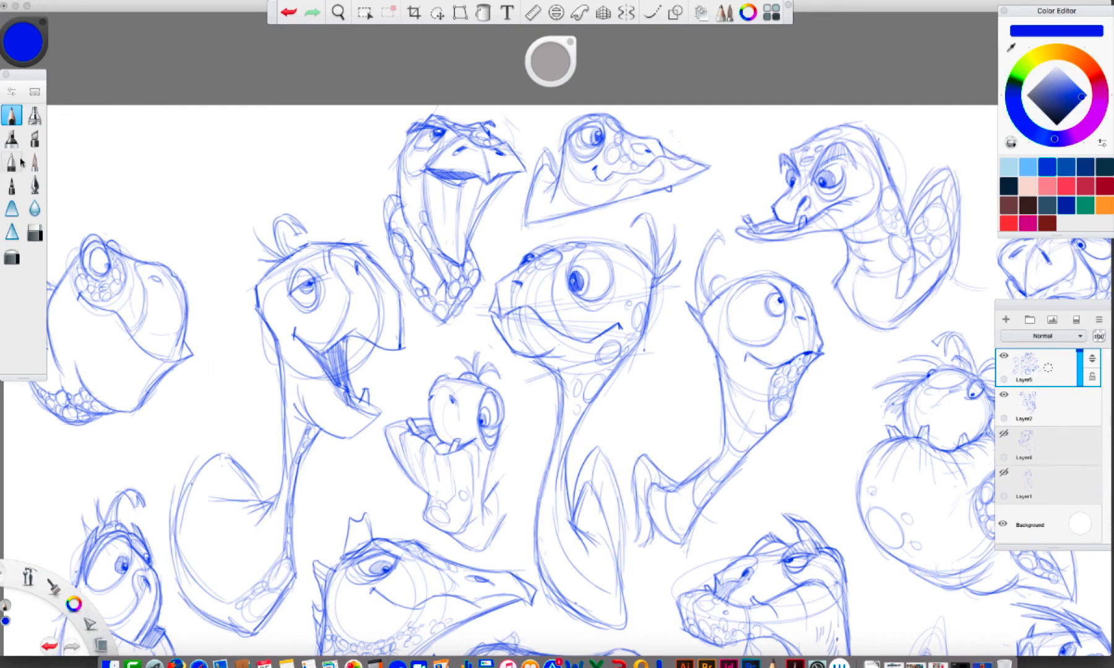
# Scribble a light circle and test zigzags in the empty space beside the sixteenth turtle, and move the color puck away from the brush palette
pyautogui.moveTo(158, 164); pyautogui.dragTo(223, 177)
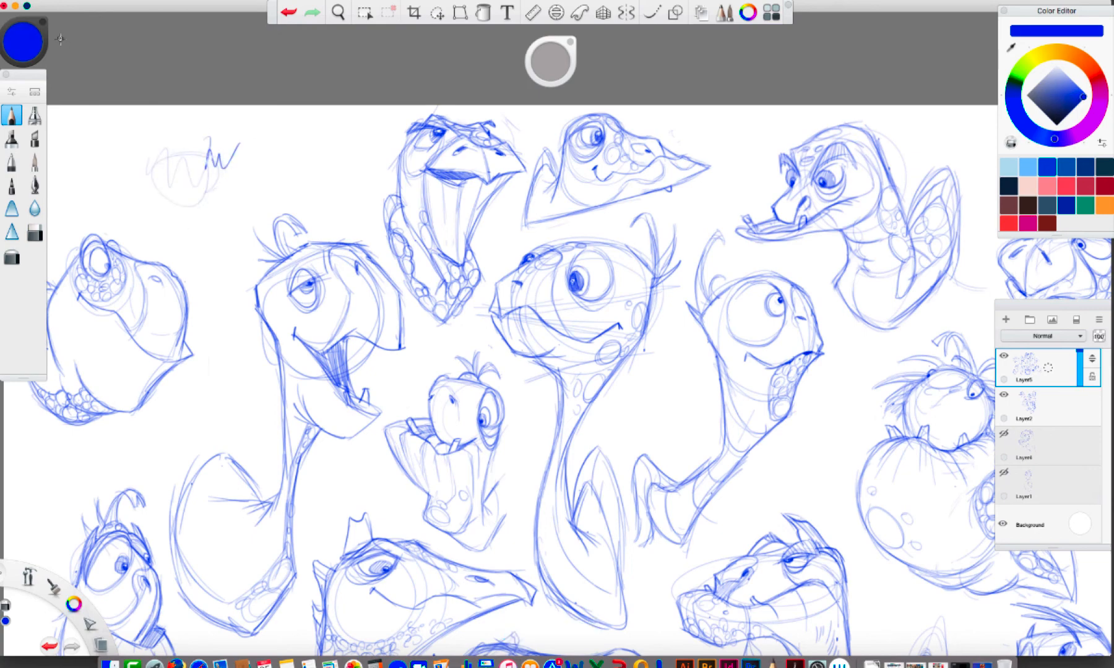
pyautogui.moveTo(11, 48); pyautogui.dragTo(158, 54)
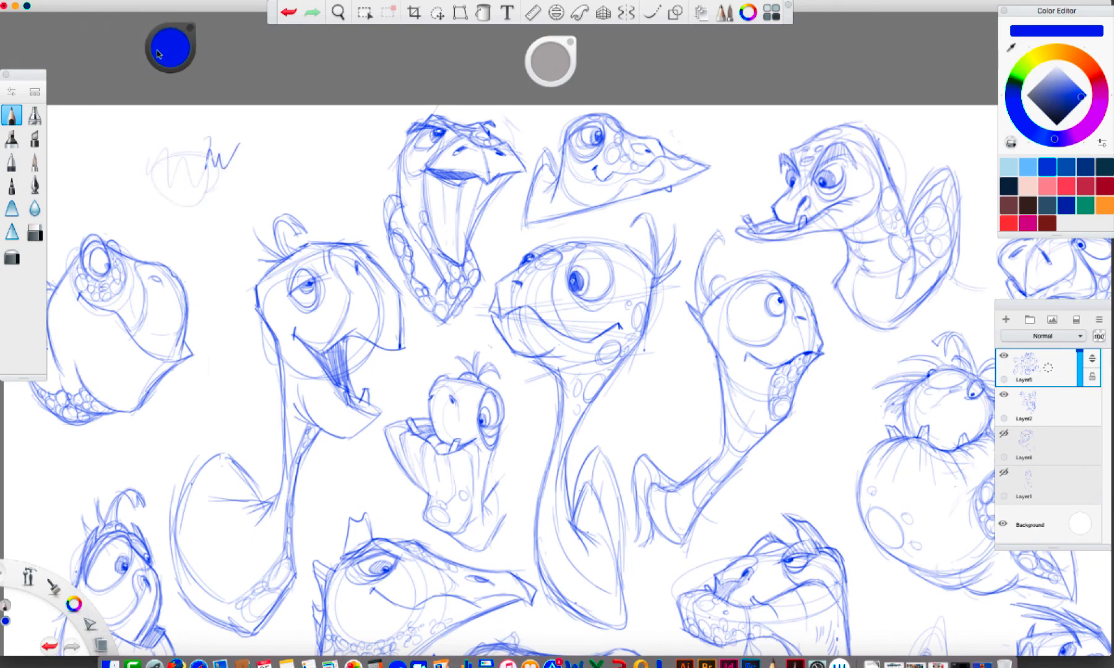
pyautogui.press('e')
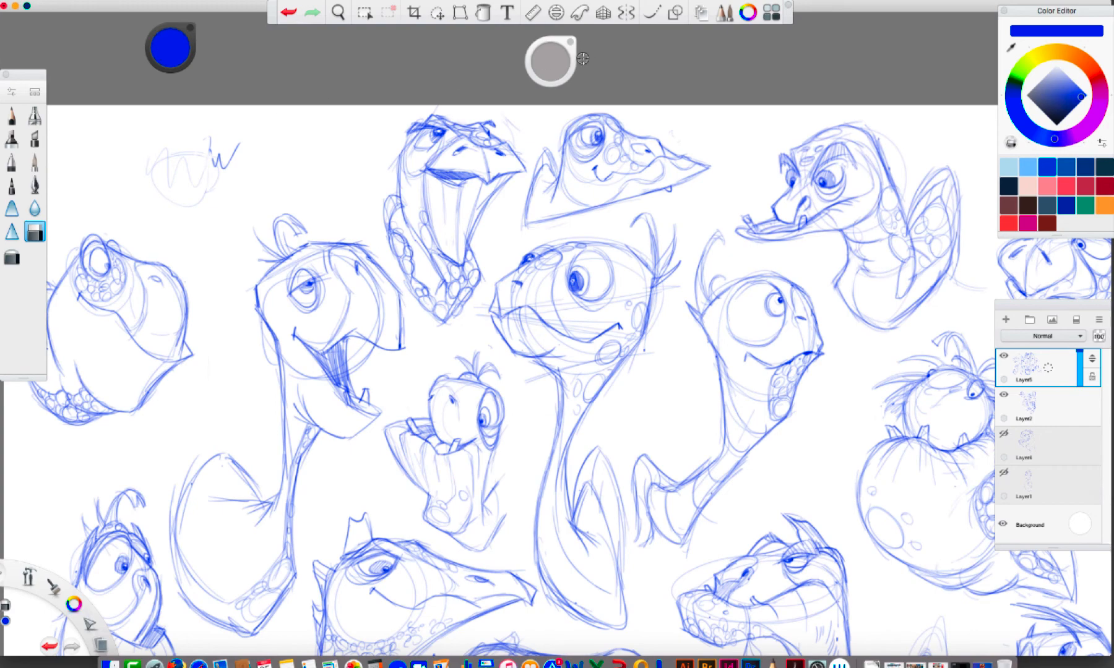
pyautogui.press('space')
pyautogui.moveTo(717, 244); pyautogui.dragTo(611, 219)
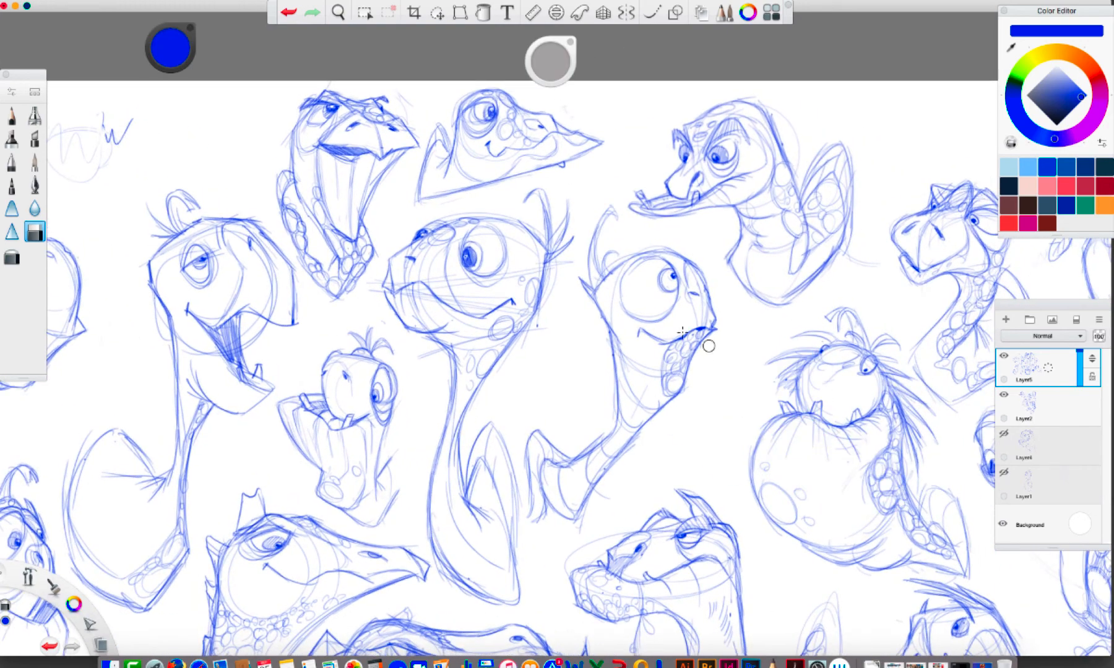
# Erase the test circle and zigzags from the empty corner of the sheet and return to the Pencil
pyautogui.press('space')
pyautogui.moveTo(634, 342); pyautogui.dragTo(666, 373)
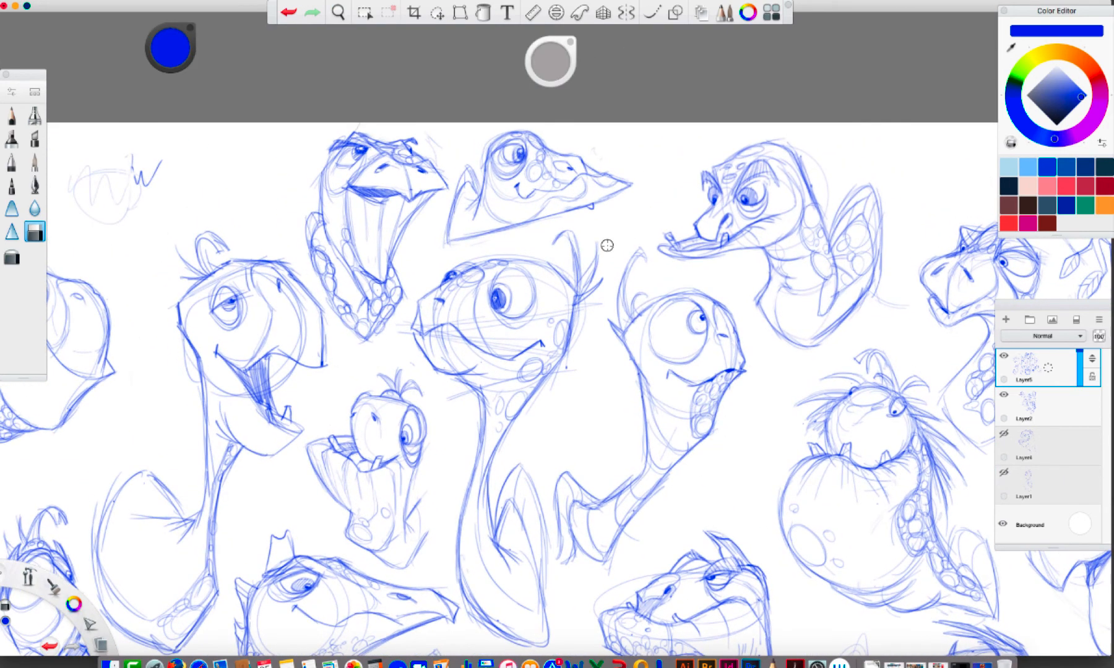
pyautogui.moveTo(137, 185)
pyautogui.mouseDown()
pyautogui.moveTo(166, 130)
pyautogui.moveTo(127, 215)
pyautogui.mouseUp()
pyautogui.moveTo(550, 60); pyautogui.dragTo(643, 54)
pyautogui.moveTo(148, 186)
pyautogui.mouseDown()
pyautogui.moveTo(172, 136)
pyautogui.moveTo(77, 189)
pyautogui.mouseUp()
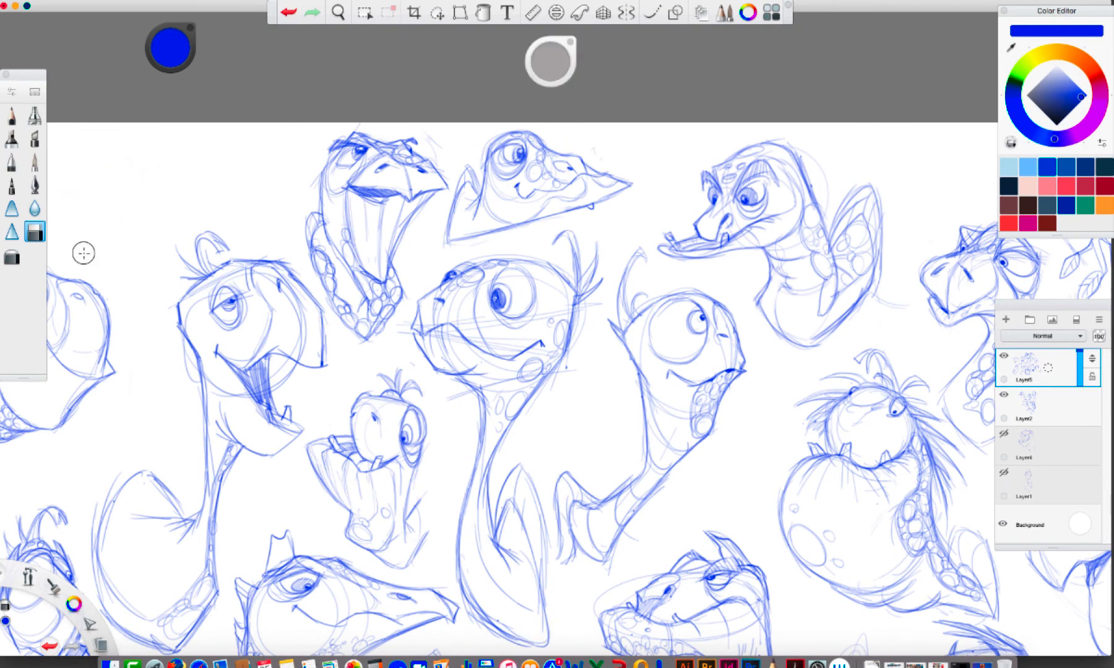
pyautogui.click(11, 114)
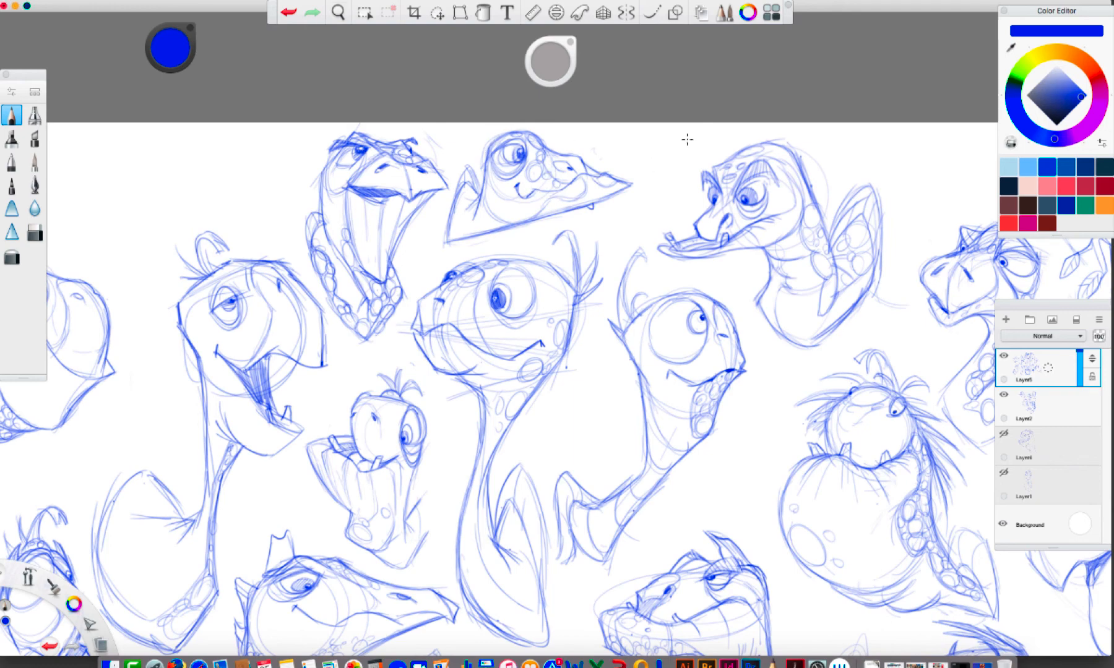
pyautogui.moveTo(661, 165)
pyautogui.mouseDown()
pyautogui.moveTo(707, 146)
pyautogui.moveTo(660, 141)
pyautogui.moveTo(679, 132)
pyautogui.moveTo(669, 162)
pyautogui.moveTo(658, 156)
pyautogui.moveTo(674, 160)
pyautogui.moveTo(625, 161)
pyautogui.mouseUp()
pyautogui.moveTo(636, 147); pyautogui.dragTo(643, 167)
pyautogui.press('super+z')
pyautogui.press('super+z')
pyautogui.press('super+z')
pyautogui.press('super+z')
pyautogui.press('super+z')
pyautogui.press('super+z')
pyautogui.press('super+z')
pyautogui.press('super+z')
# Lasso the small pointed-beak turtle head near the sheet's upper edge and shift it slightly toward the angry turtle
pyautogui.click(437, 12)
pyautogui.moveTo(511, 122)
pyautogui.mouseDown()
pyautogui.moveTo(467, 164)
pyautogui.moveTo(426, 259)
pyautogui.moveTo(557, 228)
pyautogui.moveTo(647, 158)
pyautogui.moveTo(623, 181)
pyautogui.moveTo(646, 198)
pyautogui.mouseUp()
pyautogui.click(667, 137)
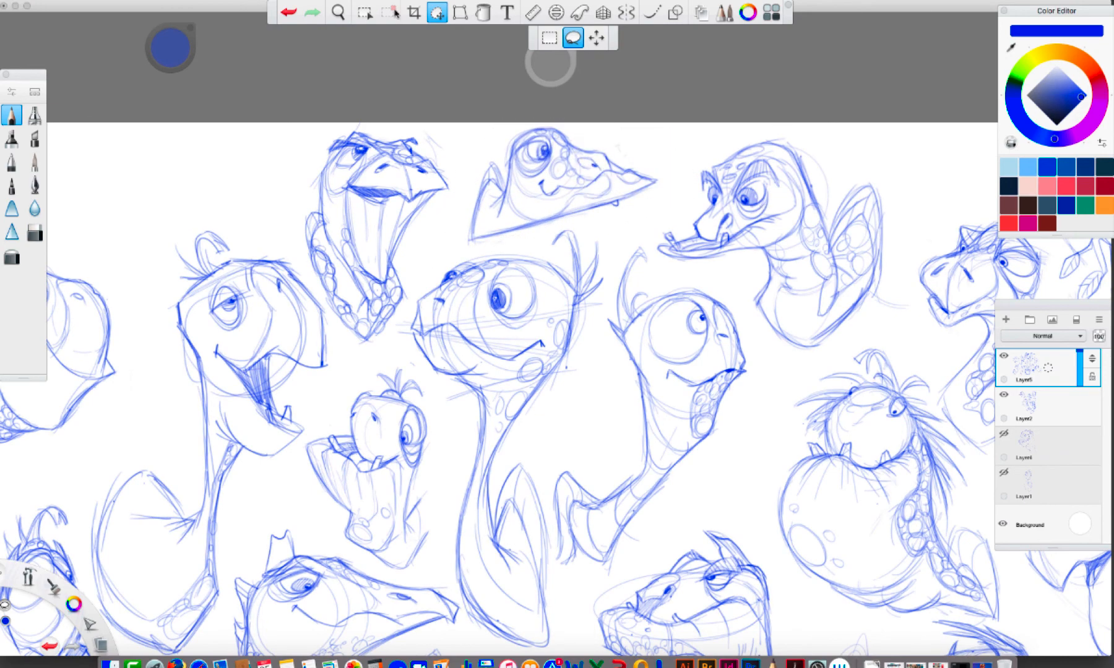
# Rough in a new turtle head in the sheet's empty corner with light construction circles and a blunt muzzle profile
pyautogui.press('space')
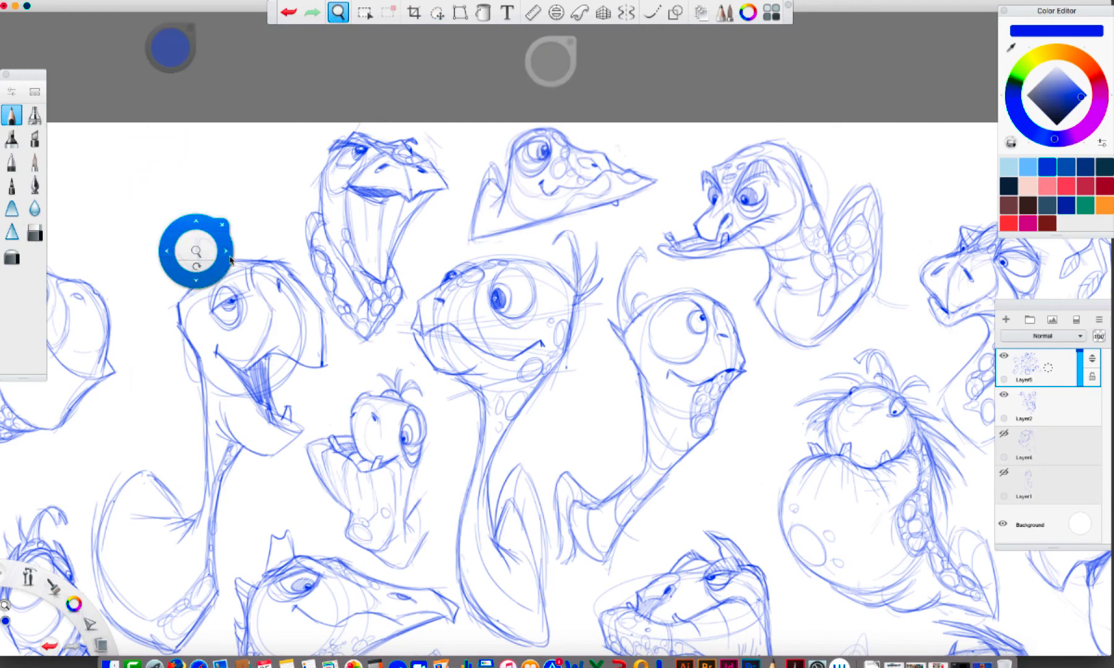
pyautogui.moveTo(199, 249)
pyautogui.mouseDown()
pyautogui.moveTo(2, 162)
pyautogui.moveTo(224, 163)
pyautogui.mouseUp()
pyautogui.moveTo(965, 544); pyautogui.dragTo(760, 447)
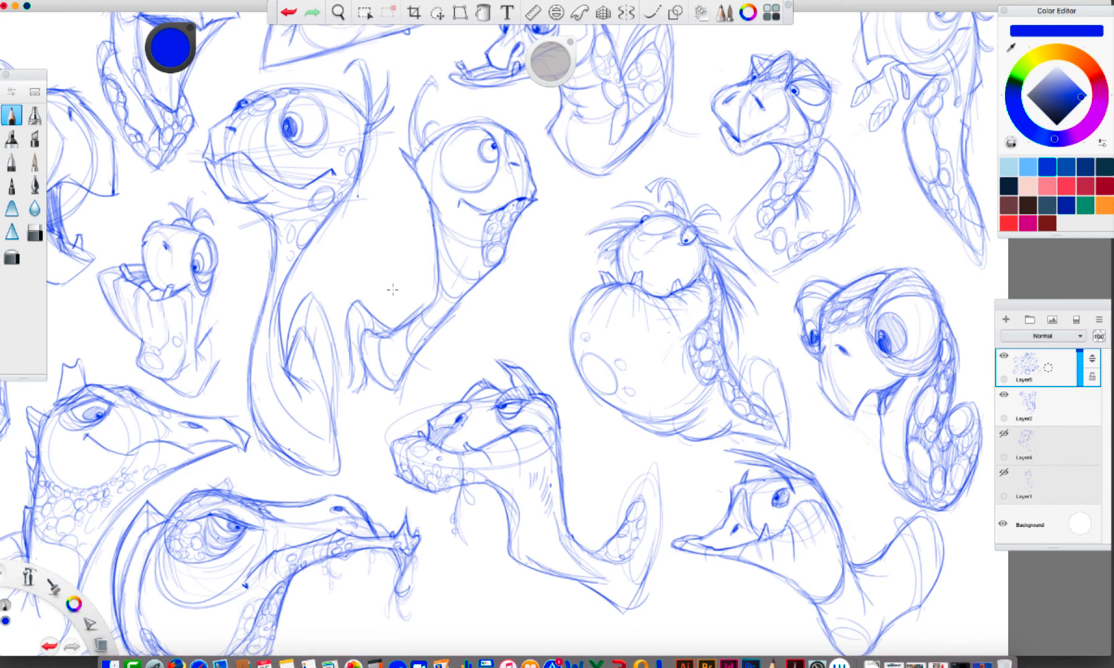
pyautogui.press('space')
pyautogui.moveTo(504, 373); pyautogui.dragTo(907, 489)
pyautogui.moveTo(210, 135); pyautogui.dragTo(171, 153)
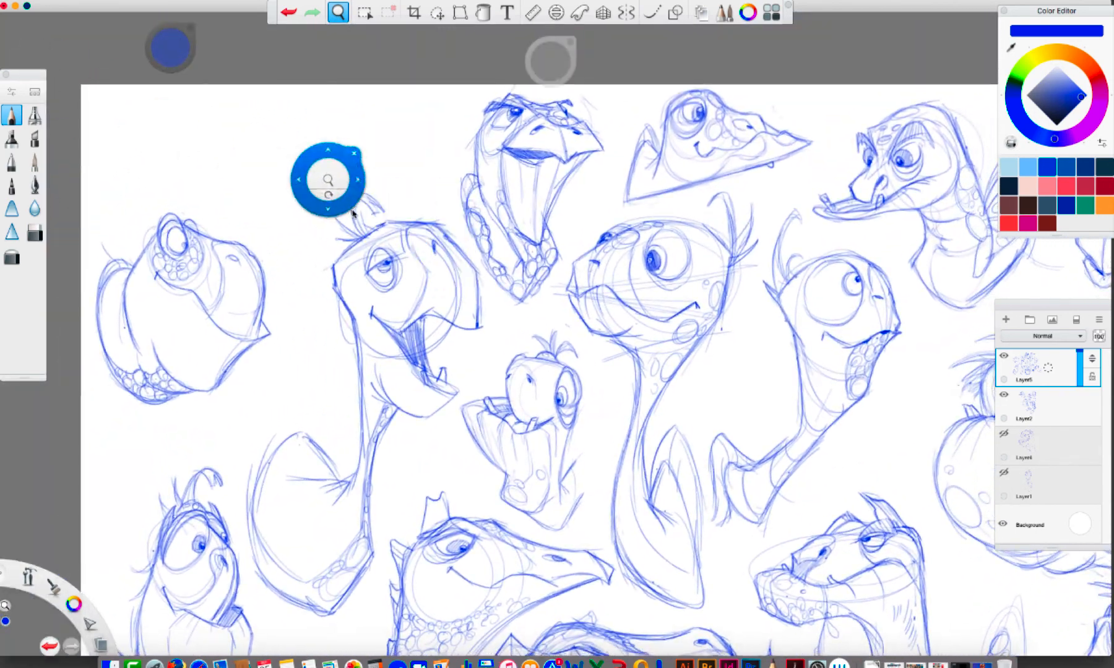
pyautogui.moveTo(352, 205); pyautogui.dragTo(345, 188)
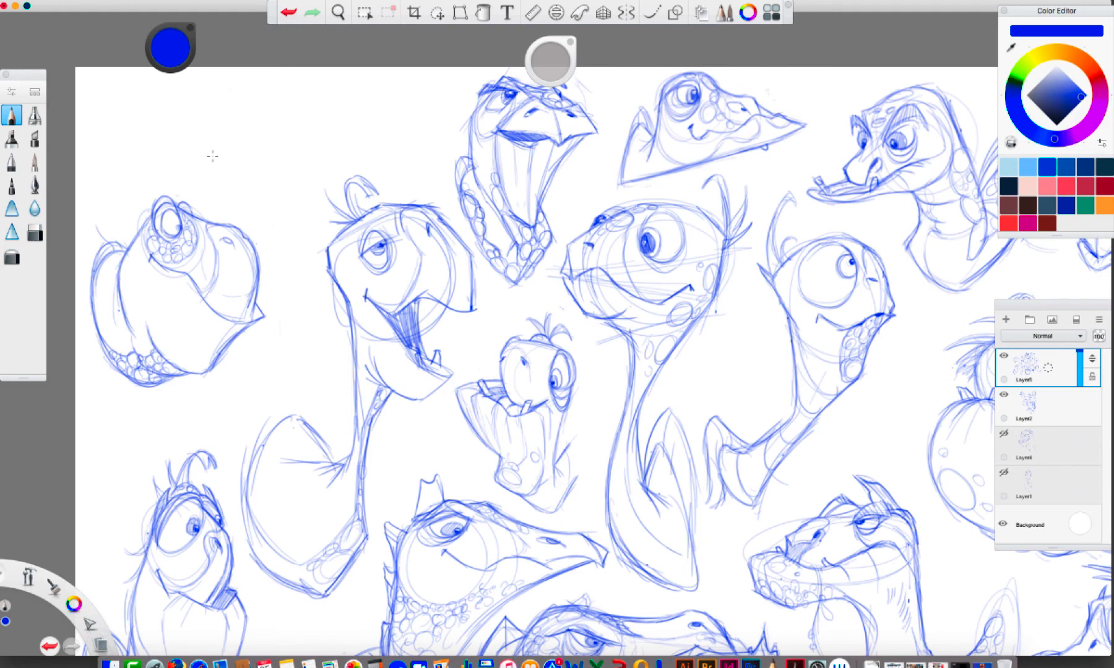
pyautogui.moveTo(236, 155)
pyautogui.mouseDown()
pyautogui.moveTo(193, 150)
pyautogui.moveTo(186, 124)
pyautogui.mouseUp()
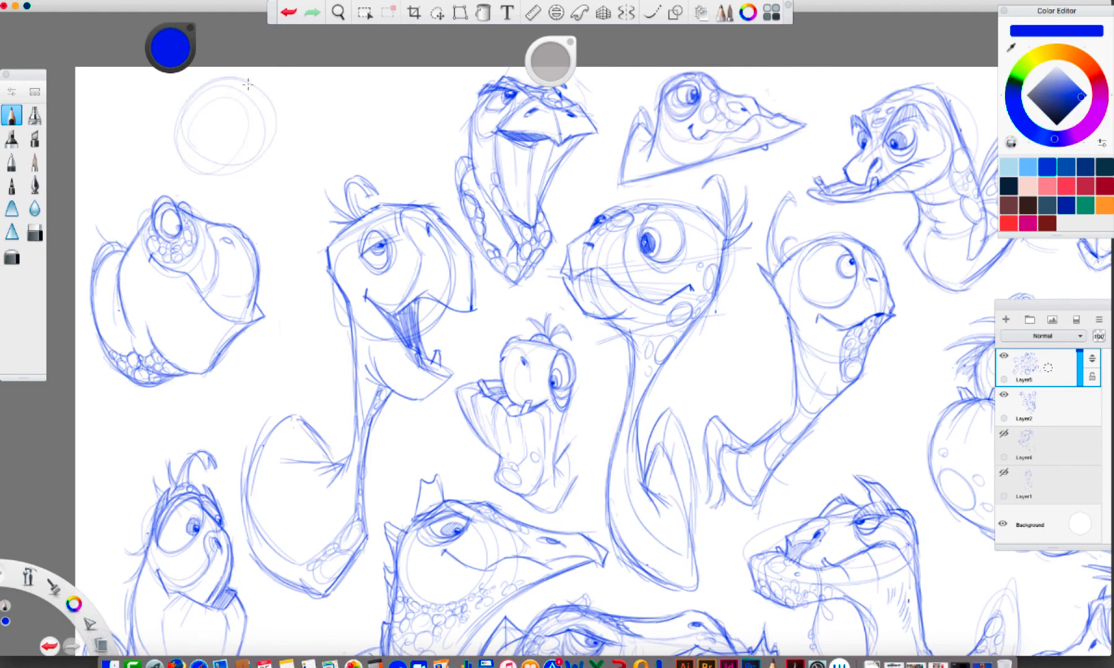
pyautogui.moveTo(235, 77)
pyautogui.mouseDown()
pyautogui.moveTo(281, 112)
pyautogui.moveTo(283, 129)
pyautogui.mouseUp()
pyautogui.moveTo(232, 179); pyautogui.dragTo(188, 175)
# Block in the corner turtle's back of the head, neck, base line and pointed shell, and refine the chin
pyautogui.moveTo(173, 106)
pyautogui.mouseDown()
pyautogui.moveTo(225, 75)
pyautogui.moveTo(214, 79)
pyautogui.mouseUp()
pyautogui.moveTo(167, 114)
pyautogui.mouseDown()
pyautogui.moveTo(158, 153)
pyautogui.moveTo(158, 143)
pyautogui.moveTo(125, 146)
pyautogui.moveTo(119, 130)
pyautogui.moveTo(109, 192)
pyautogui.moveTo(113, 175)
pyautogui.moveTo(125, 196)
pyautogui.moveTo(115, 194)
pyautogui.moveTo(146, 184)
pyautogui.moveTo(113, 177)
pyautogui.moveTo(229, 174)
pyautogui.mouseUp()
pyautogui.moveTo(115, 186)
pyautogui.mouseDown()
pyautogui.moveTo(285, 160)
pyautogui.moveTo(295, 141)
pyautogui.moveTo(199, 145)
pyautogui.mouseUp()
pyautogui.press('super+z')
pyautogui.moveTo(291, 149); pyautogui.dragTo(283, 159)
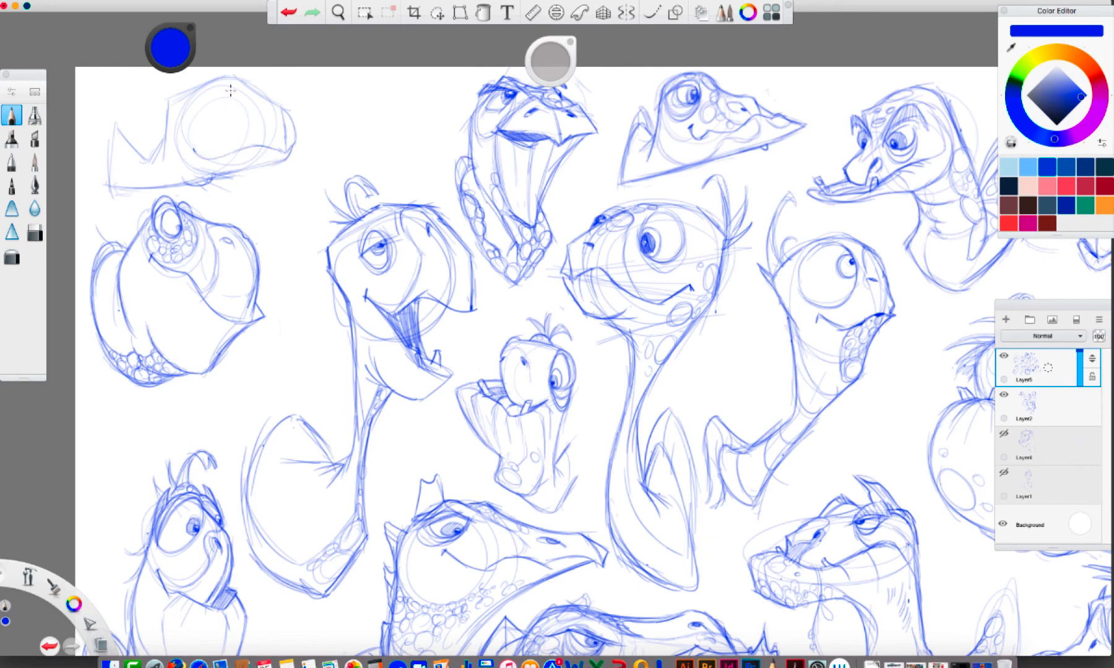
# Draw the corner turtle's eye, nostril and mouth, with a short sprig dangling from its lower jaw
pyautogui.moveTo(224, 92)
pyautogui.mouseDown()
pyautogui.moveTo(206, 90)
pyautogui.moveTo(228, 90)
pyautogui.moveTo(217, 118)
pyautogui.moveTo(202, 104)
pyautogui.moveTo(212, 125)
pyautogui.mouseUp()
pyautogui.moveTo(203, 83)
pyautogui.mouseDown()
pyautogui.moveTo(234, 74)
pyautogui.moveTo(274, 104)
pyautogui.moveTo(266, 122)
pyautogui.mouseUp()
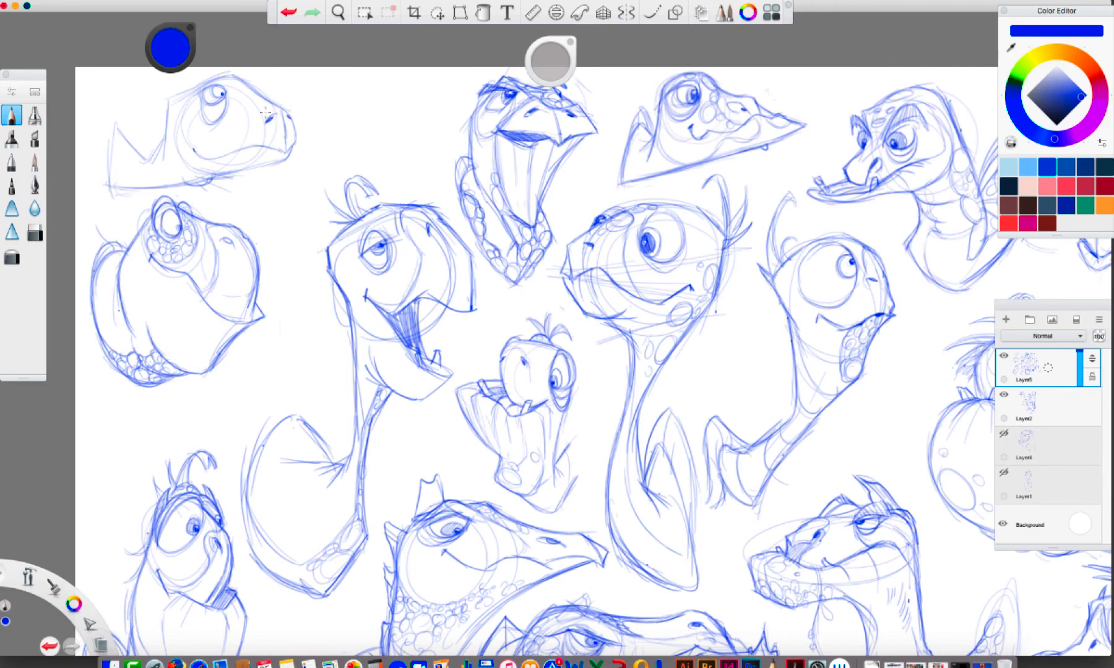
pyautogui.moveTo(199, 98); pyautogui.dragTo(205, 121)
pyautogui.moveTo(283, 162)
pyautogui.mouseDown()
pyautogui.moveTo(281, 188)
pyautogui.moveTo(273, 171)
pyautogui.mouseUp()
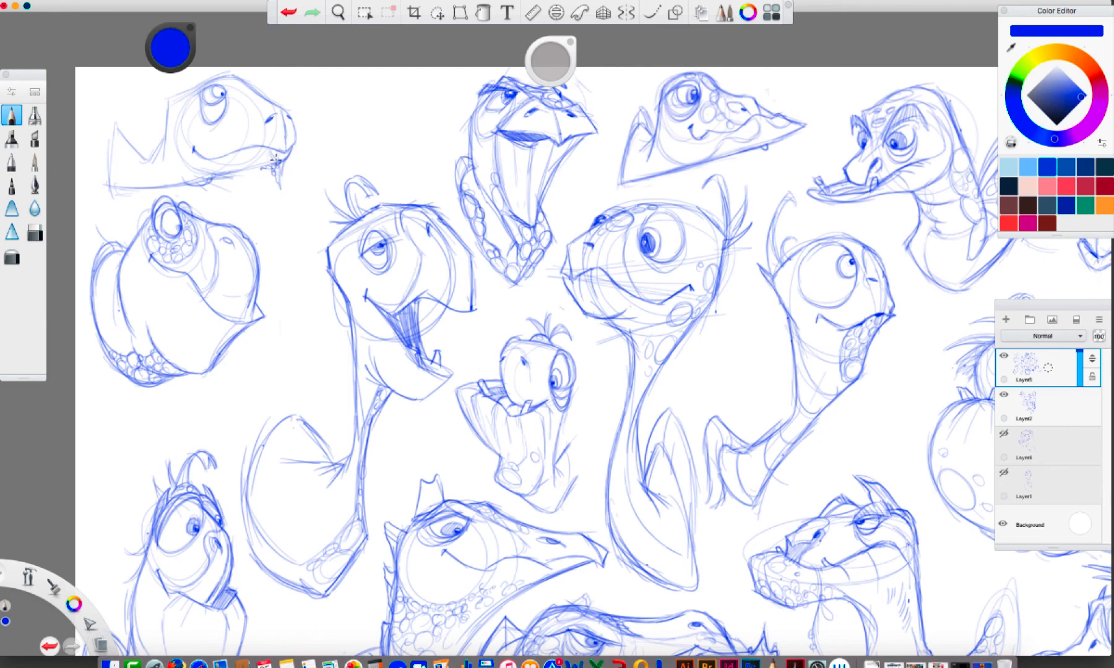
pyautogui.moveTo(231, 170)
pyautogui.mouseDown()
pyautogui.moveTo(280, 160)
pyautogui.moveTo(257, 166)
pyautogui.mouseUp()
# Clean up the corner turtle's head and neck contour and redraw its shell edge with a rounded peak
pyautogui.moveTo(249, 89)
pyautogui.mouseDown()
pyautogui.moveTo(201, 72)
pyautogui.moveTo(190, 83)
pyautogui.moveTo(208, 64)
pyautogui.moveTo(161, 139)
pyautogui.moveTo(205, 87)
pyautogui.moveTo(180, 126)
pyautogui.mouseUp()
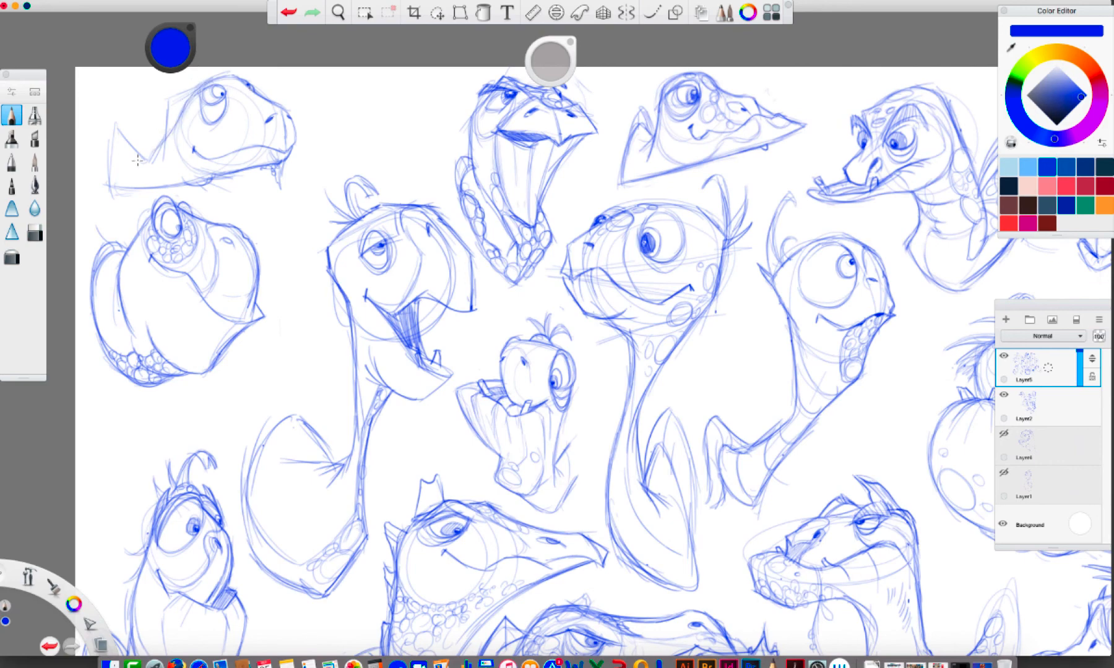
pyautogui.press('super+z')
pyautogui.moveTo(164, 108); pyautogui.dragTo(163, 151)
pyautogui.press('e')
pyautogui.moveTo(186, 45); pyautogui.dragTo(40, 39)
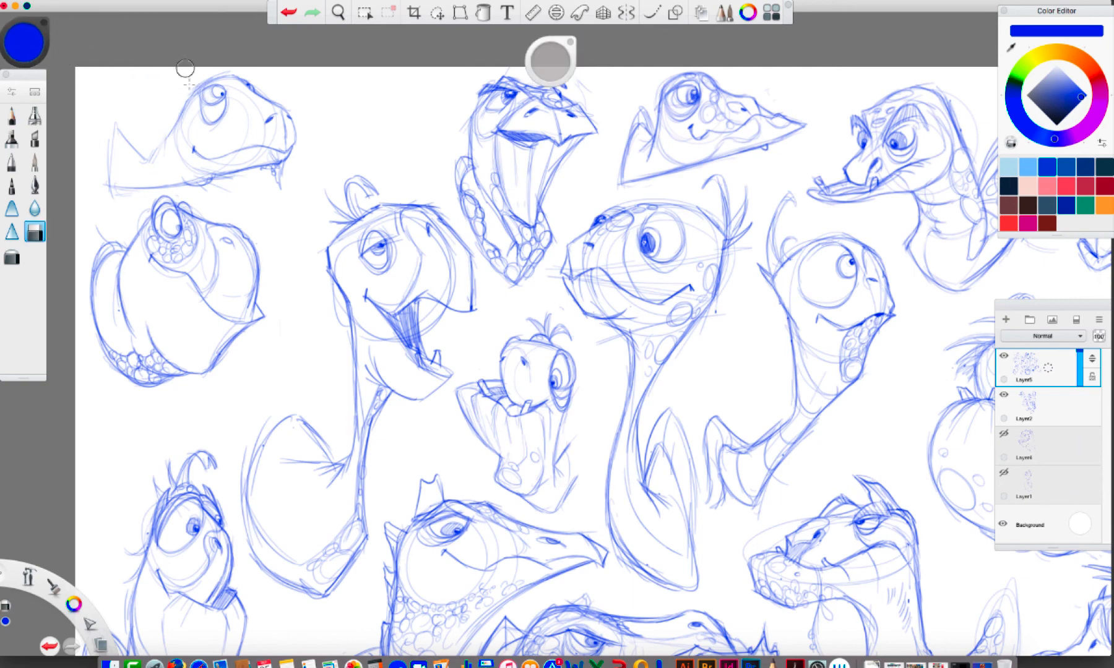
pyautogui.press('e')
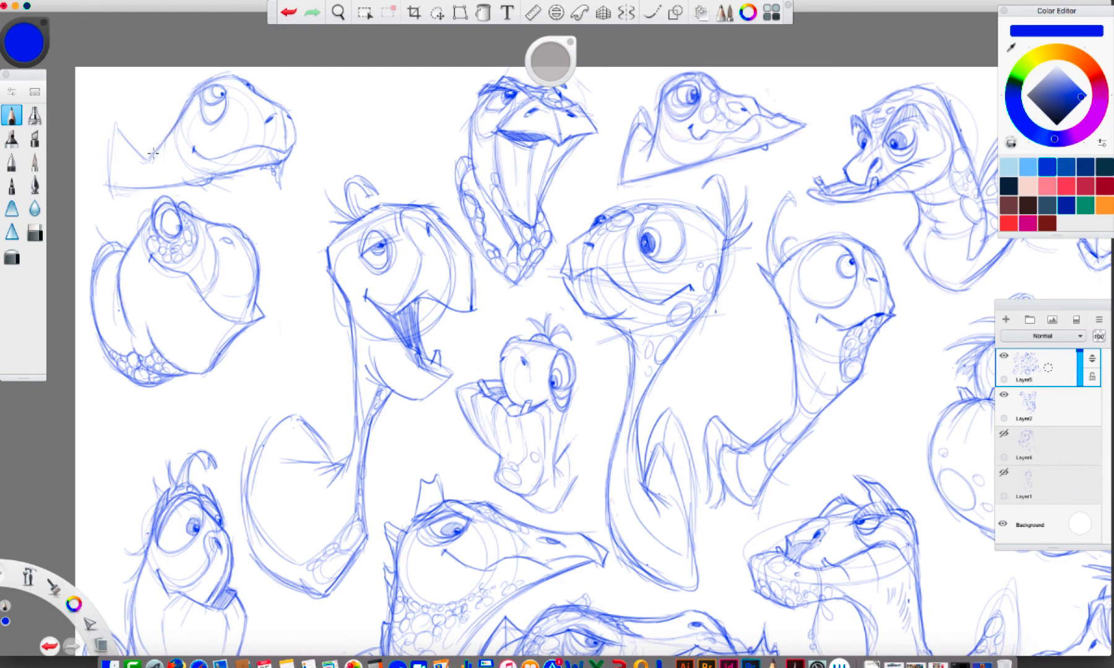
pyautogui.moveTo(115, 189)
pyautogui.mouseDown()
pyautogui.moveTo(115, 127)
pyautogui.moveTo(142, 159)
pyautogui.mouseUp()
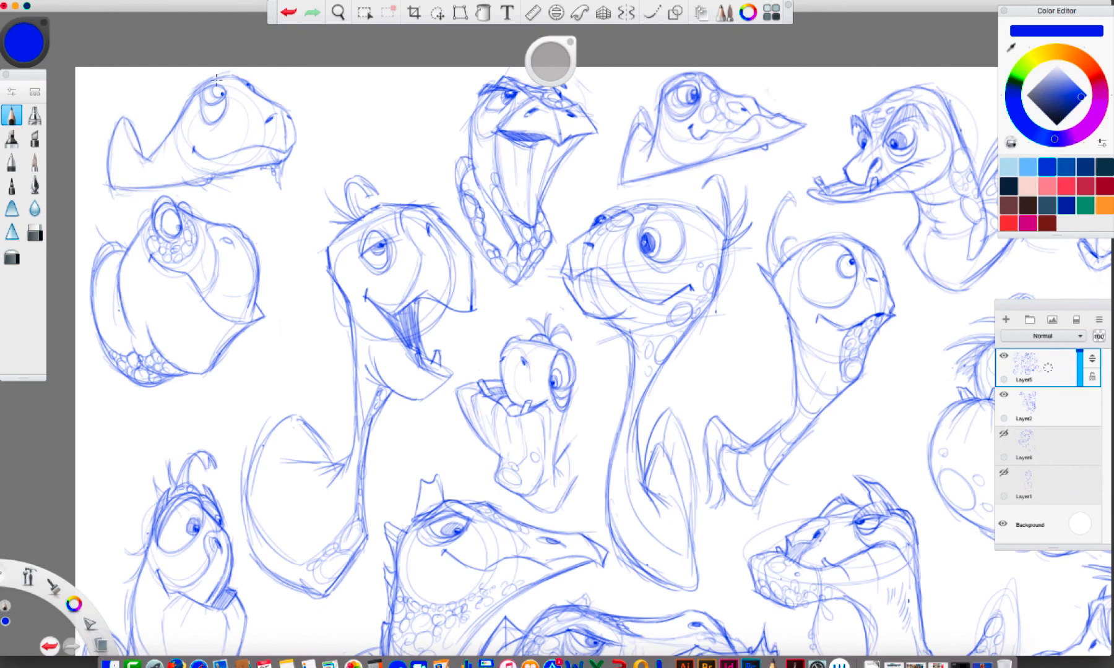
# Add a ridge over the corner turtle's brow and scales across its cheek, neck and the base of its shell
pyautogui.moveTo(224, 70); pyautogui.dragTo(186, 105)
pyautogui.moveTo(225, 68)
pyautogui.mouseDown()
pyautogui.moveTo(247, 96)
pyautogui.moveTo(233, 74)
pyautogui.moveTo(225, 82)
pyautogui.moveTo(244, 79)
pyautogui.moveTo(259, 101)
pyautogui.moveTo(246, 104)
pyautogui.moveTo(277, 107)
pyautogui.moveTo(209, 142)
pyautogui.mouseUp()
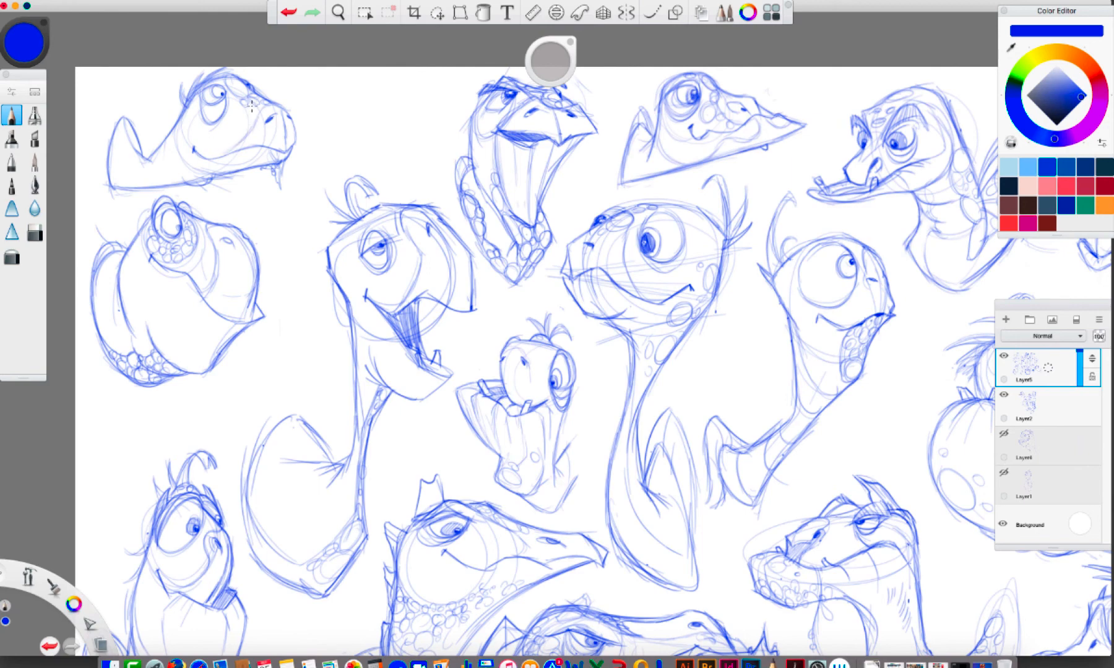
pyautogui.moveTo(252, 106)
pyautogui.mouseDown()
pyautogui.moveTo(242, 136)
pyautogui.moveTo(234, 97)
pyautogui.moveTo(201, 120)
pyautogui.moveTo(227, 94)
pyautogui.moveTo(202, 97)
pyautogui.moveTo(196, 107)
pyautogui.moveTo(228, 107)
pyautogui.moveTo(230, 95)
pyautogui.moveTo(232, 124)
pyautogui.moveTo(222, 140)
pyautogui.moveTo(194, 138)
pyautogui.moveTo(193, 128)
pyautogui.moveTo(219, 152)
pyautogui.moveTo(229, 127)
pyautogui.moveTo(265, 121)
pyautogui.mouseUp()
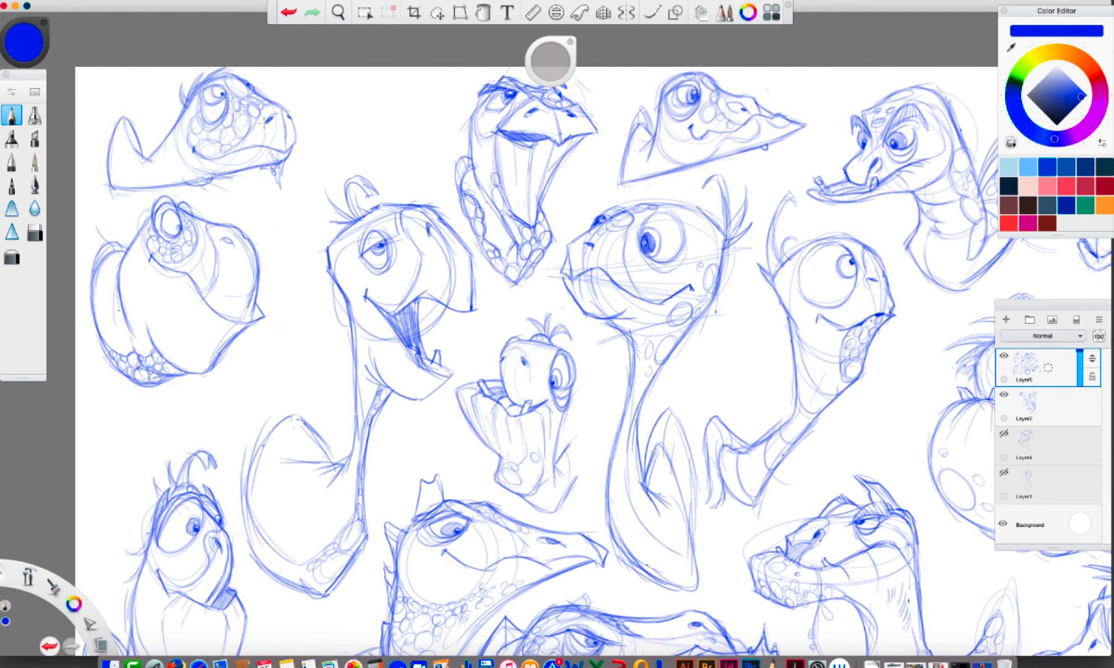
pyautogui.moveTo(207, 171); pyautogui.dragTo(177, 144)
pyautogui.moveTo(171, 188); pyautogui.dragTo(174, 126)
pyautogui.moveTo(140, 162)
pyautogui.mouseDown()
pyautogui.moveTo(116, 190)
pyautogui.moveTo(150, 159)
pyautogui.moveTo(143, 182)
pyautogui.moveTo(125, 174)
pyautogui.moveTo(139, 150)
pyautogui.moveTo(170, 145)
pyautogui.moveTo(178, 158)
pyautogui.moveTo(166, 156)
pyautogui.moveTo(163, 176)
pyautogui.moveTo(182, 164)
pyautogui.moveTo(205, 165)
pyautogui.mouseUp()
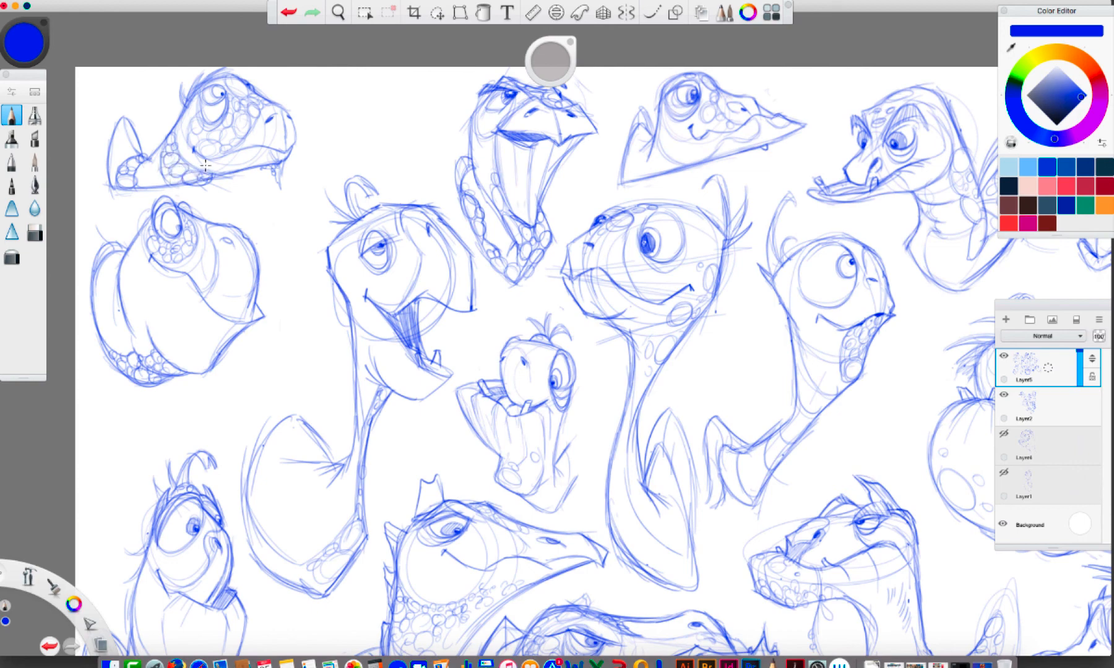
# Extend the corner turtle's shell with an outer rim and segment lines, and add leaves to the sprig in its mouth
pyautogui.moveTo(128, 121)
pyautogui.mouseDown()
pyautogui.moveTo(114, 87)
pyautogui.moveTo(149, 119)
pyautogui.moveTo(153, 160)
pyautogui.mouseUp()
pyautogui.moveTo(98, 102)
pyautogui.mouseDown()
pyautogui.moveTo(90, 137)
pyautogui.moveTo(107, 166)
pyautogui.mouseUp()
pyautogui.moveTo(94, 129)
pyautogui.mouseDown()
pyautogui.moveTo(110, 136)
pyautogui.moveTo(116, 120)
pyautogui.mouseUp()
pyautogui.moveTo(109, 87)
pyautogui.mouseDown()
pyautogui.moveTo(120, 116)
pyautogui.moveTo(95, 107)
pyautogui.moveTo(137, 96)
pyautogui.mouseUp()
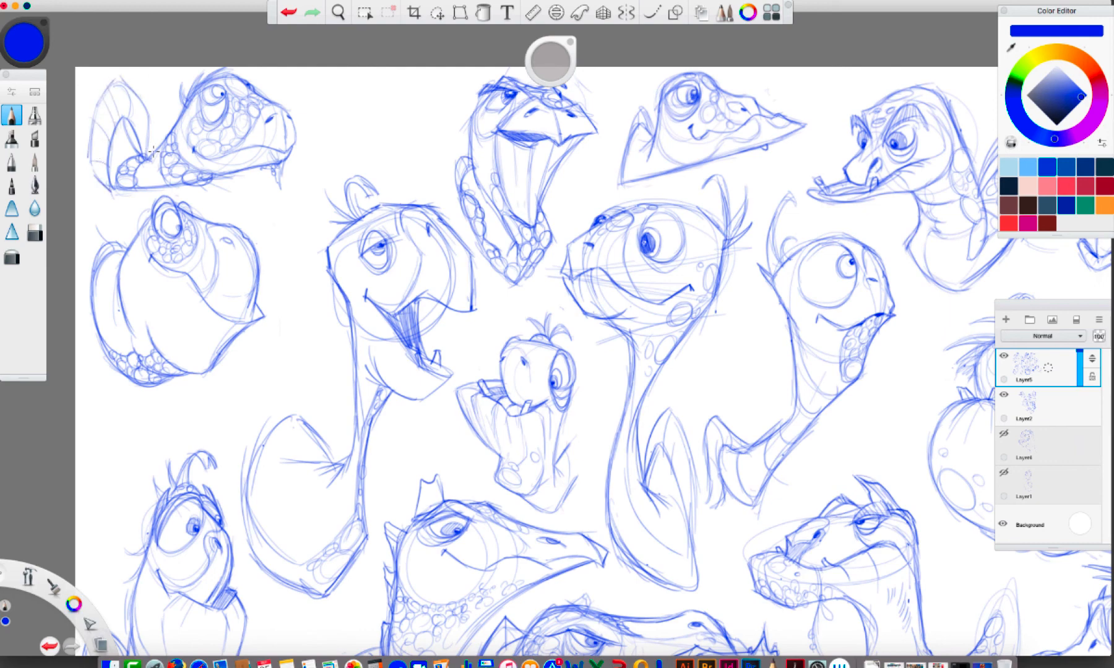
pyautogui.moveTo(296, 140)
pyautogui.mouseDown()
pyautogui.moveTo(245, 132)
pyautogui.moveTo(228, 152)
pyautogui.moveTo(283, 150)
pyautogui.moveTo(280, 108)
pyautogui.moveTo(295, 137)
pyautogui.moveTo(287, 183)
pyautogui.mouseUp()
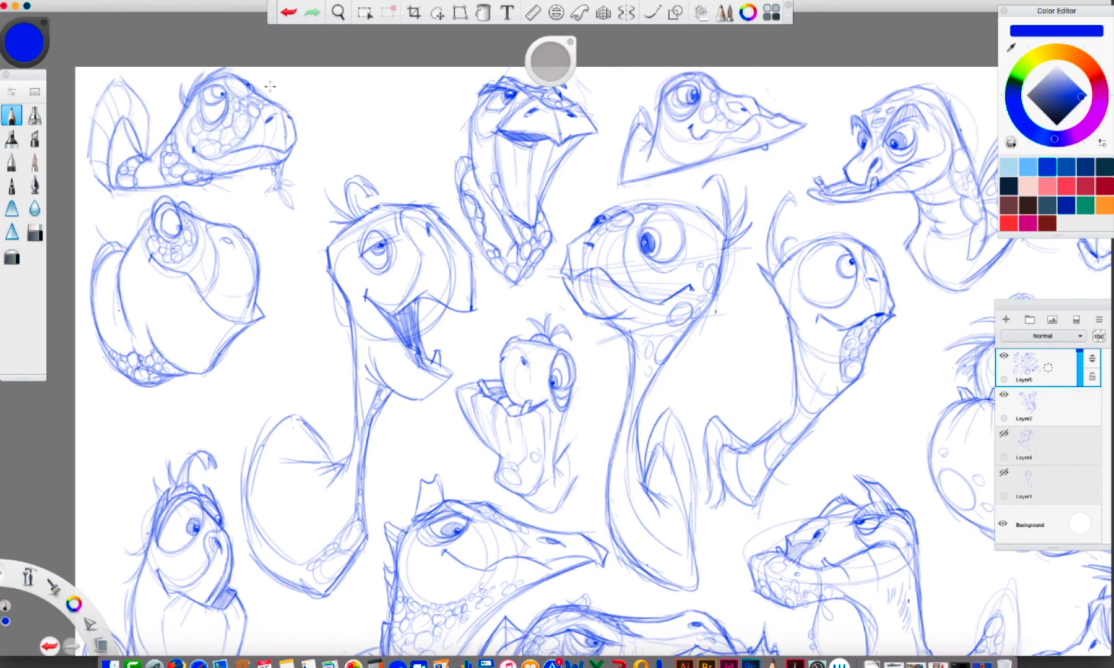
# Lasso the corner turtle, shift it slightly away from the sheet's side edge and deselect it
pyautogui.click(438, 12)
pyautogui.moveTo(321, 62)
pyautogui.mouseDown()
pyautogui.moveTo(280, 60)
pyautogui.moveTo(93, 205)
pyautogui.moveTo(158, 194)
pyautogui.moveTo(309, 222)
pyautogui.mouseUp()
pyautogui.moveTo(319, 183)
pyautogui.mouseDown()
pyautogui.moveTo(475, 166)
pyautogui.moveTo(328, 181)
pyautogui.moveTo(340, 175)
pyautogui.mouseUp()
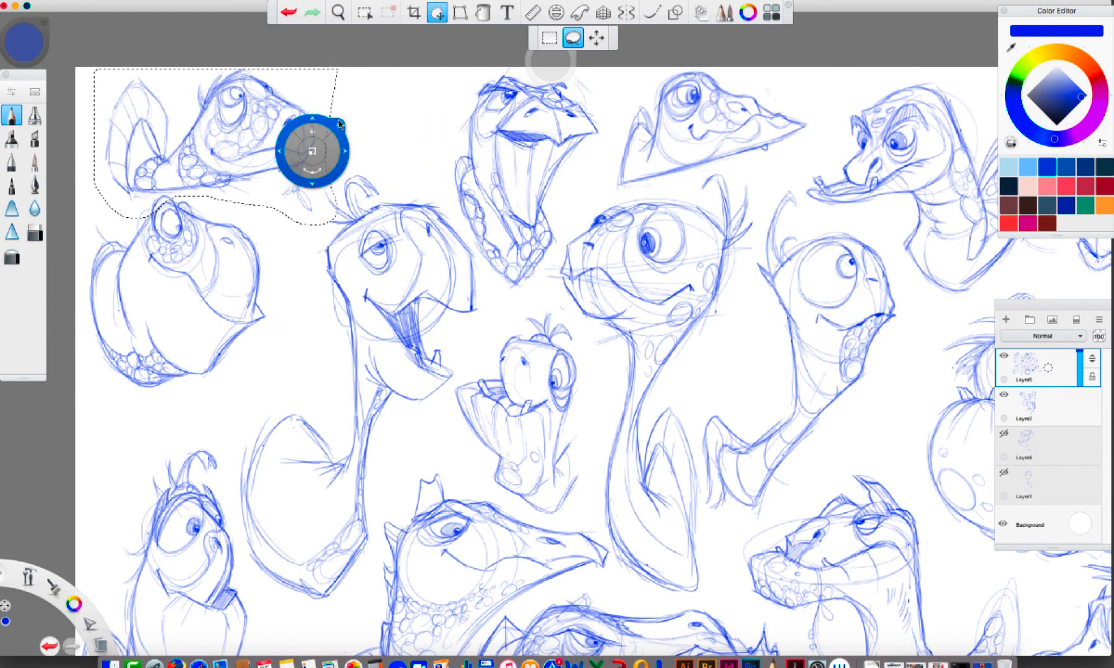
pyautogui.press('super+d')
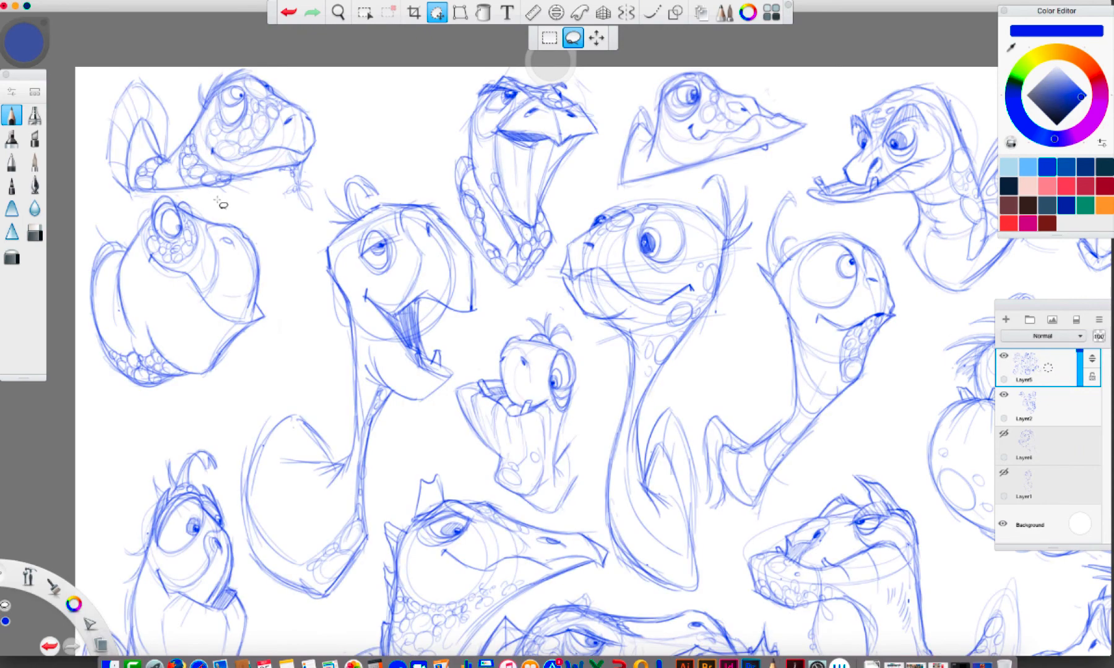
# Lasso the round-bodied turtle beneath the corner turtle, move it down and slightly inward, and deselect it
pyautogui.moveTo(214, 199)
pyautogui.mouseDown()
pyautogui.moveTo(156, 193)
pyautogui.moveTo(91, 217)
pyautogui.moveTo(84, 362)
pyautogui.moveTo(295, 326)
pyautogui.moveTo(235, 207)
pyautogui.mouseUp()
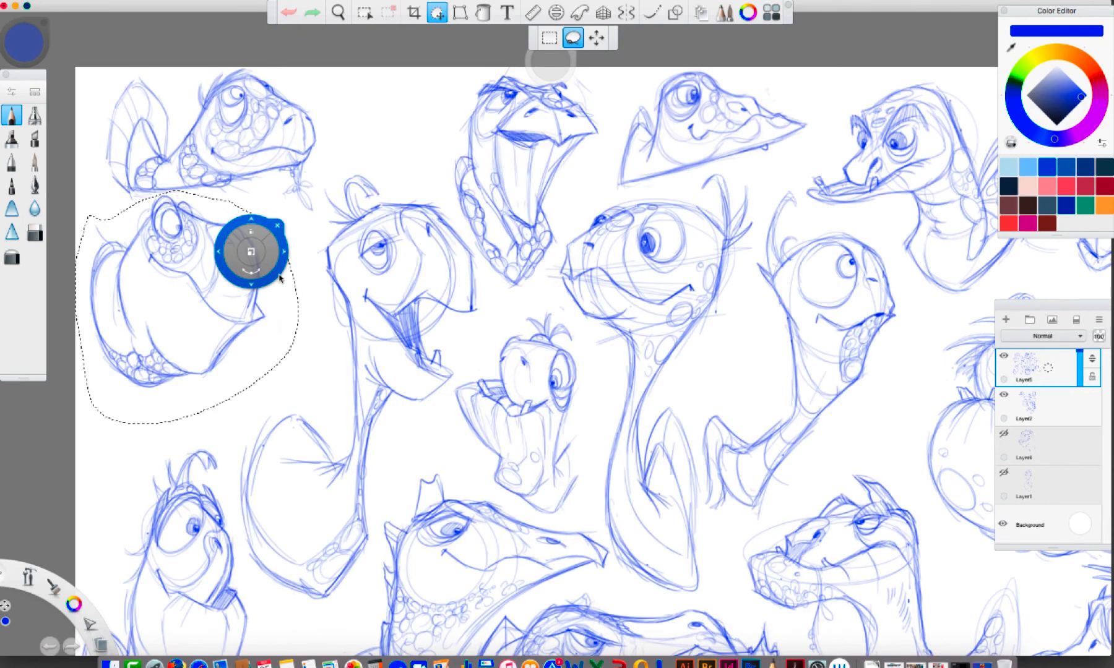
pyautogui.moveTo(277, 274); pyautogui.dragTo(303, 315)
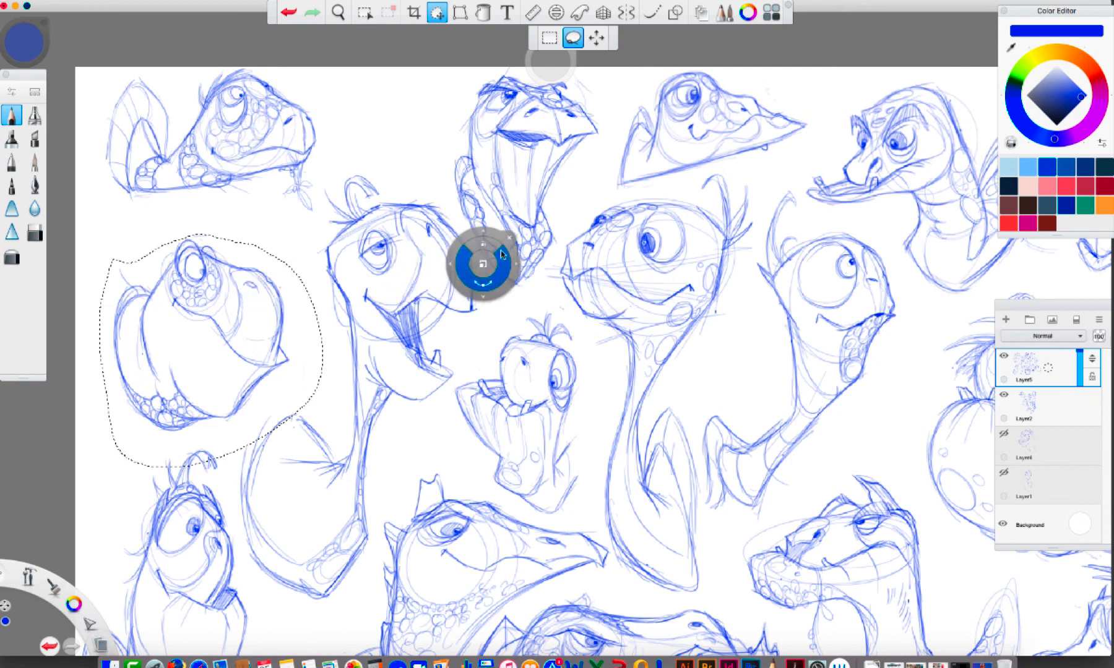
pyautogui.press('super+d')
# Lasso the corner turtle again, nudge it down from the sheet's upper edge and deselect it
pyautogui.moveTo(320, 94)
pyautogui.mouseDown()
pyautogui.moveTo(95, 211)
pyautogui.moveTo(318, 223)
pyautogui.moveTo(317, 99)
pyautogui.mouseUp()
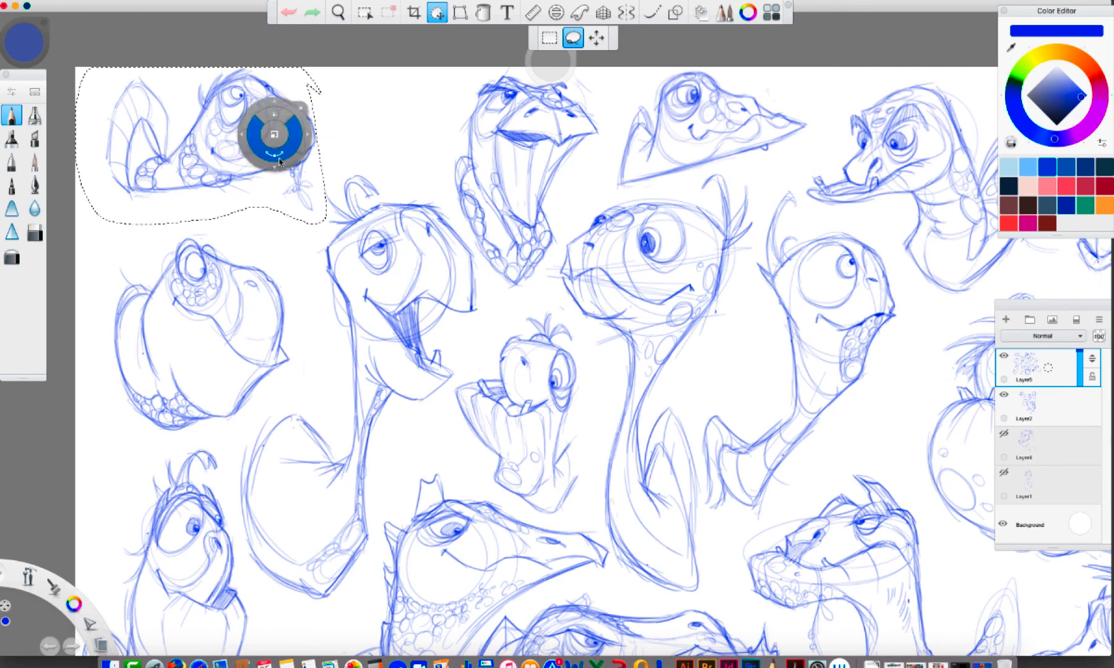
pyautogui.moveTo(280, 173); pyautogui.dragTo(279, 191)
pyautogui.press('super+d')
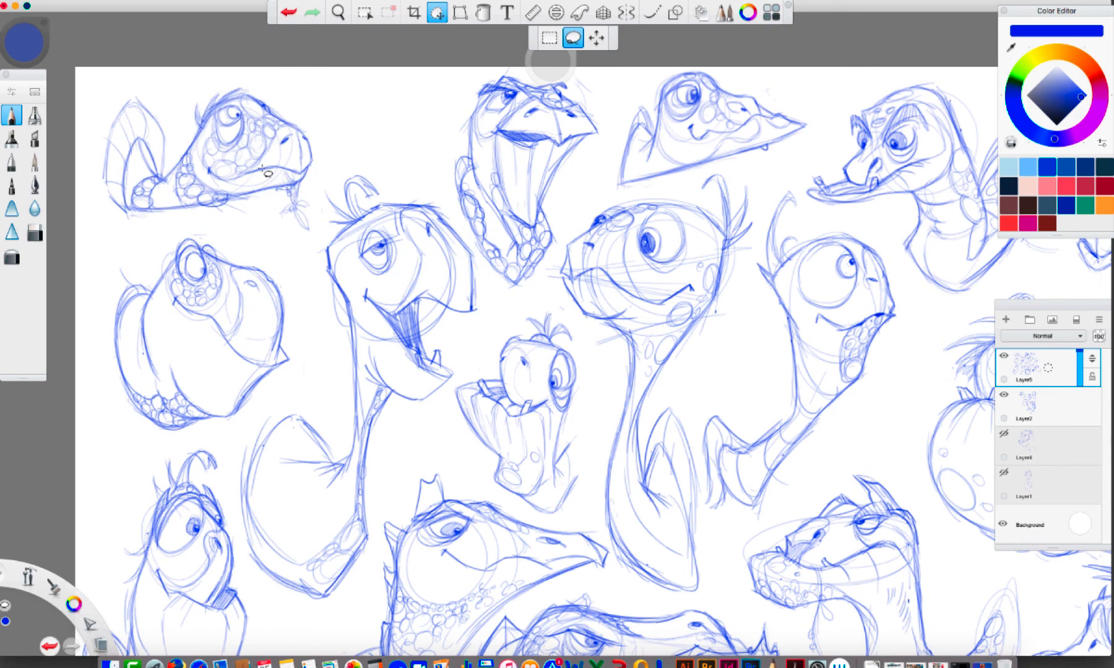
# Lasso the frowning long-throated turtle between the corner turtle and the pointed-beak head, and delete it
pyautogui.press('space')
pyautogui.moveTo(507, 267); pyautogui.dragTo(509, 281)
pyautogui.moveTo(509, 281)
pyautogui.mouseDown()
pyautogui.moveTo(391, 206)
pyautogui.moveTo(385, 219)
pyautogui.moveTo(357, 205)
pyautogui.moveTo(372, 230)
pyautogui.moveTo(373, 205)
pyautogui.moveTo(376, 223)
pyautogui.mouseUp()
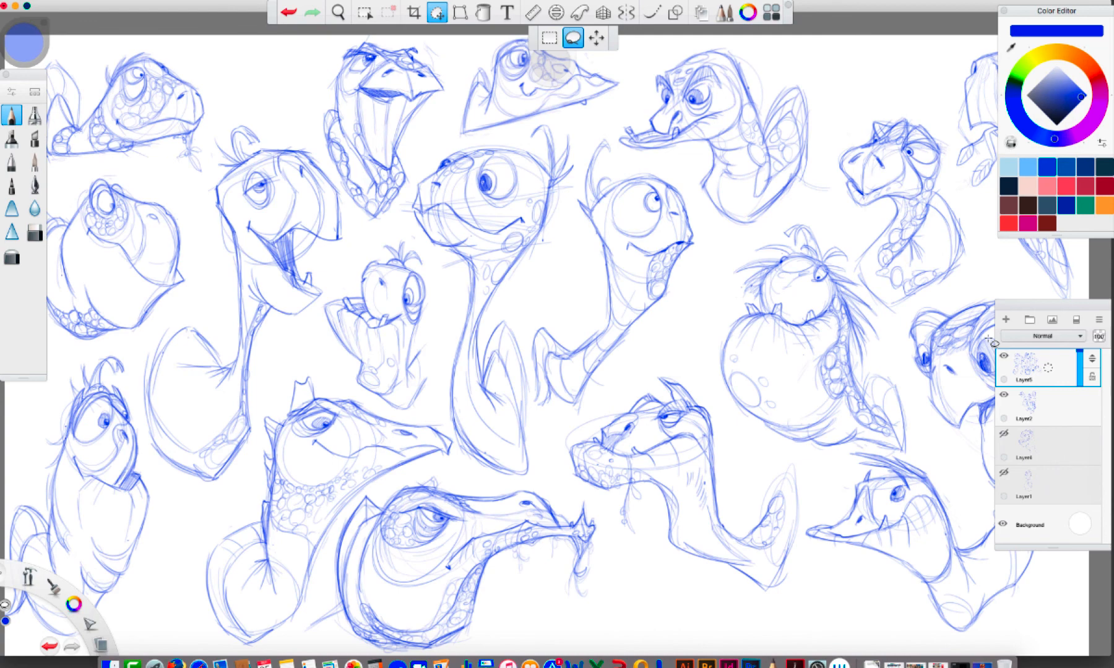
pyautogui.press('b')
pyautogui.moveTo(434, 36); pyautogui.dragTo(419, 135)
pyautogui.press('l')
pyautogui.moveTo(436, 51)
pyautogui.mouseDown()
pyautogui.moveTo(414, 173)
pyautogui.moveTo(359, 226)
pyautogui.moveTo(313, 124)
pyautogui.mouseUp()
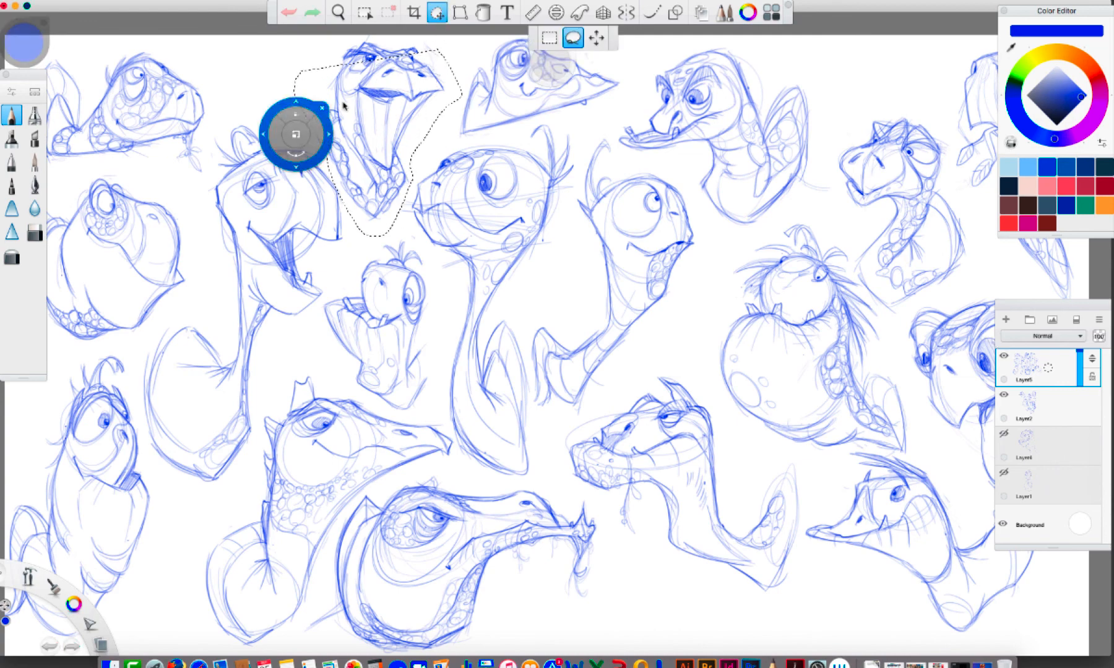
pyautogui.moveTo(338, 85); pyautogui.dragTo(335, 82)
pyautogui.press('super+z')
pyautogui.moveTo(339, 39)
pyautogui.mouseDown()
pyautogui.moveTo(321, 102)
pyautogui.moveTo(340, 179)
pyautogui.moveTo(403, 193)
pyautogui.moveTo(433, 42)
pyautogui.moveTo(367, 40)
pyautogui.mouseUp()
pyautogui.press('BackSpace')
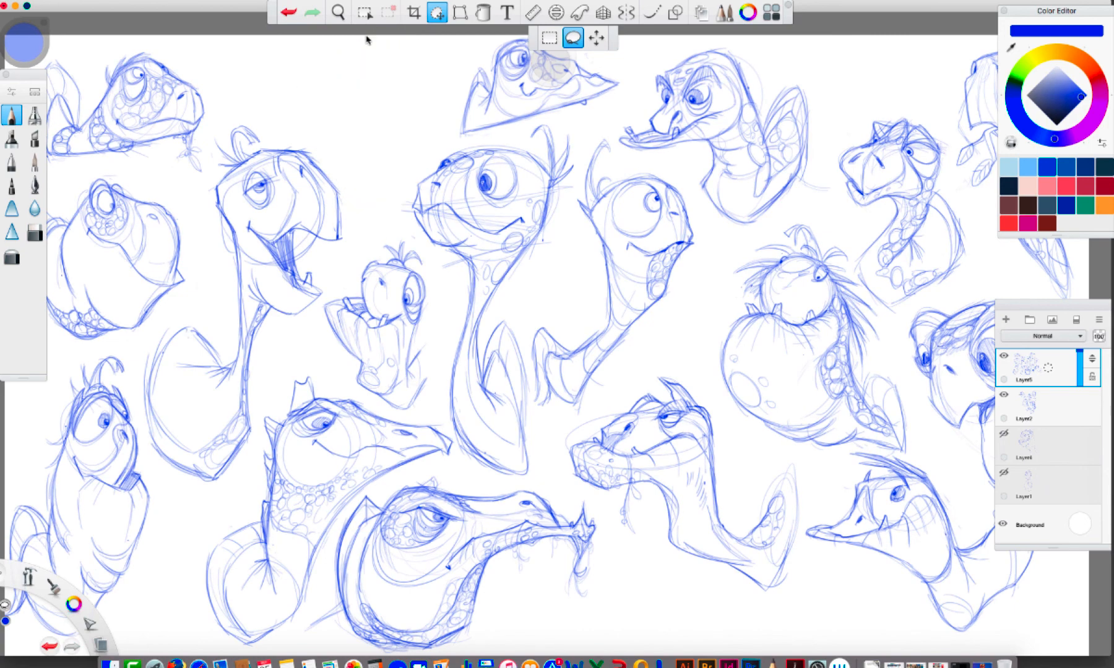
# Rough in a replacement turtle in the cleared gap with a light head circle, a sweeping collar line and body lines
pyautogui.press('space')
pyautogui.moveTo(565, 391); pyautogui.dragTo(620, 425)
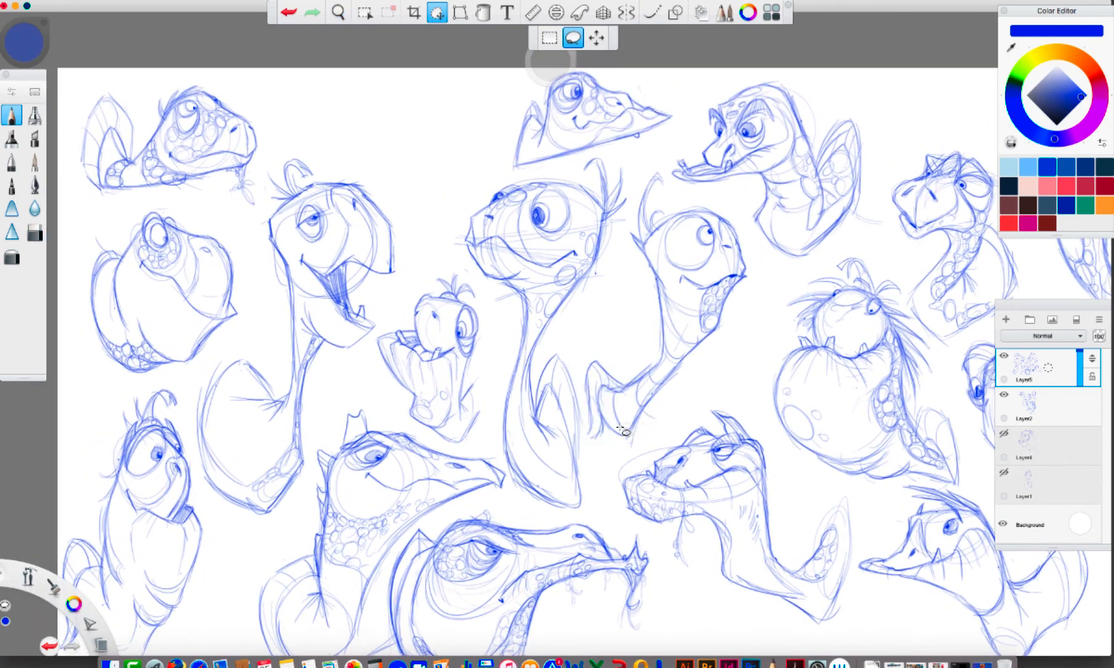
pyautogui.press('b')
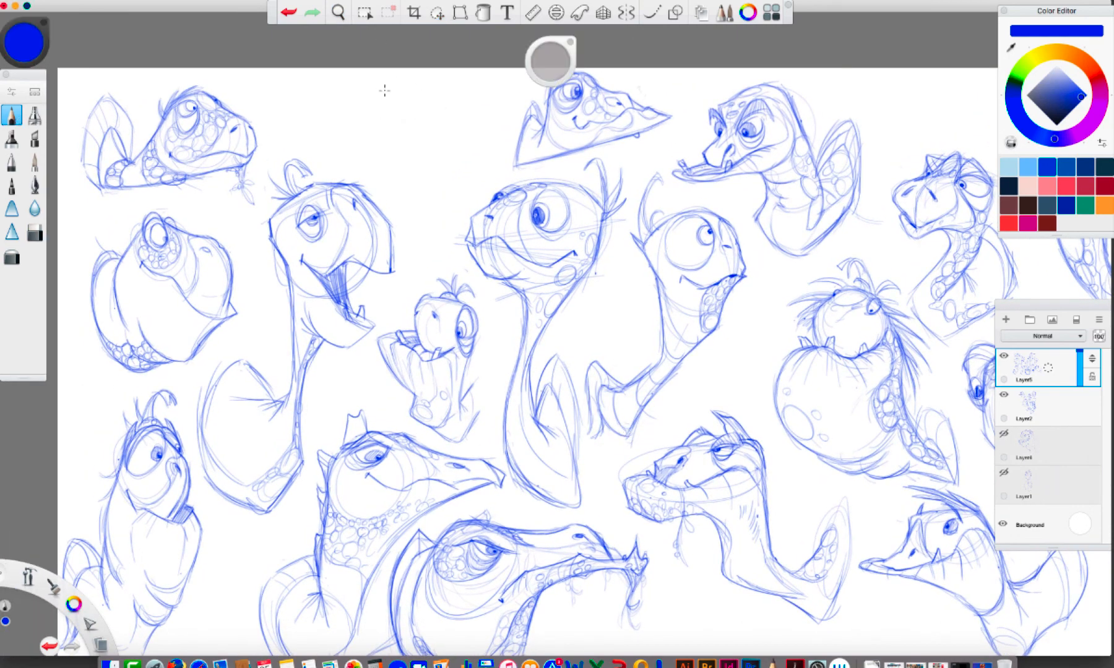
pyautogui.moveTo(385, 90)
pyautogui.mouseDown()
pyautogui.moveTo(370, 122)
pyautogui.moveTo(427, 136)
pyautogui.moveTo(388, 82)
pyautogui.moveTo(402, 130)
pyautogui.moveTo(431, 124)
pyautogui.moveTo(345, 131)
pyautogui.mouseUp()
pyautogui.moveTo(426, 126)
pyautogui.mouseDown()
pyautogui.moveTo(461, 116)
pyautogui.moveTo(448, 173)
pyautogui.mouseUp()
pyautogui.moveTo(347, 131); pyautogui.dragTo(406, 179)
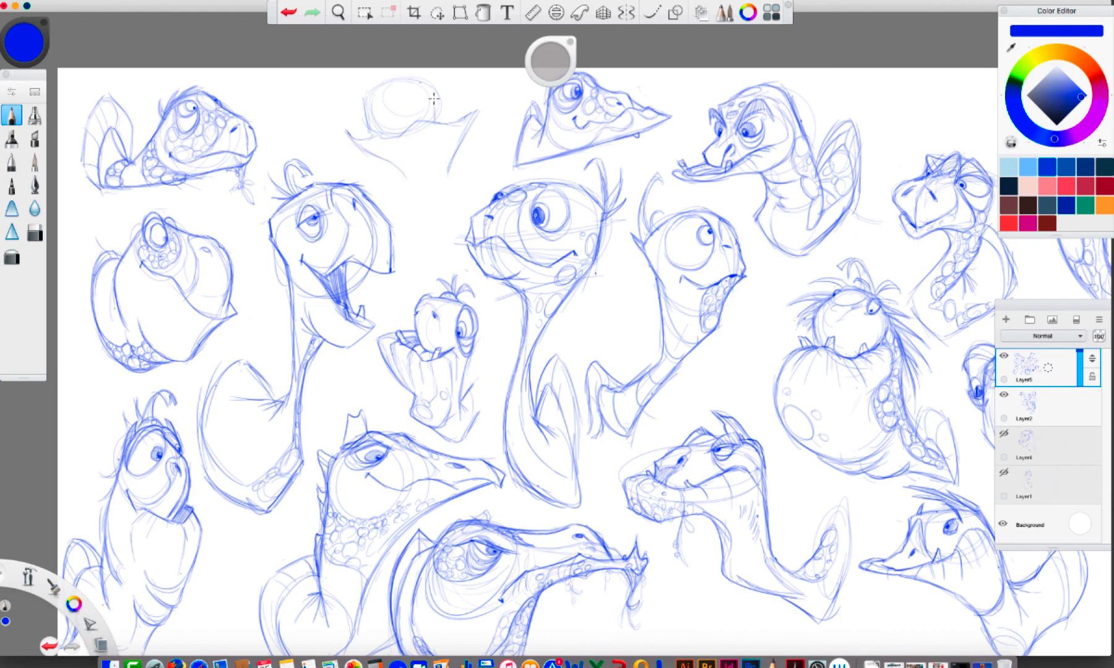
# Define the replacement turtle's head contour and eyes, and taper its body lines down to a point
pyautogui.moveTo(409, 80)
pyautogui.mouseDown()
pyautogui.moveTo(433, 98)
pyautogui.moveTo(413, 97)
pyautogui.moveTo(432, 89)
pyautogui.moveTo(441, 117)
pyautogui.mouseUp()
pyautogui.moveTo(379, 87); pyautogui.dragTo(369, 95)
pyautogui.moveTo(382, 89); pyautogui.dragTo(373, 88)
pyautogui.moveTo(429, 122); pyautogui.dragTo(429, 177)
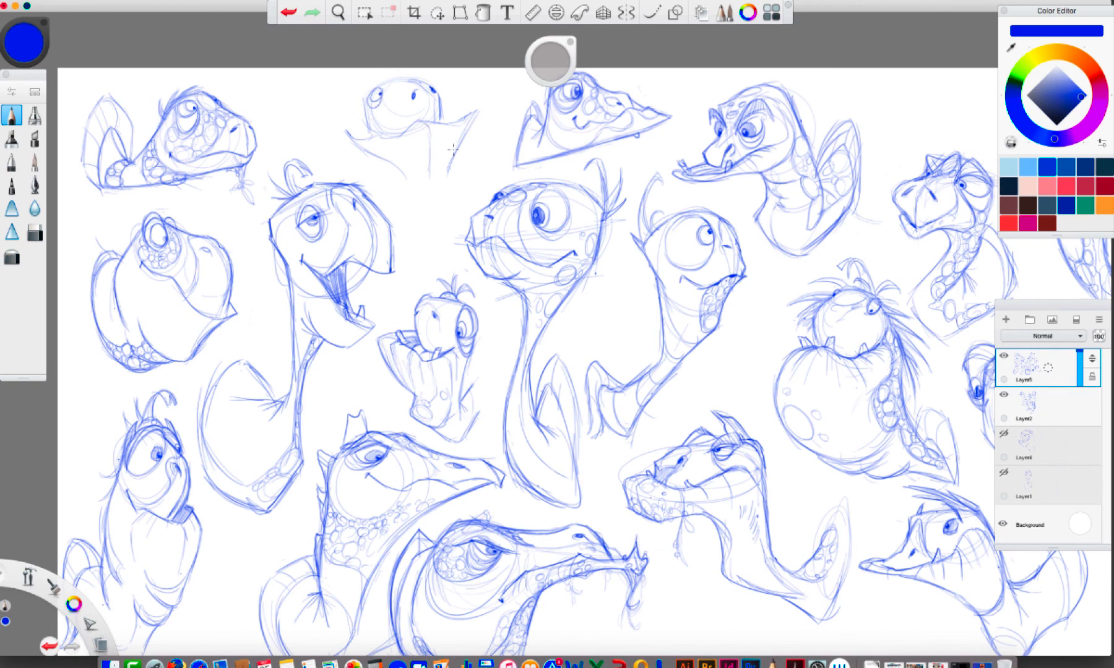
pyautogui.moveTo(457, 134); pyautogui.dragTo(405, 218)
pyautogui.moveTo(345, 132)
pyautogui.mouseDown()
pyautogui.moveTo(380, 128)
pyautogui.moveTo(361, 102)
pyautogui.moveTo(380, 81)
pyautogui.moveTo(414, 74)
pyautogui.mouseUp()
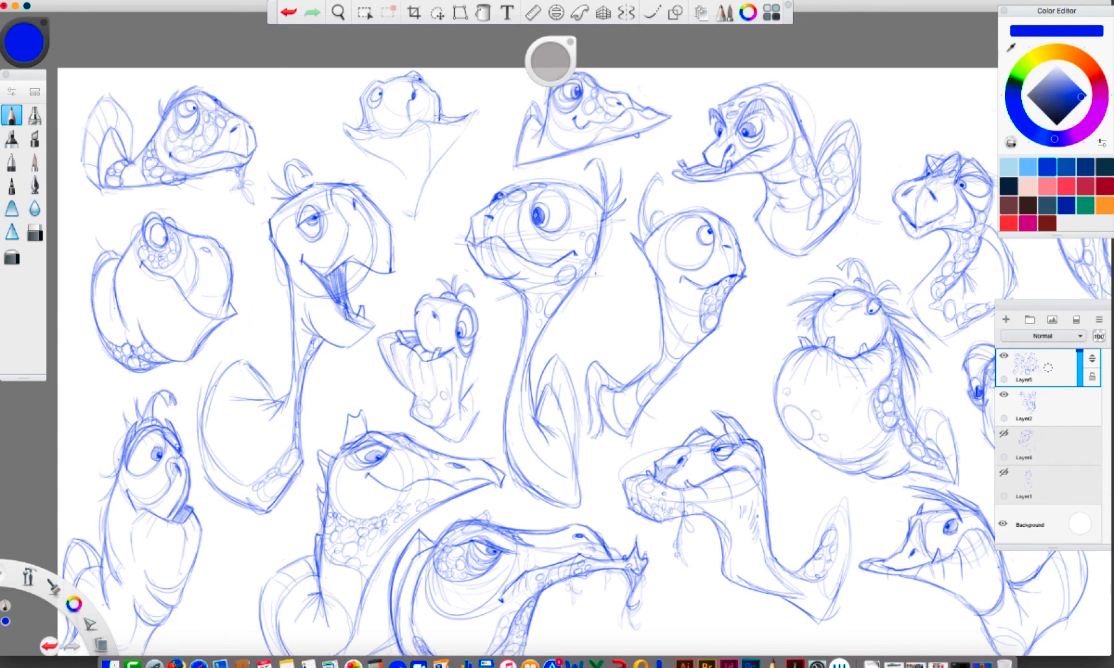
# Rework the replacement turtle's collar line, lasso the whole turtle, shift it right and down toward the pointed-beak head, and deselect it
pyautogui.moveTo(471, 116)
pyautogui.mouseDown()
pyautogui.moveTo(411, 213)
pyautogui.moveTo(378, 159)
pyautogui.mouseUp()
pyautogui.press('m')
pyautogui.moveTo(379, 68)
pyautogui.mouseDown()
pyautogui.moveTo(318, 91)
pyautogui.moveTo(382, 202)
pyautogui.moveTo(475, 93)
pyautogui.mouseUp()
pyautogui.moveTo(490, 133); pyautogui.dragTo(524, 145)
pyautogui.click(530, 79)
pyautogui.press('b')
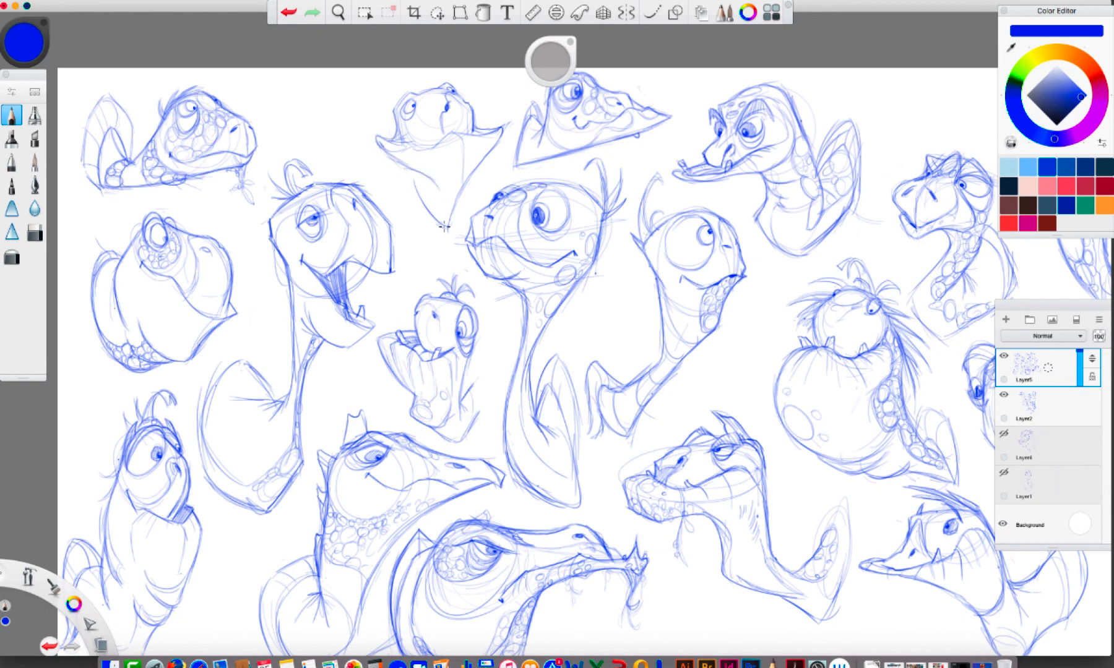
# Sketch curved body lines below the replacement turtle's collar and add detail around its near eye
pyautogui.moveTo(447, 228)
pyautogui.mouseDown()
pyautogui.moveTo(391, 176)
pyautogui.moveTo(391, 199)
pyautogui.moveTo(375, 165)
pyautogui.mouseUp()
pyautogui.moveTo(403, 100); pyautogui.dragTo(413, 113)
pyautogui.click(968, 2)
pyautogui.click(1004, 18)
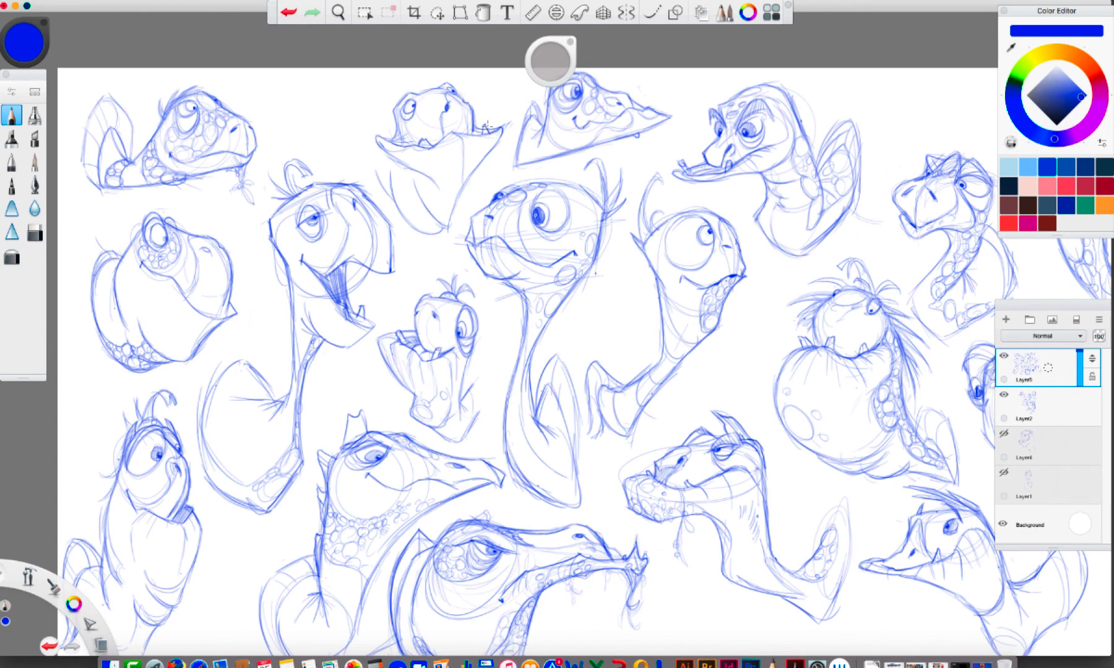
# Clean up around the replacement turtle's head with the eraser at size 9.2, and pencil small teeth along its lip
pyautogui.press('e')
pyautogui.moveTo(544, 65); pyautogui.dragTo(507, 50)
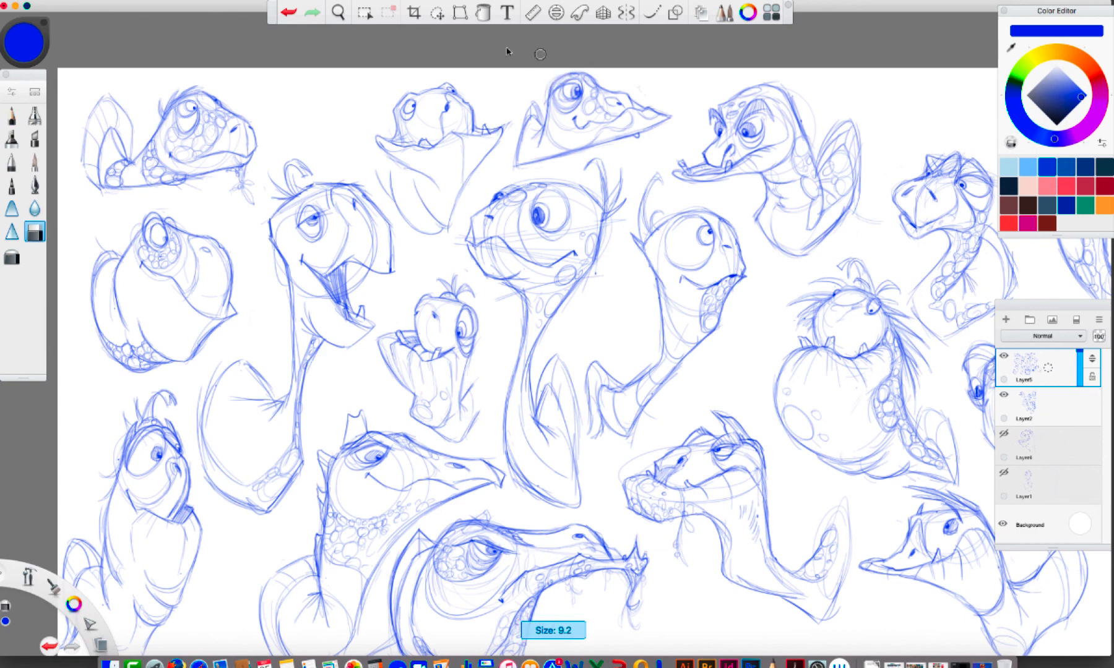
pyautogui.click(542, 58)
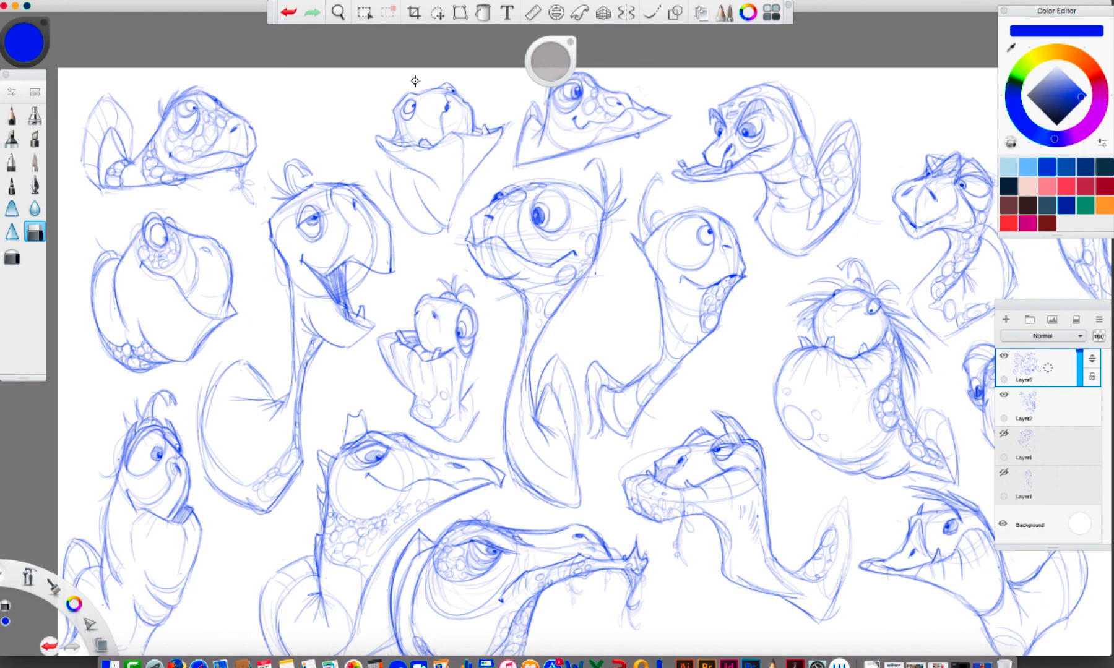
pyautogui.press('e')
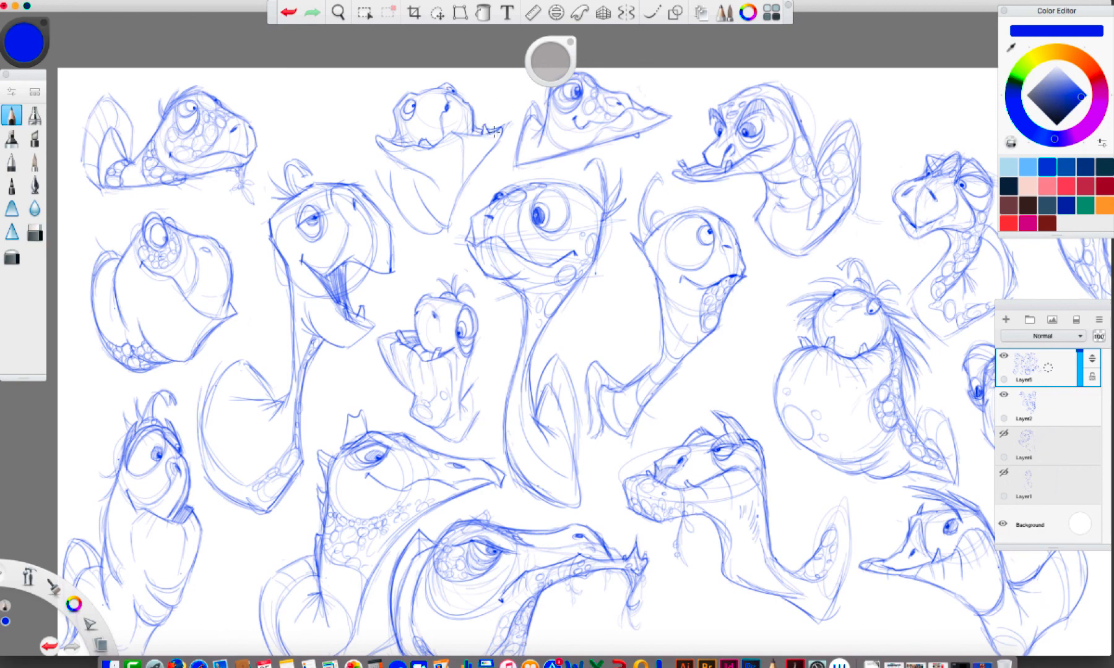
pyautogui.moveTo(494, 131); pyautogui.dragTo(431, 146)
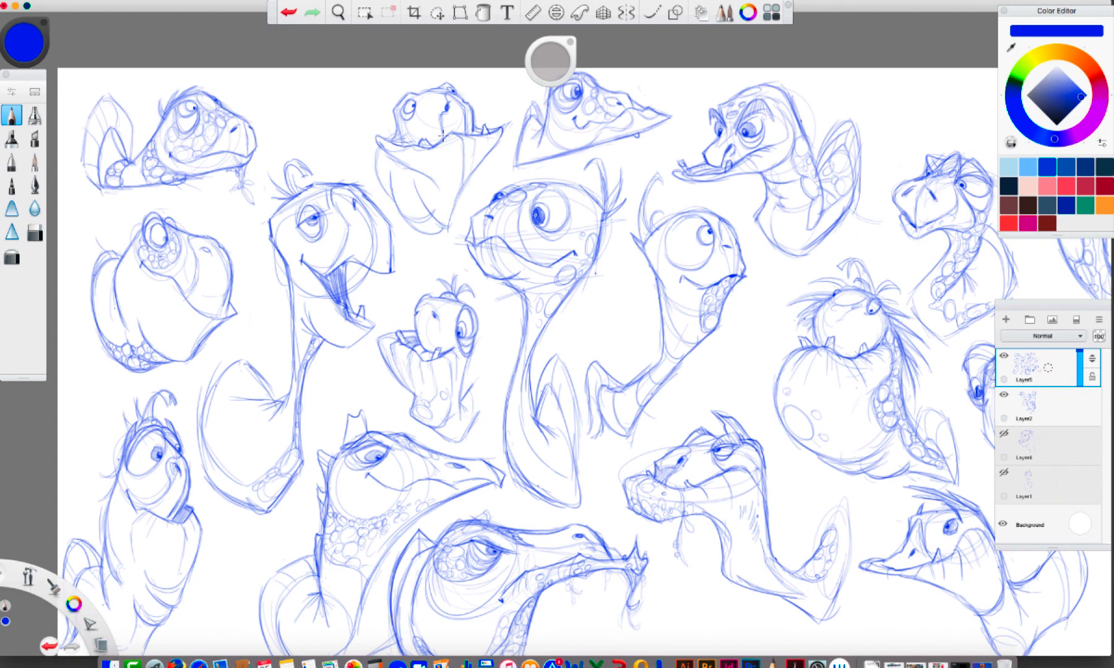
# Draw the replacement turtle's second eye, add scales to its face and the tip of its body, and strengthen the side contour
pyautogui.moveTo(436, 118)
pyautogui.mouseDown()
pyautogui.moveTo(445, 93)
pyautogui.moveTo(433, 84)
pyautogui.moveTo(443, 105)
pyautogui.moveTo(450, 92)
pyautogui.moveTo(442, 113)
pyautogui.moveTo(420, 98)
pyautogui.moveTo(416, 140)
pyautogui.mouseUp()
pyautogui.moveTo(410, 221); pyautogui.dragTo(432, 232)
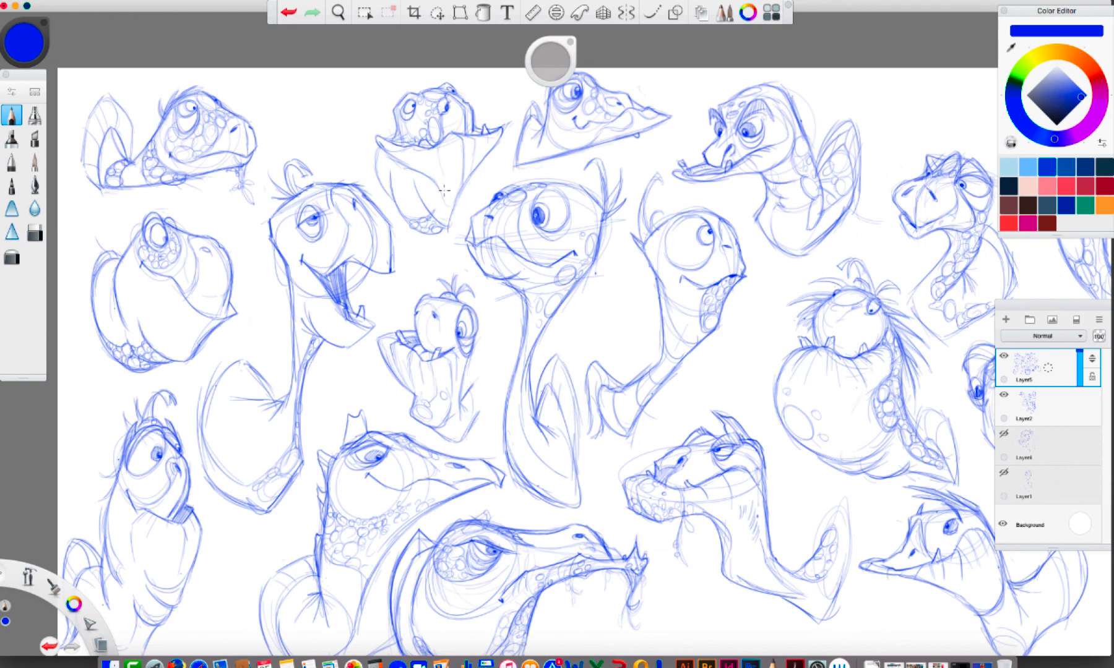
pyautogui.moveTo(440, 197)
pyautogui.mouseDown()
pyautogui.moveTo(451, 211)
pyautogui.moveTo(435, 212)
pyautogui.mouseUp()
pyautogui.moveTo(377, 168); pyautogui.dragTo(382, 176)
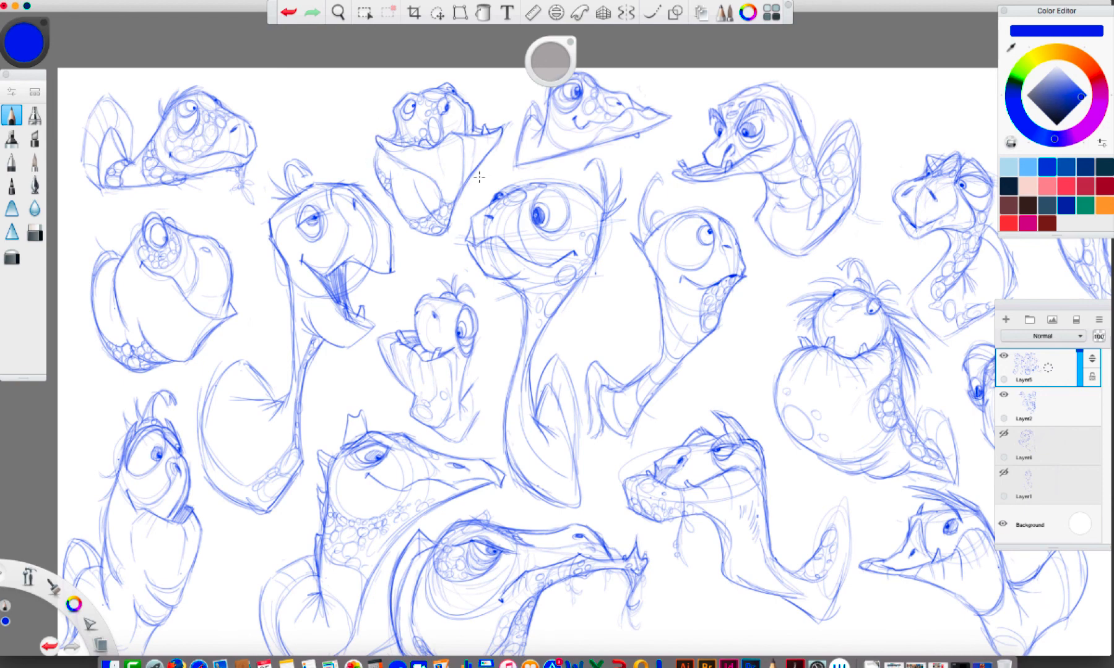
# Sketch a light curved shell outline behind the replacement turtle's head and body, and check it against the full sheet
pyautogui.press('super+z')
pyautogui.press('super+shift+z')
pyautogui.moveTo(375, 174)
pyautogui.mouseDown()
pyautogui.moveTo(368, 149)
pyautogui.moveTo(385, 121)
pyautogui.moveTo(360, 146)
pyautogui.moveTo(371, 171)
pyautogui.moveTo(361, 133)
pyautogui.moveTo(395, 113)
pyautogui.mouseUp()
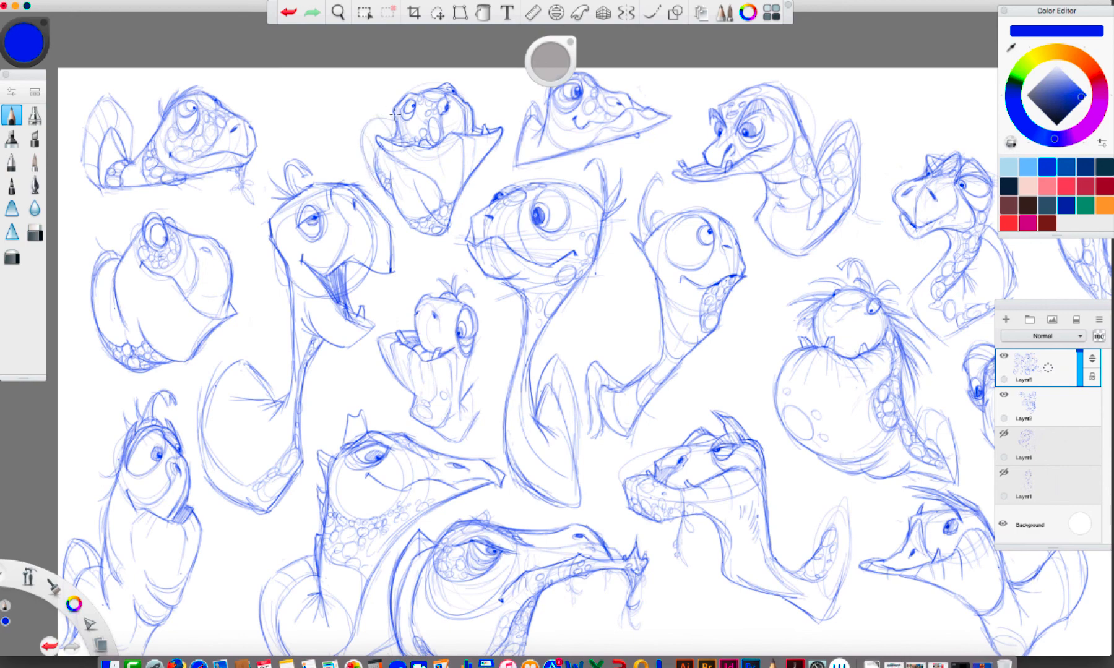
pyautogui.press('space')
pyautogui.moveTo(539, 181); pyautogui.dragTo(471, 154)
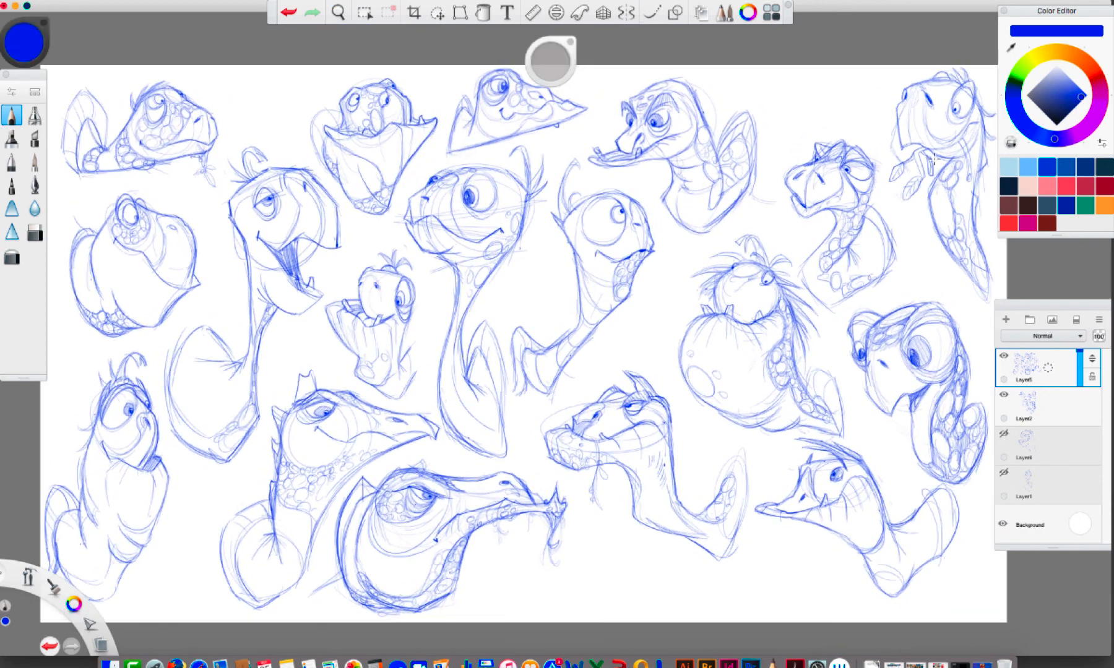
pyautogui.click(1003, 10)
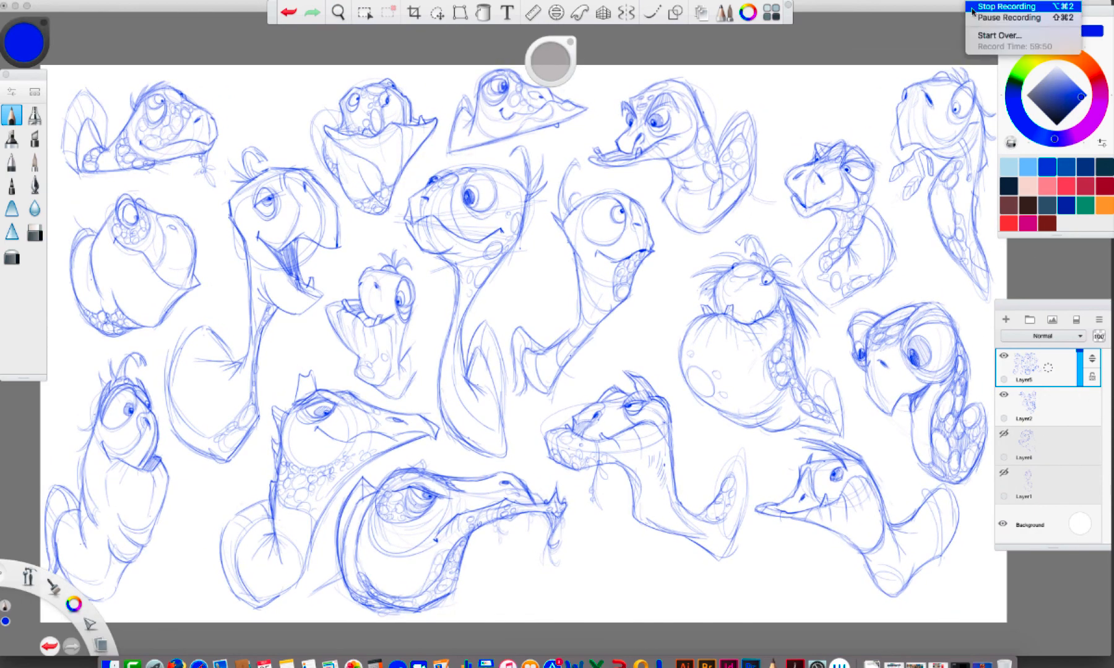
pyautogui.click(1015, 13)
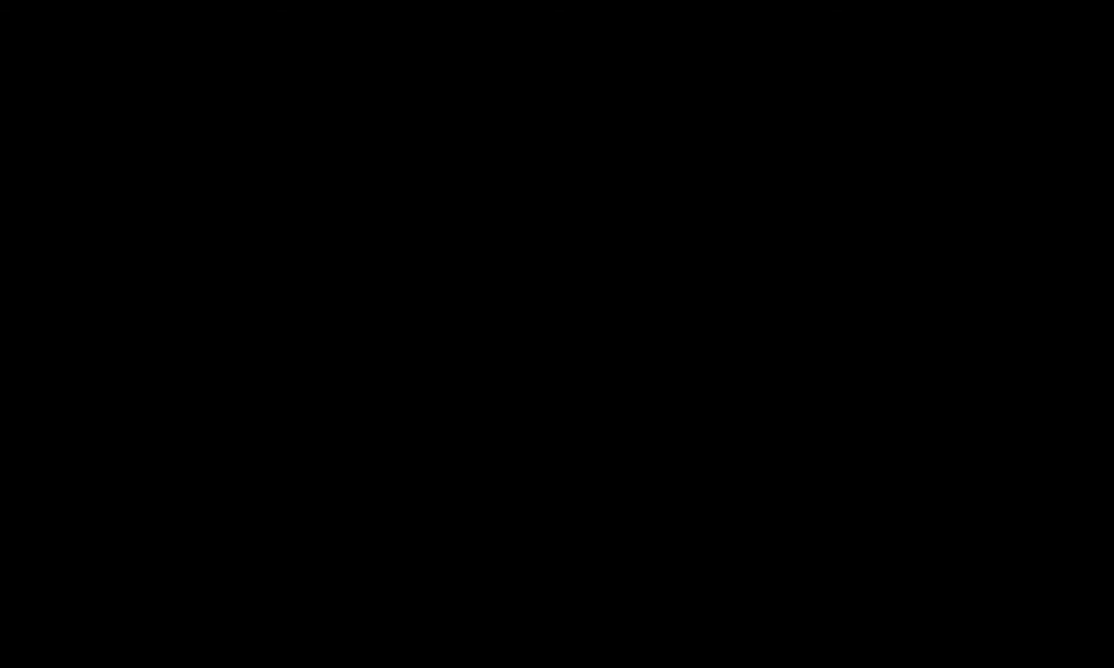